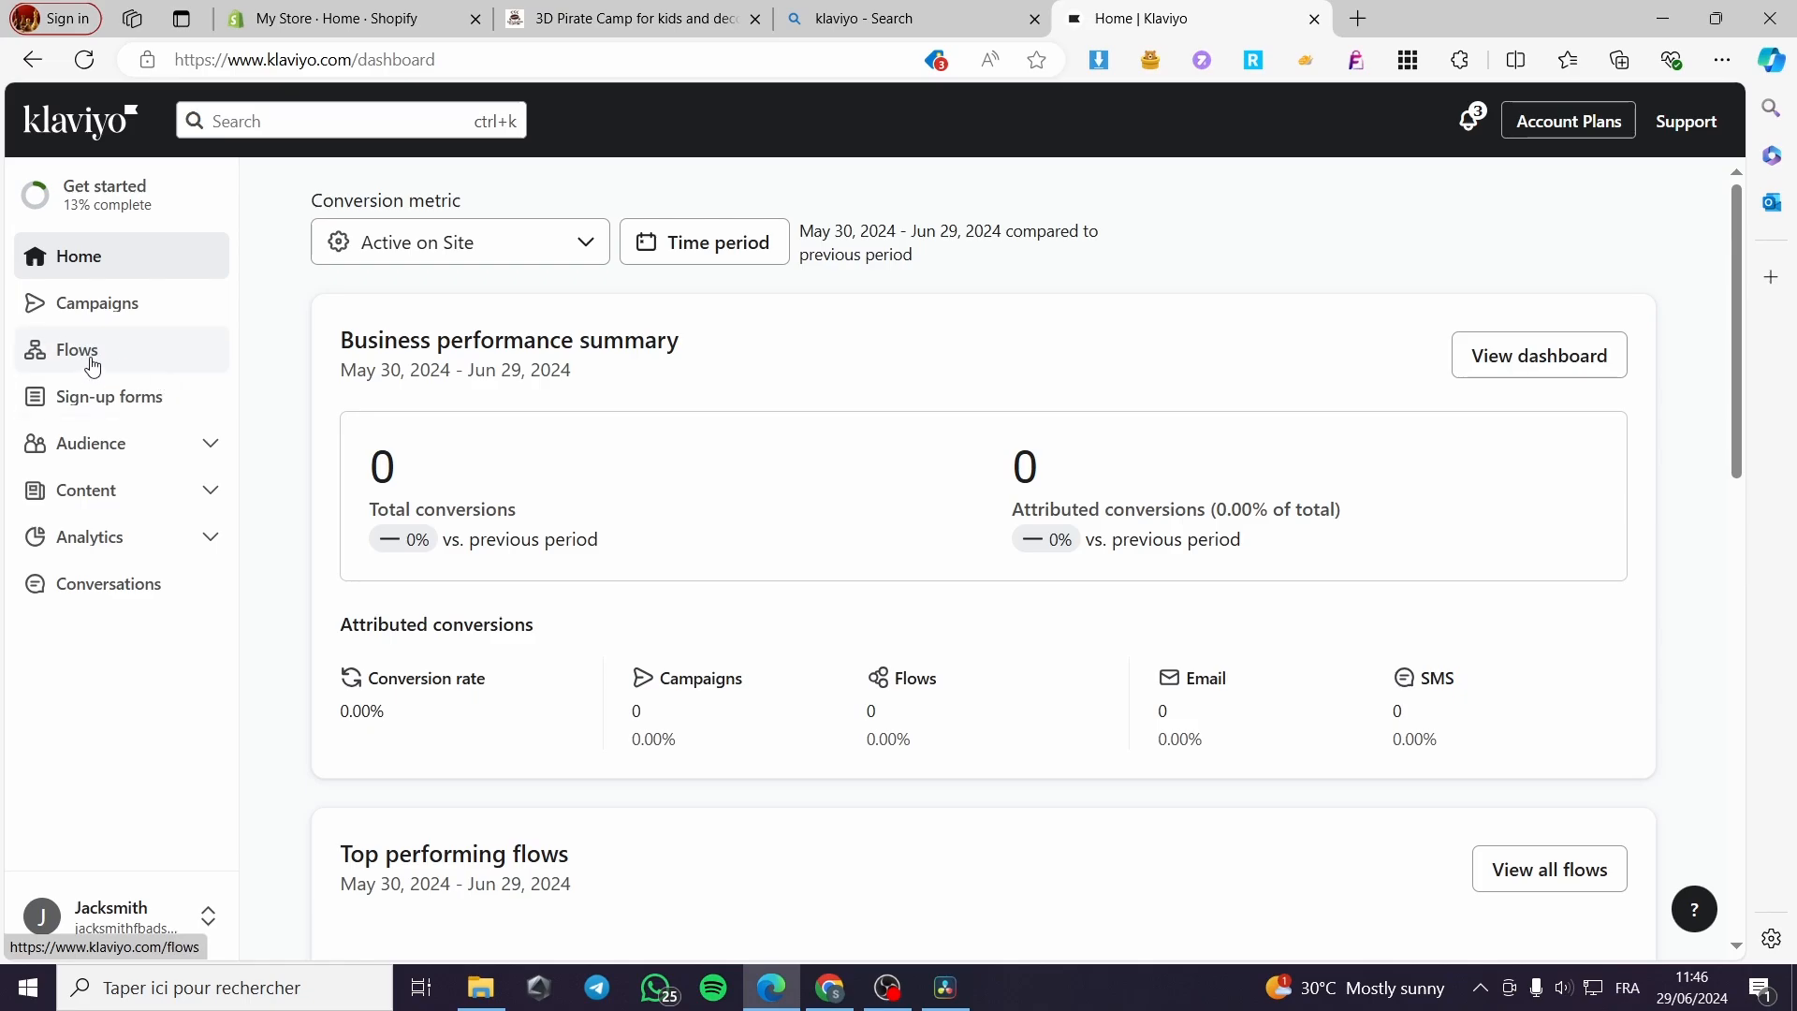
Step: Open the Flows page and review its welcome series introduction and the suggested flow templates
left_click(92, 363)
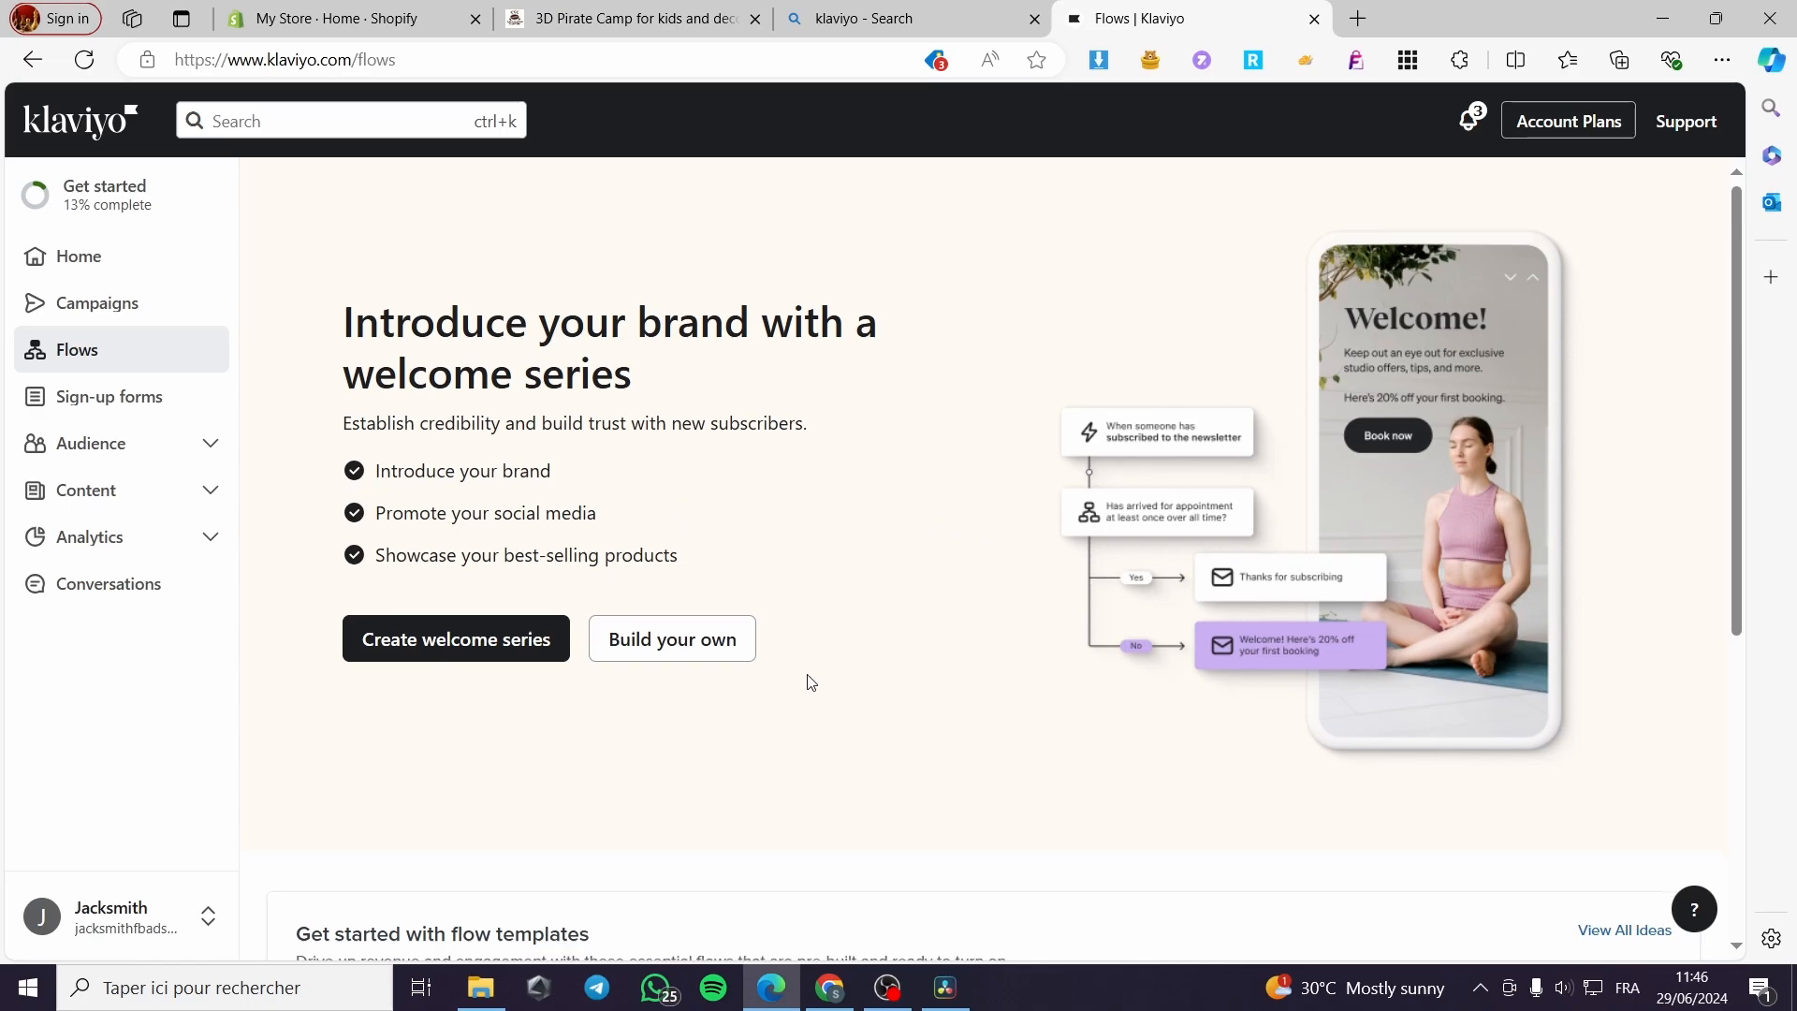
scroll(806, 683, "down", 5)
scroll(818, 650, "up", 5)
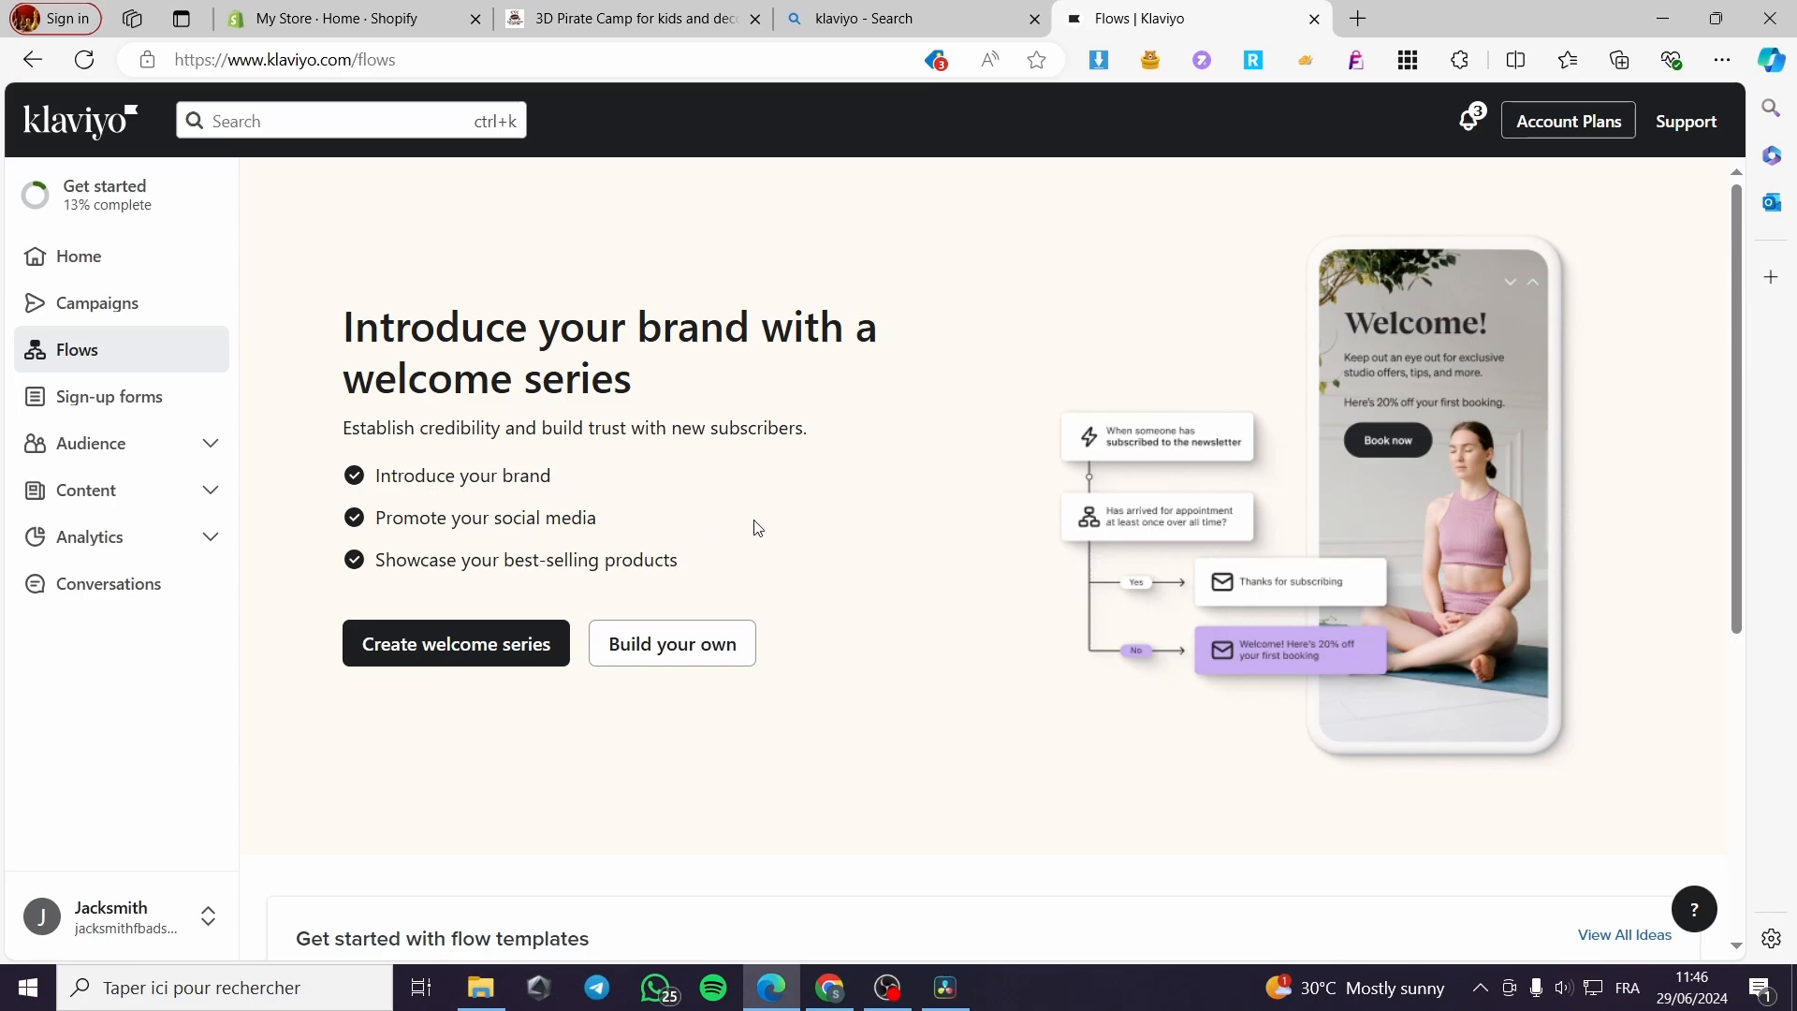
scroll(480, 578, "down", 1)
scroll(700, 478, "down", 2)
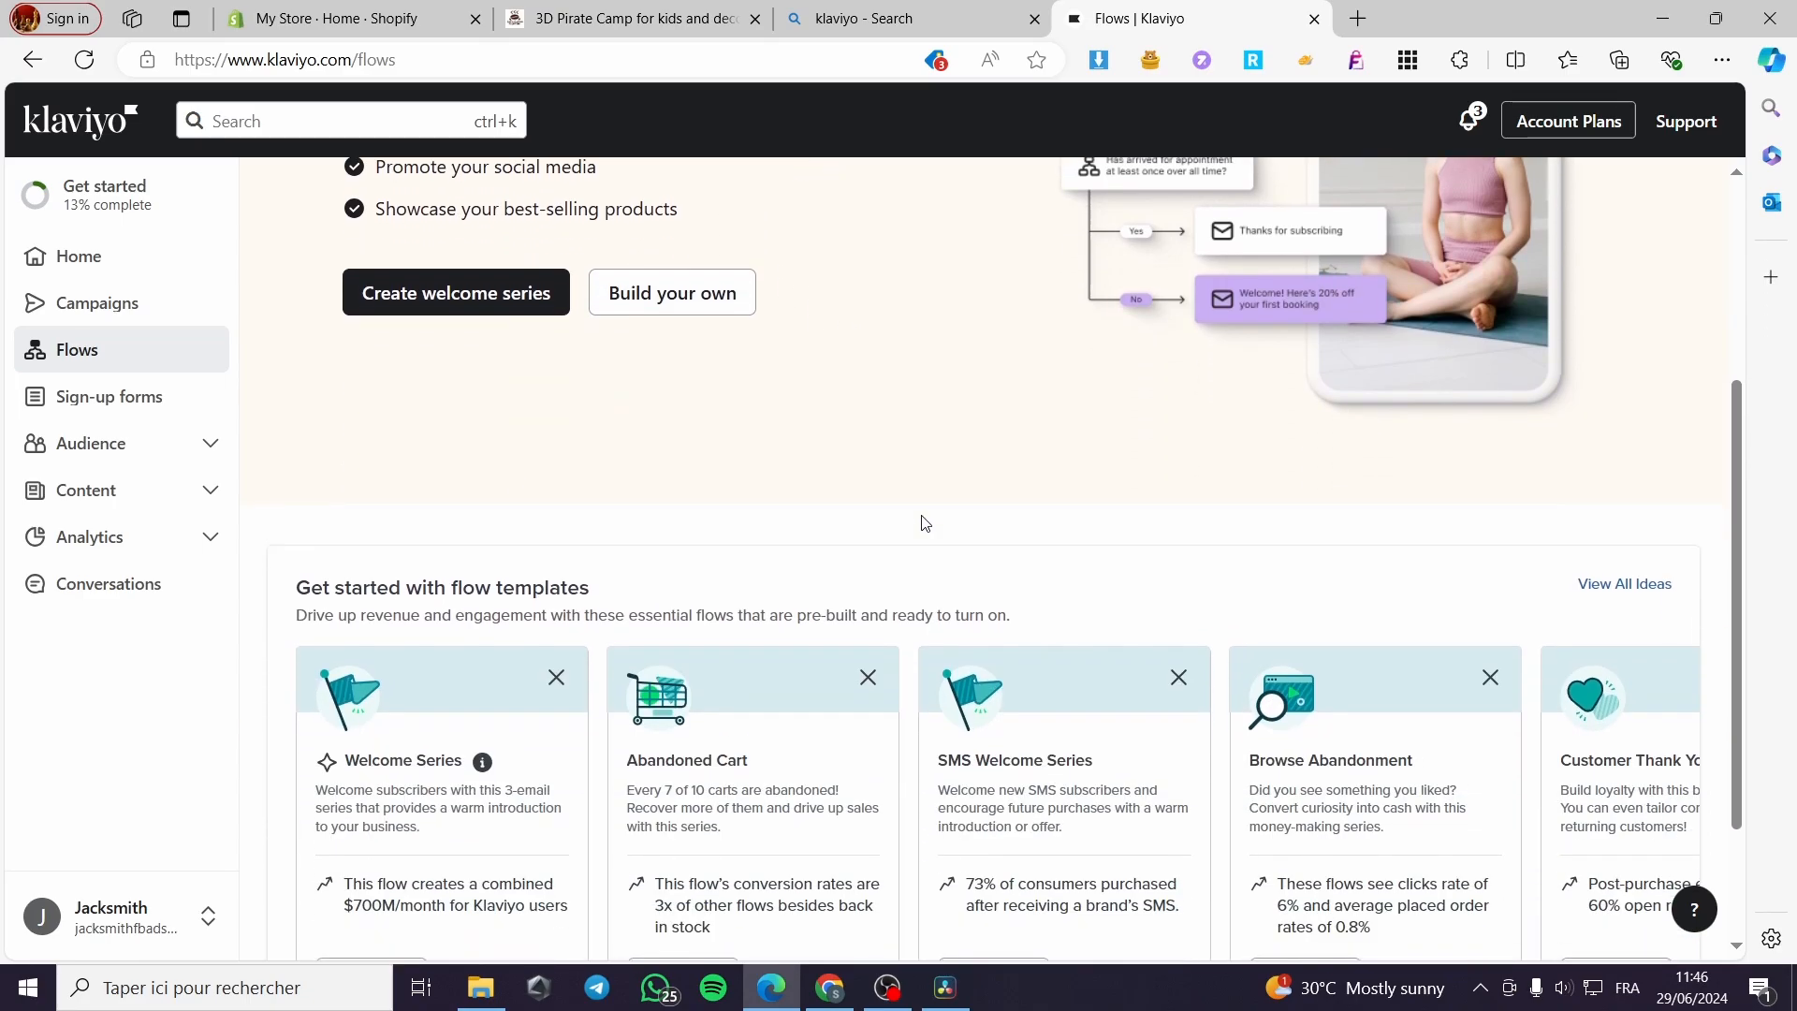
scroll(799, 515, "up", 2)
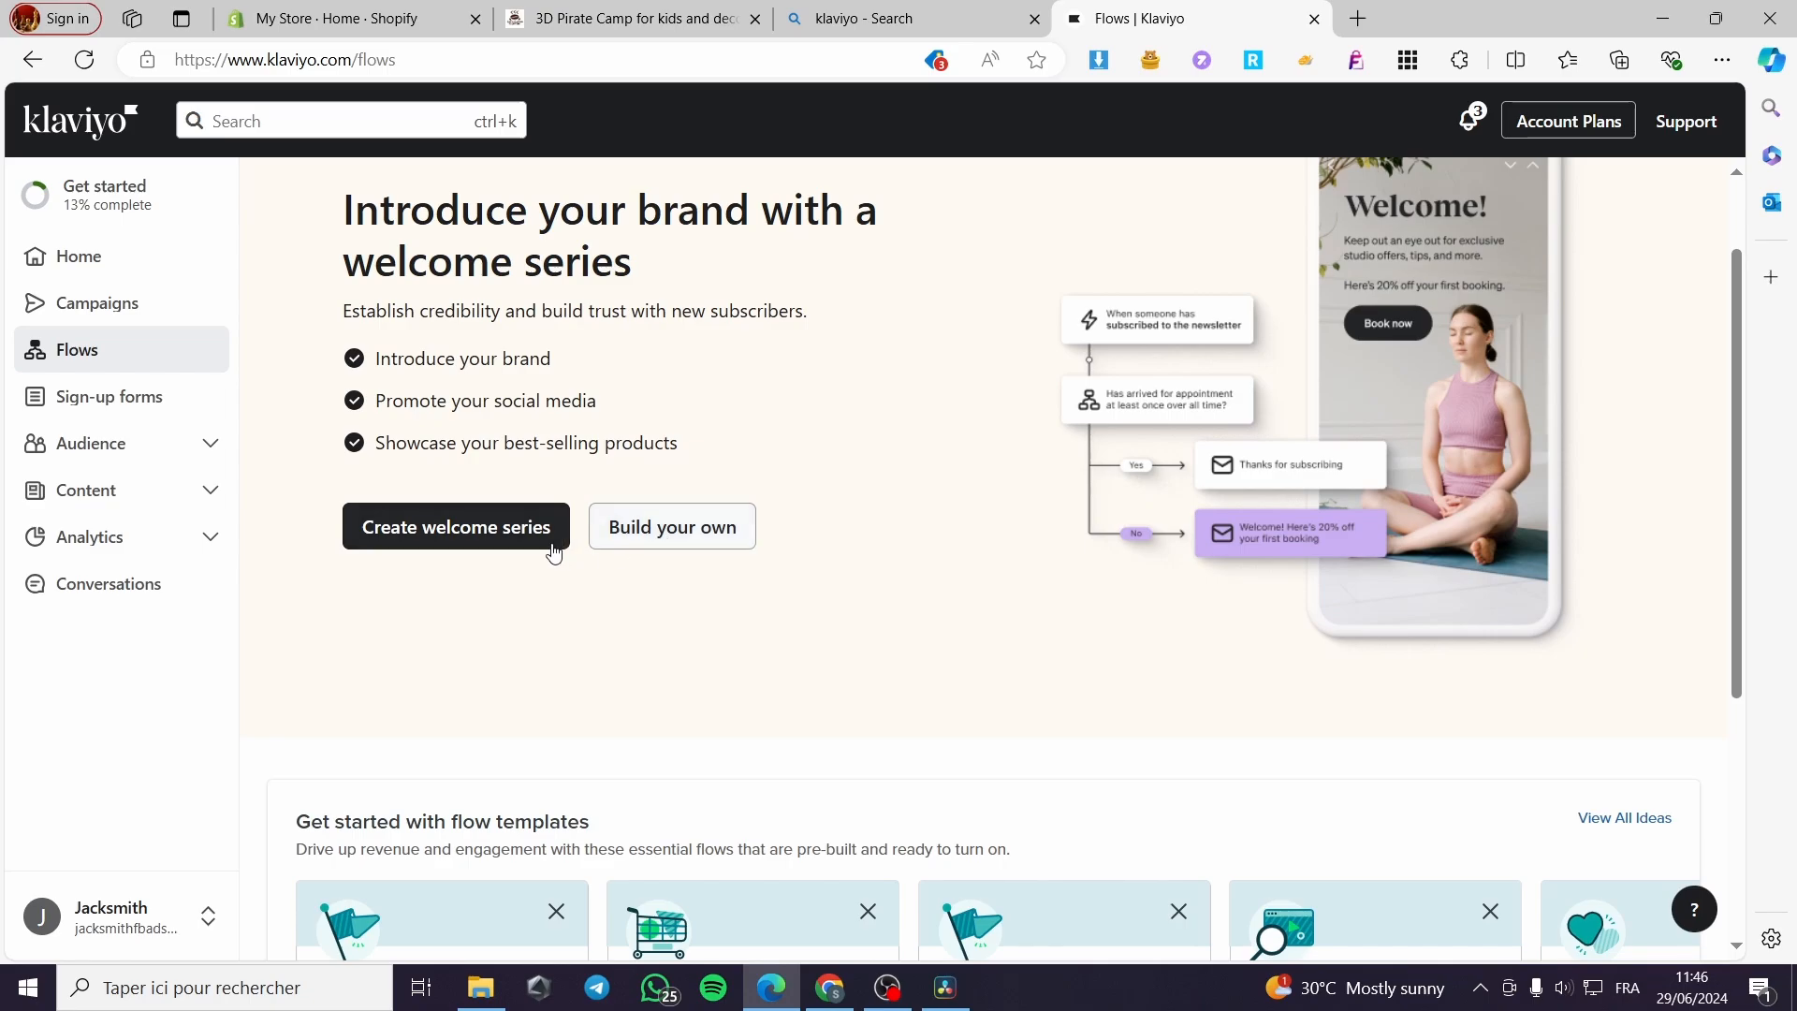
scroll(1013, 595, "down", 1)
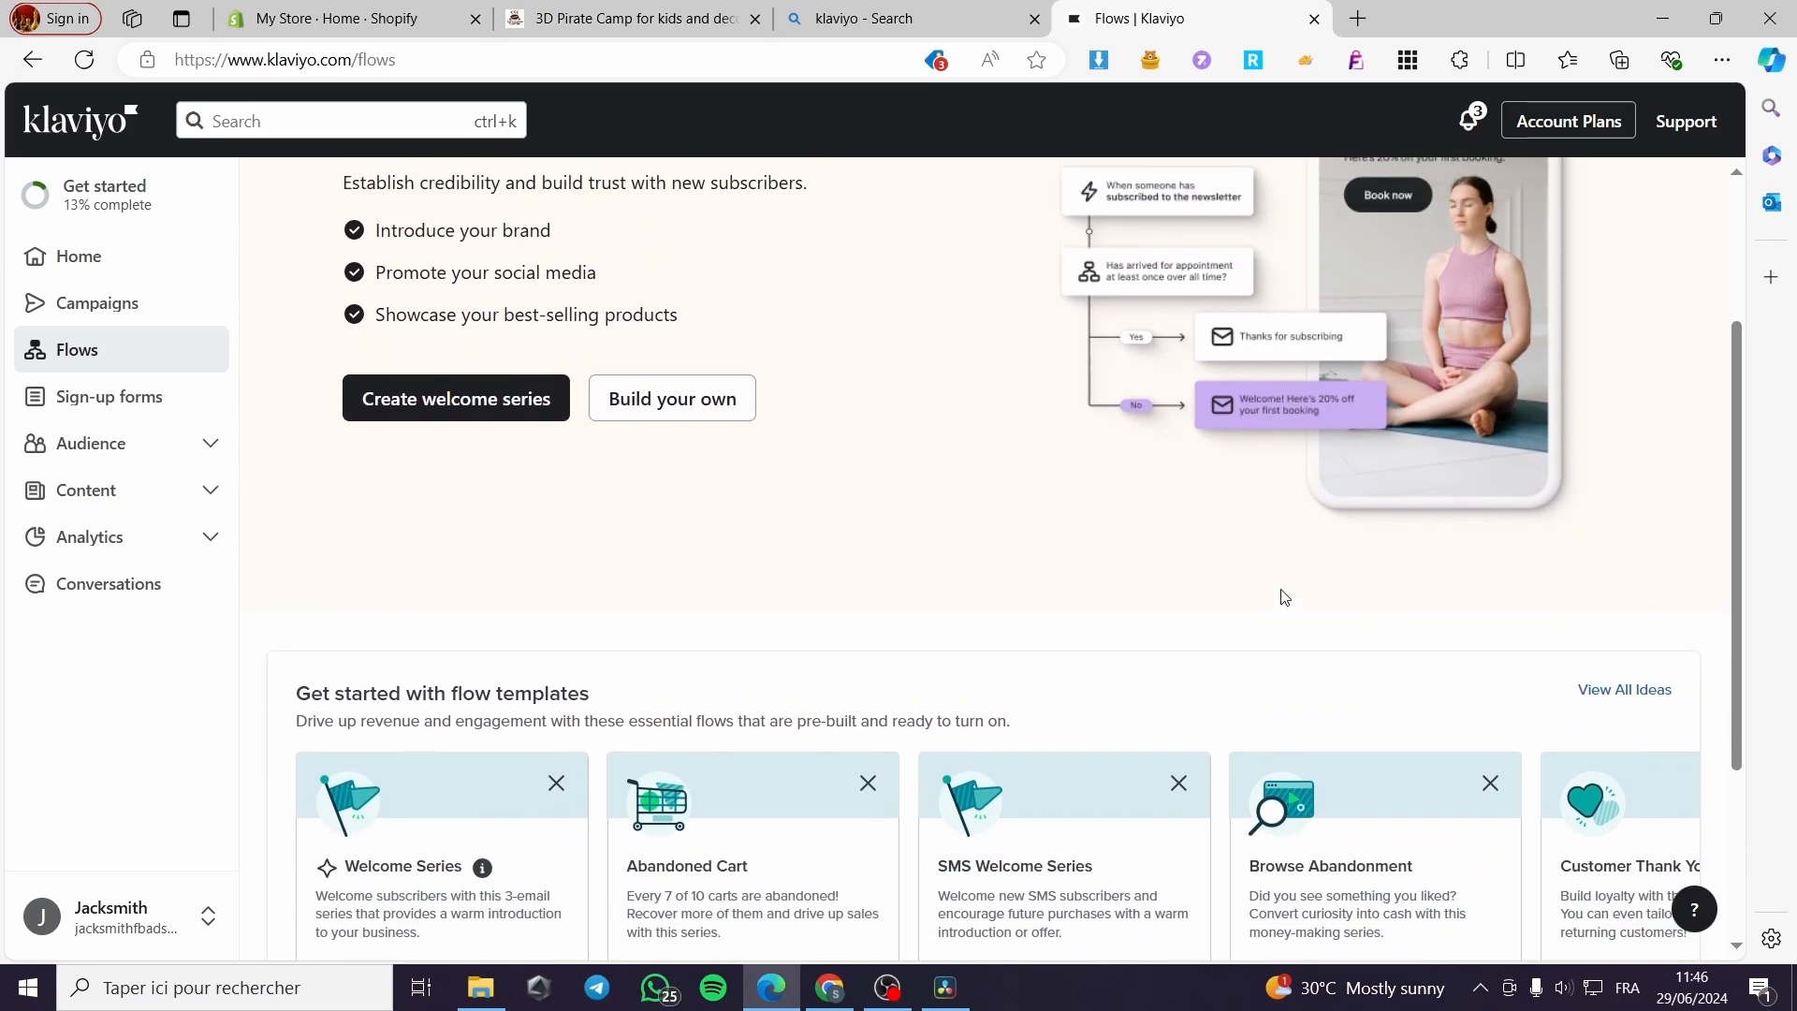
scroll(1279, 594, "up", 2)
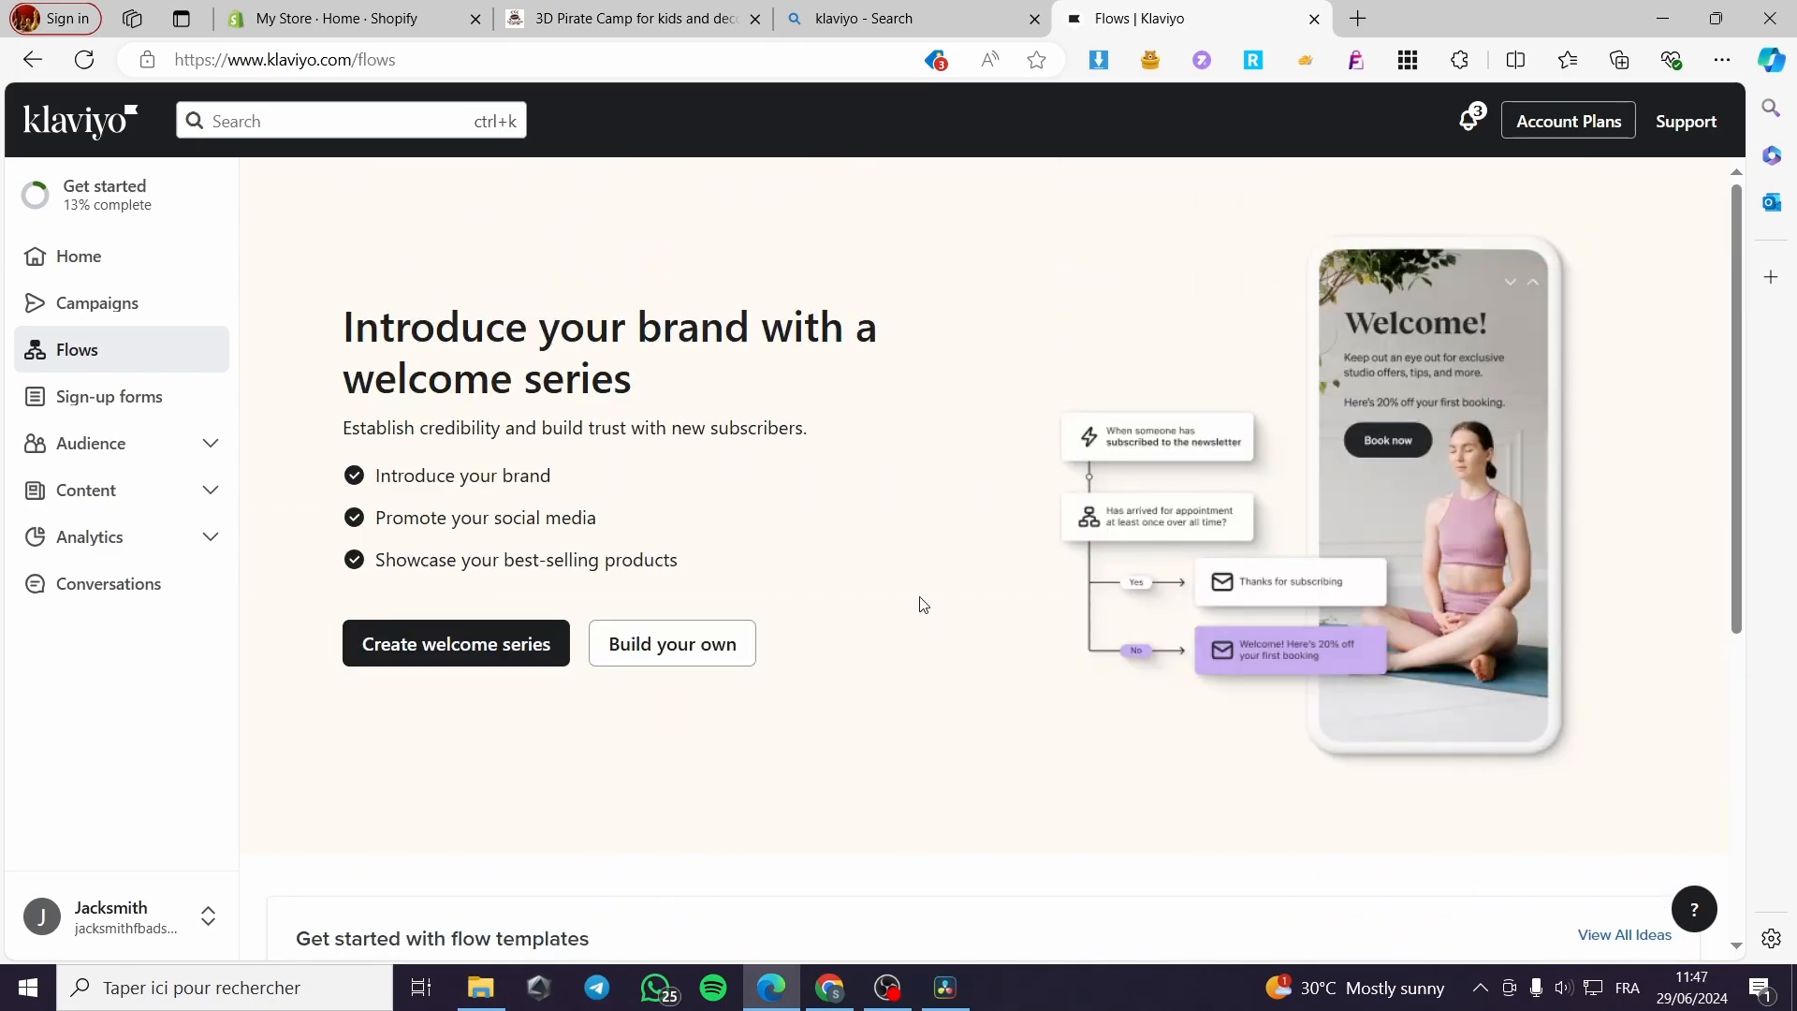
scroll(923, 604, "down", 3)
scroll(664, 597, "down", 1)
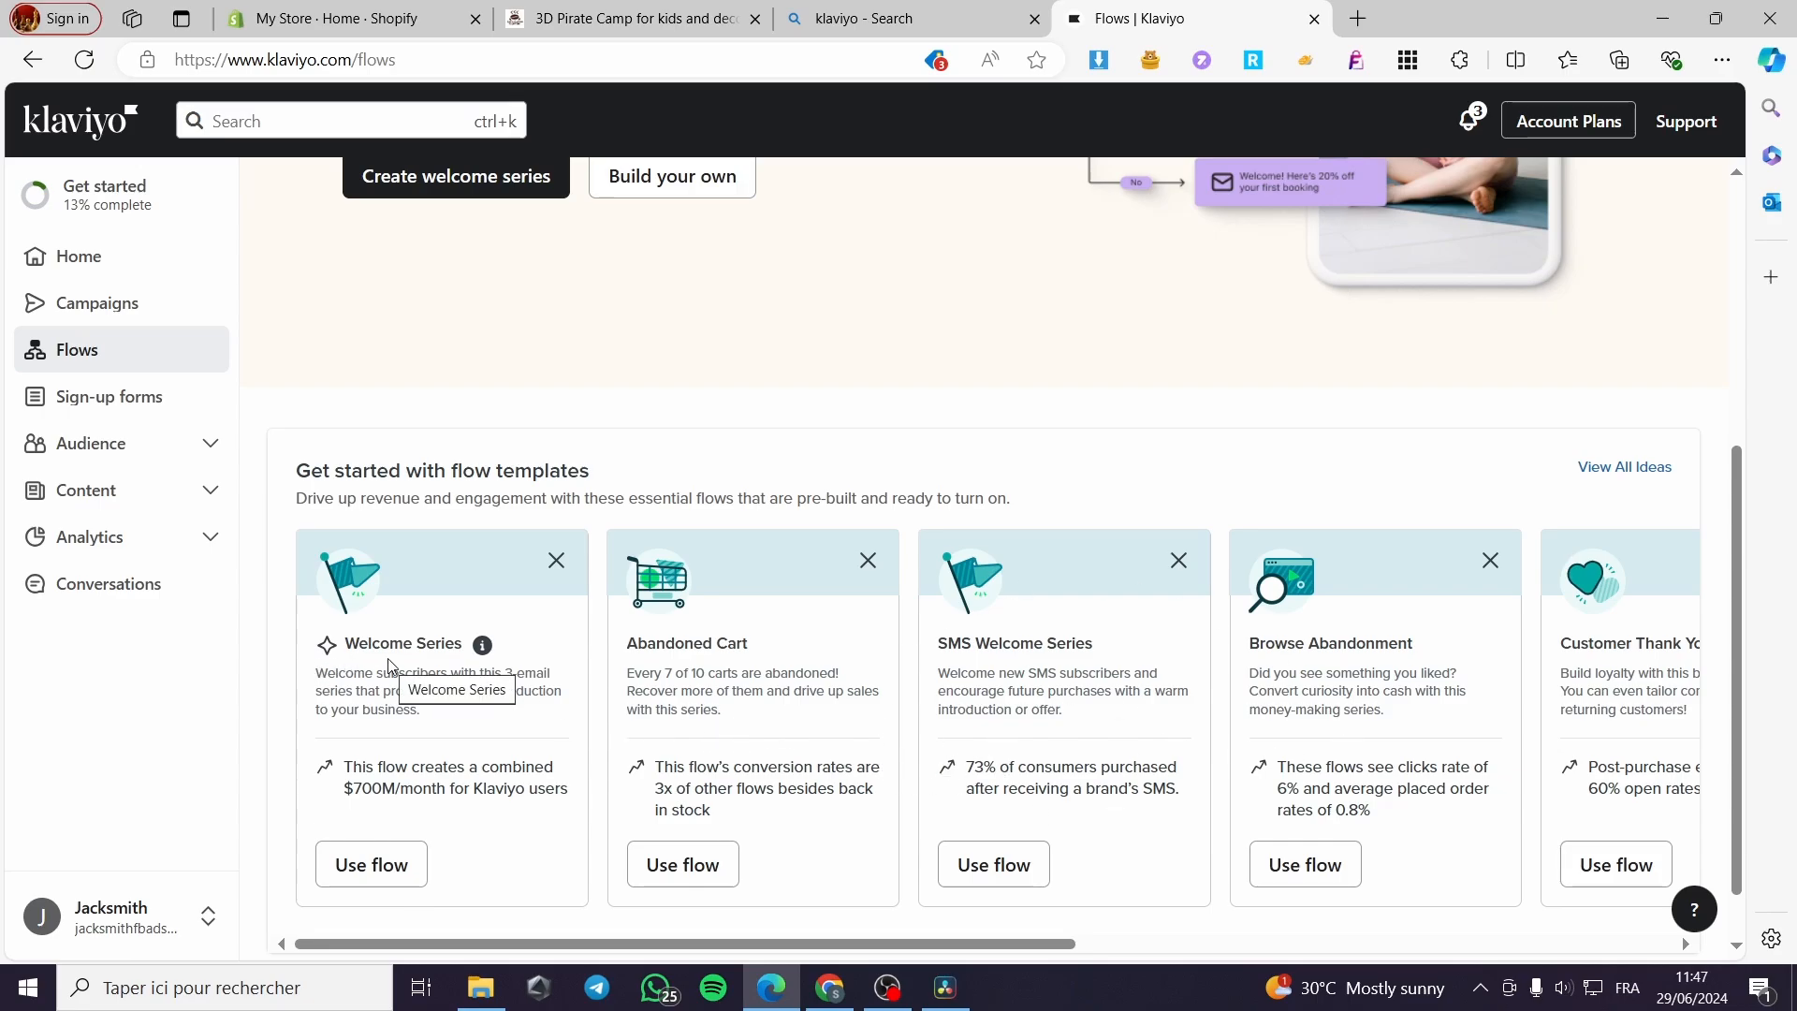
scroll(412, 539, "up", 5)
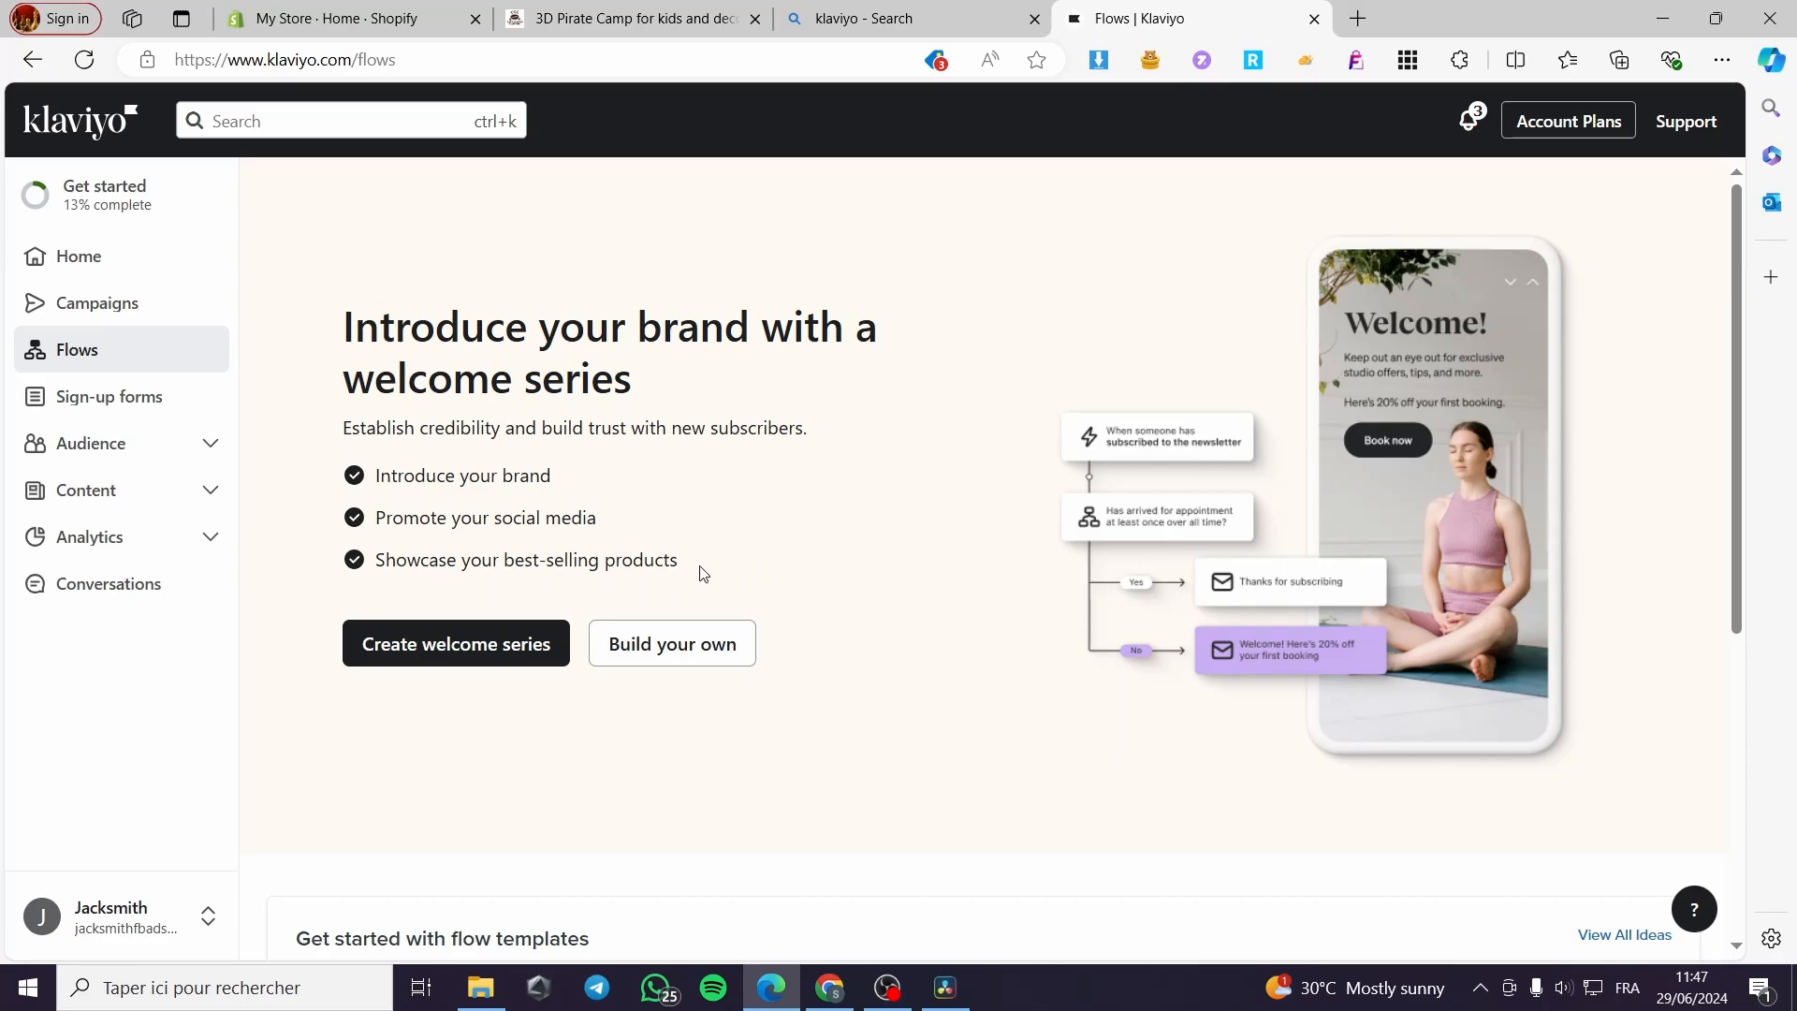
scroll(702, 574, "down", 5)
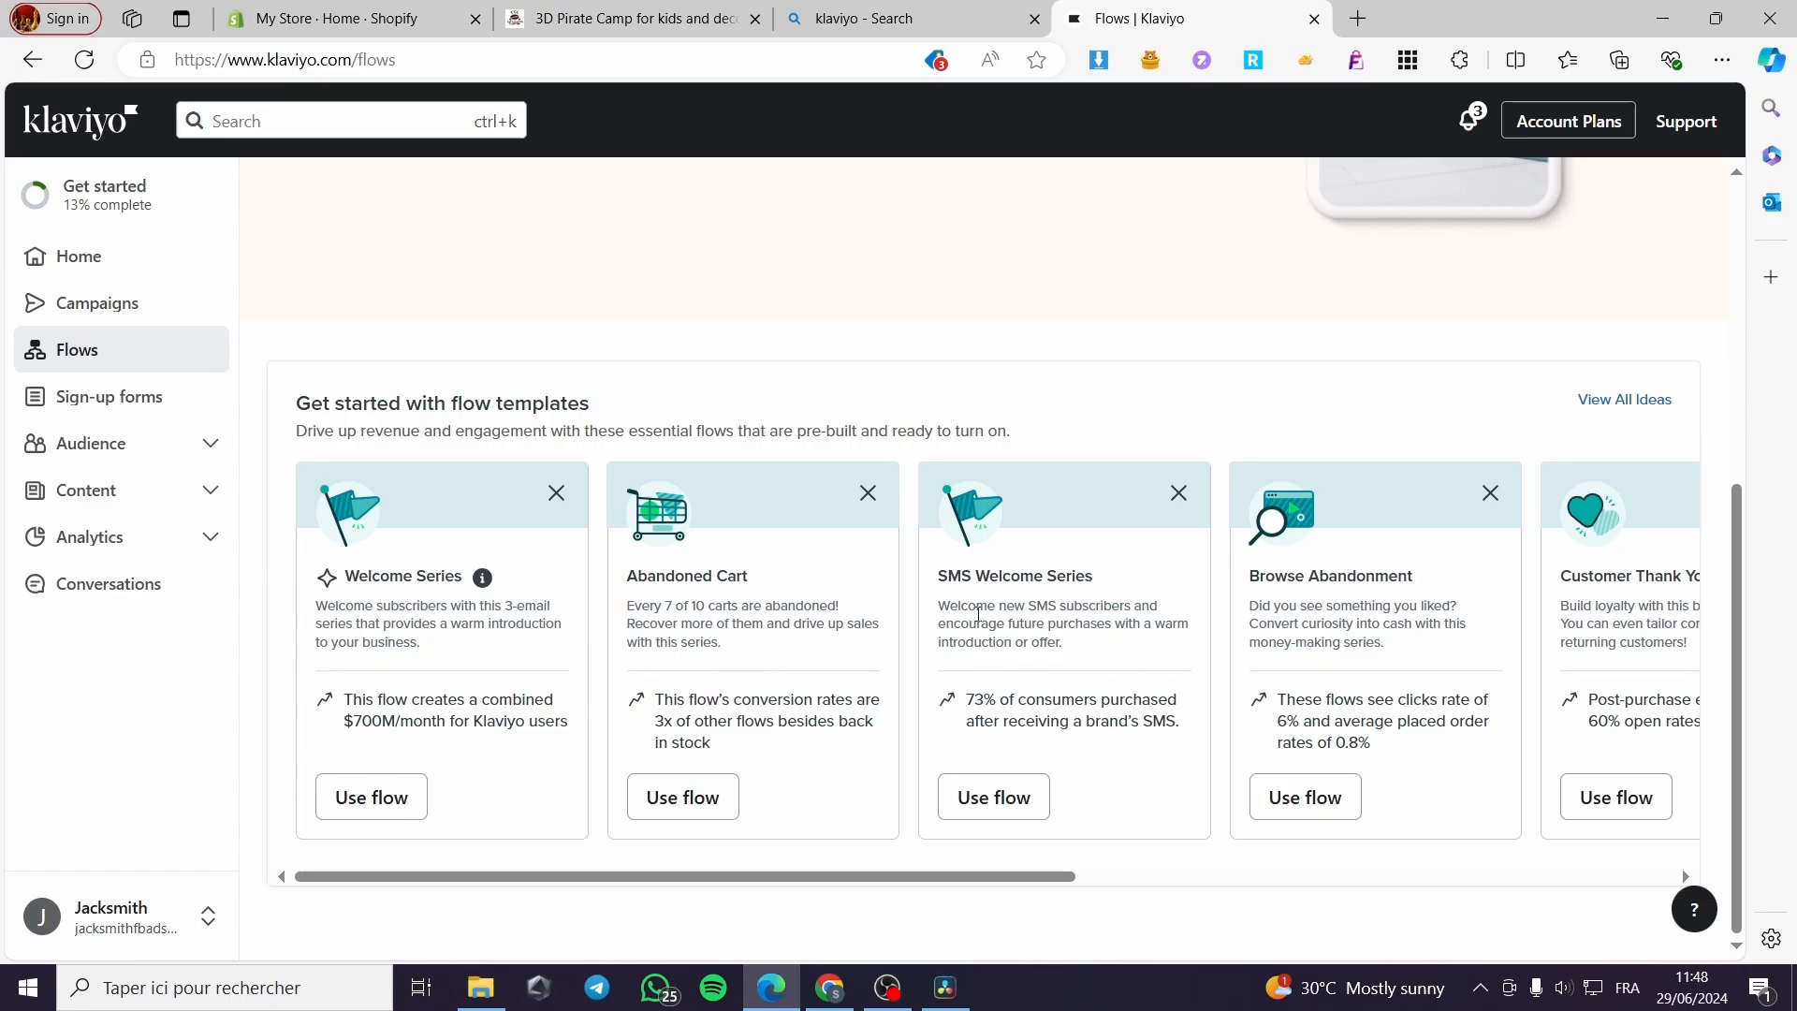
Step: Look through the remaining suggested flow templates and open the flow library to browse more ideas
left_click_drag(1039, 884, 1430, 883)
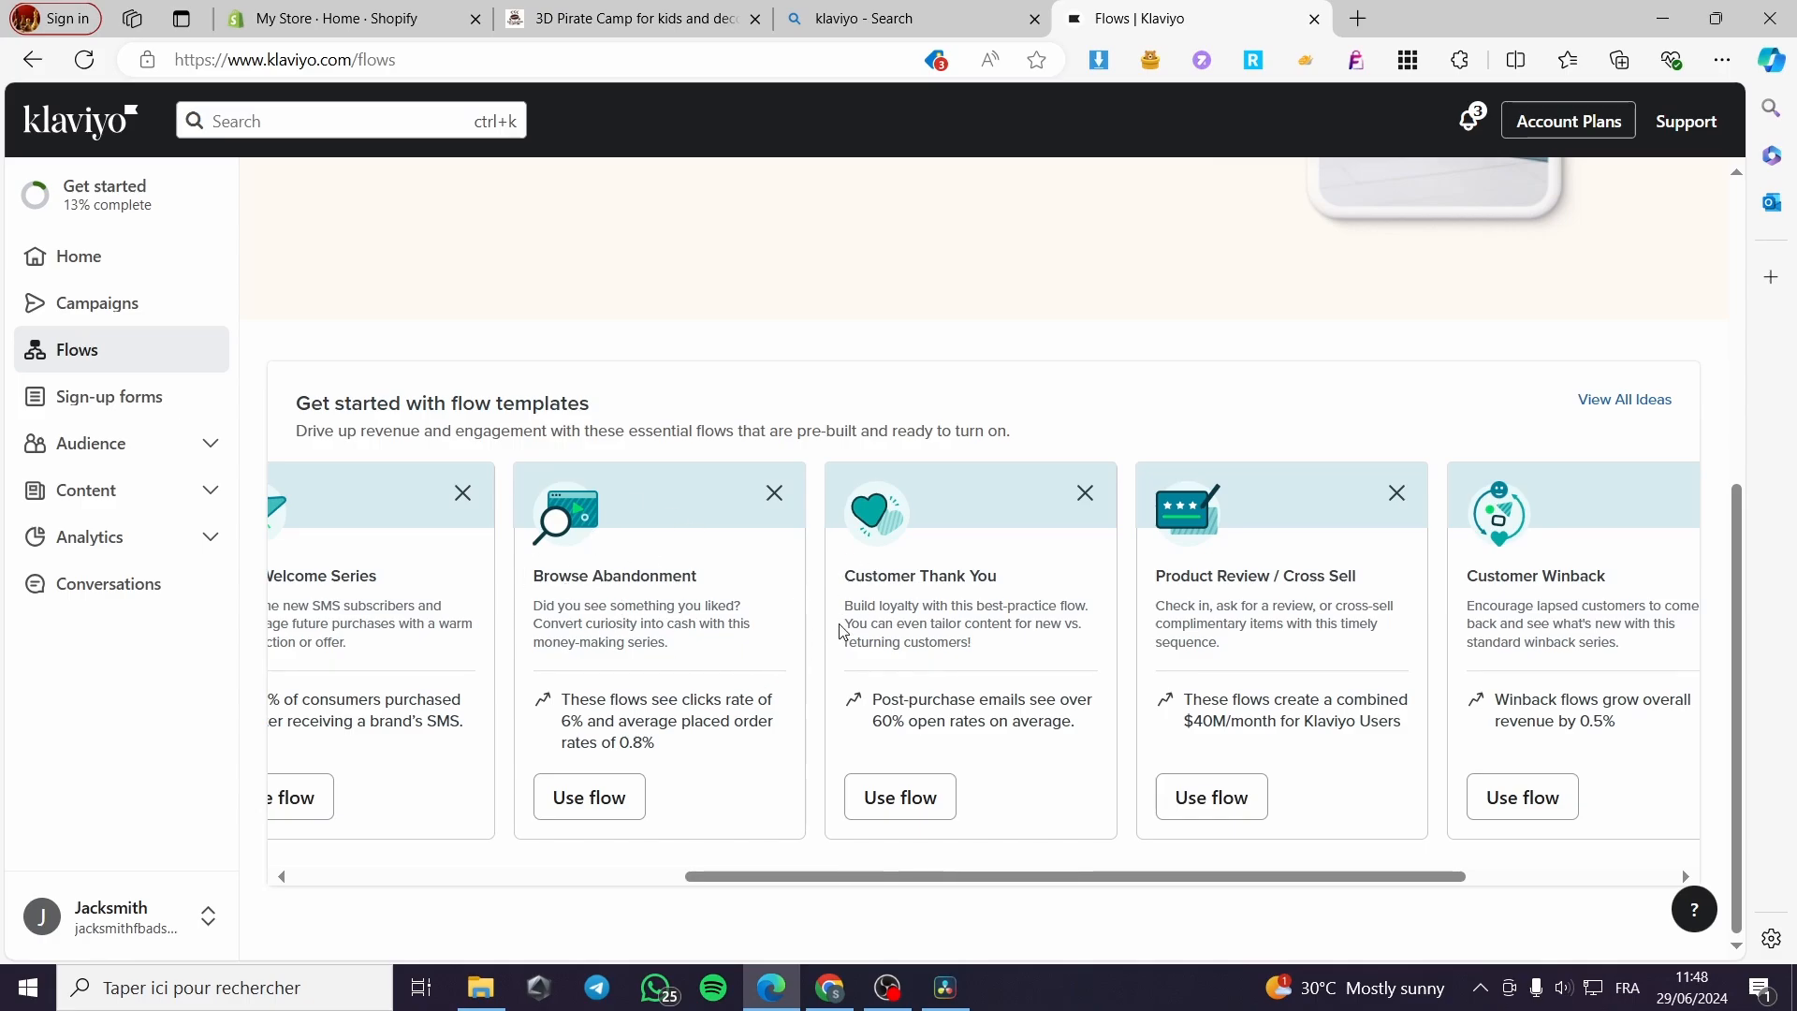
left_click_drag(890, 885, 1088, 886)
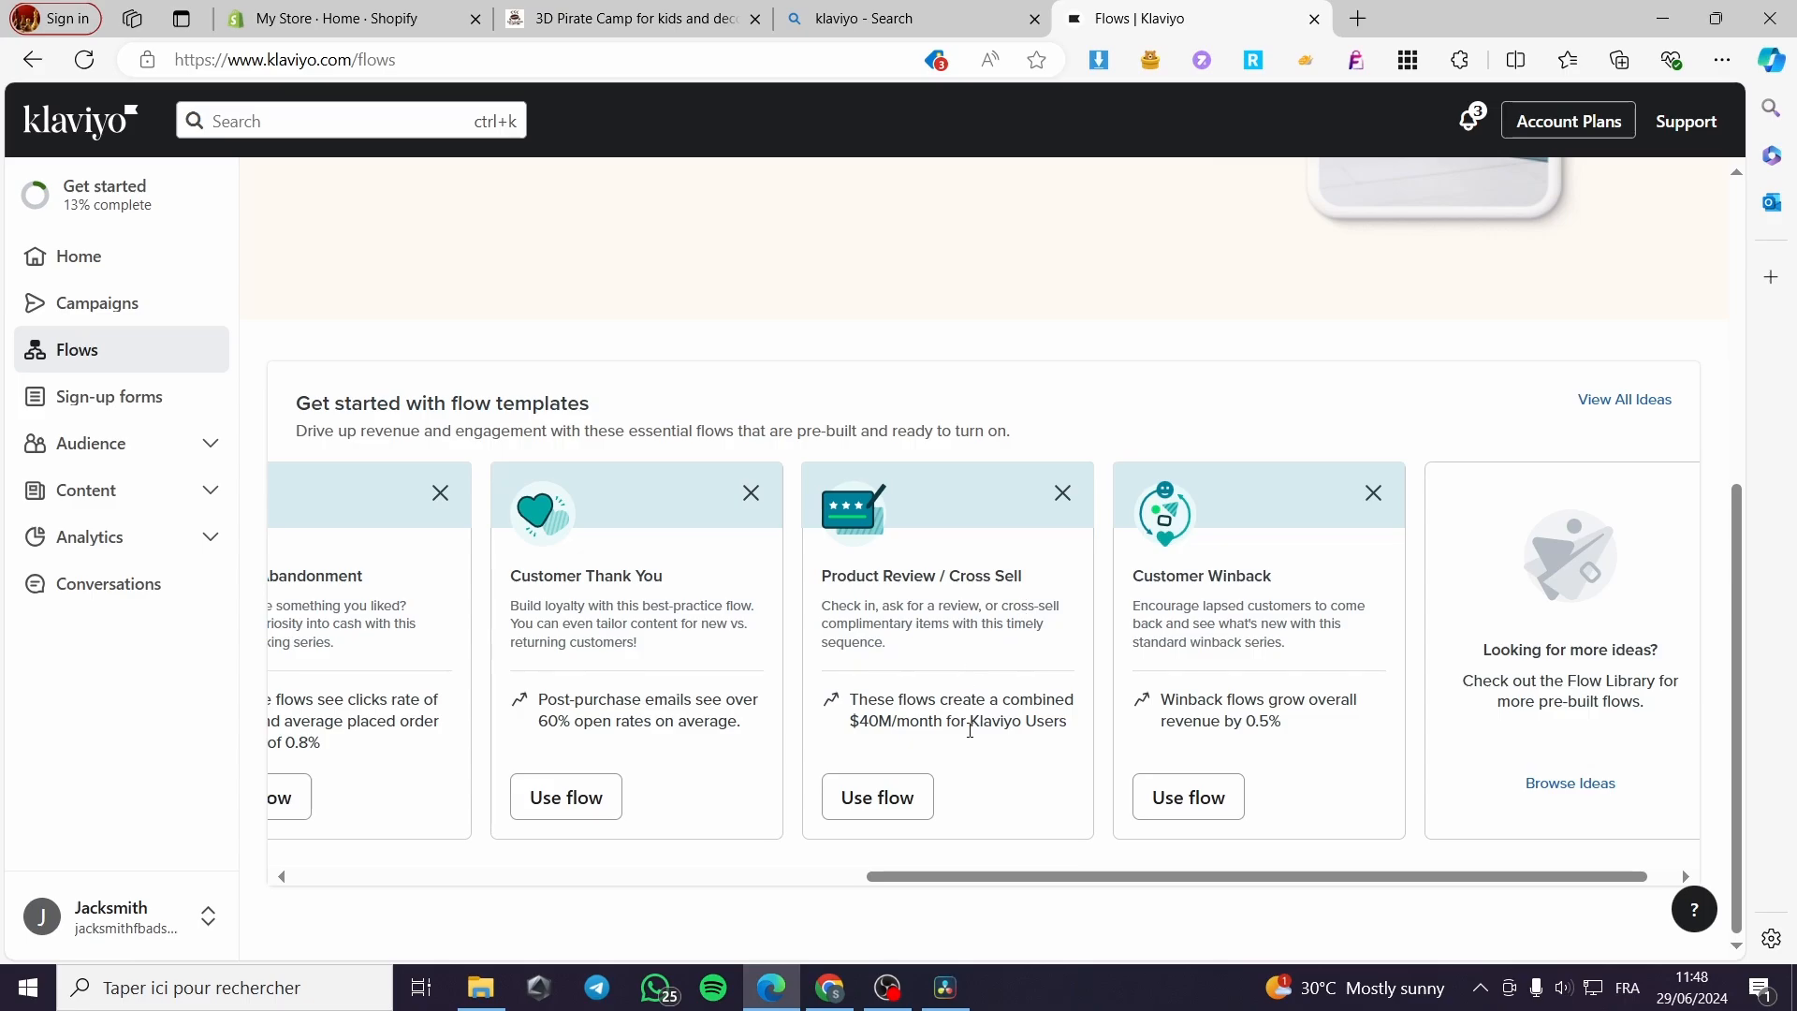
left_click_drag(1215, 883, 1299, 887)
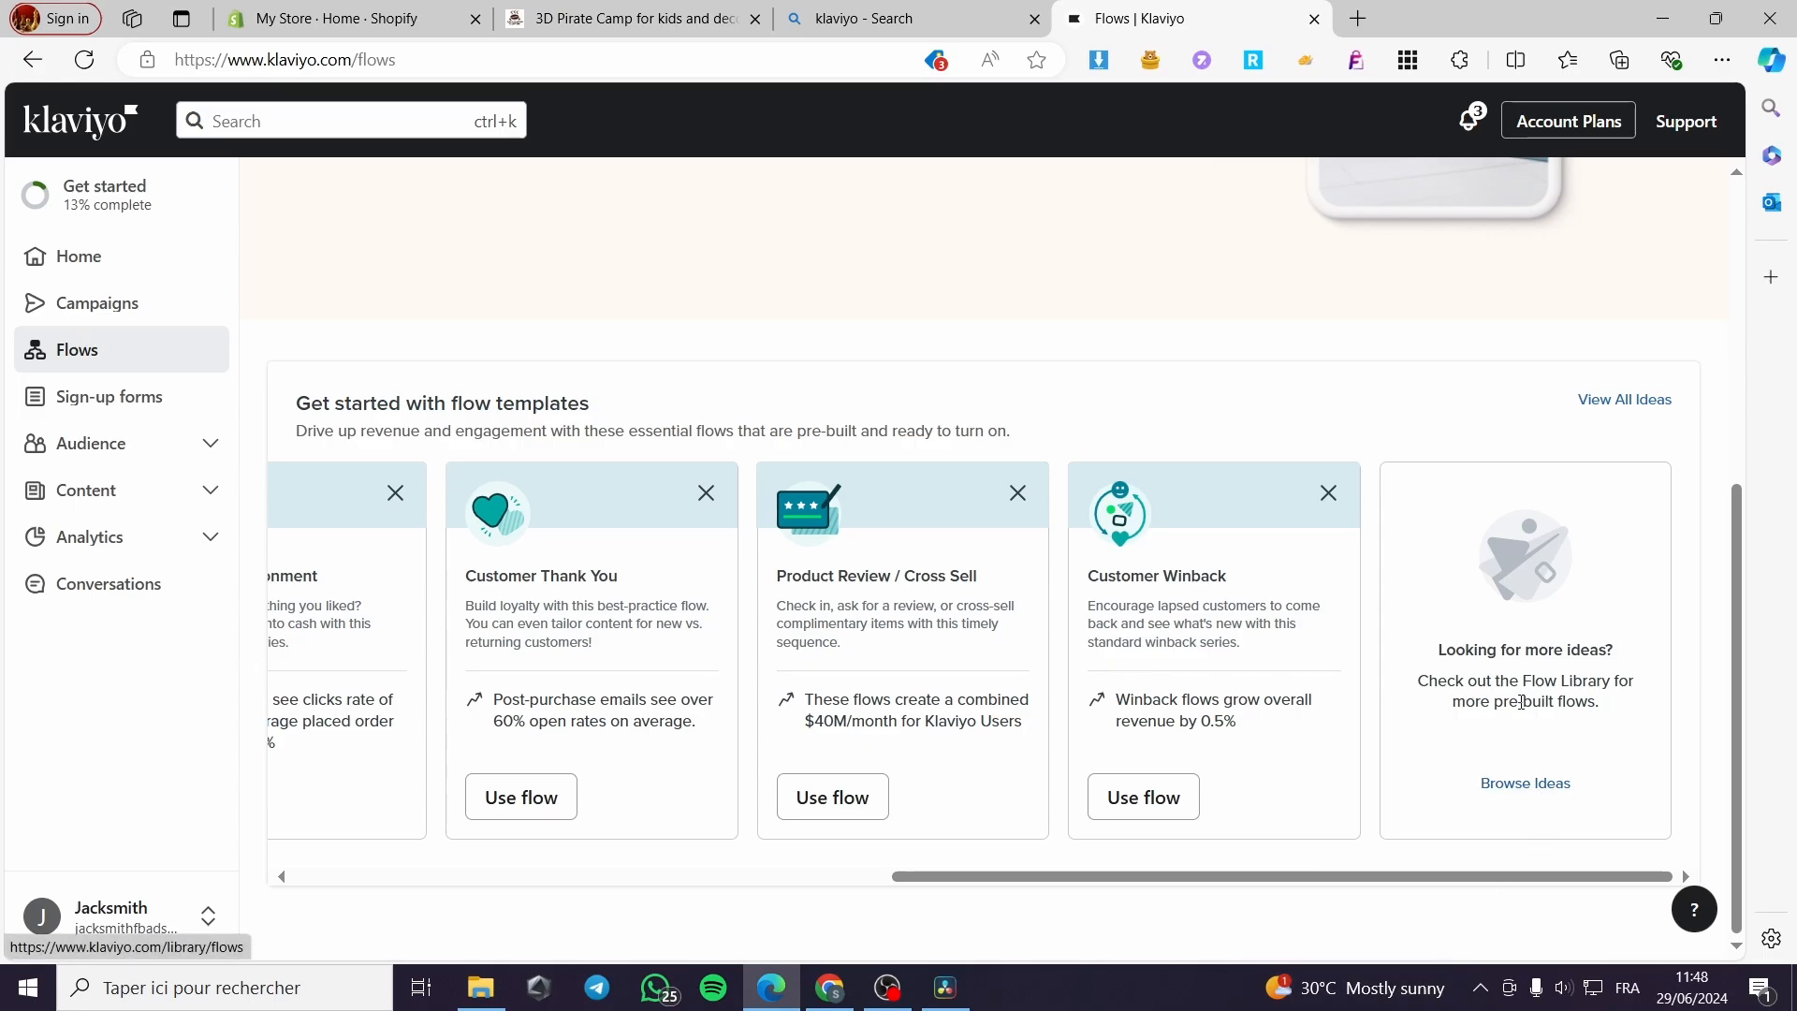
left_click(1546, 793)
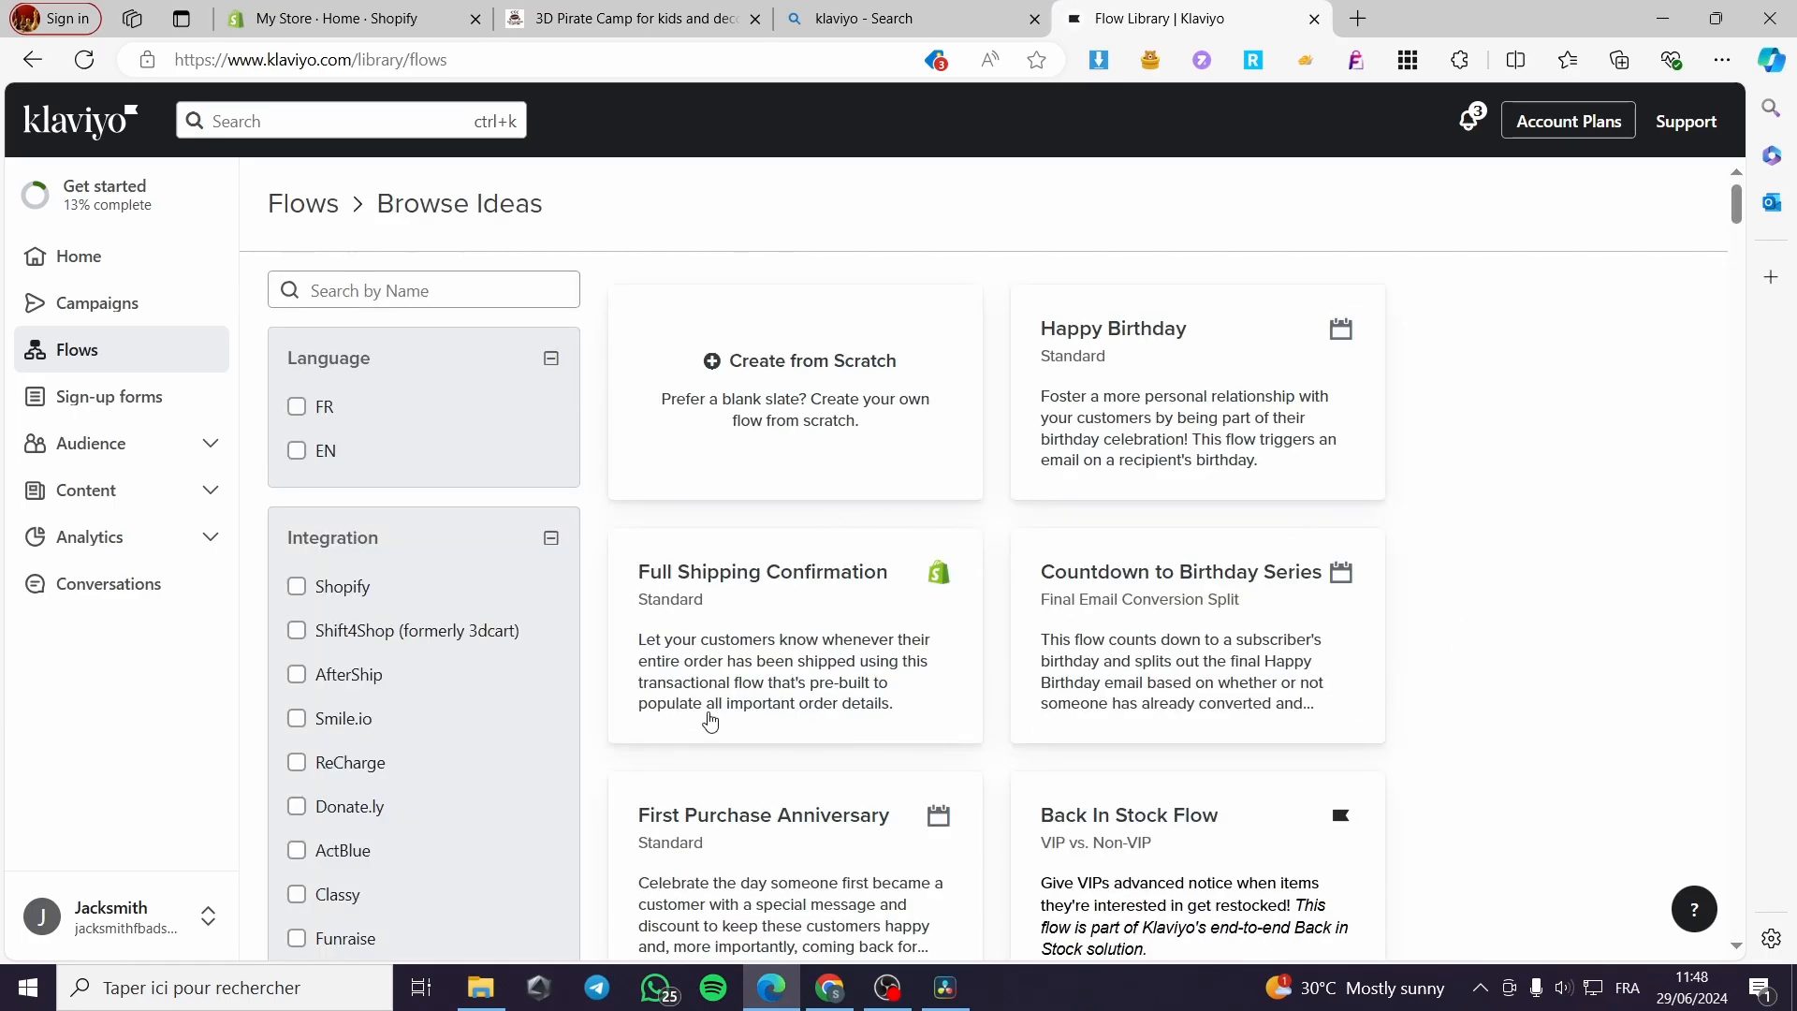
Step: Examine the pre-built flows offered in the flow library, from Happy Birthday to Abandoned Cart Reminder
scroll(1536, 686, "down", 3)
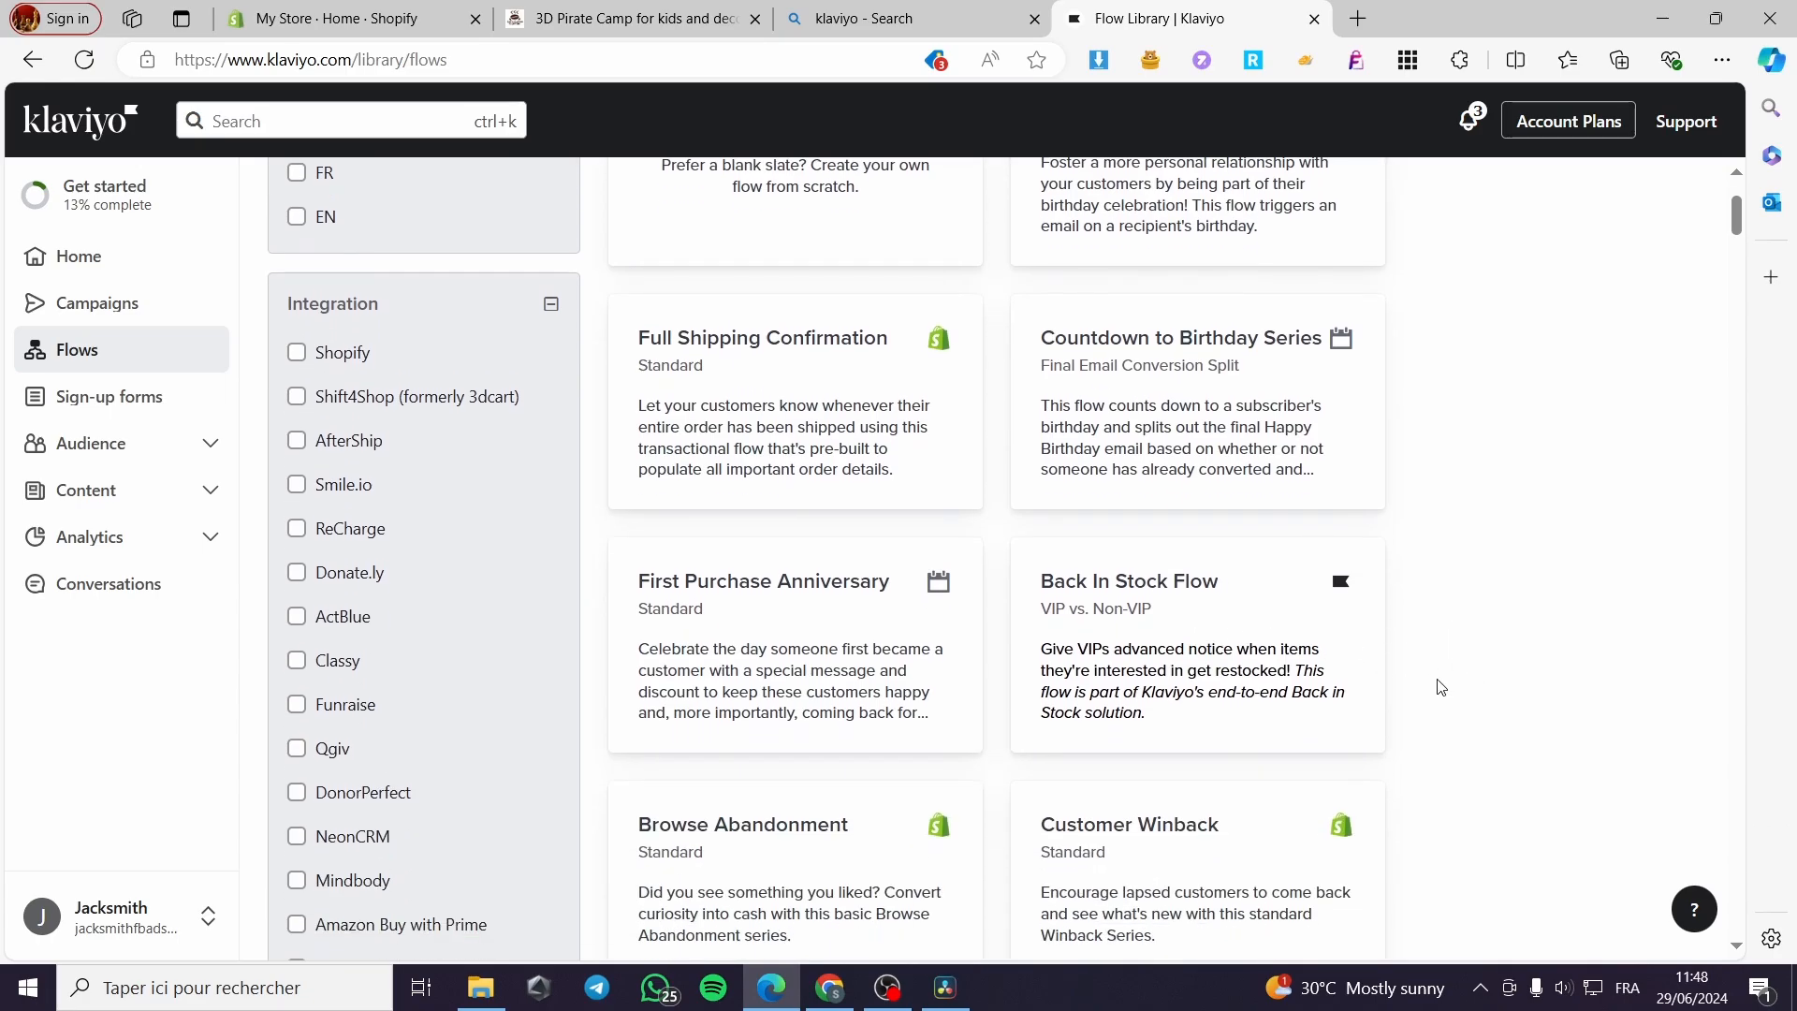
scroll(1436, 686, "down", 1)
scroll(1460, 734, "up", 3)
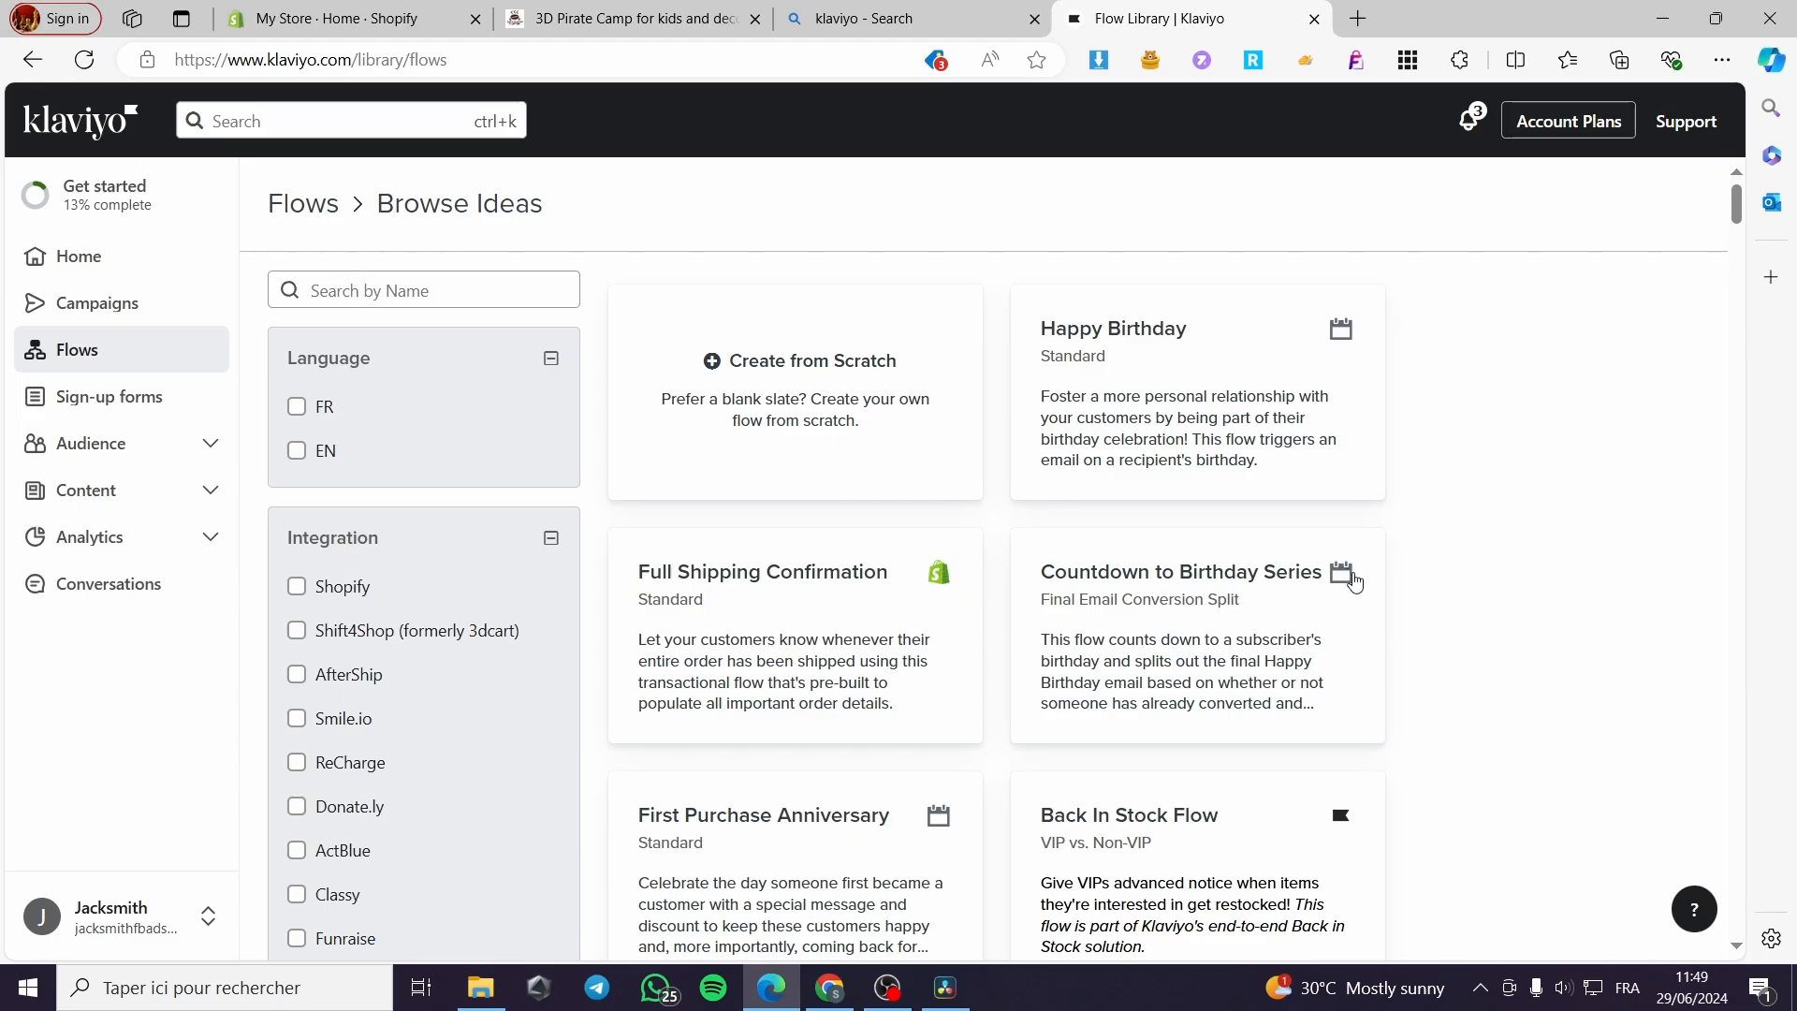
scroll(1345, 592, "down", 1)
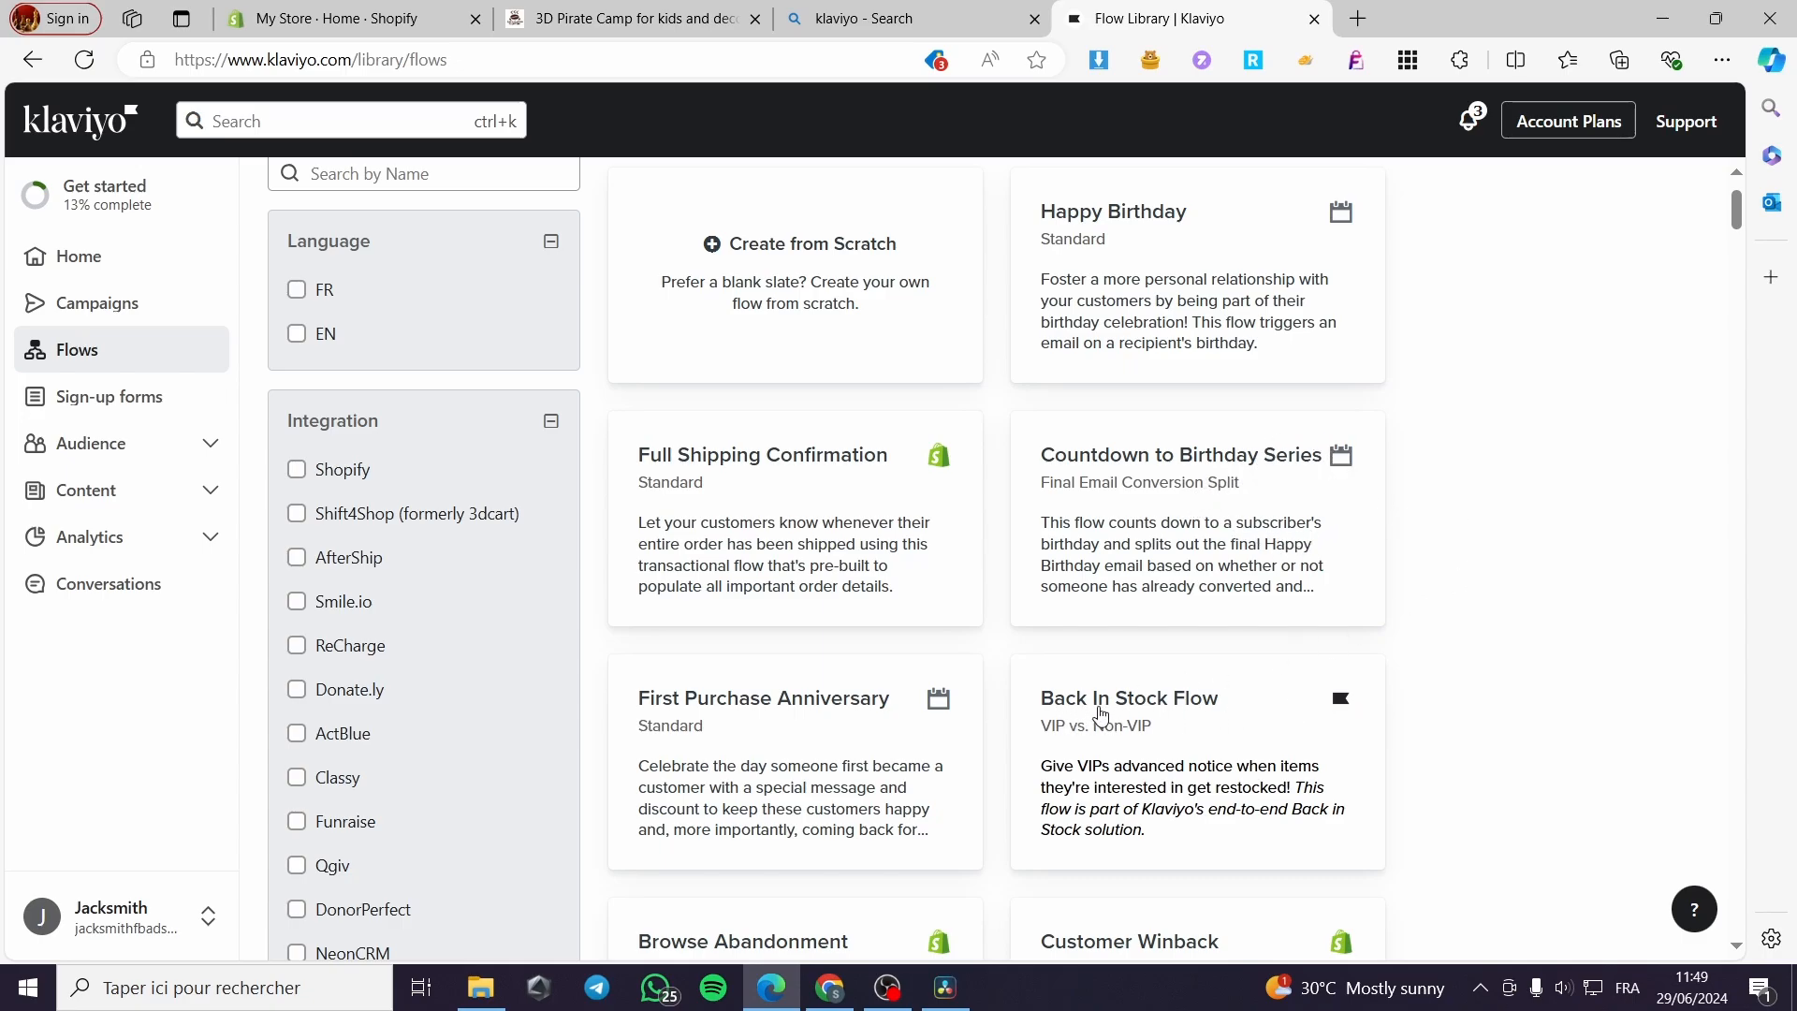
scroll(1067, 679, "down", 2)
scroll(969, 477, "down", 2)
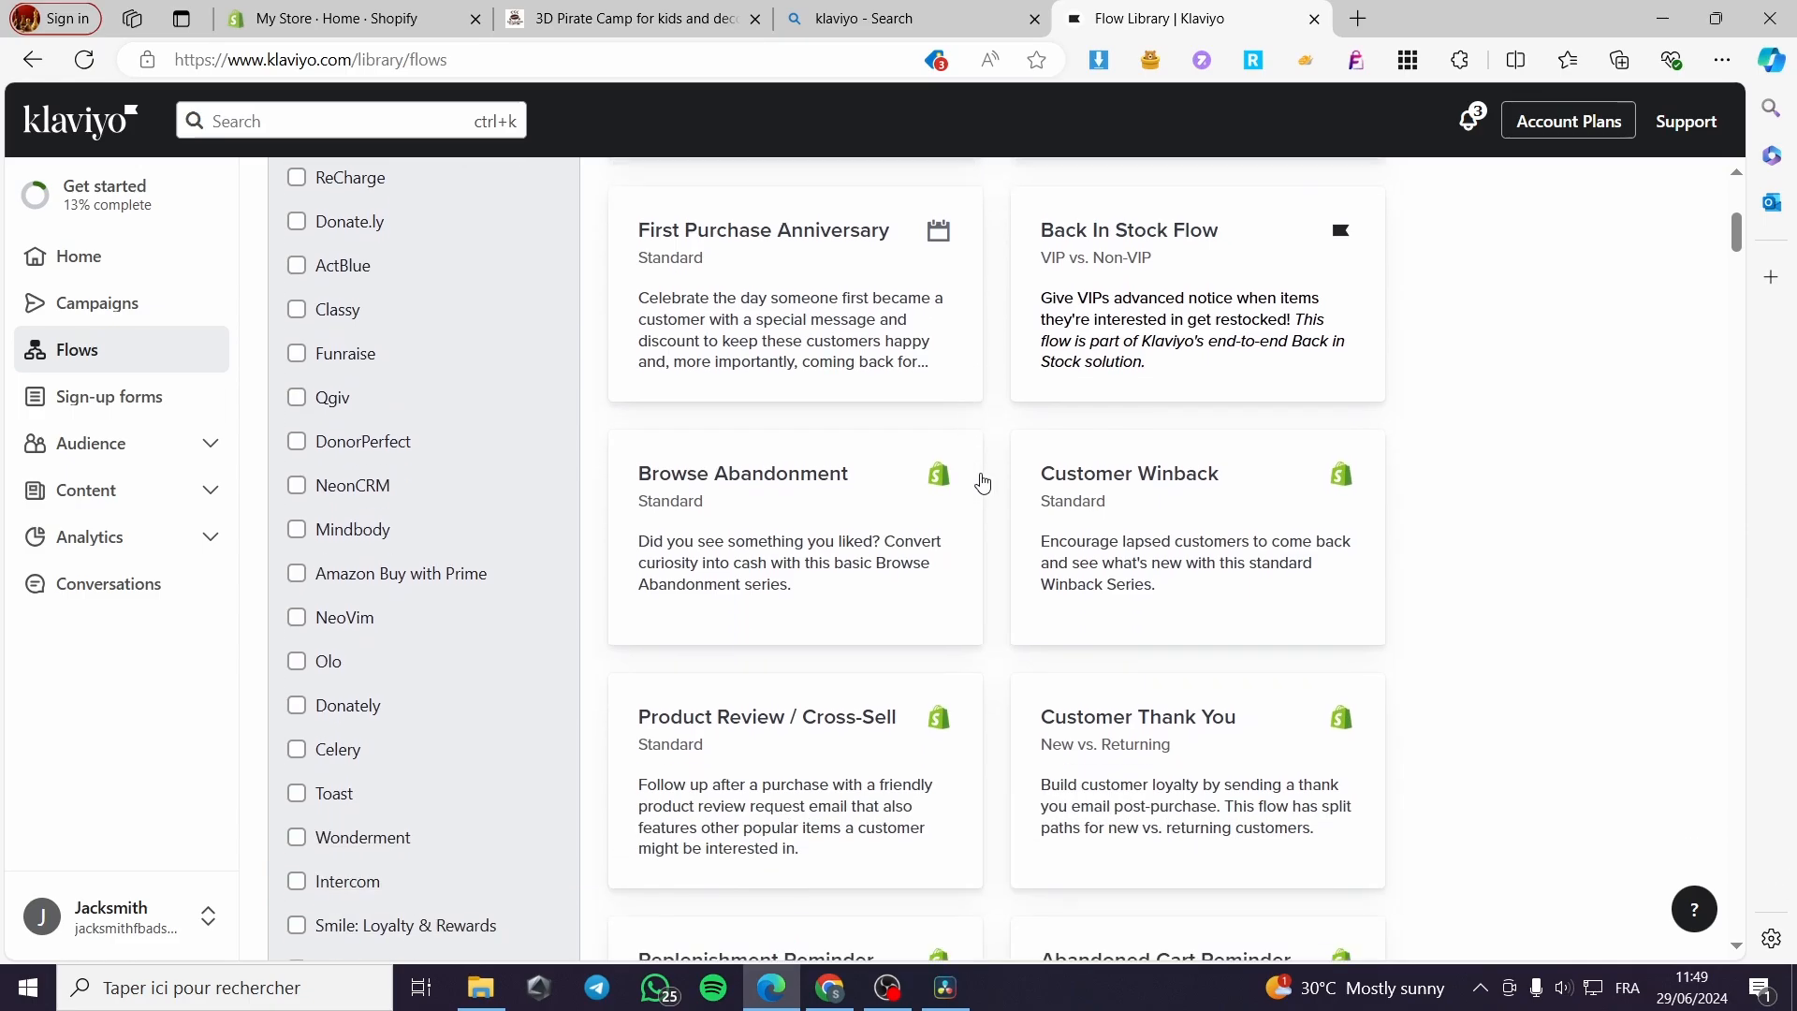
scroll(1292, 549, "up", 6)
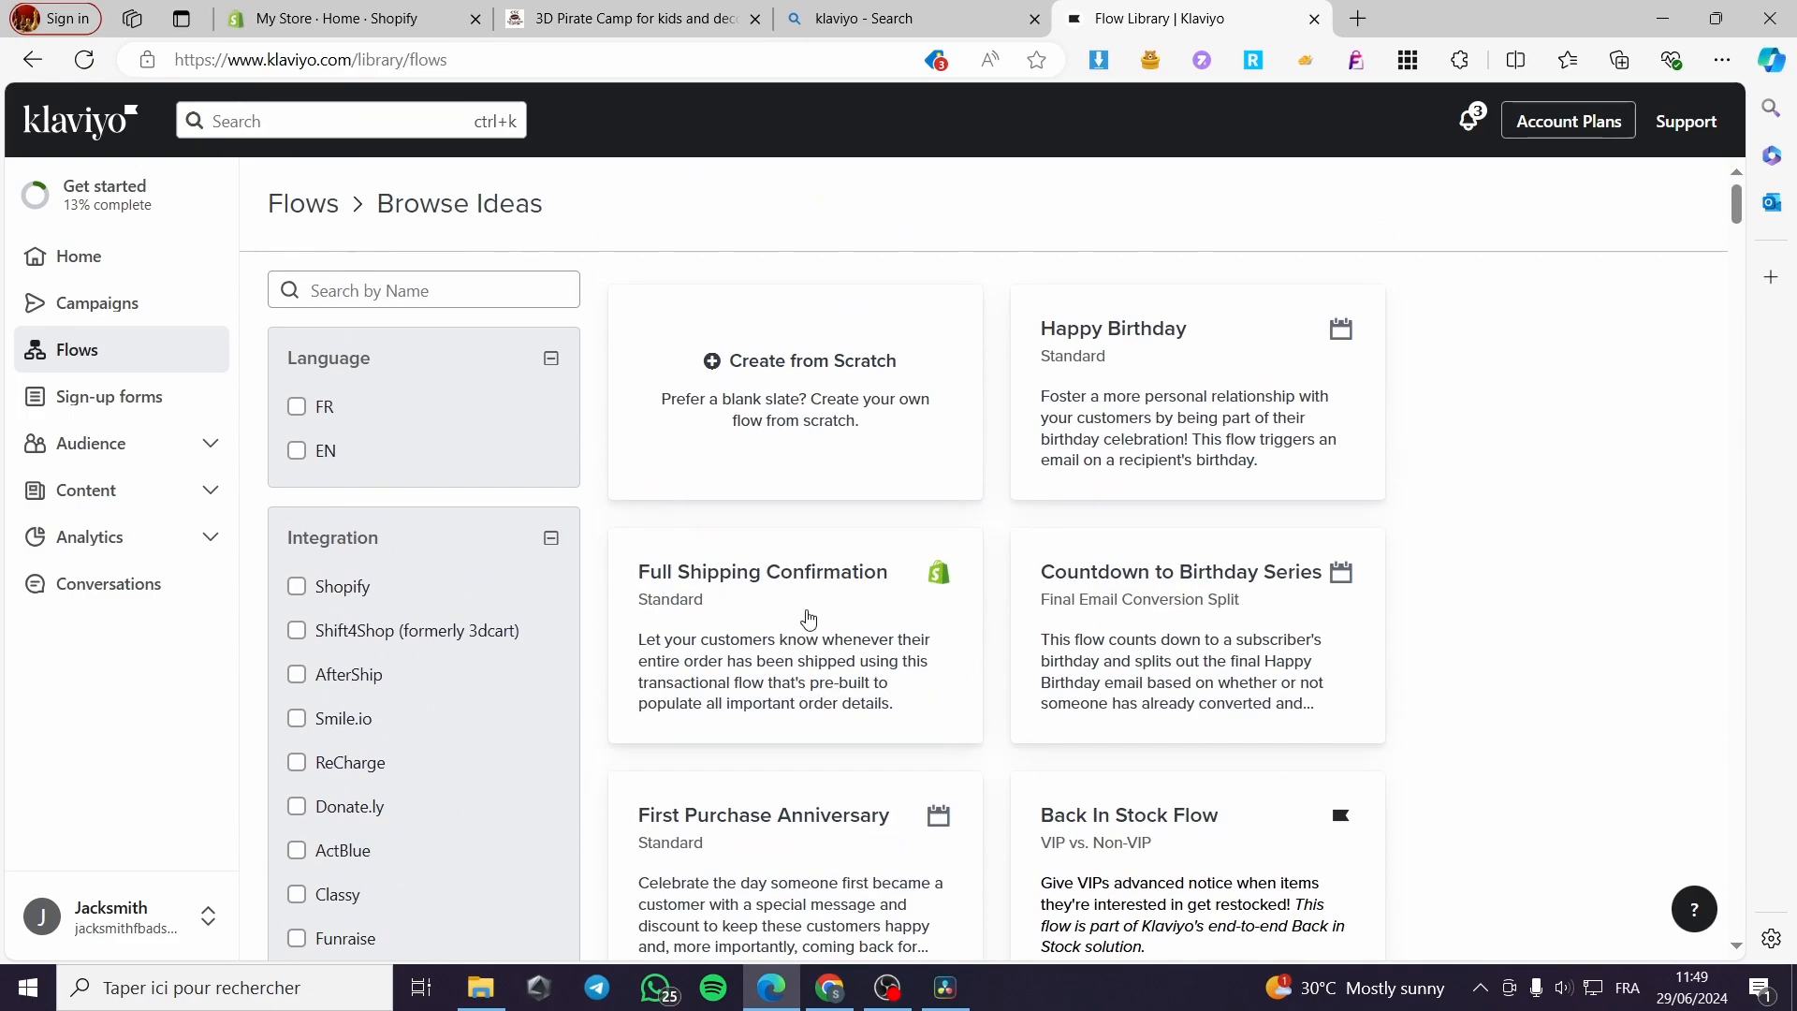
scroll(820, 589, "down", 1)
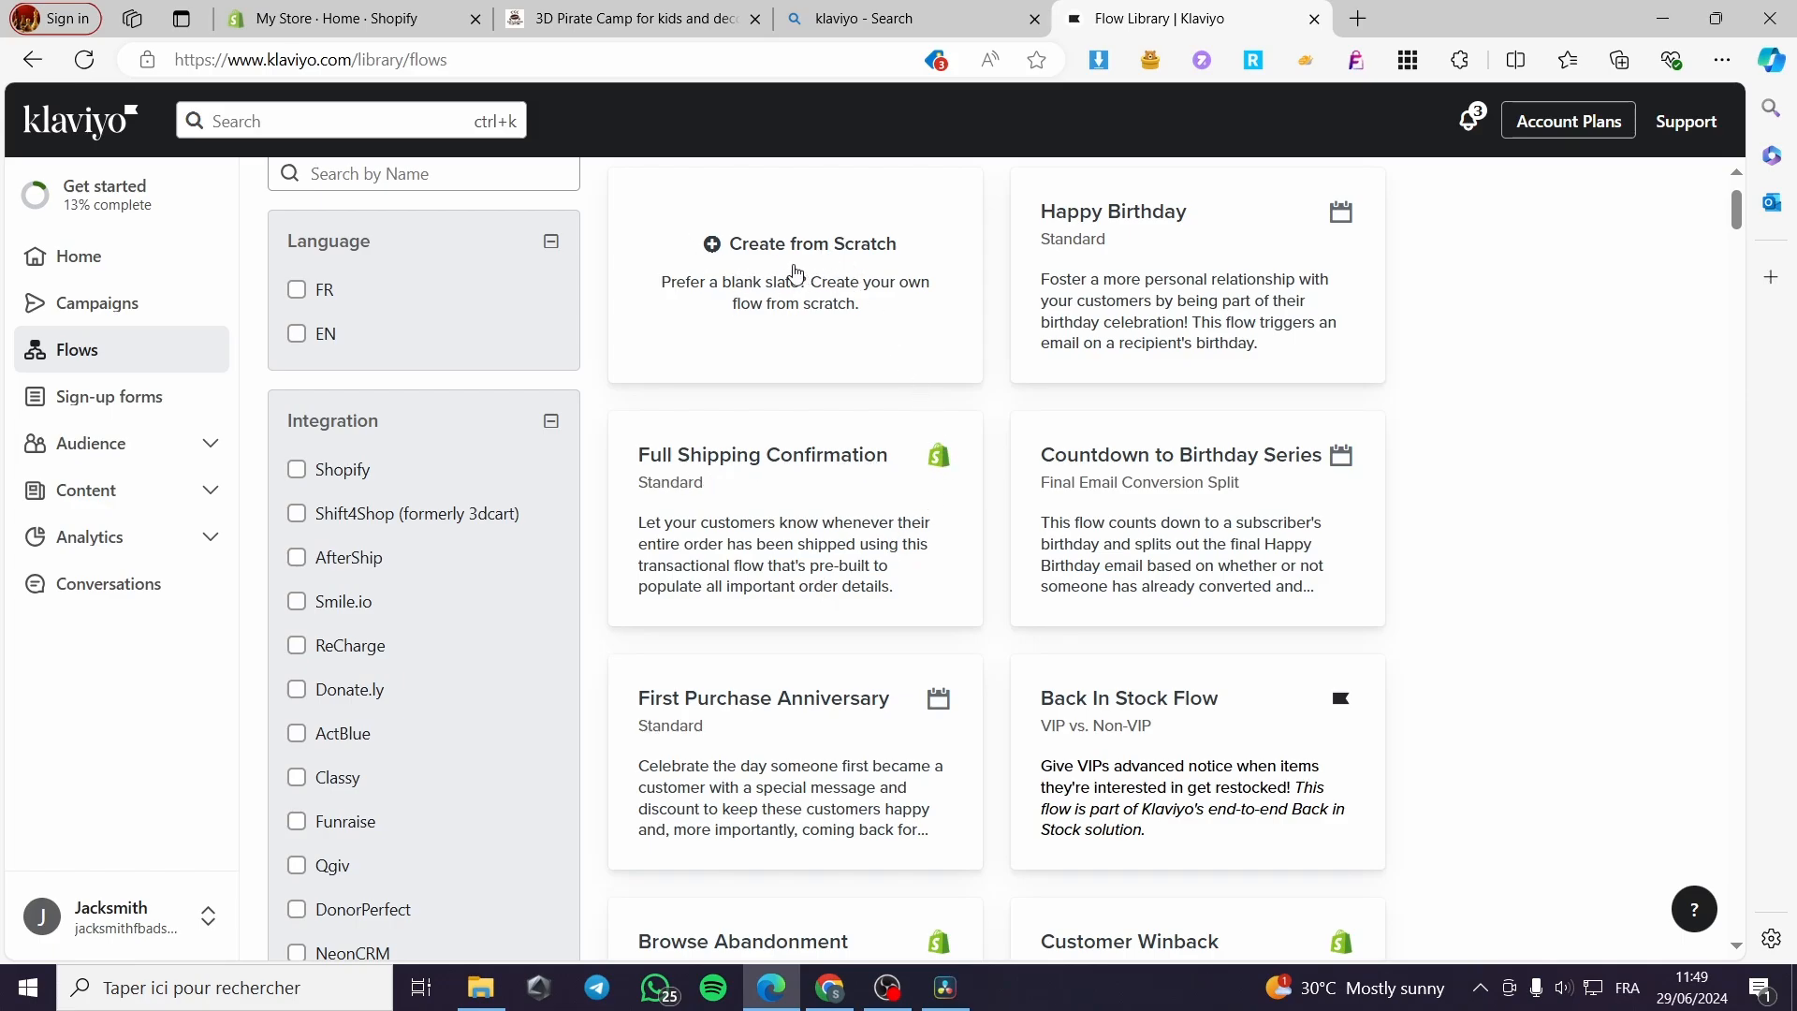
scroll(1311, 309, "down", 4)
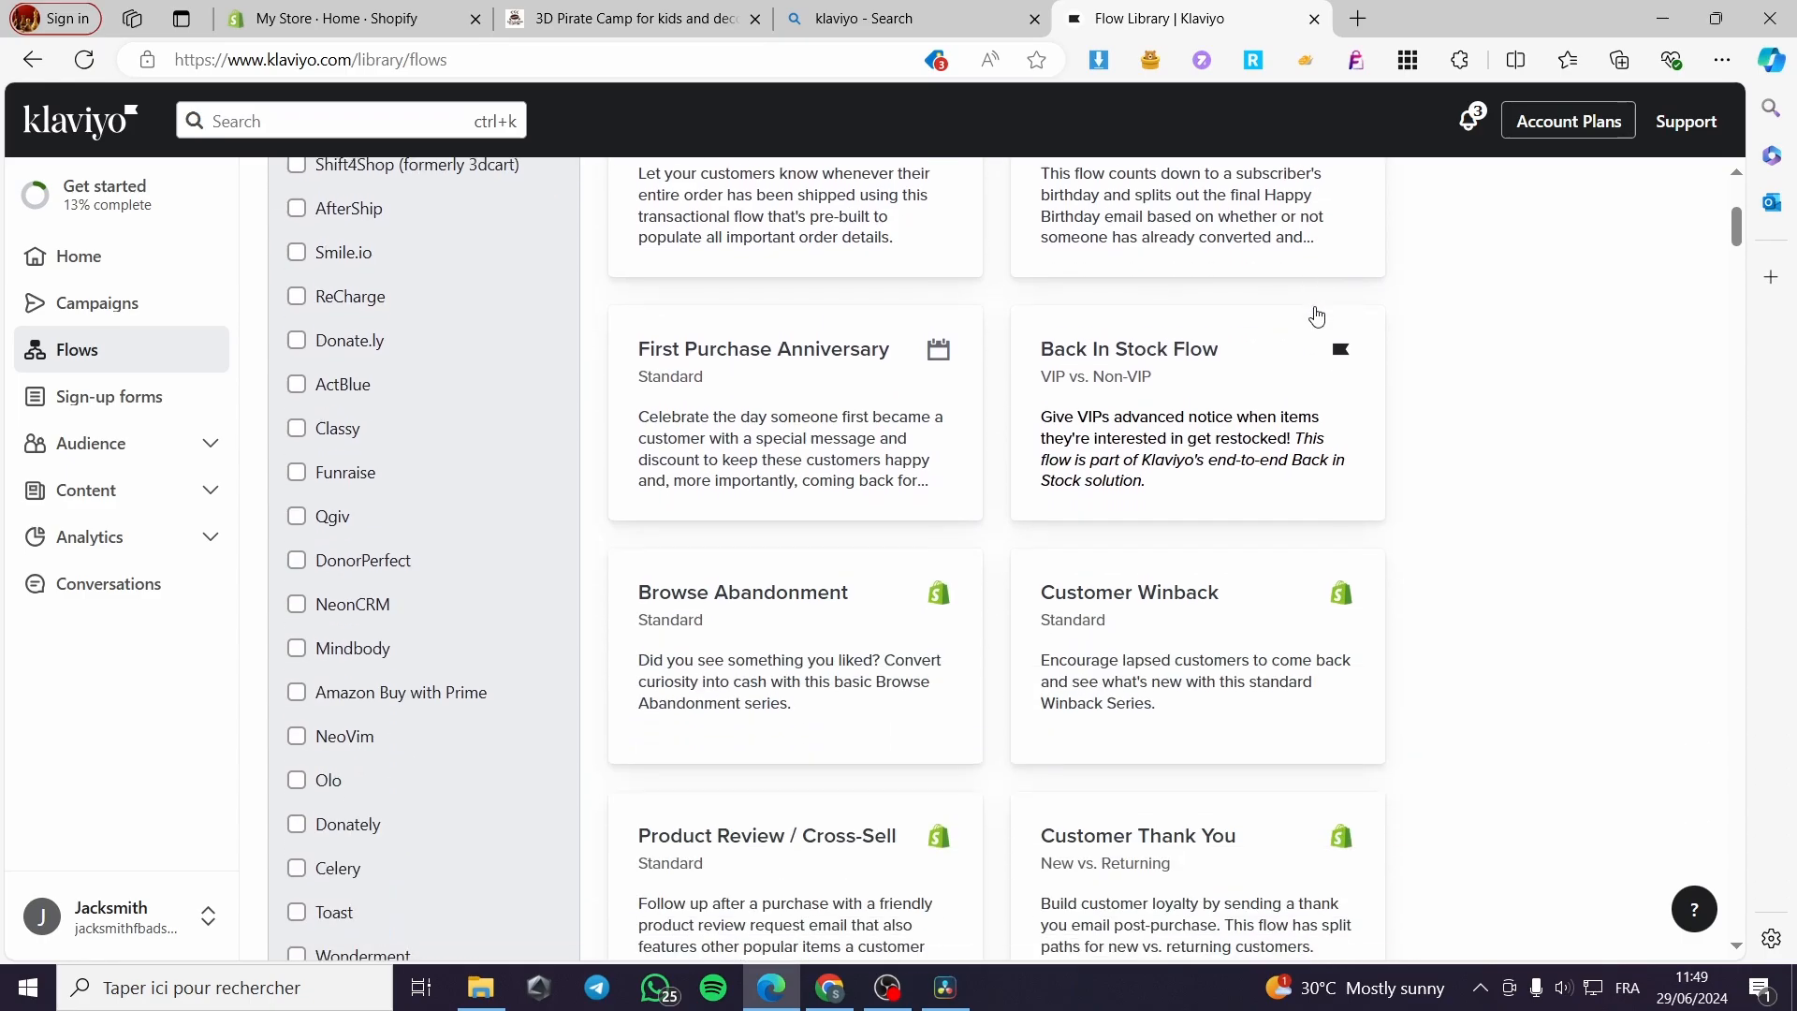
scroll(1316, 319, "down", 1)
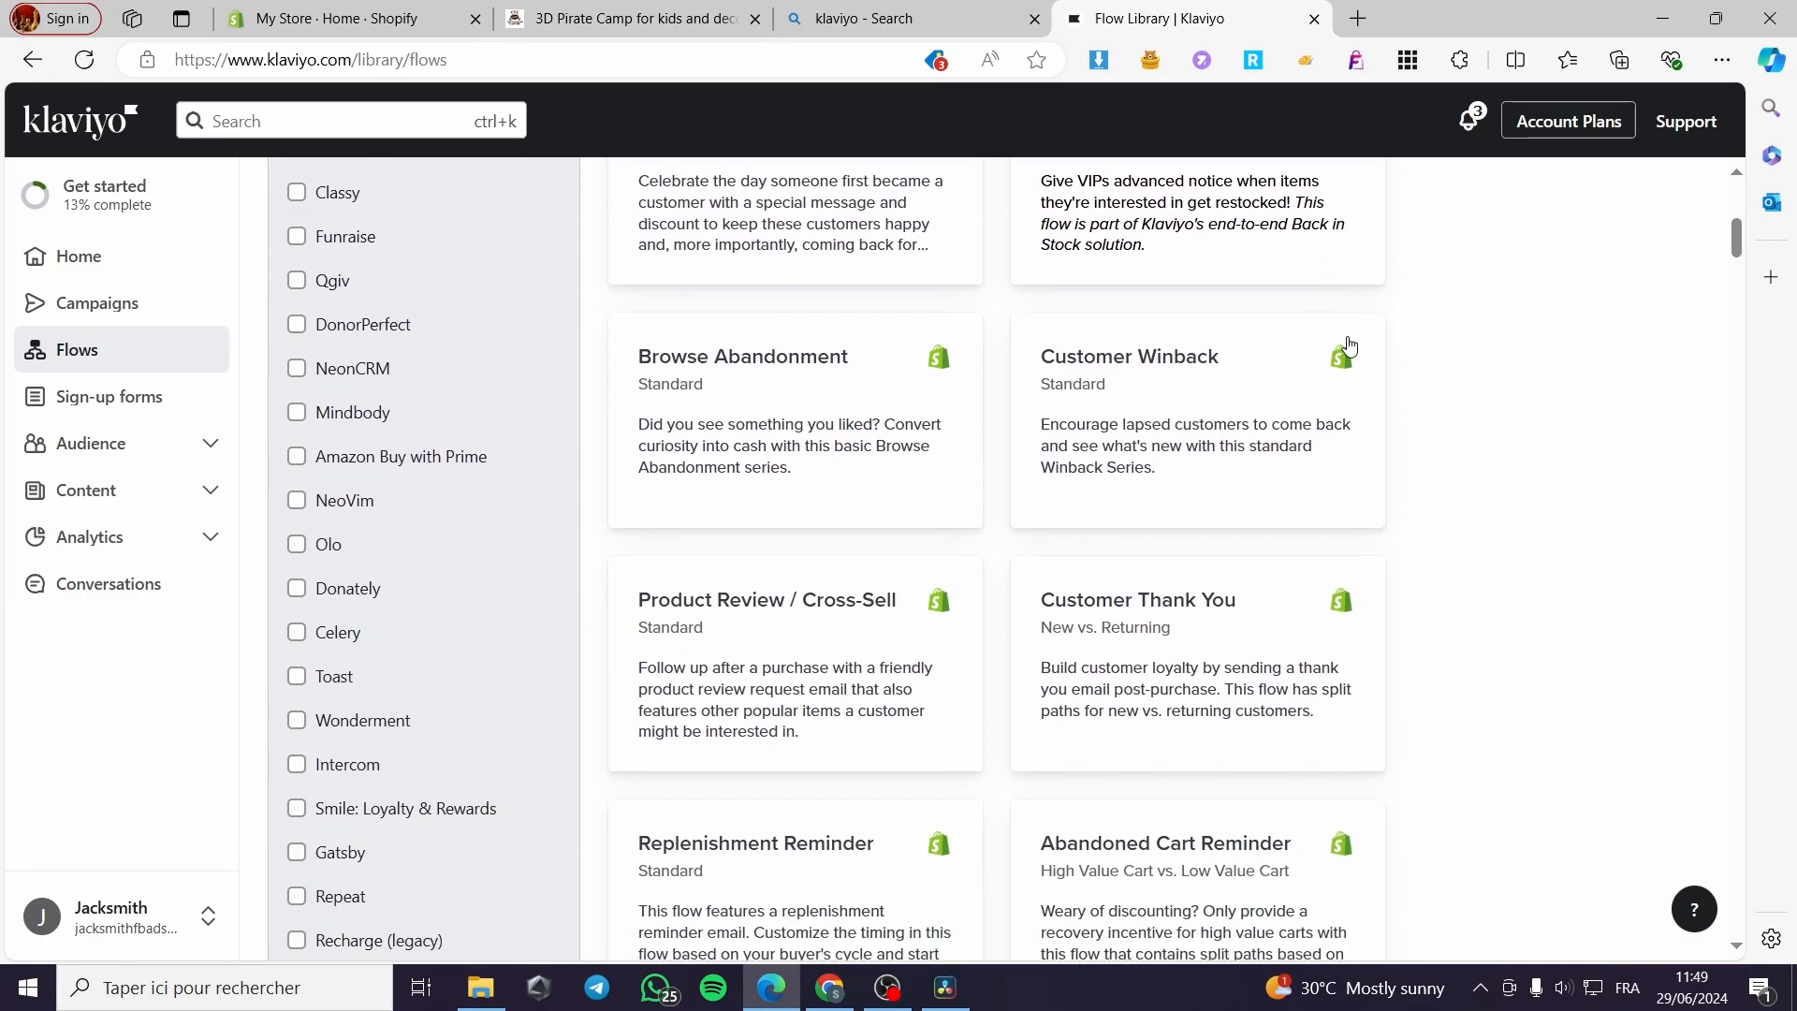
scroll(1178, 350, "down", 1)
scroll(1437, 383, "down", 1)
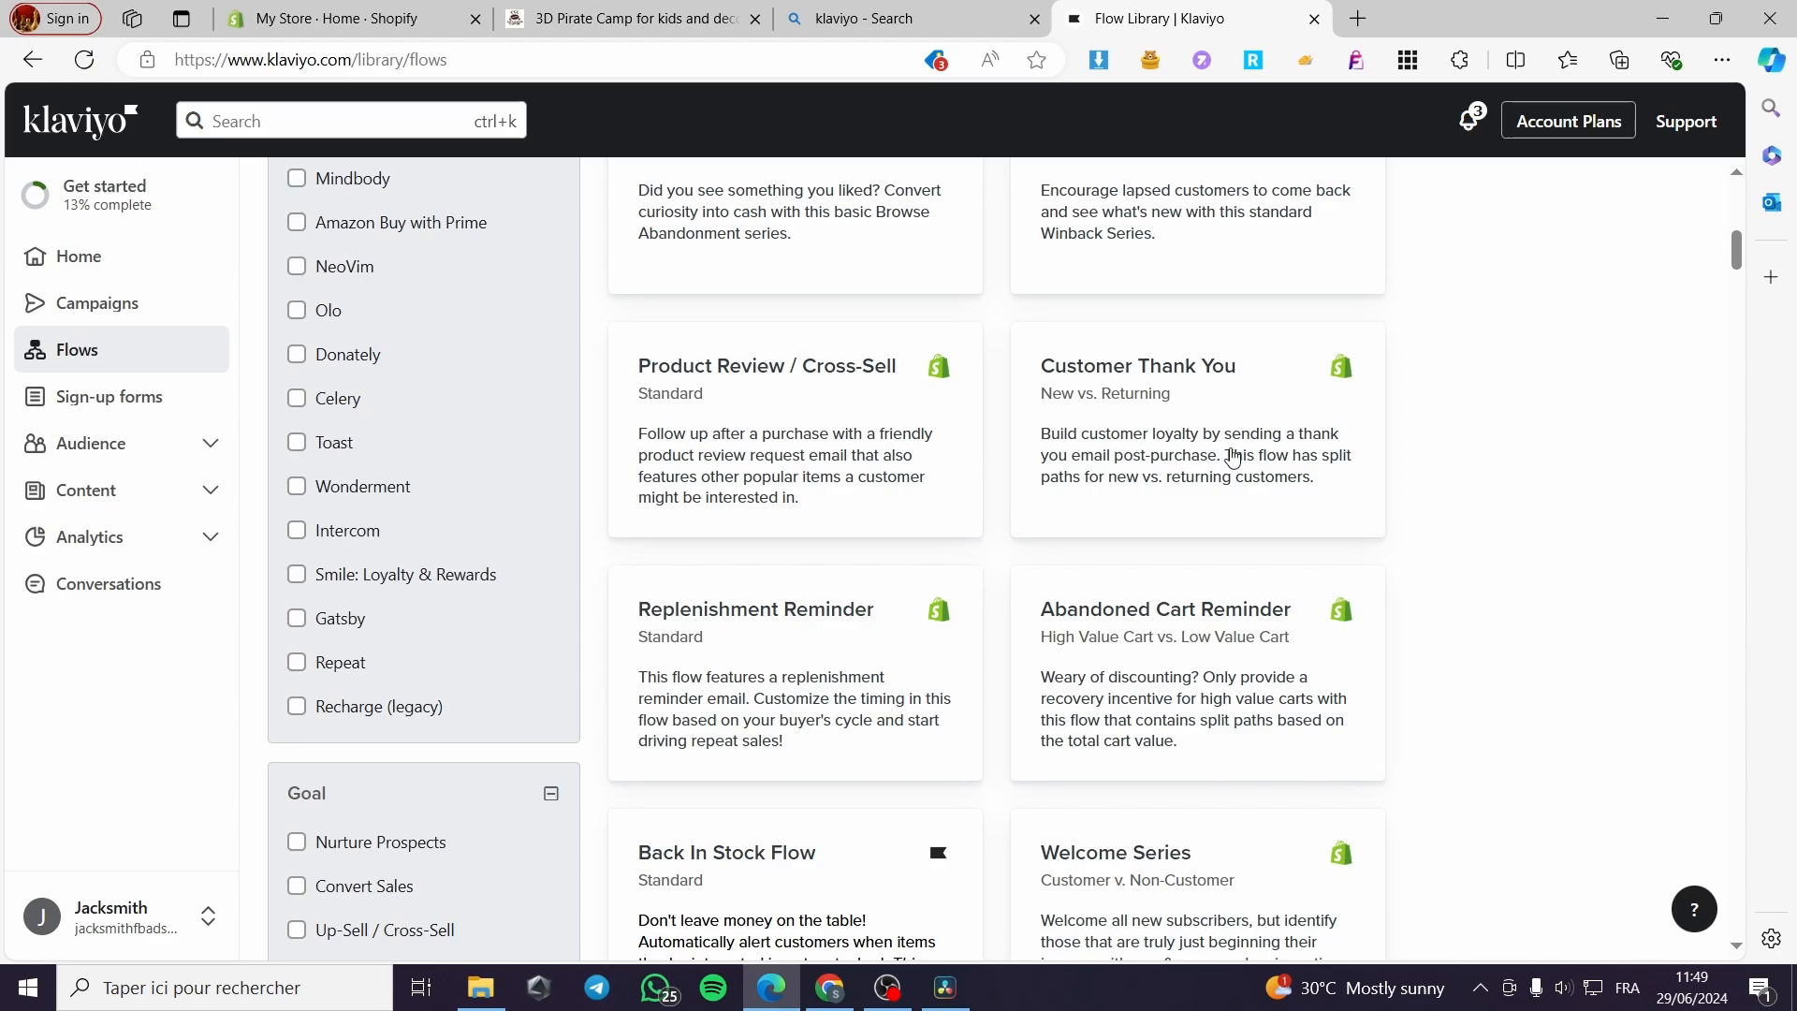
Step: Open the Customer Thank You flow template and review its description and category labels
left_click(1232, 457)
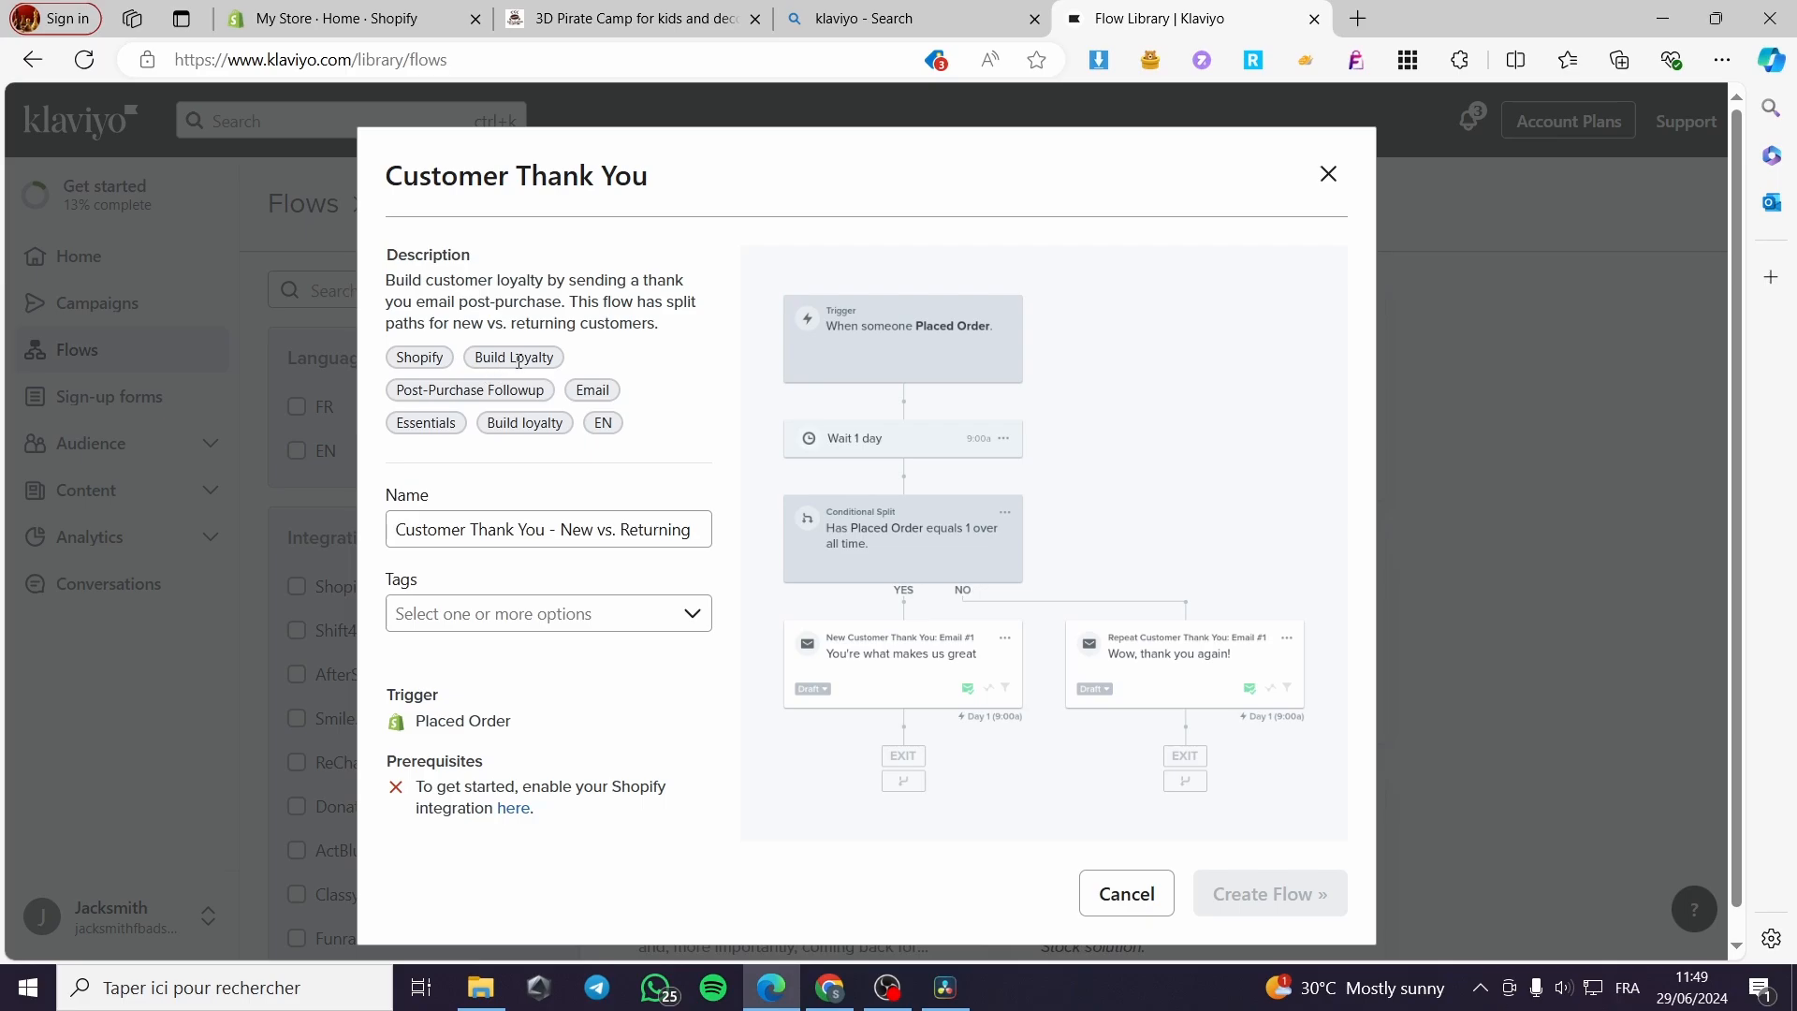
left_click_drag(551, 357, 475, 359)
left_click(559, 365)
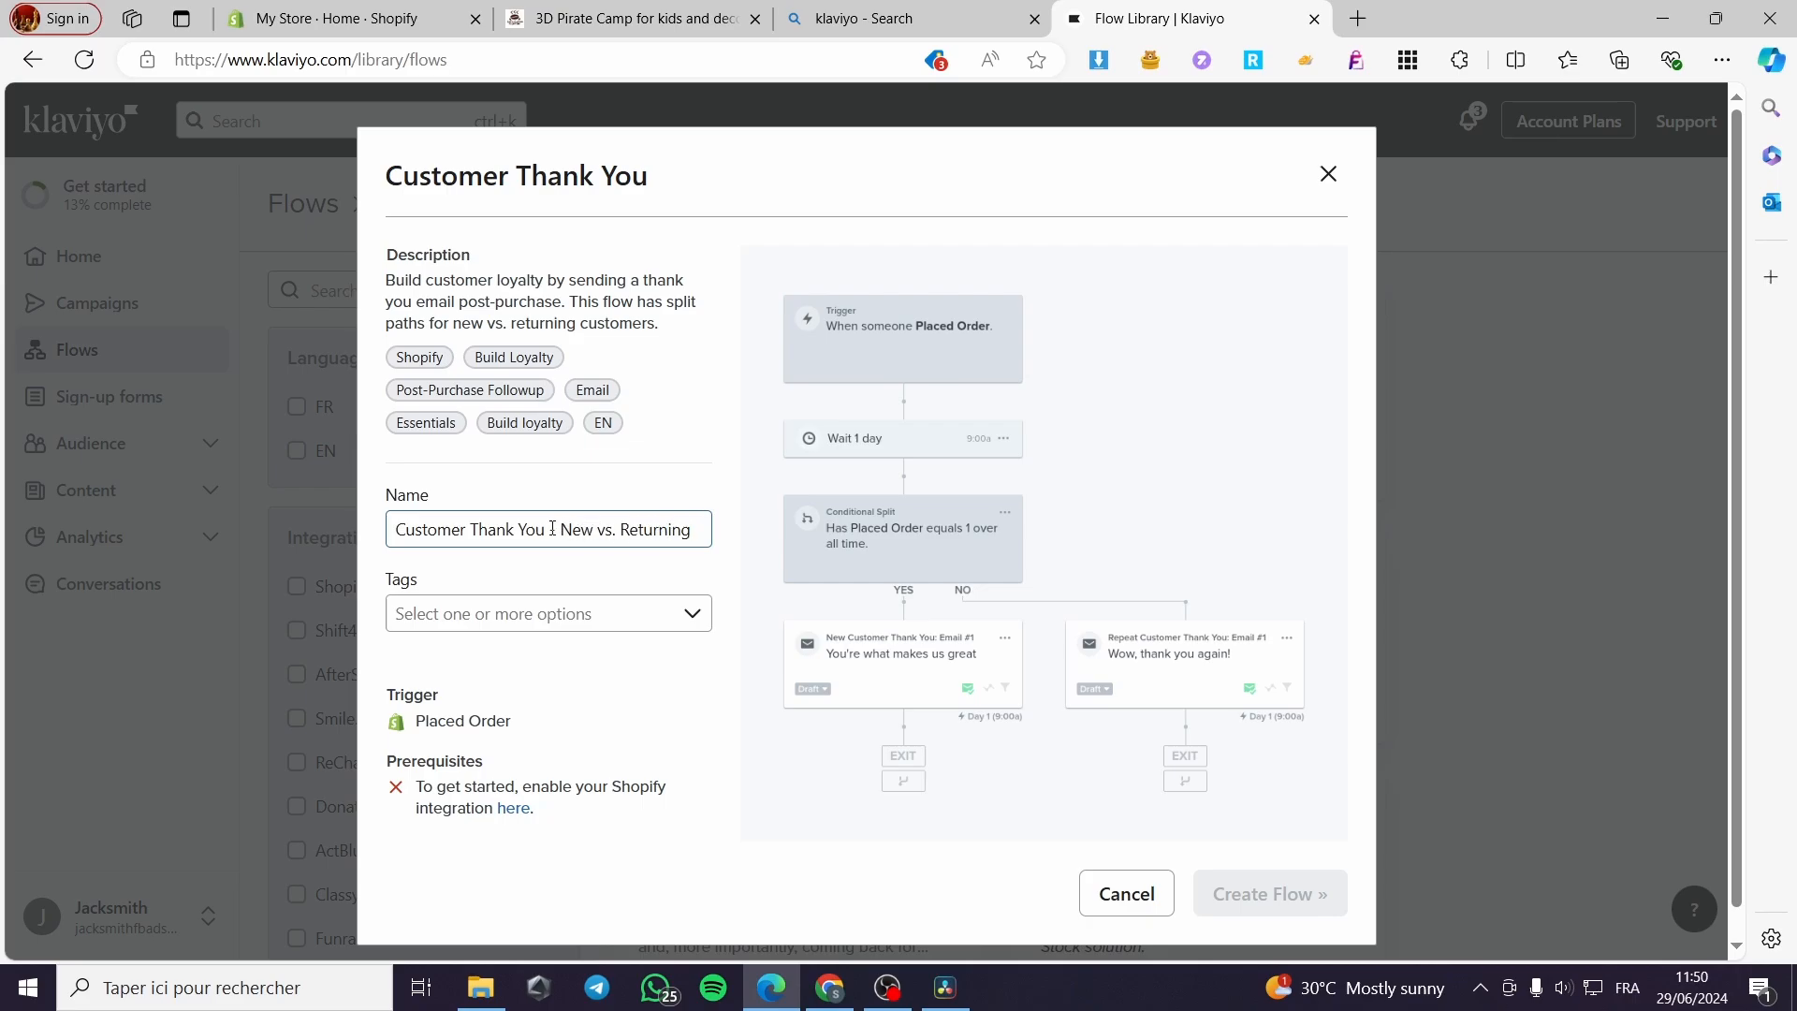
Step: Name the Customer Thank You flow "Thank you Email" and assign it the Email tag
left_click_drag(548, 530, 232, 579)
key("BackSpace")
type("Th")
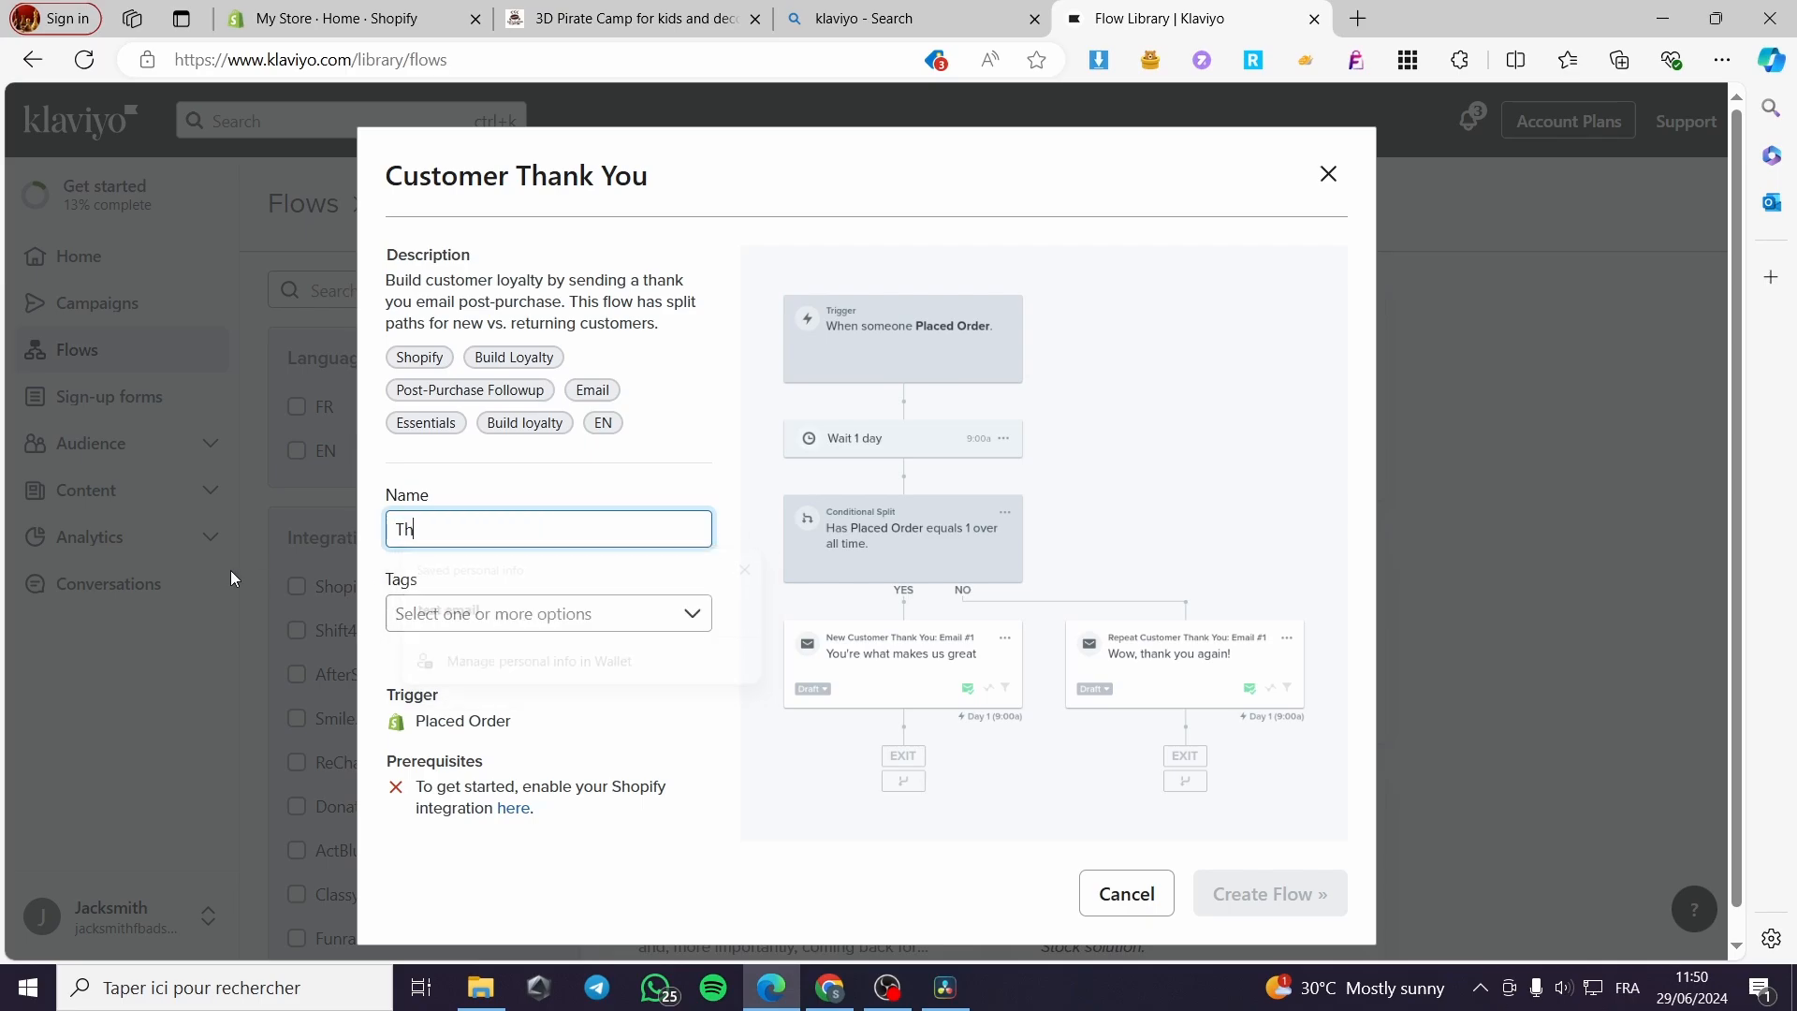
type("ank you Email")
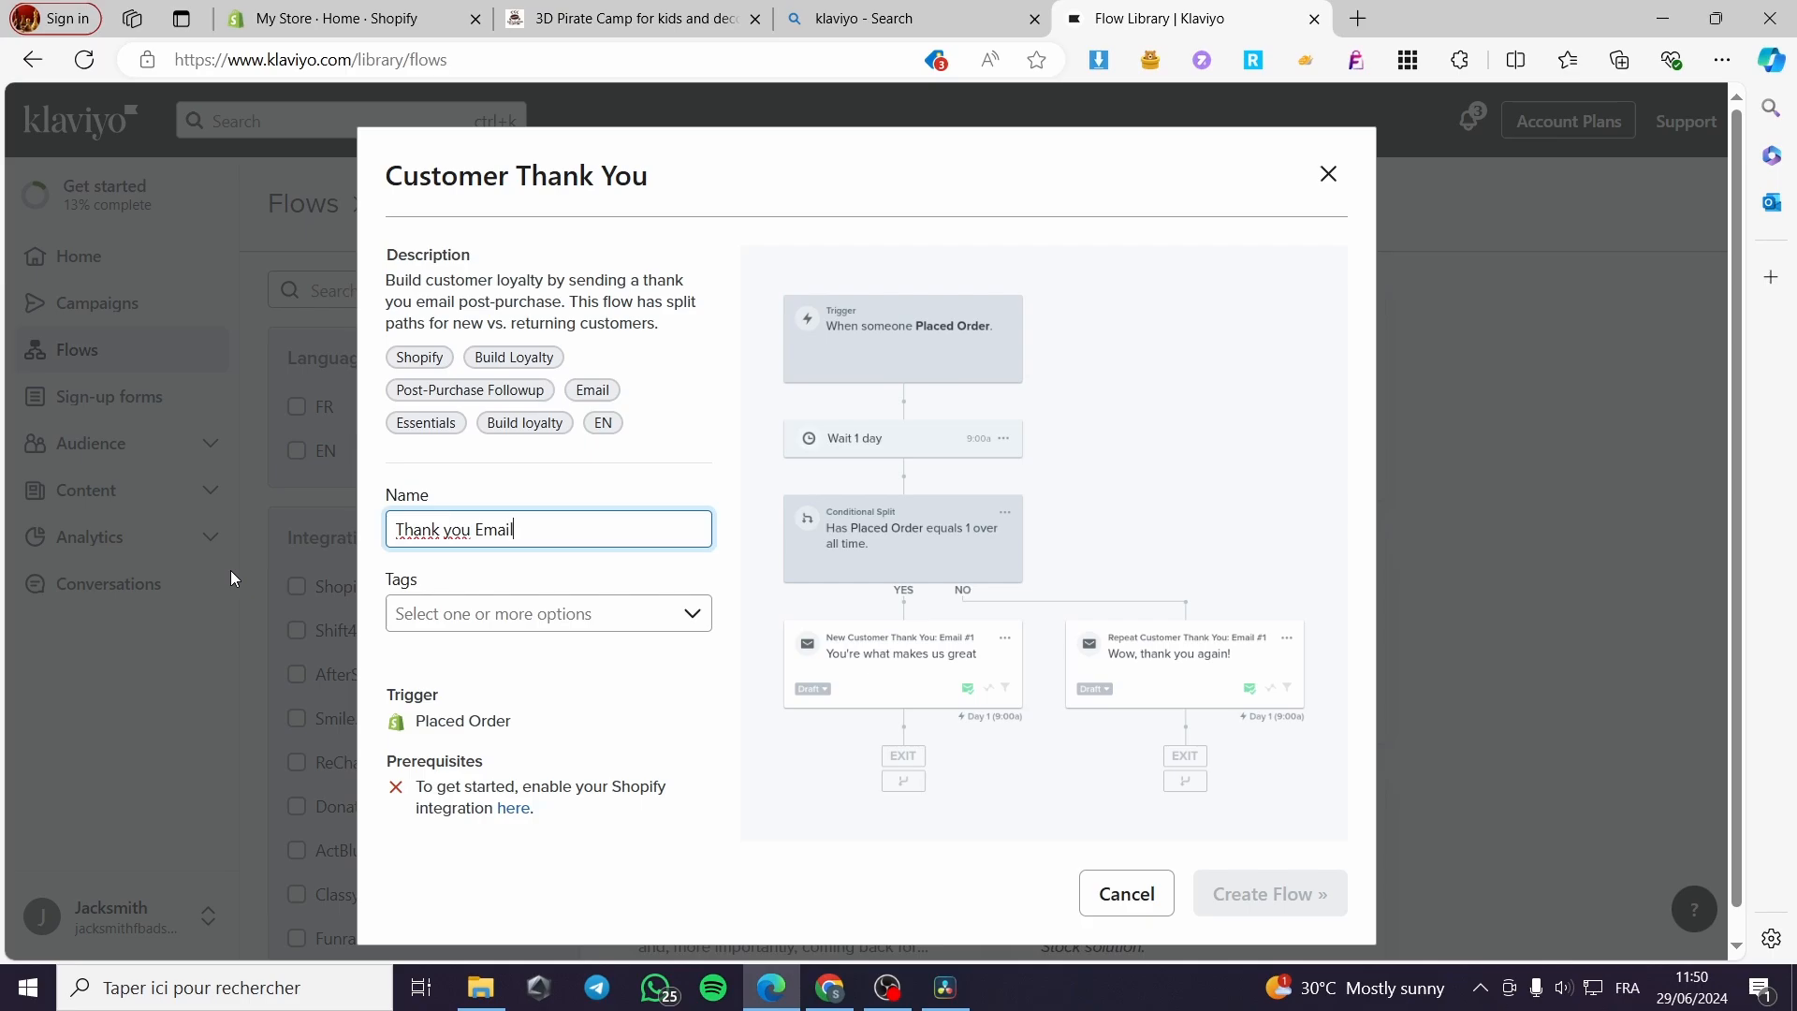
left_click(515, 615)
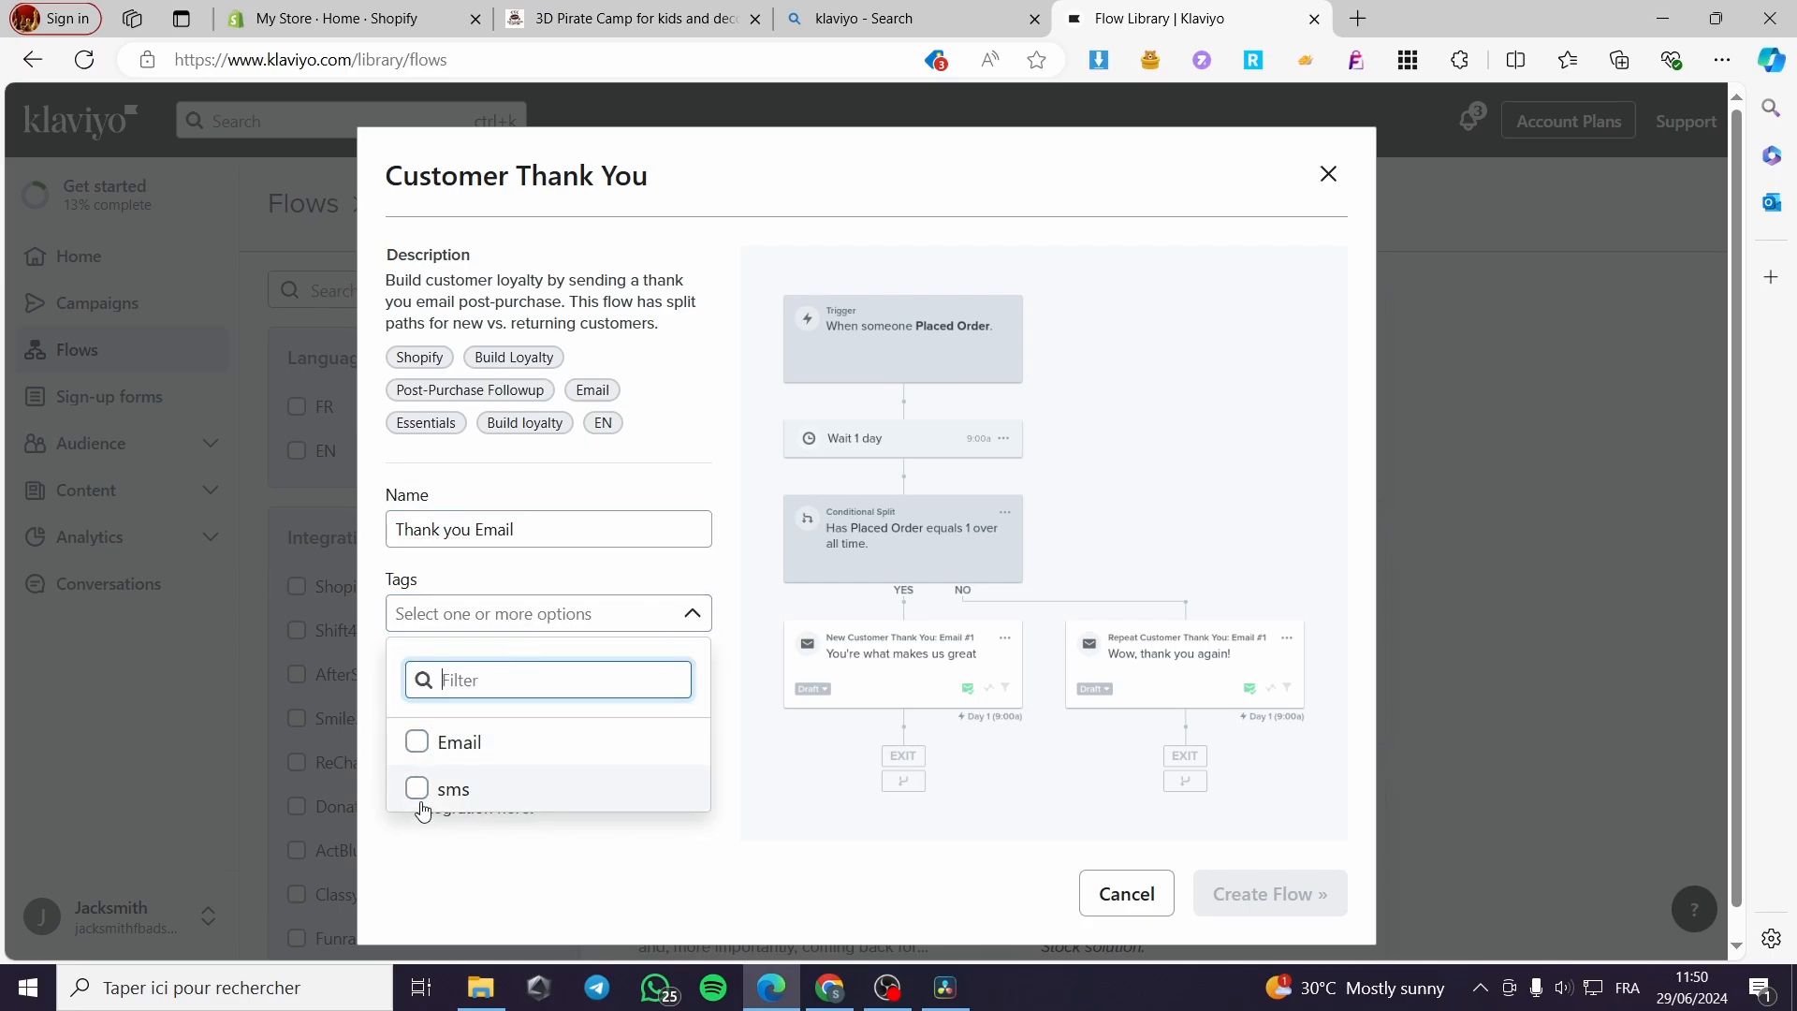
left_click(418, 744)
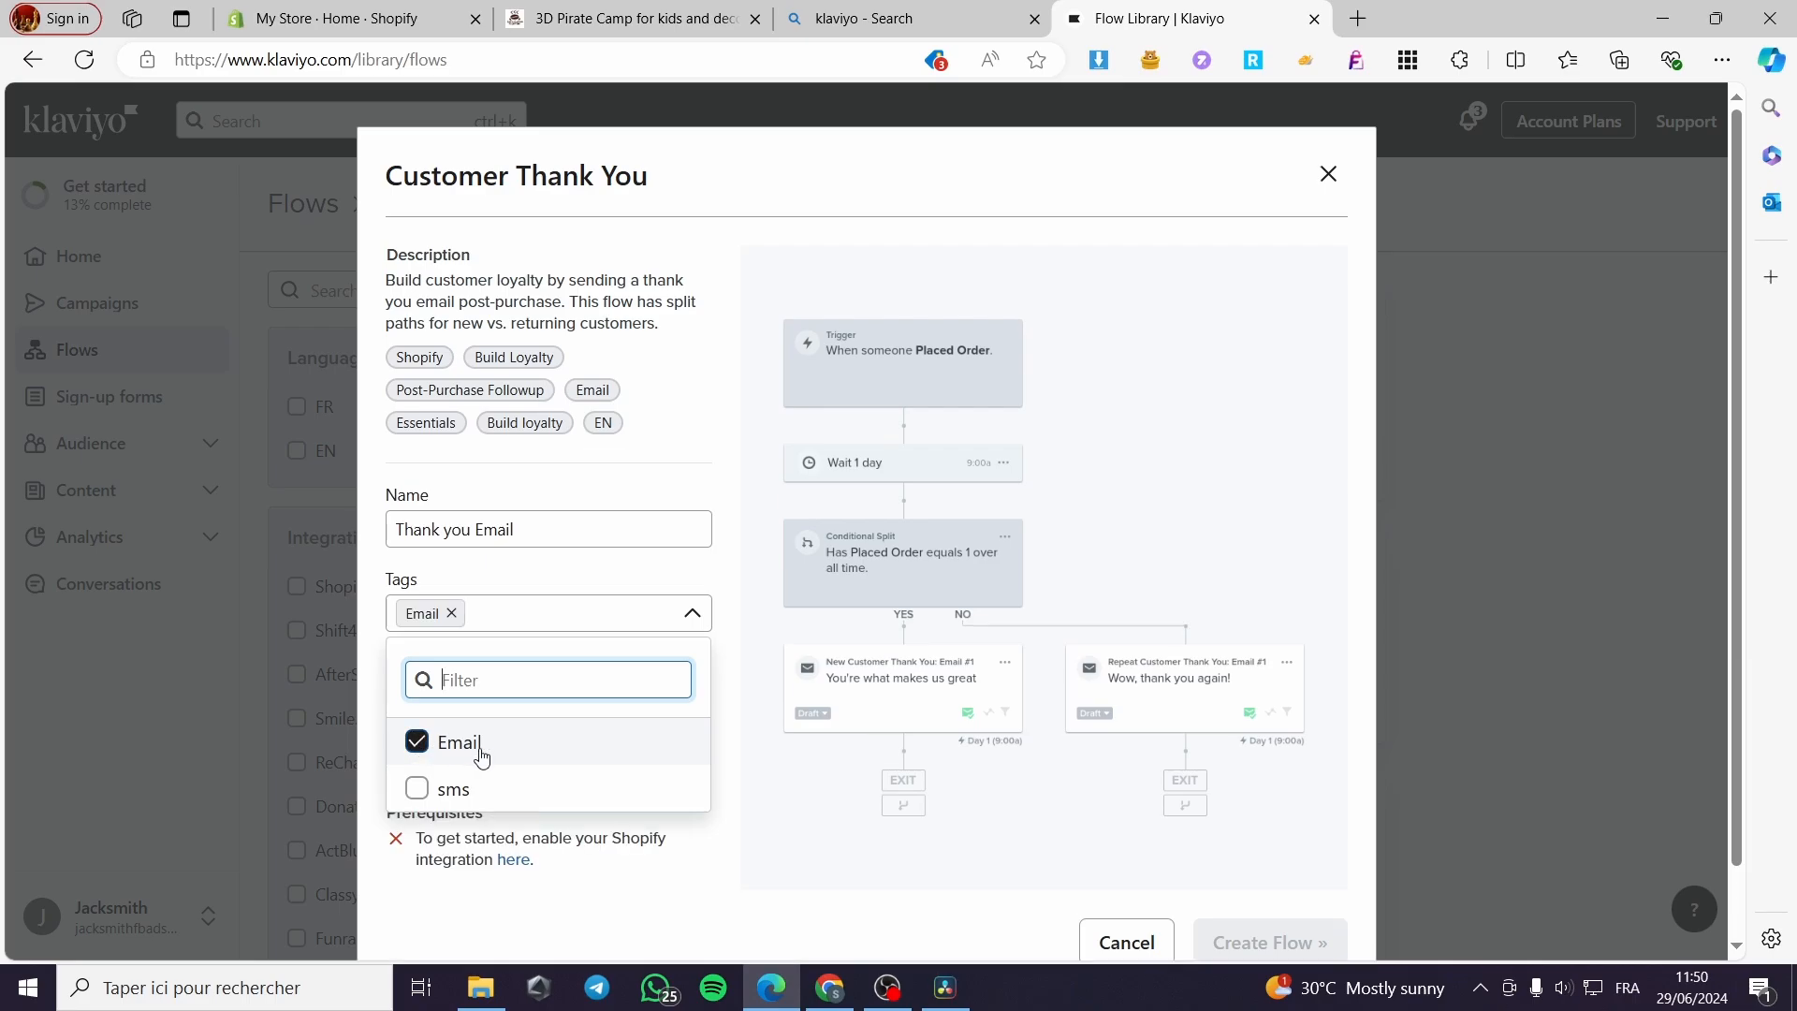
left_click(681, 899)
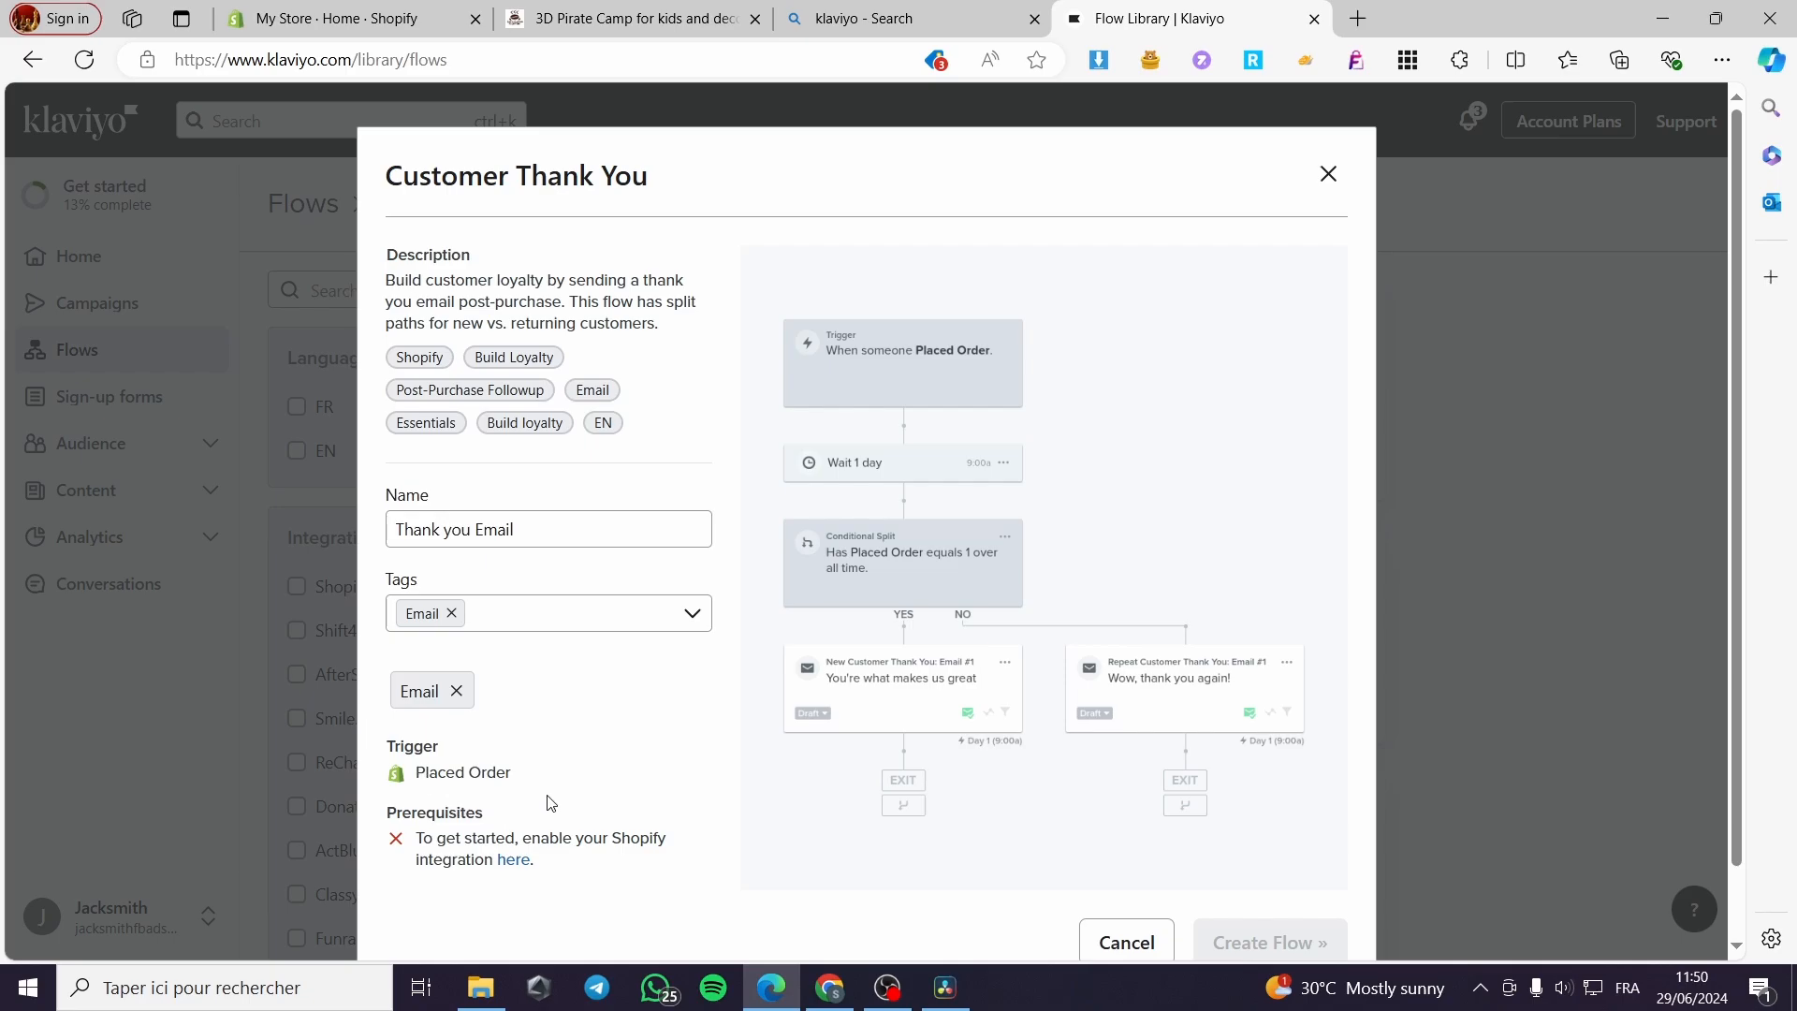
Step: Check the template's Shopify integration prerequisite and close the template without creating the flow
scroll(1475, 805, "down", 1)
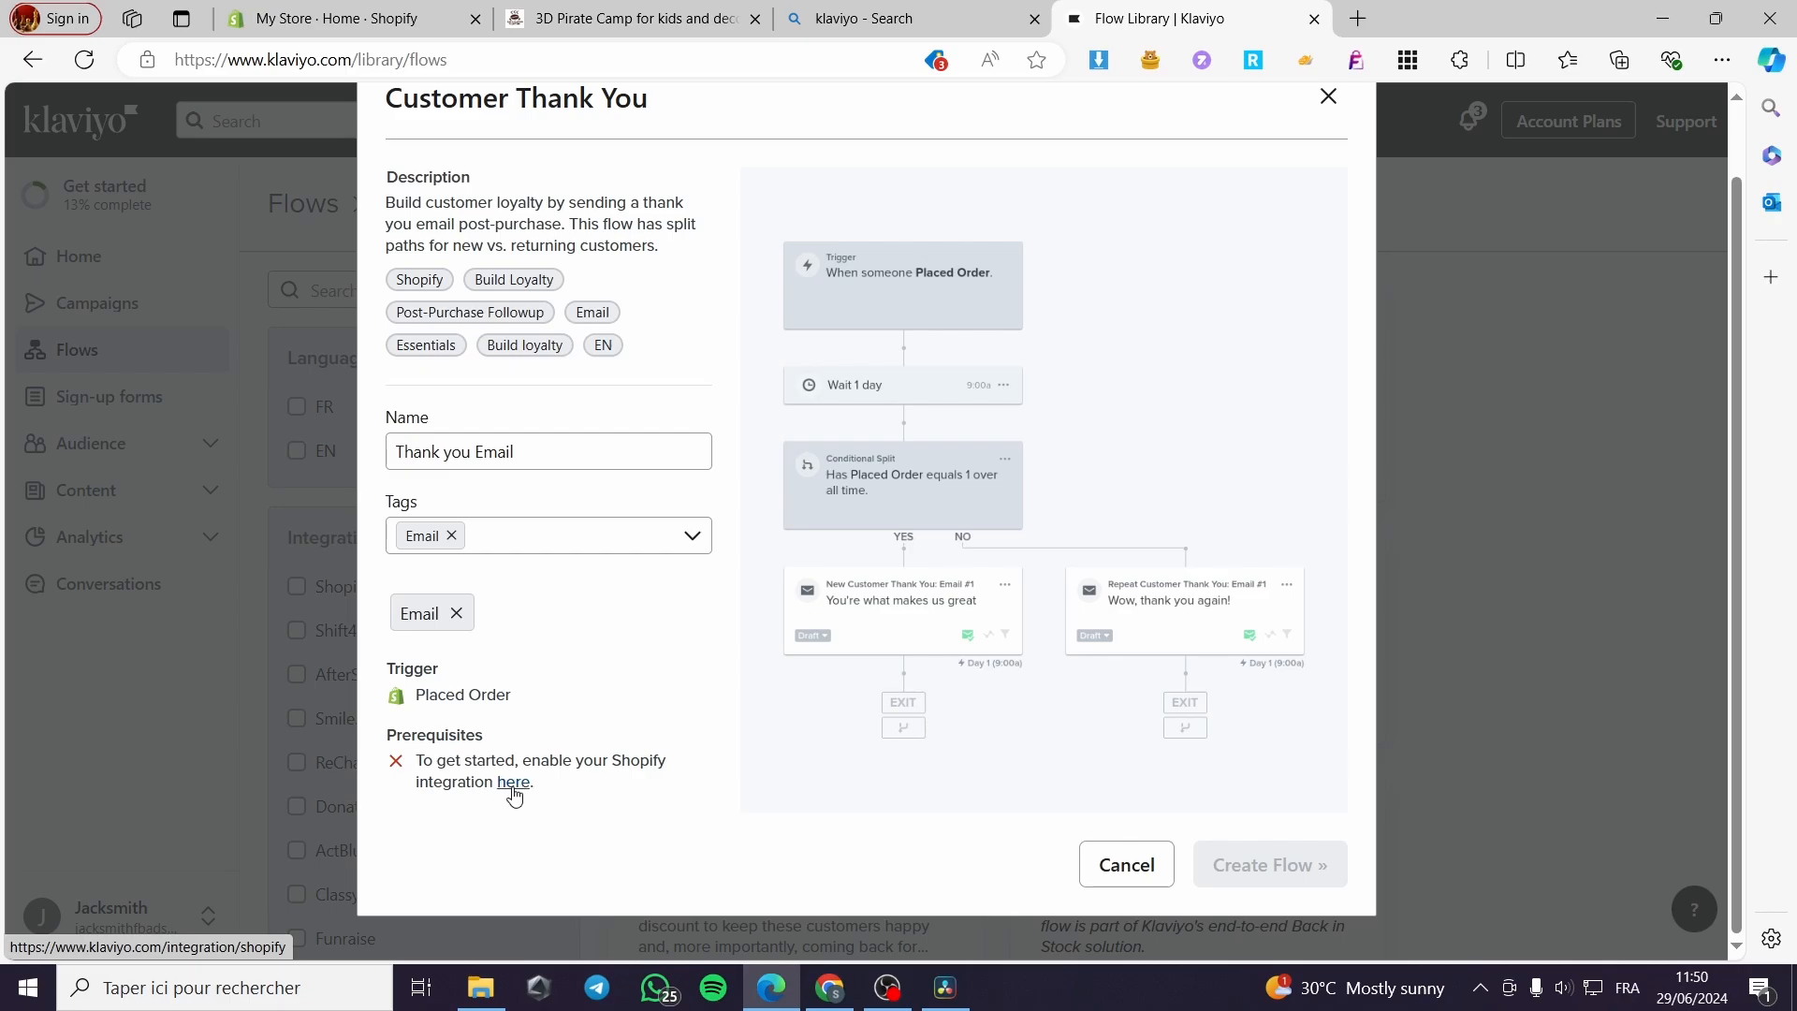
scroll(1385, 594, "up", 2)
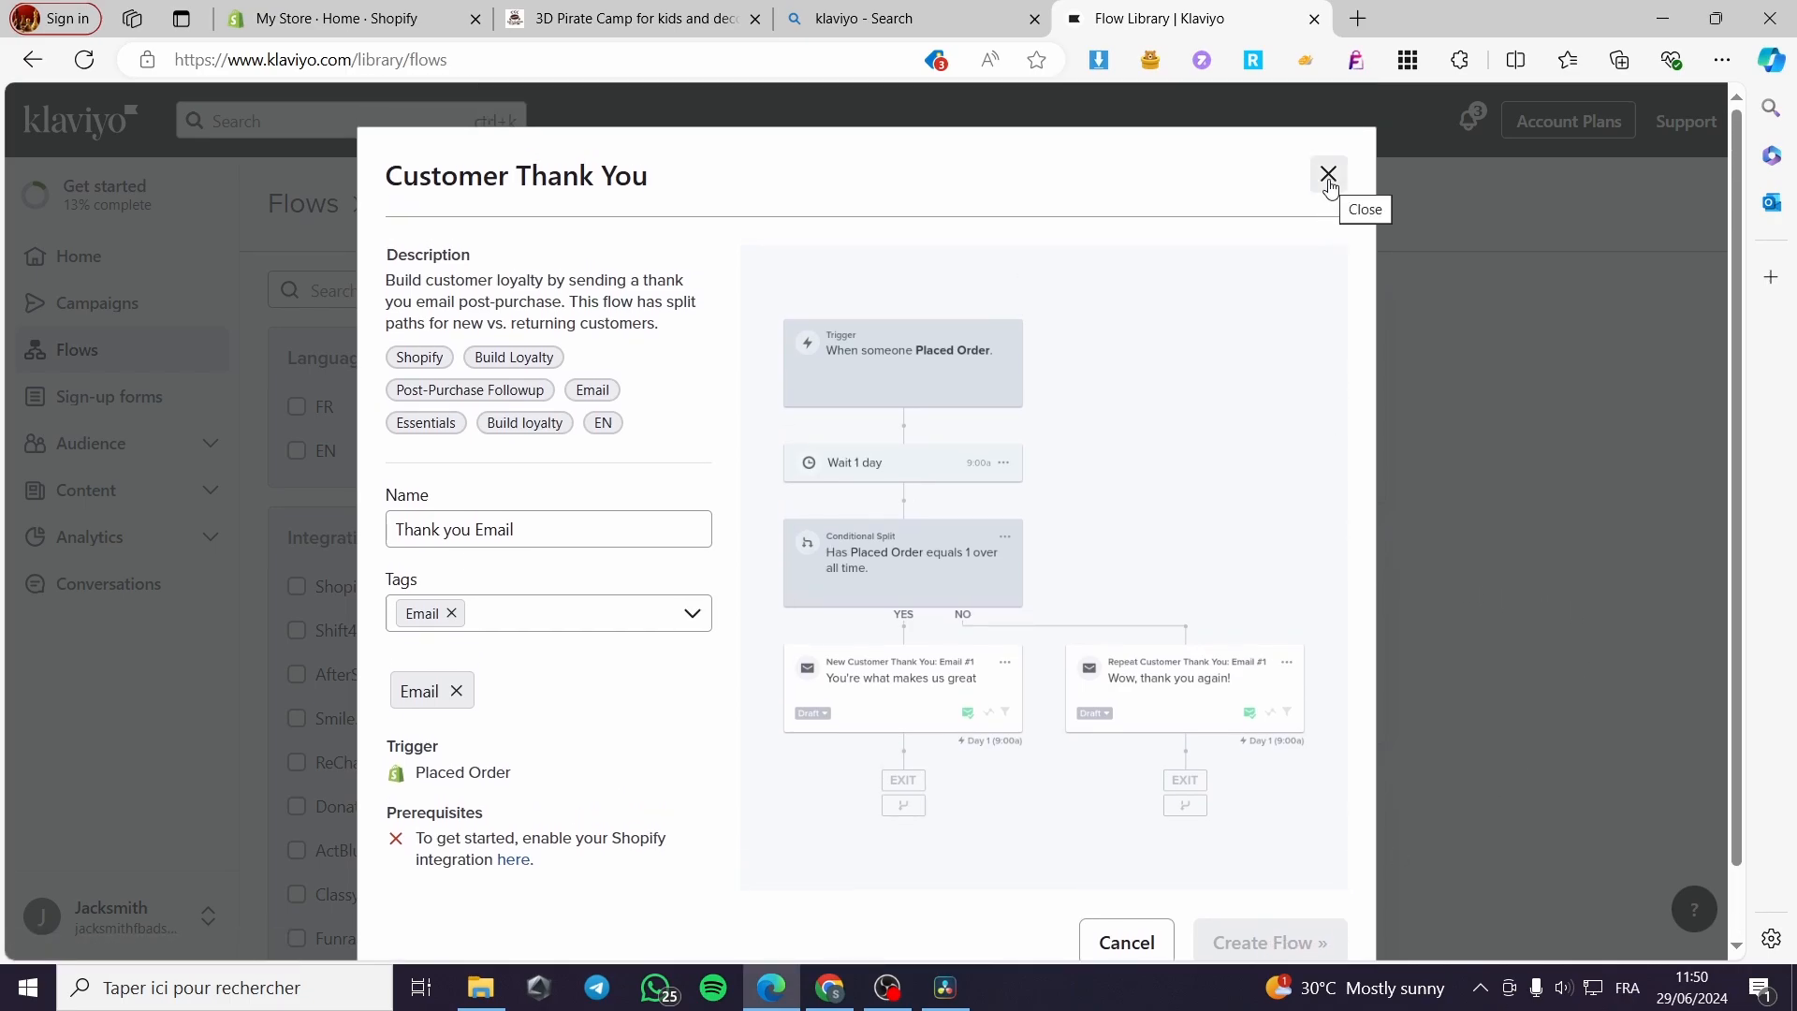
left_click(1329, 183)
scroll(1352, 578, "up", 5)
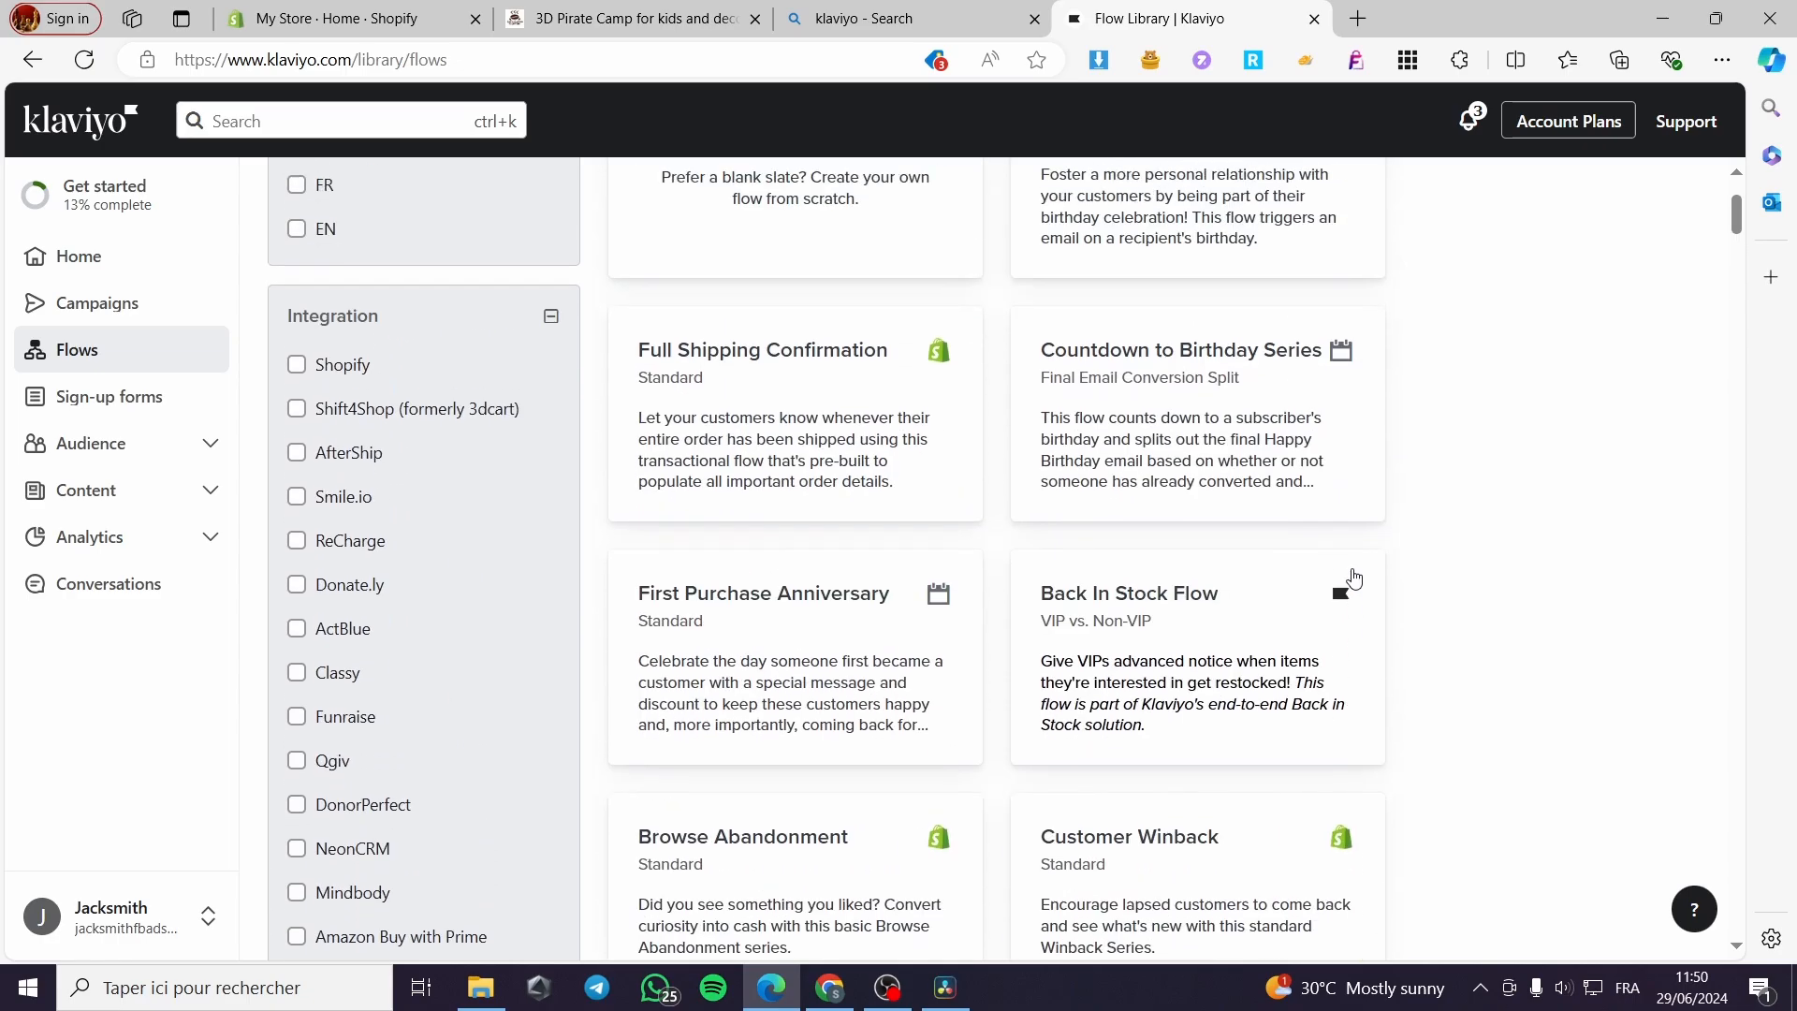
scroll(1337, 583, "up", 2)
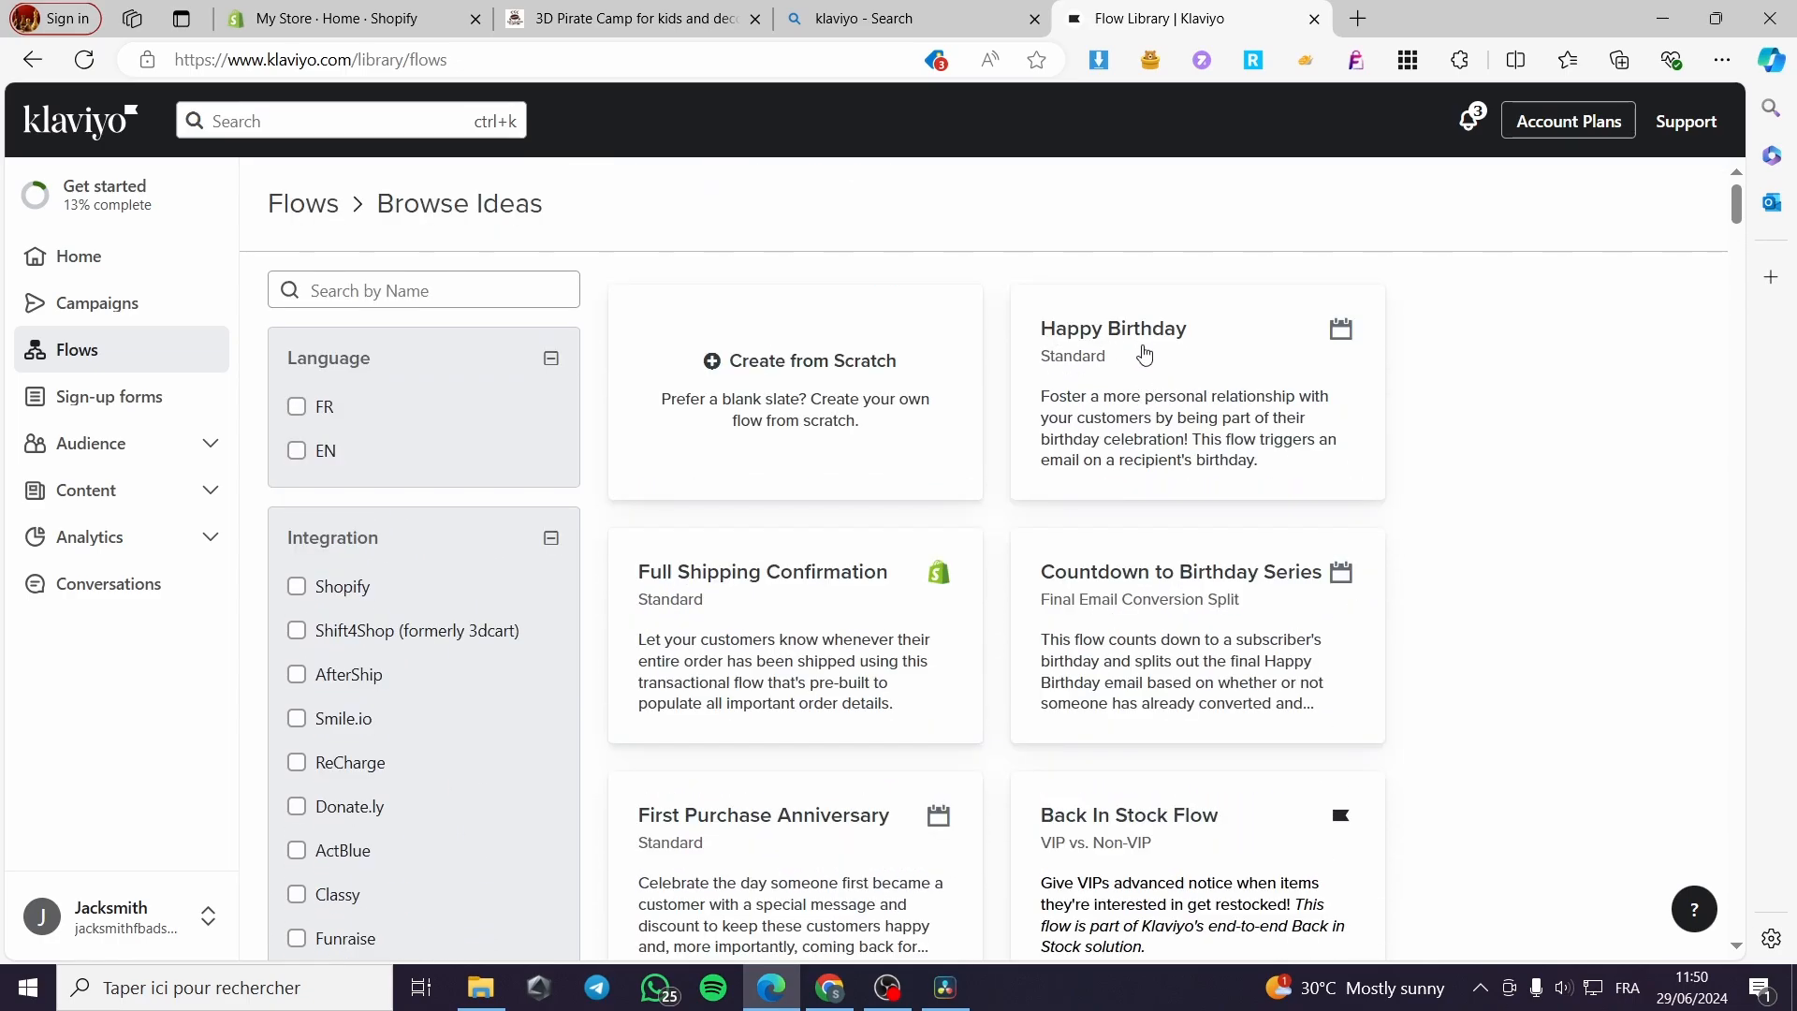
left_click(741, 373)
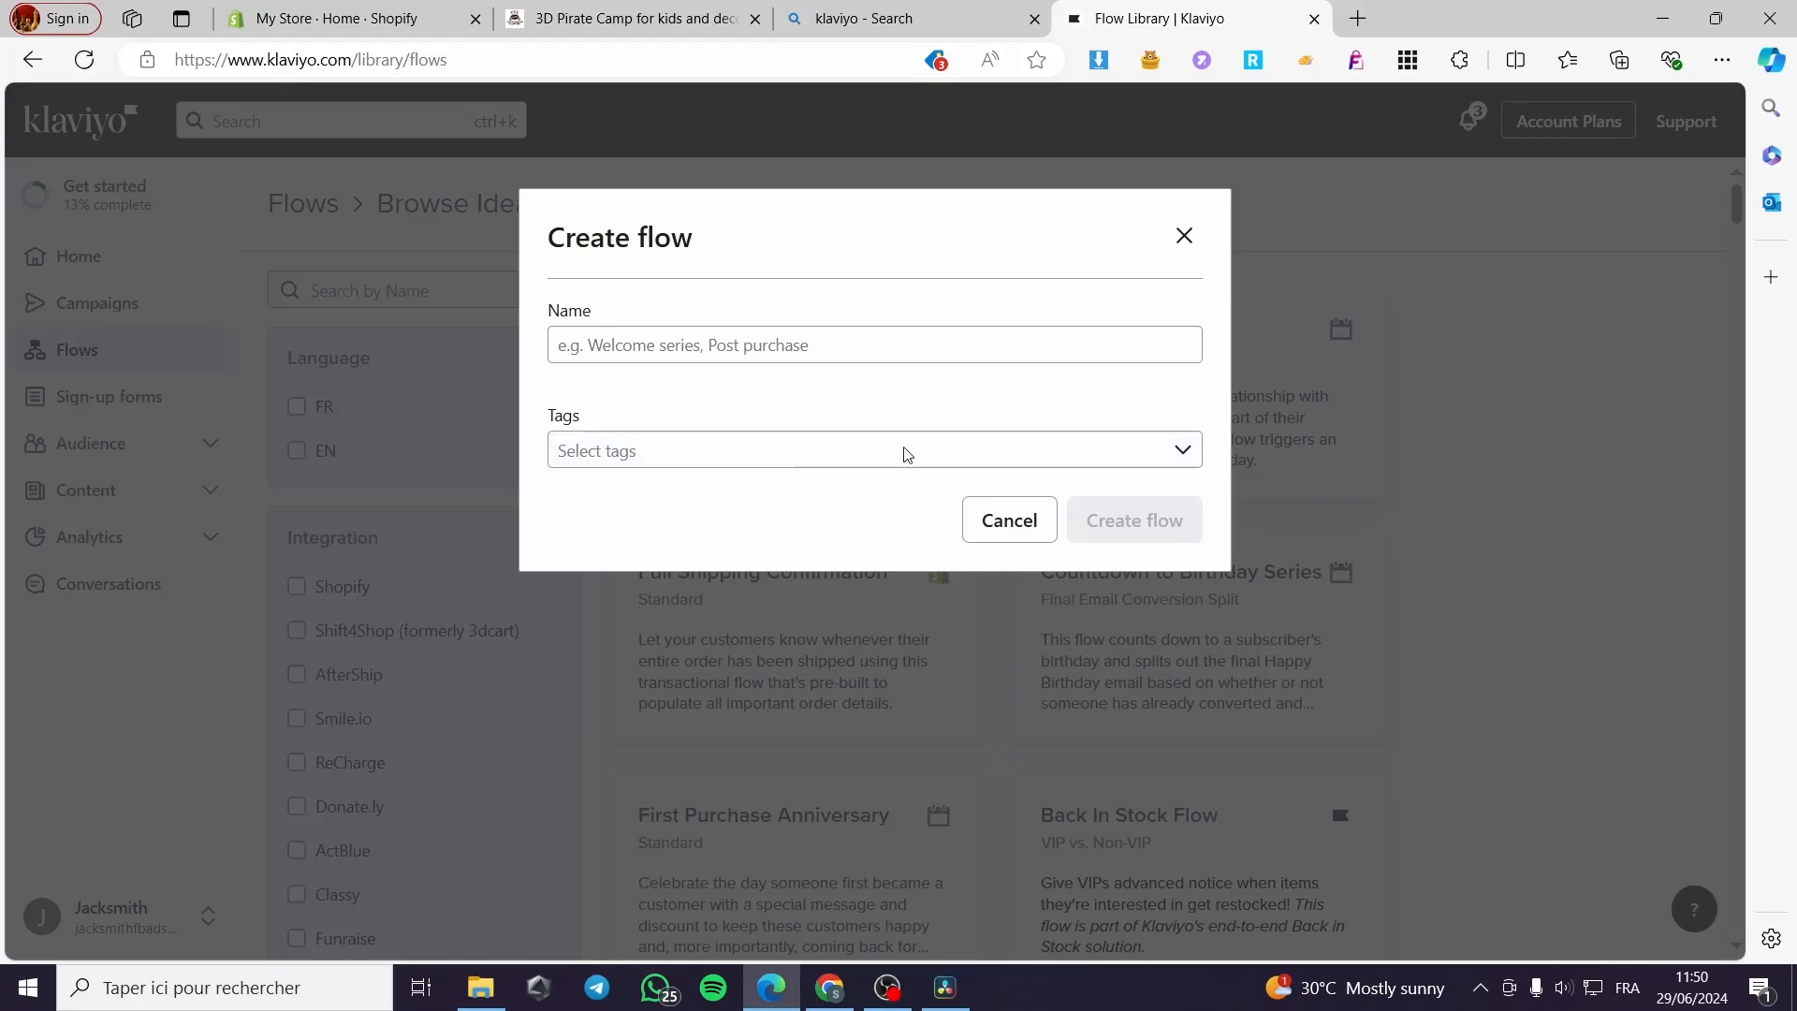
left_click(672, 344)
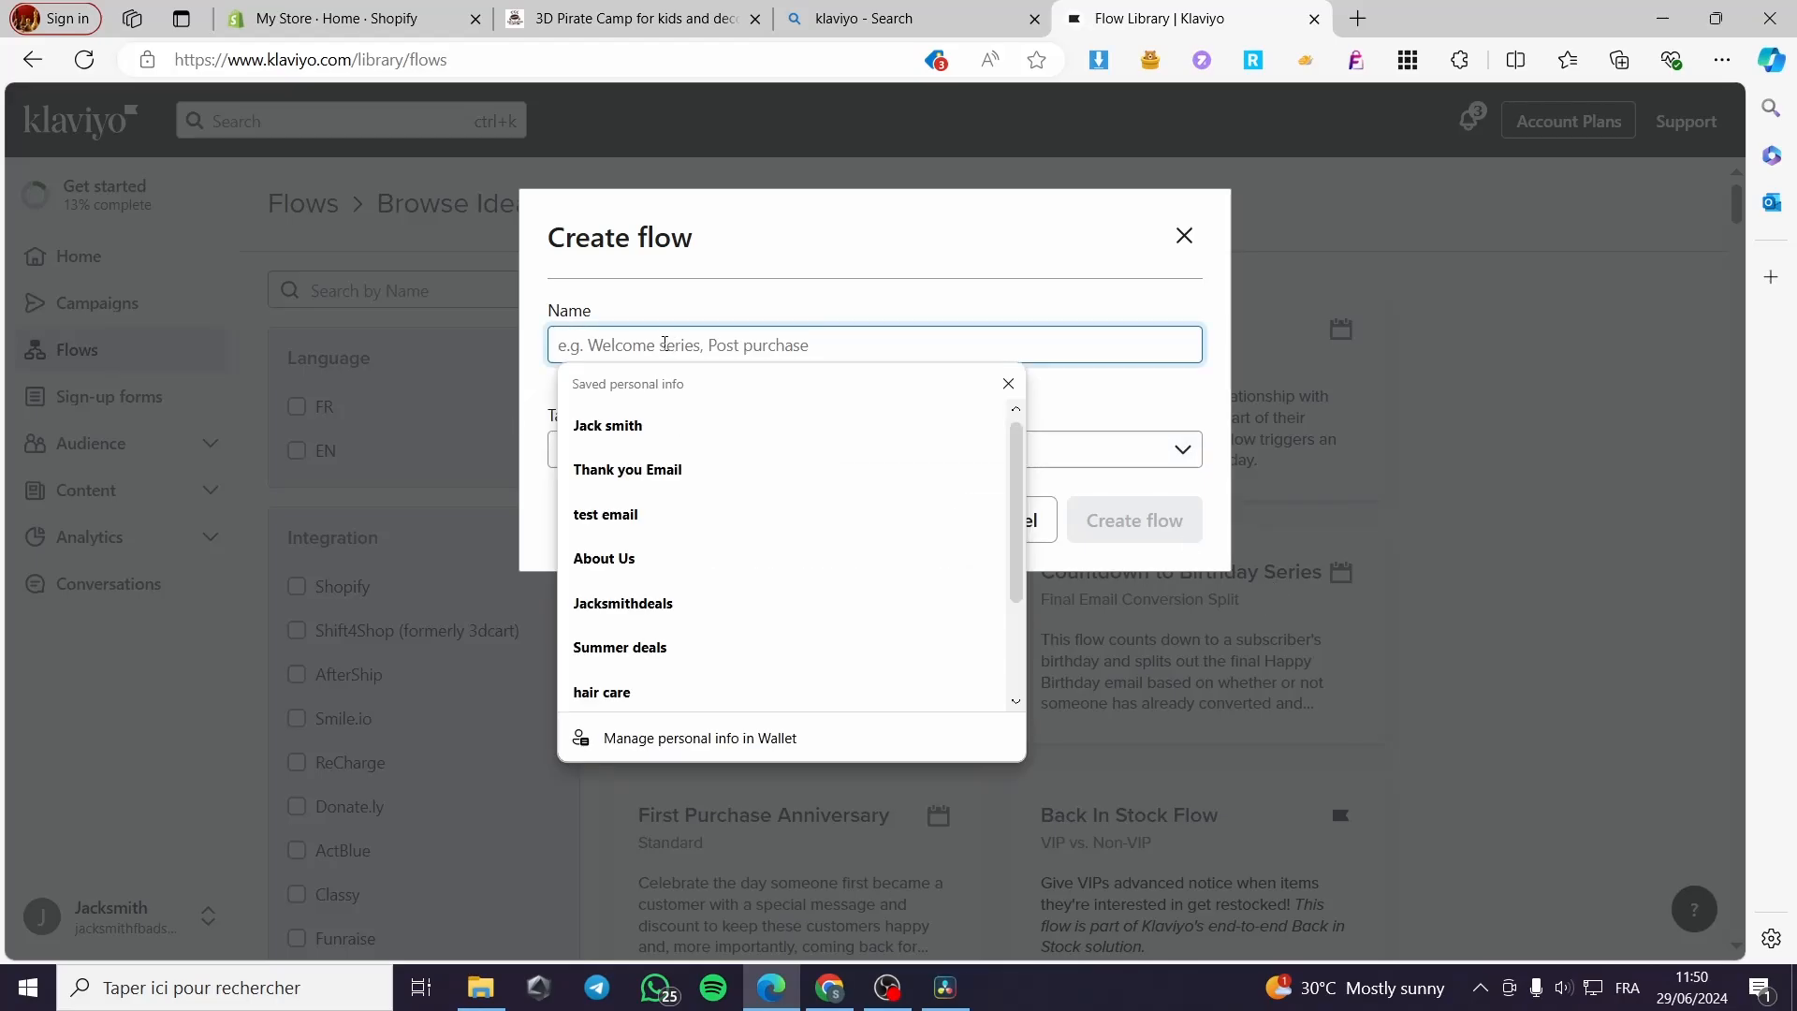
left_click(695, 478)
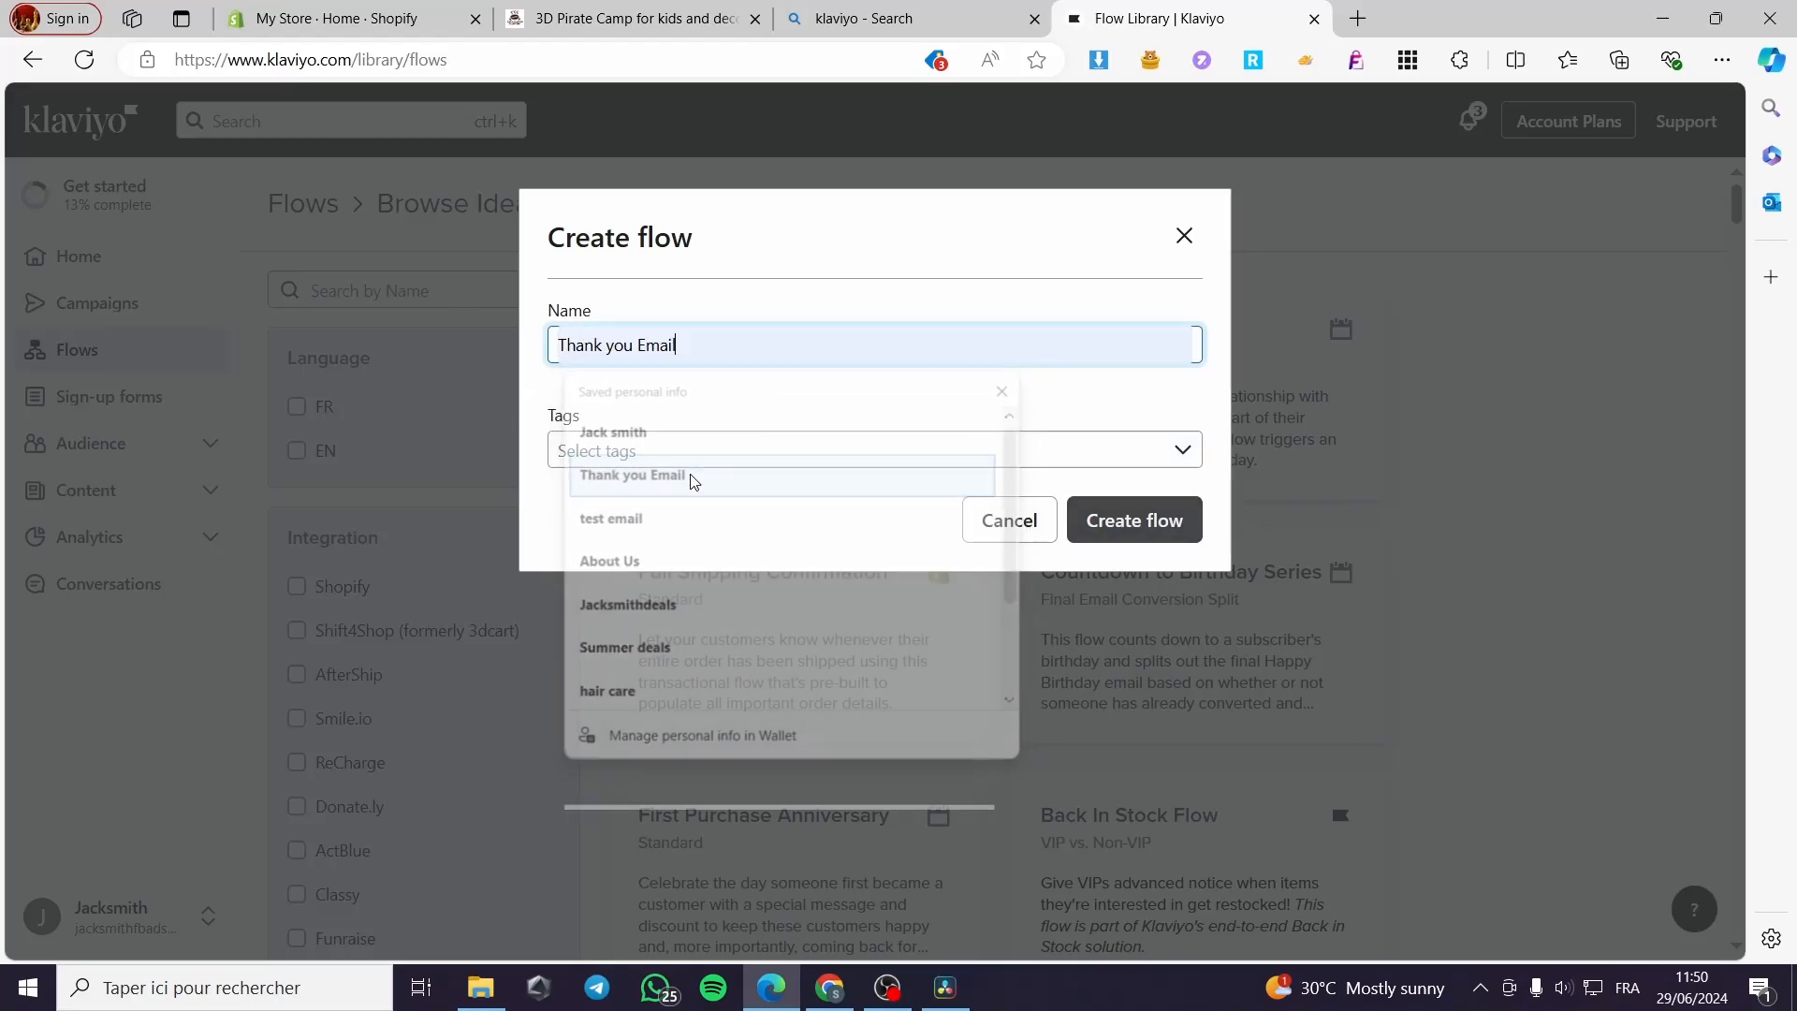
left_click(715, 454)
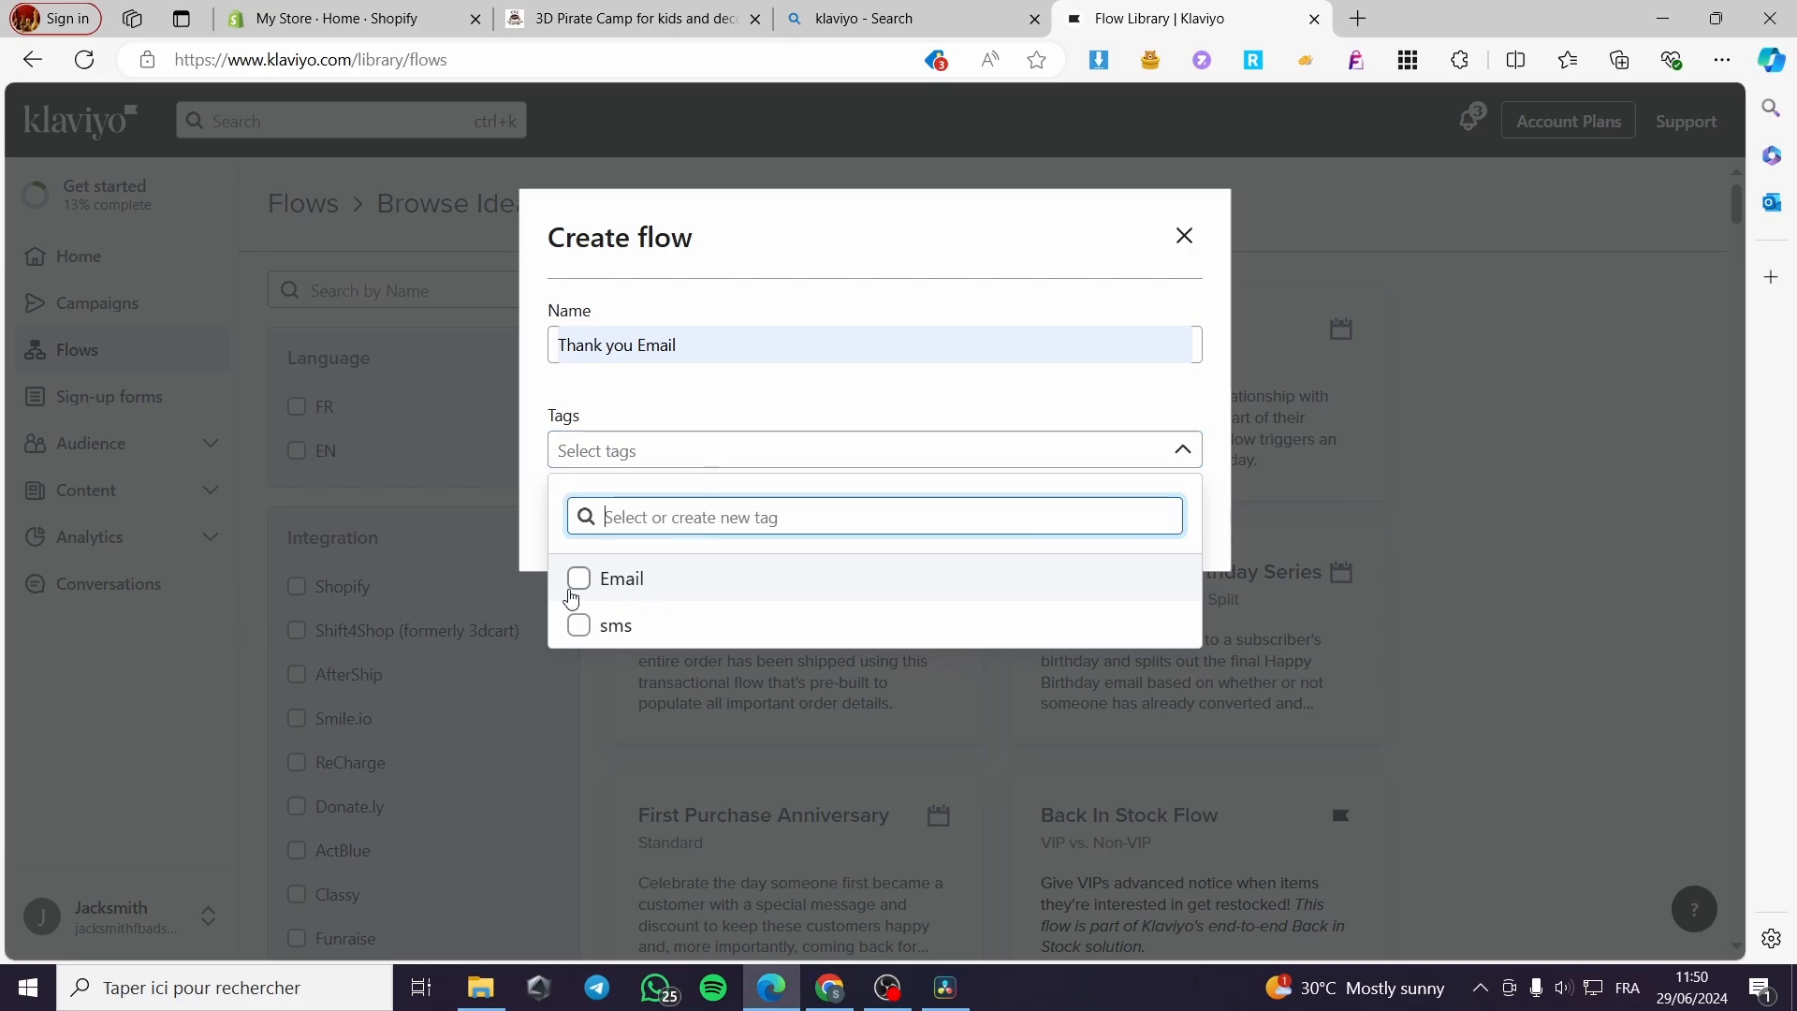
left_click(578, 581)
left_click(721, 686)
left_click(1007, 518)
Step: Create a new flow from scratch named "Thank you Email" with the Email tag
left_click(795, 403)
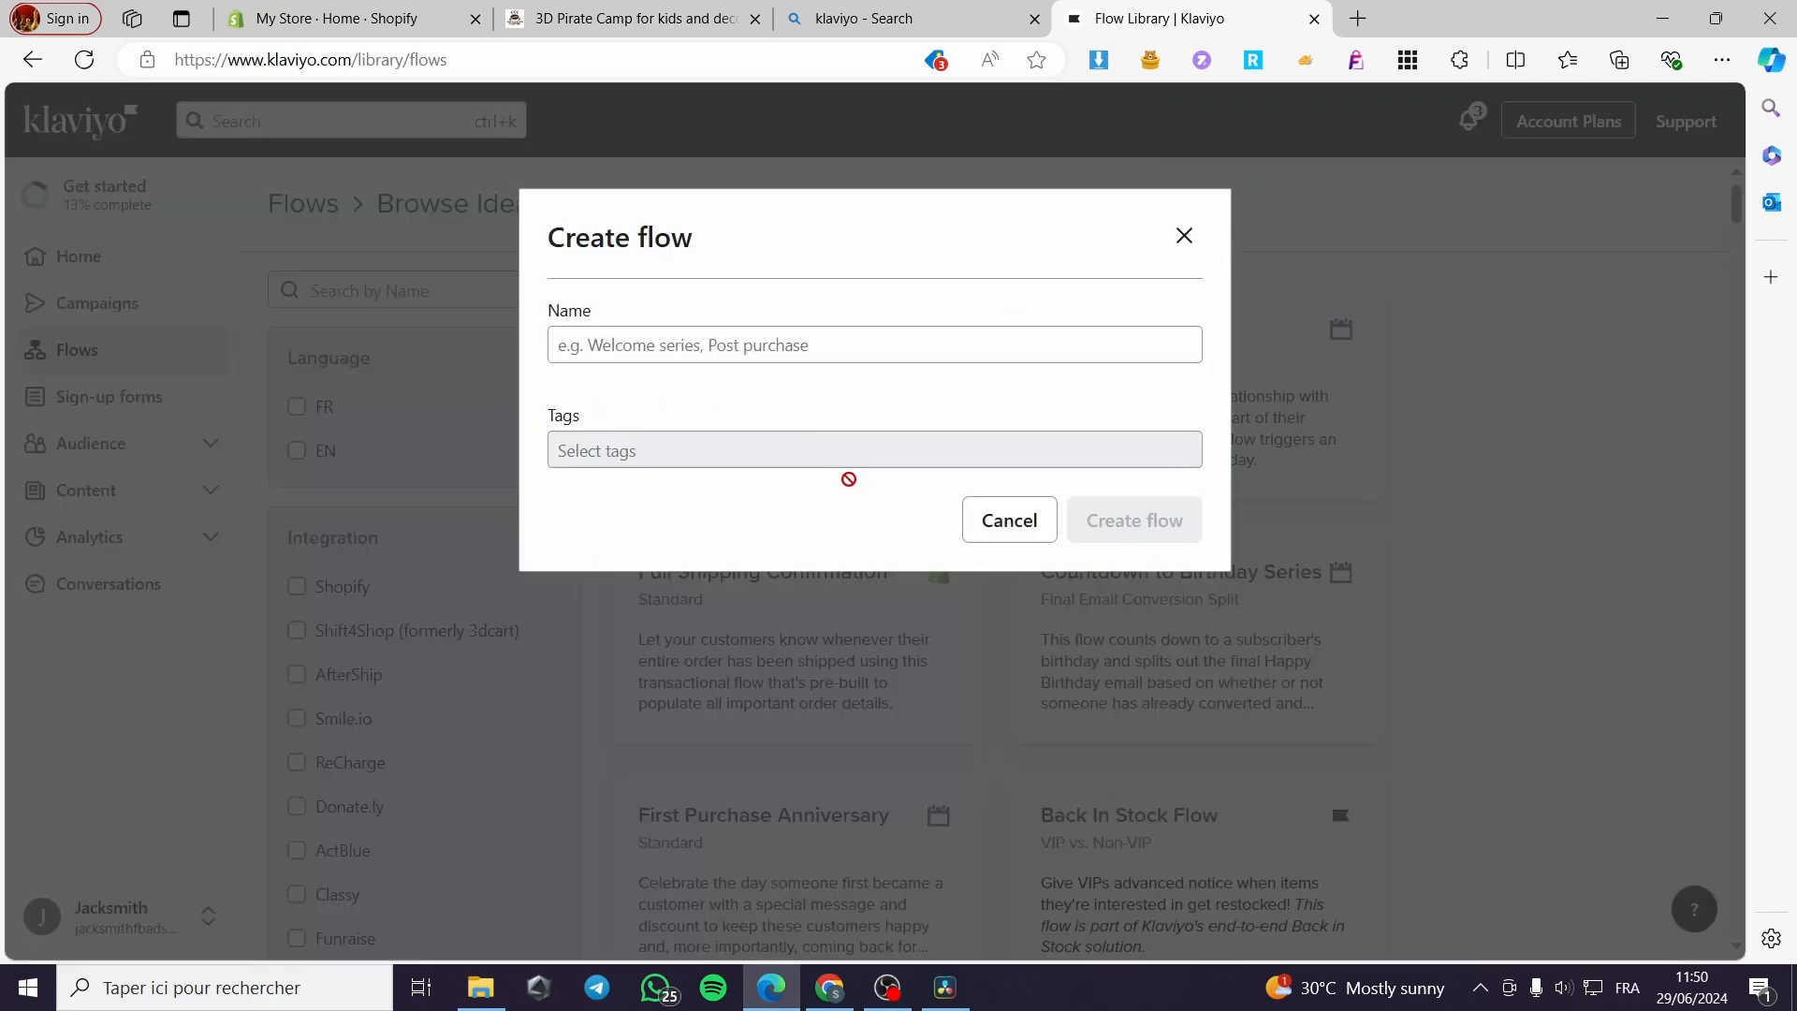
left_click(795, 347)
left_click(717, 468)
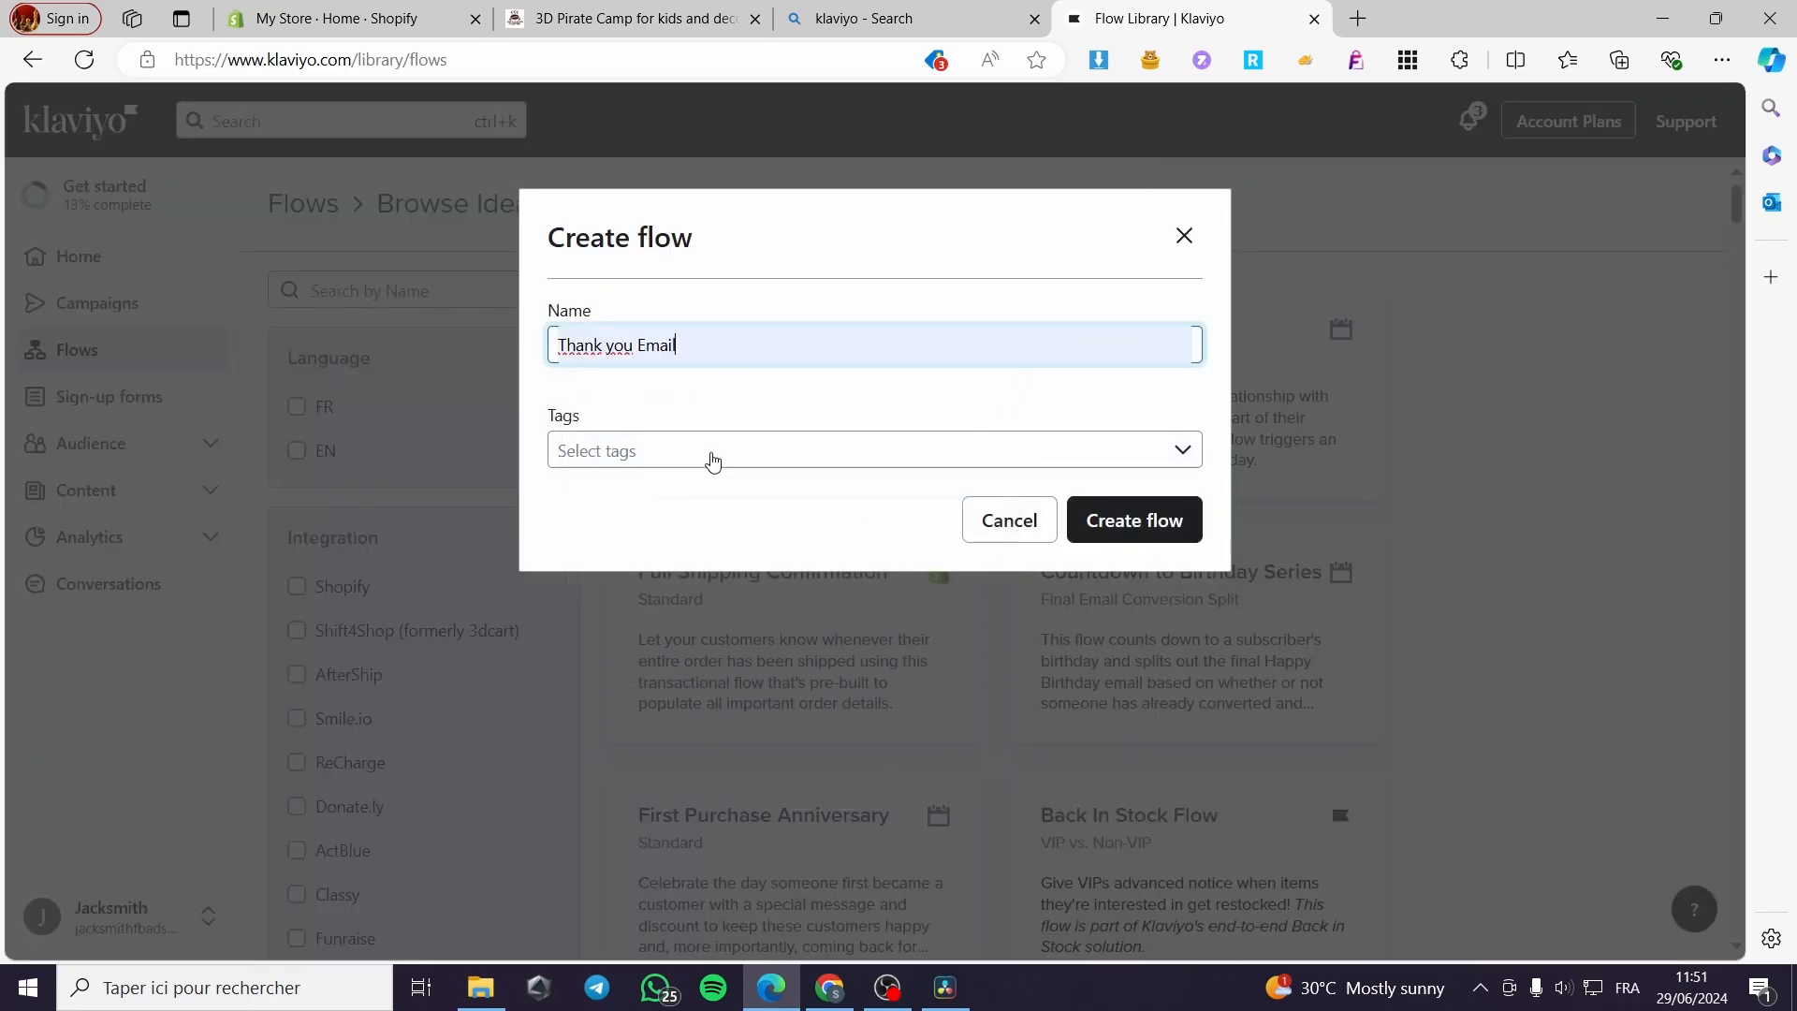
left_click(712, 453)
left_click(579, 579)
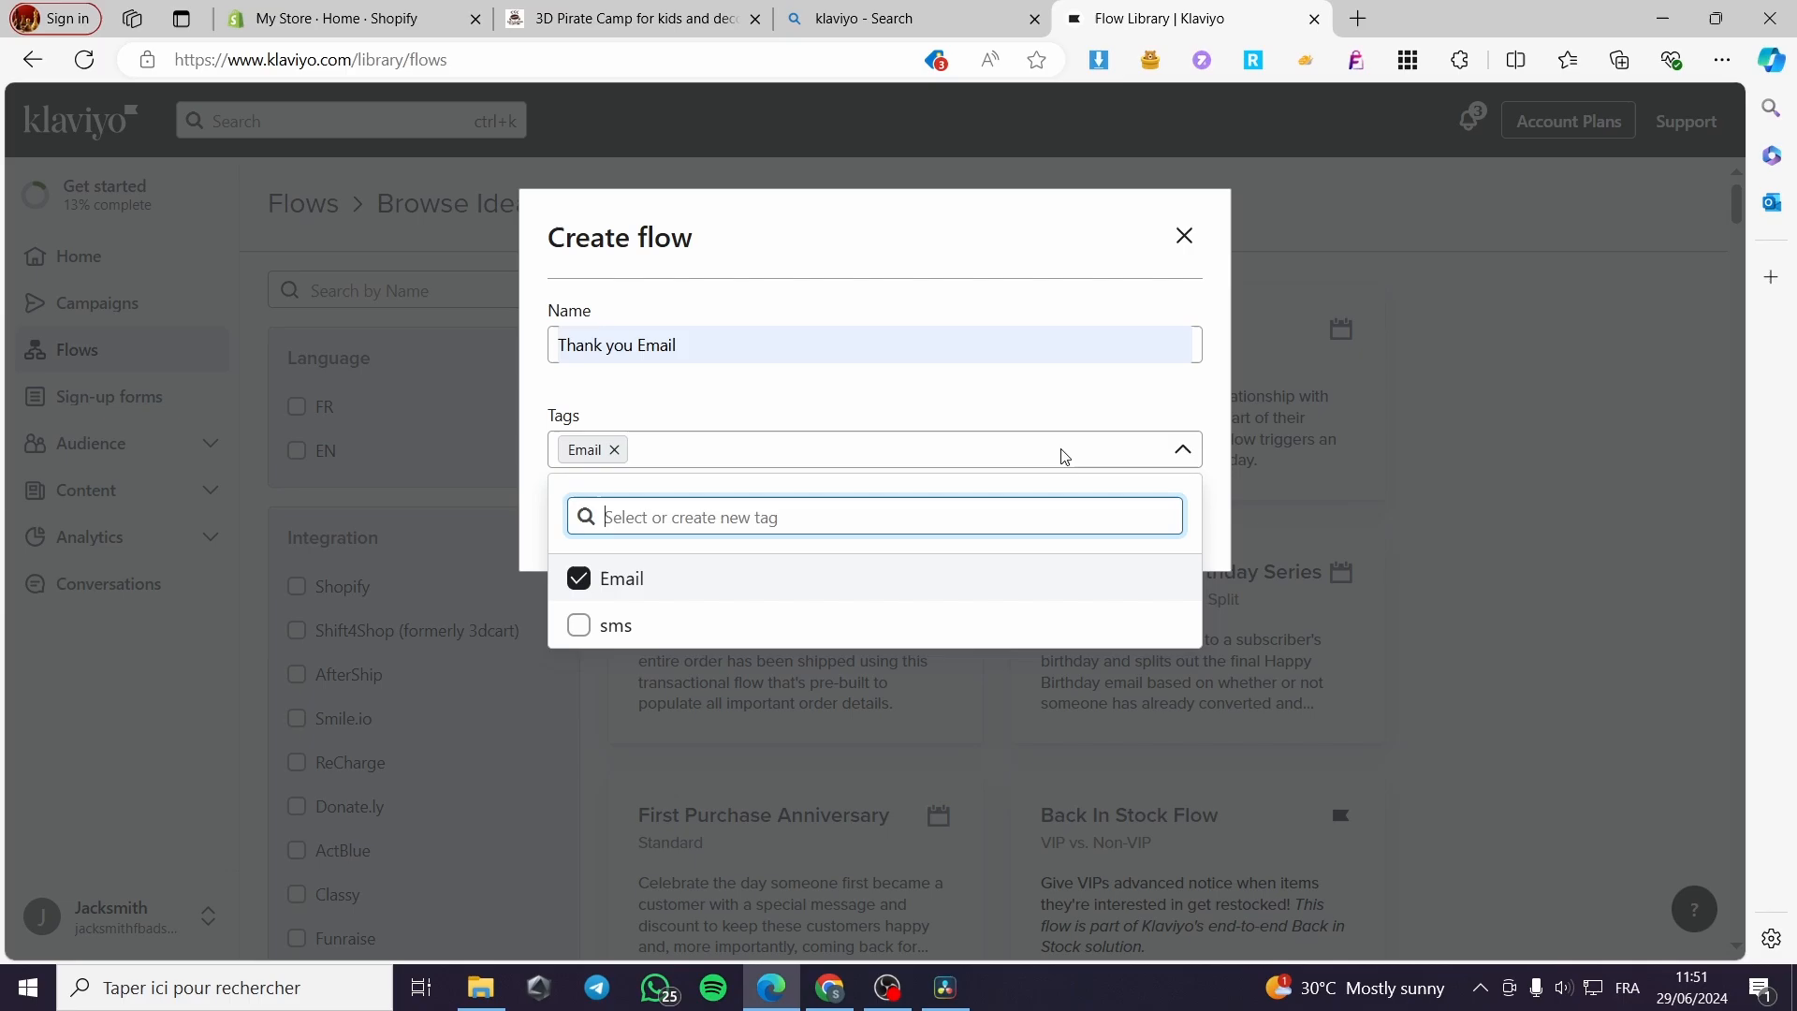
left_click(1183, 449)
left_click(1164, 522)
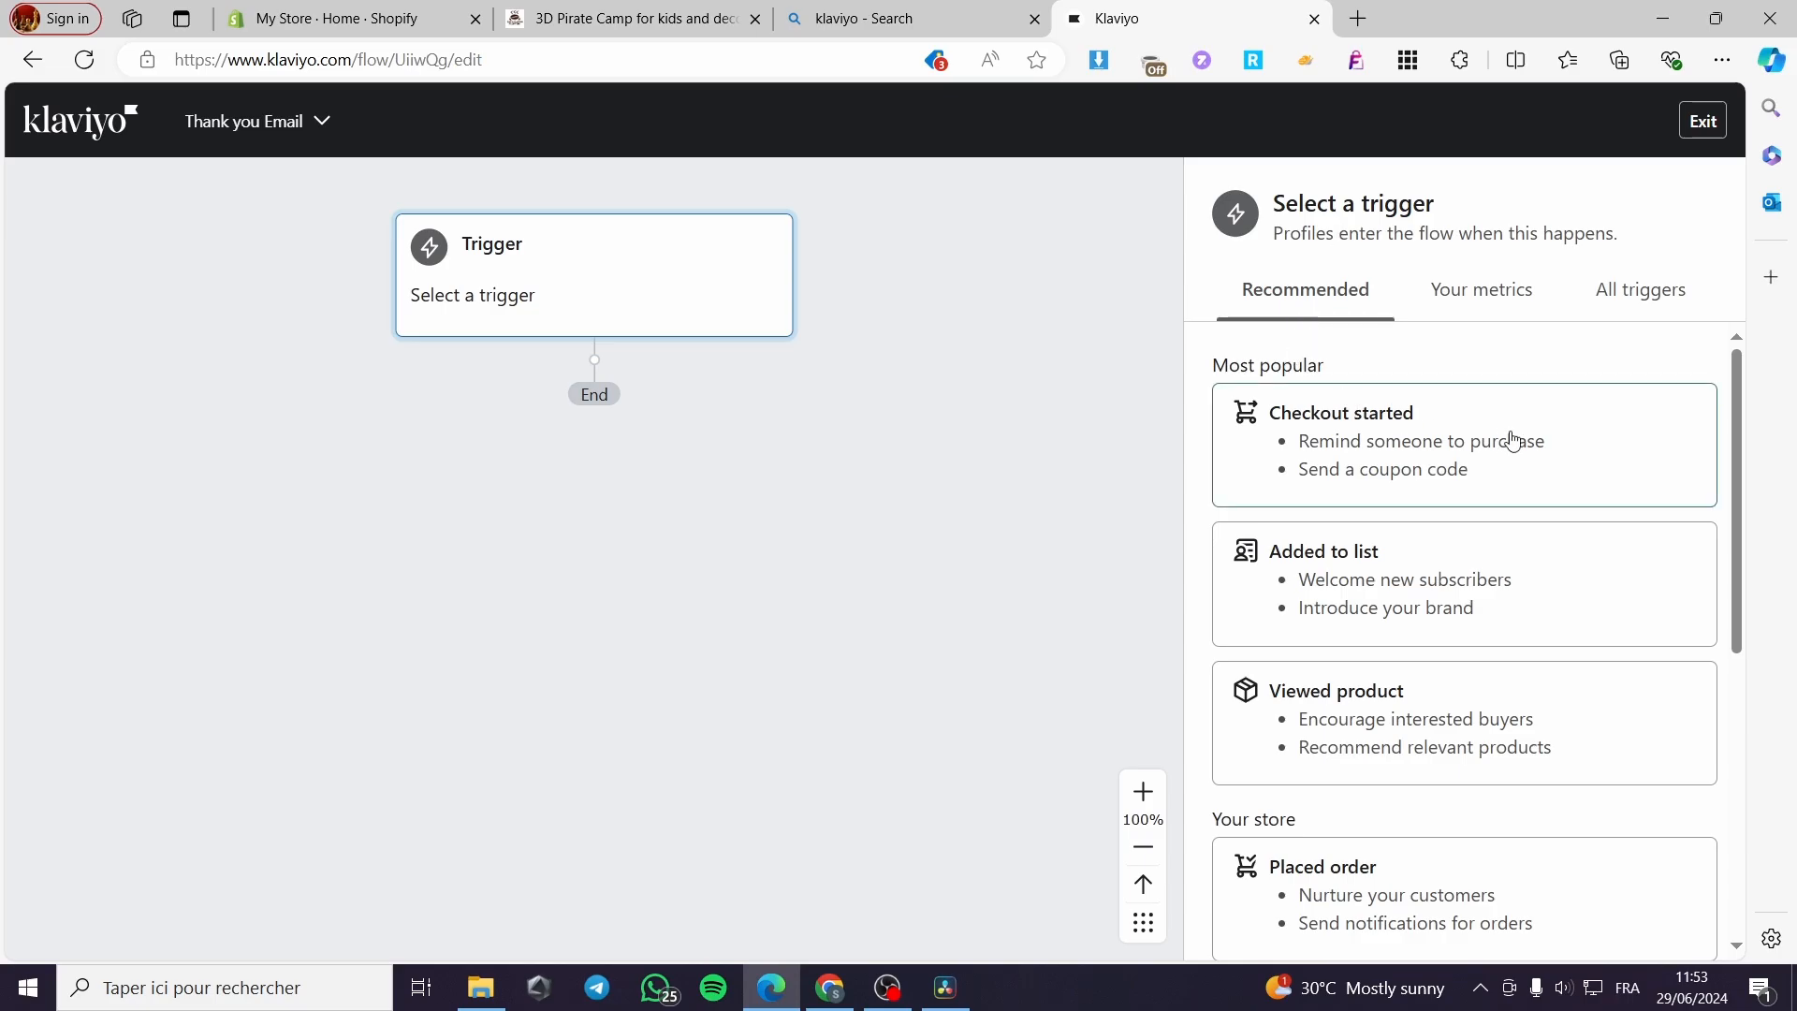
Step: Review the recommended triggers, including Checkout started, and the Klaviyo metrics that can trigger the flow
scroll(1451, 533, "down", 6)
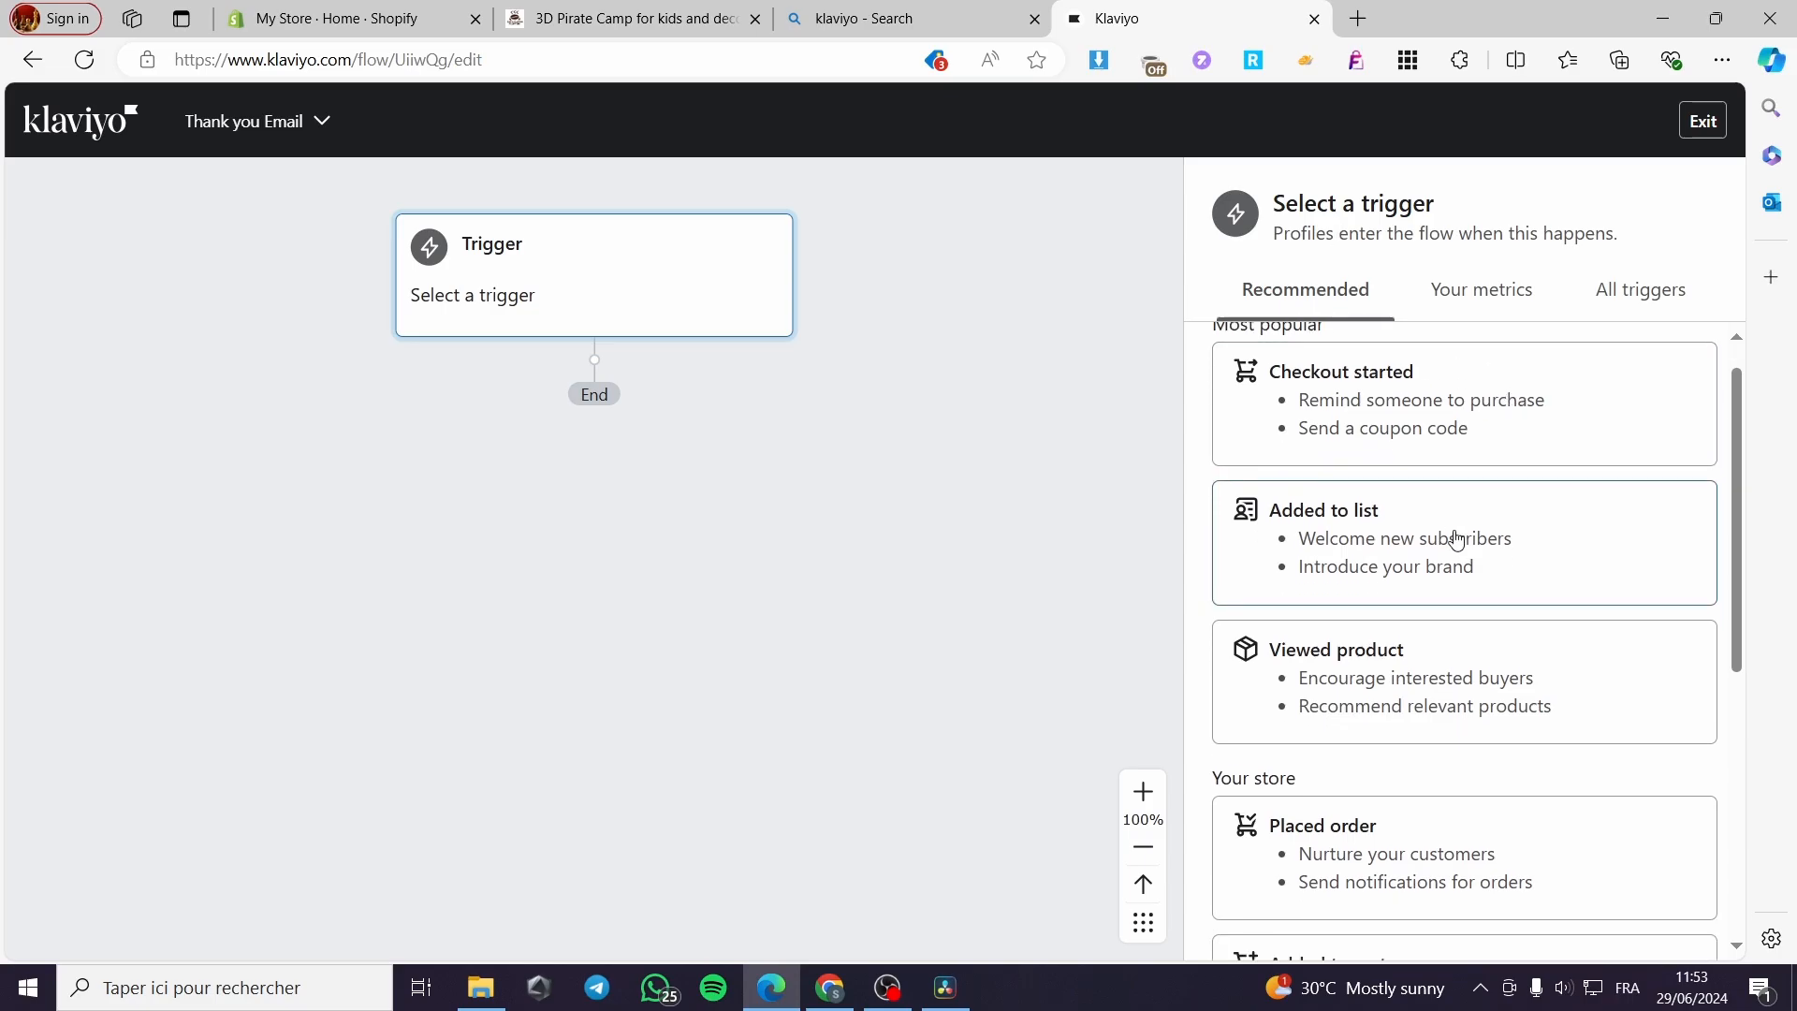
scroll(1450, 534, "up", 6)
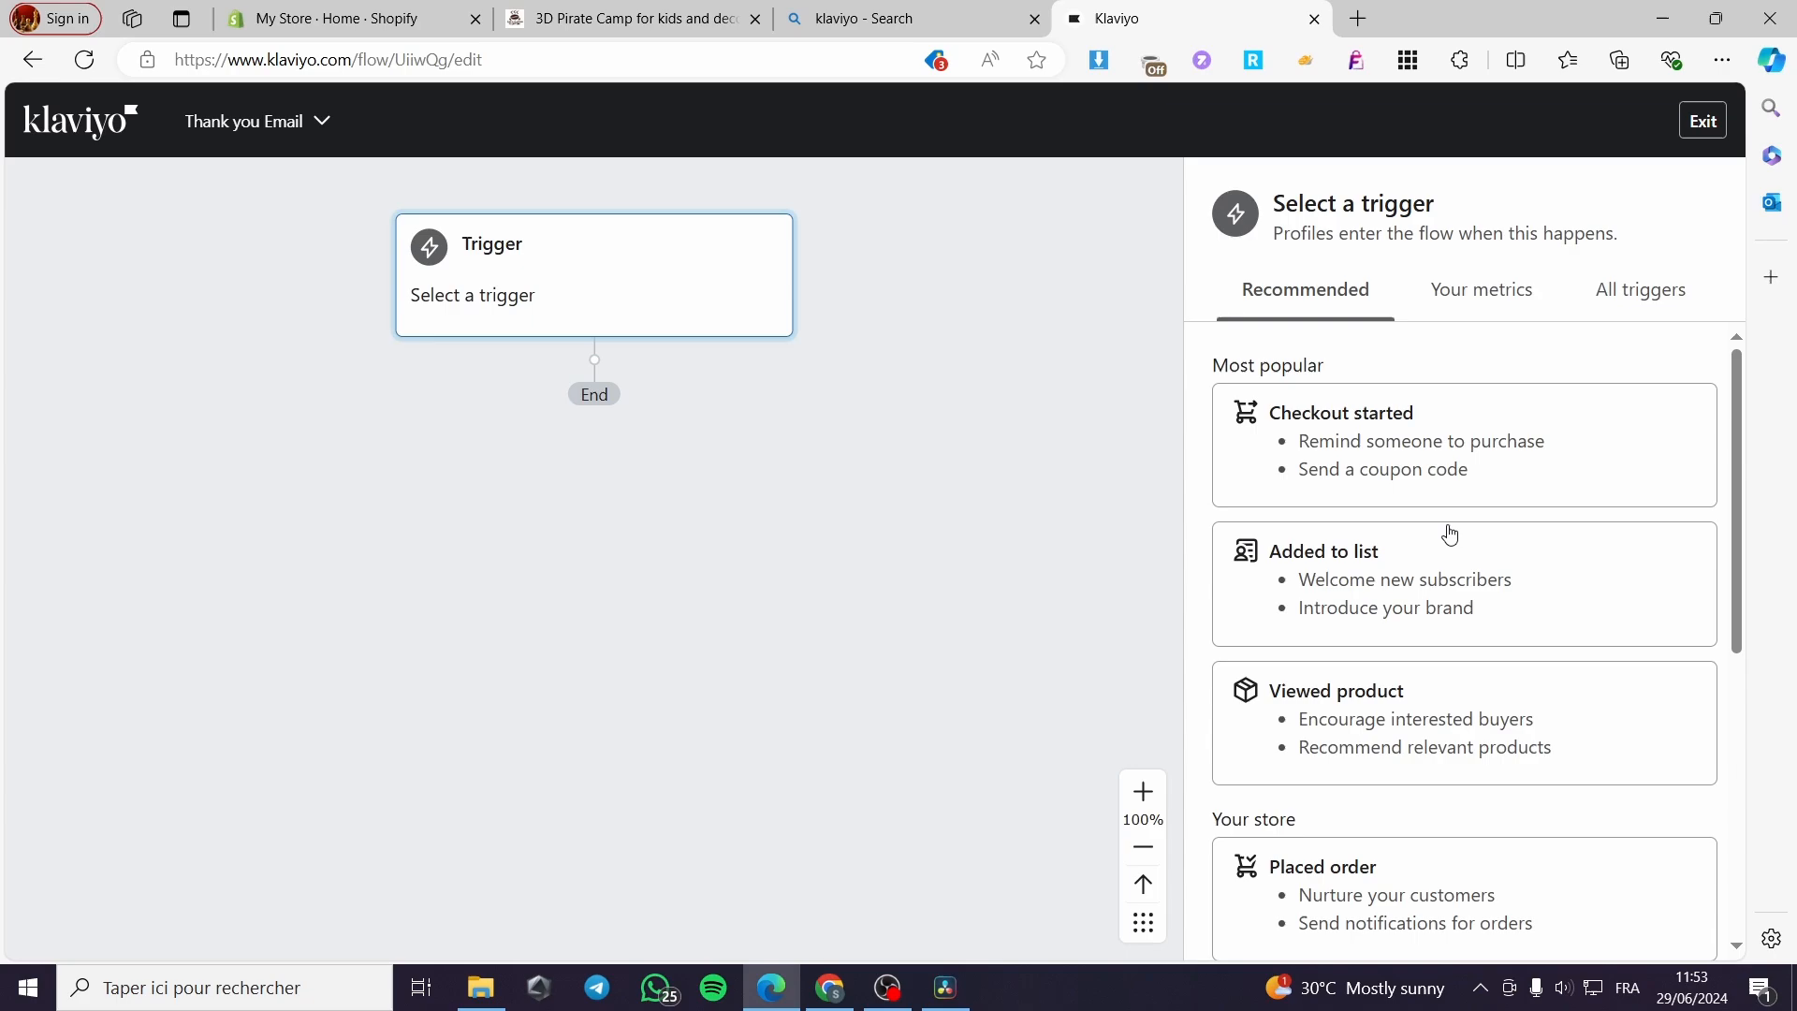
left_click(1431, 457)
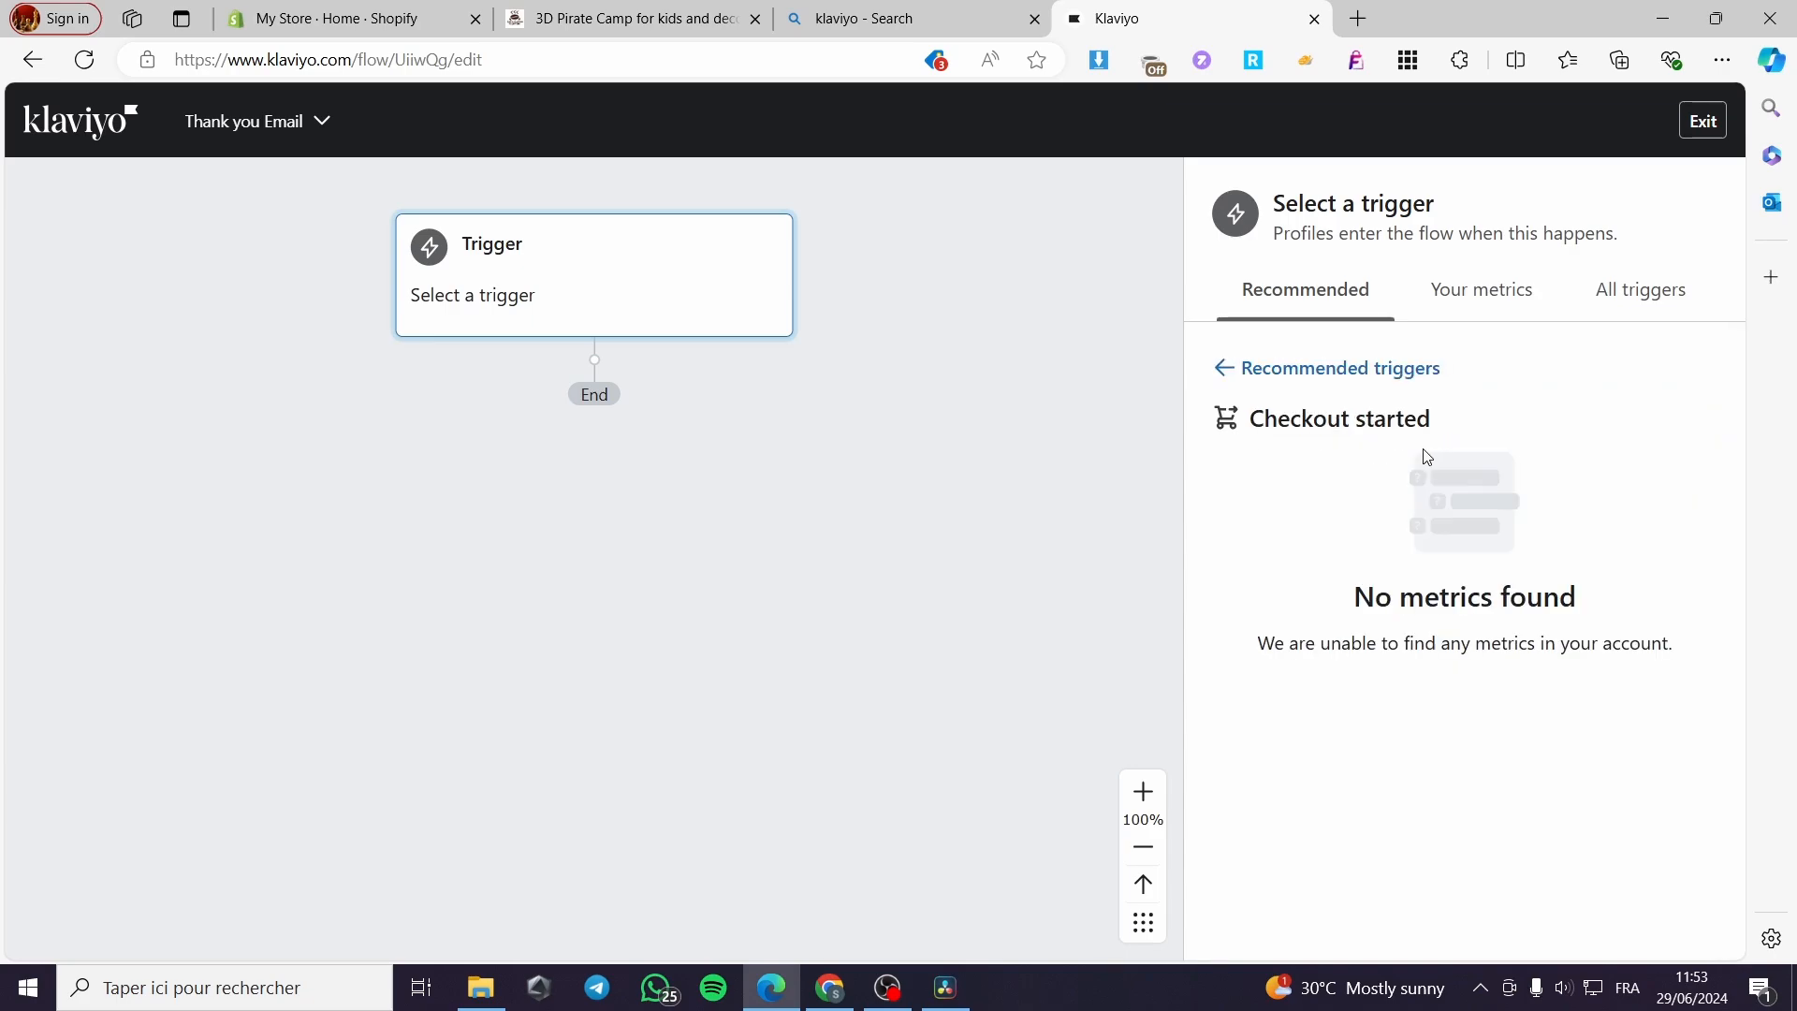
left_click(1275, 373)
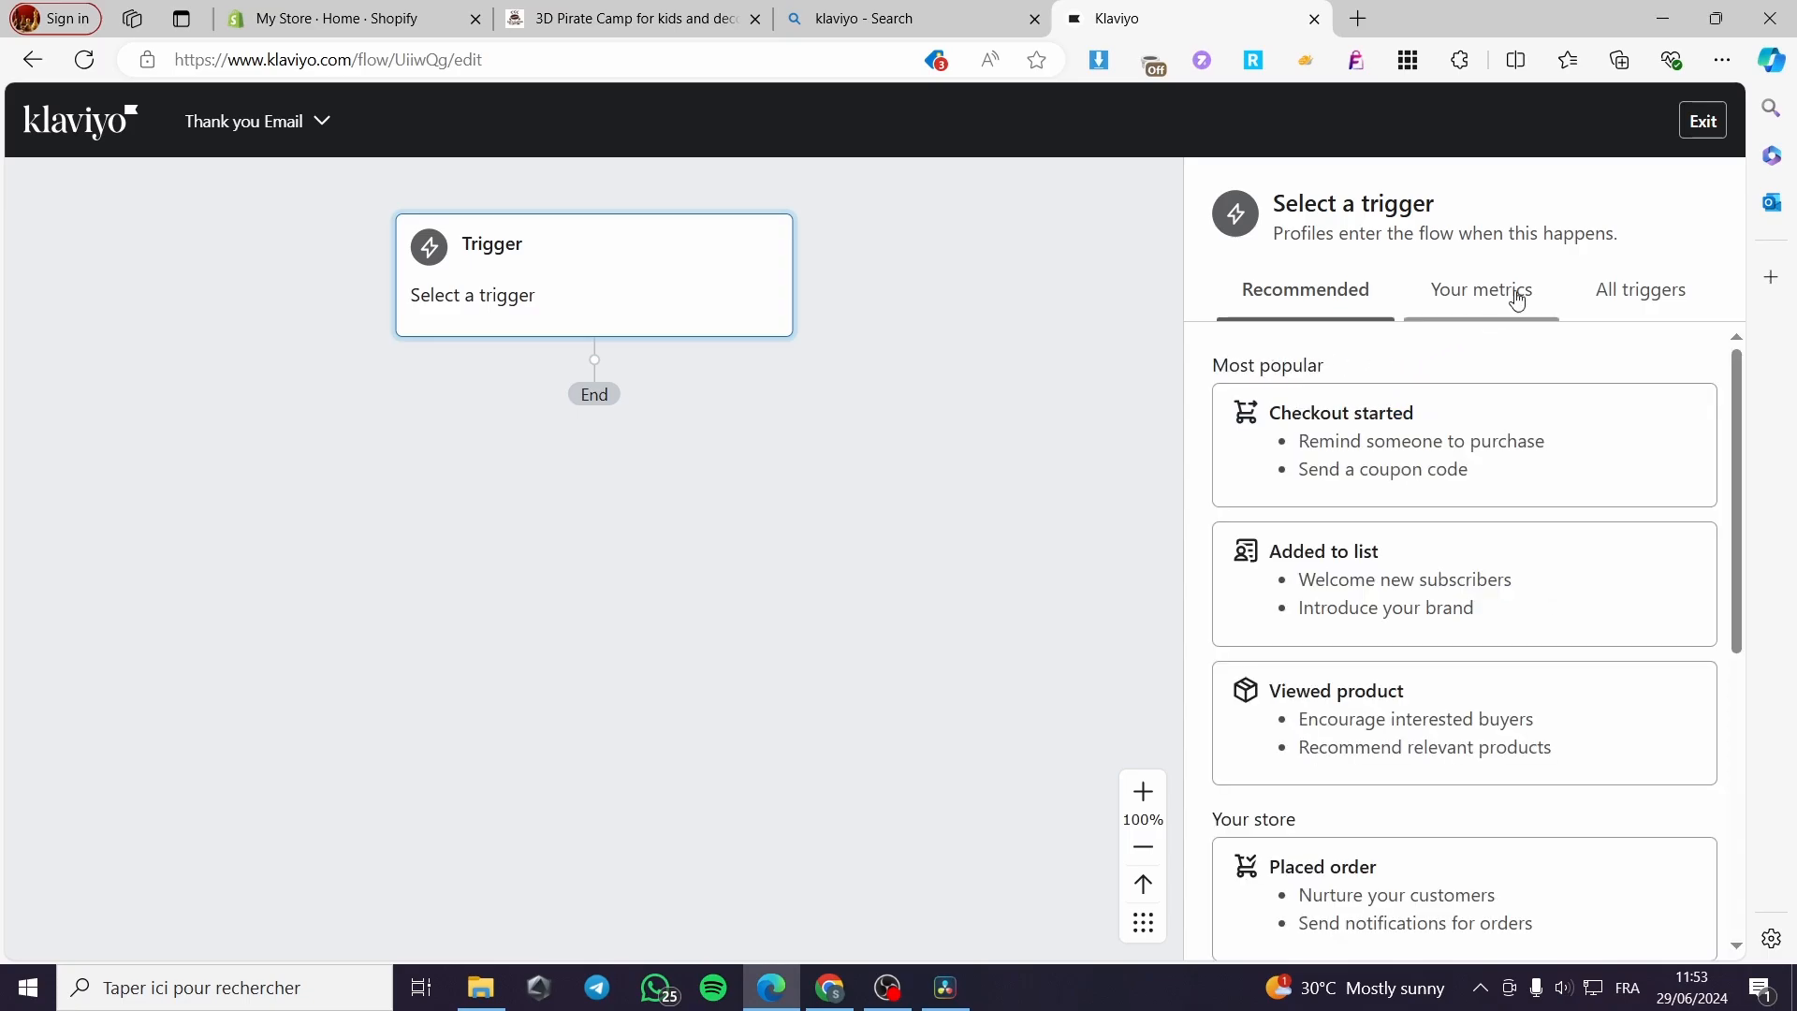
left_click(1514, 294)
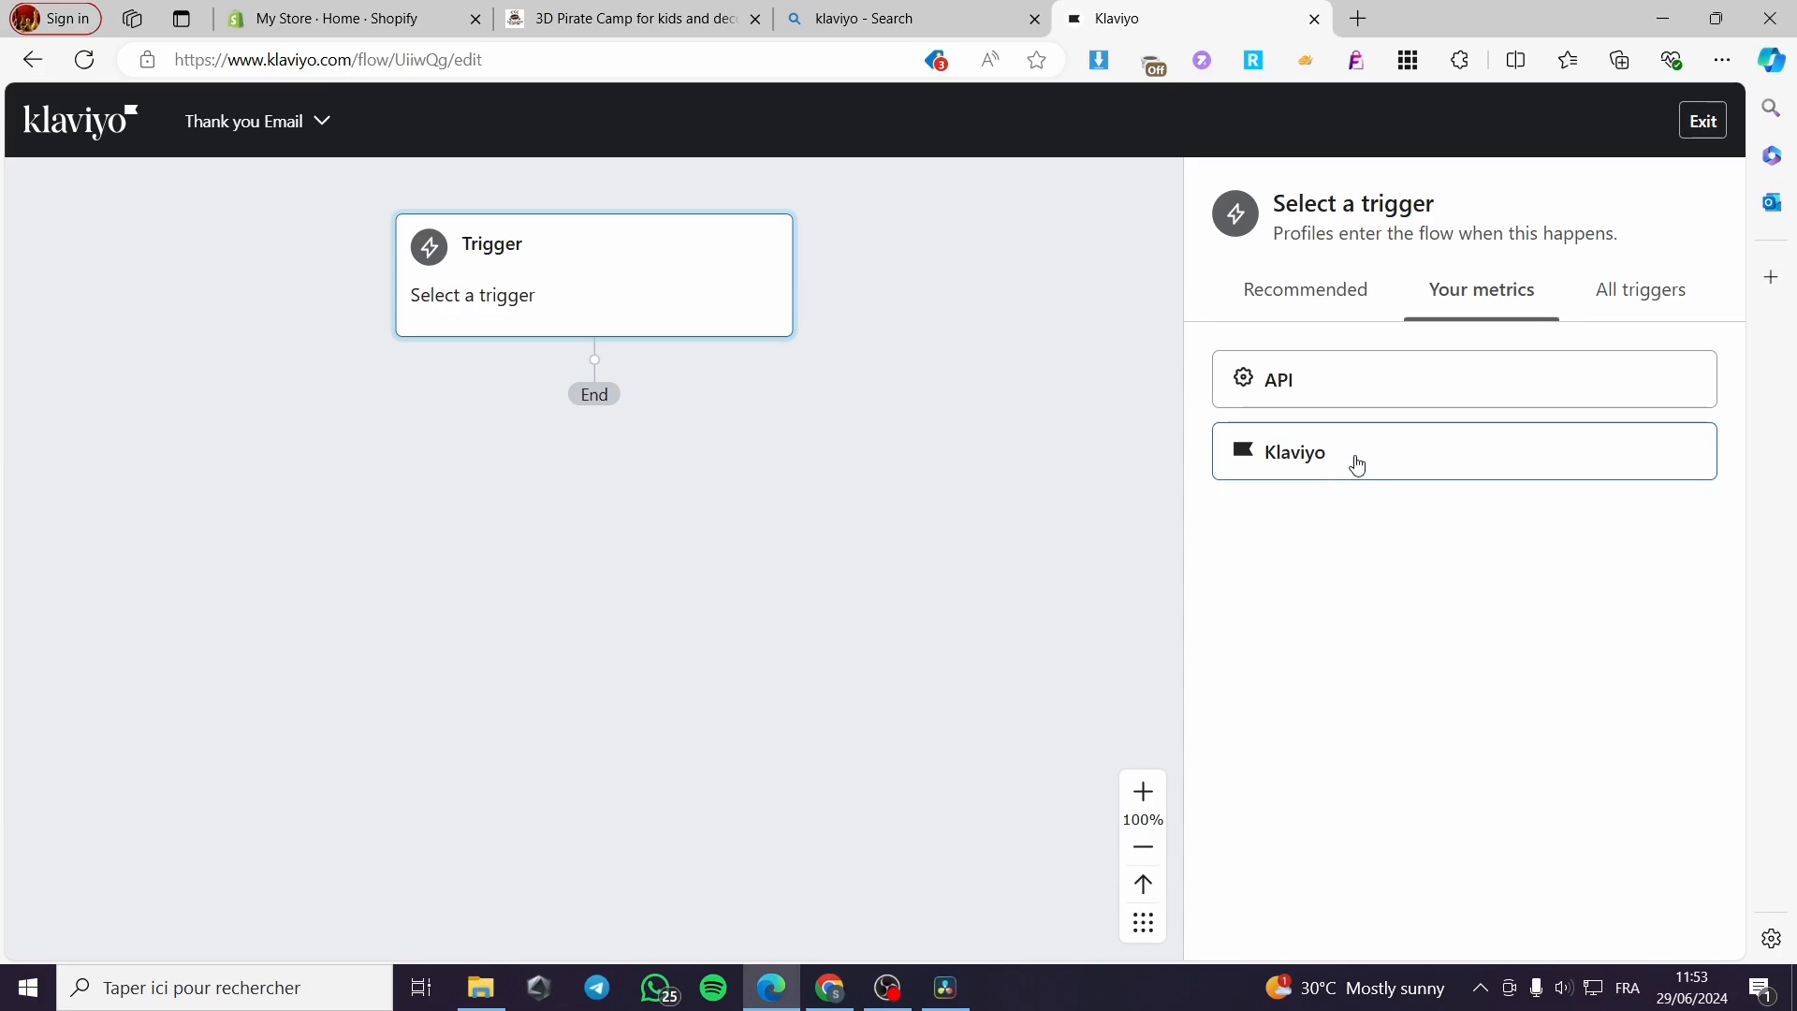
left_click(1358, 465)
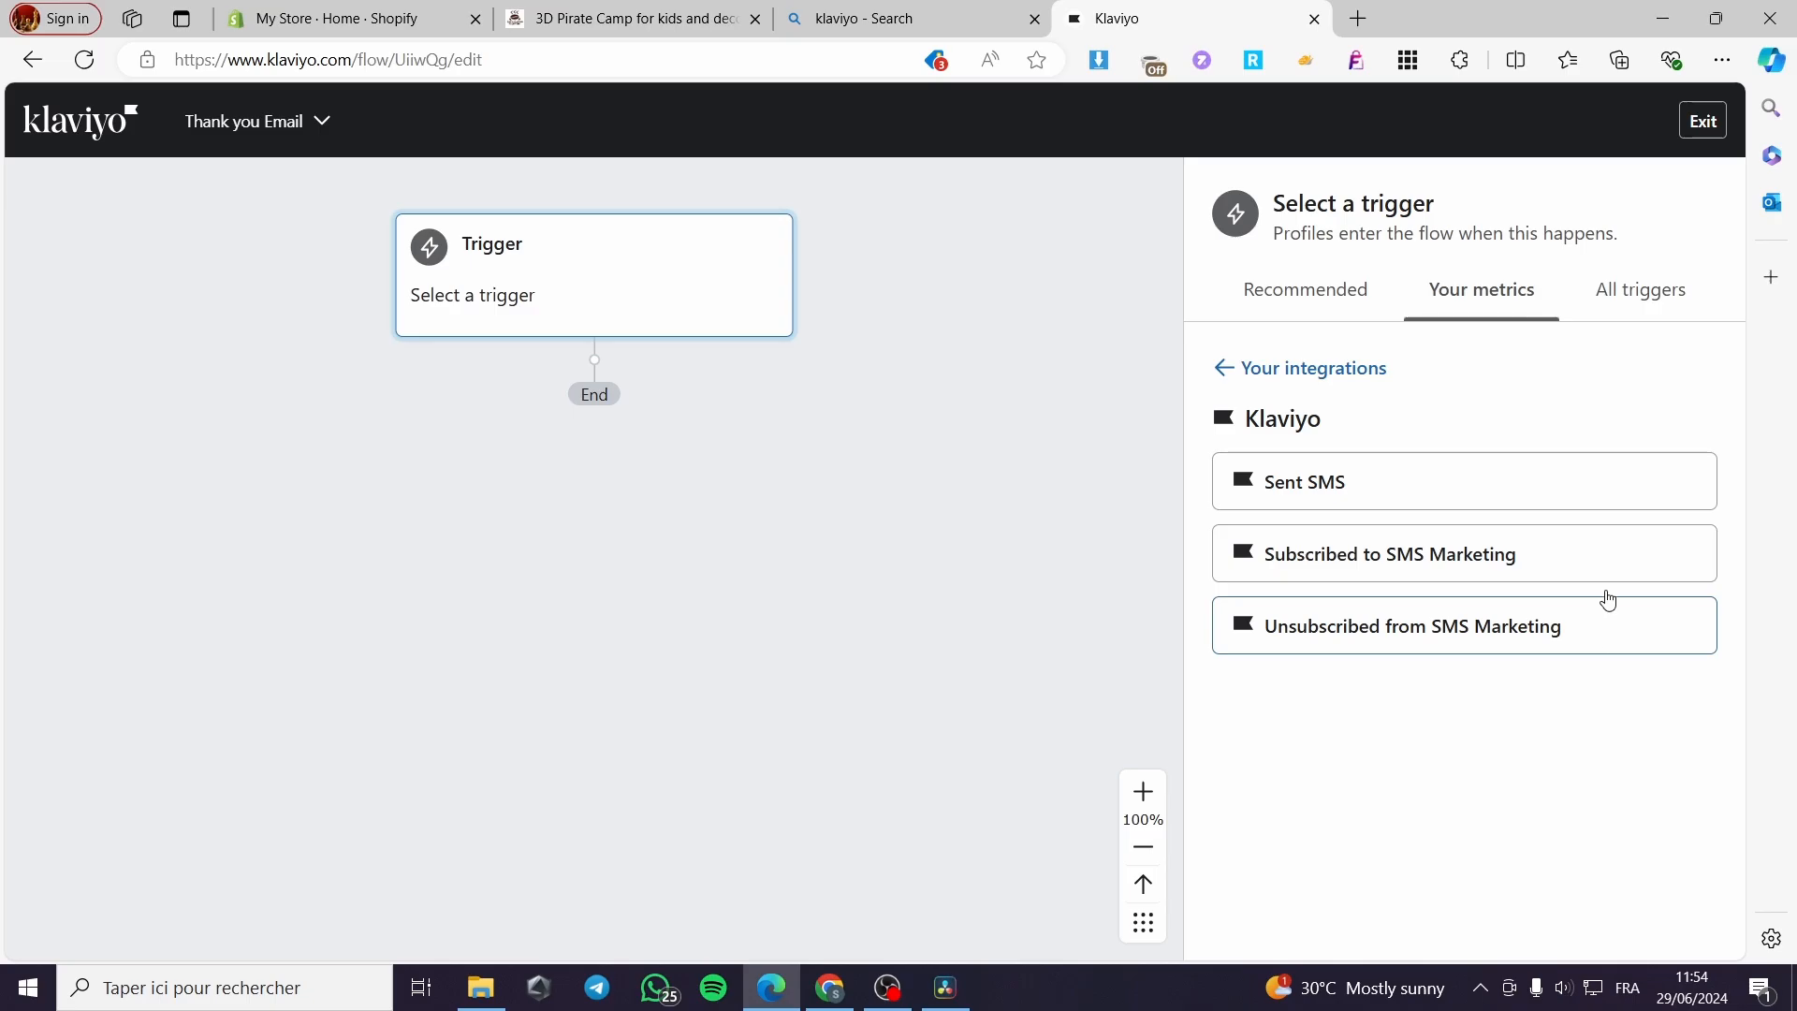
Step: Choose Added to list as the flow's trigger type, with Newsletter as the triggering list
left_click(1659, 291)
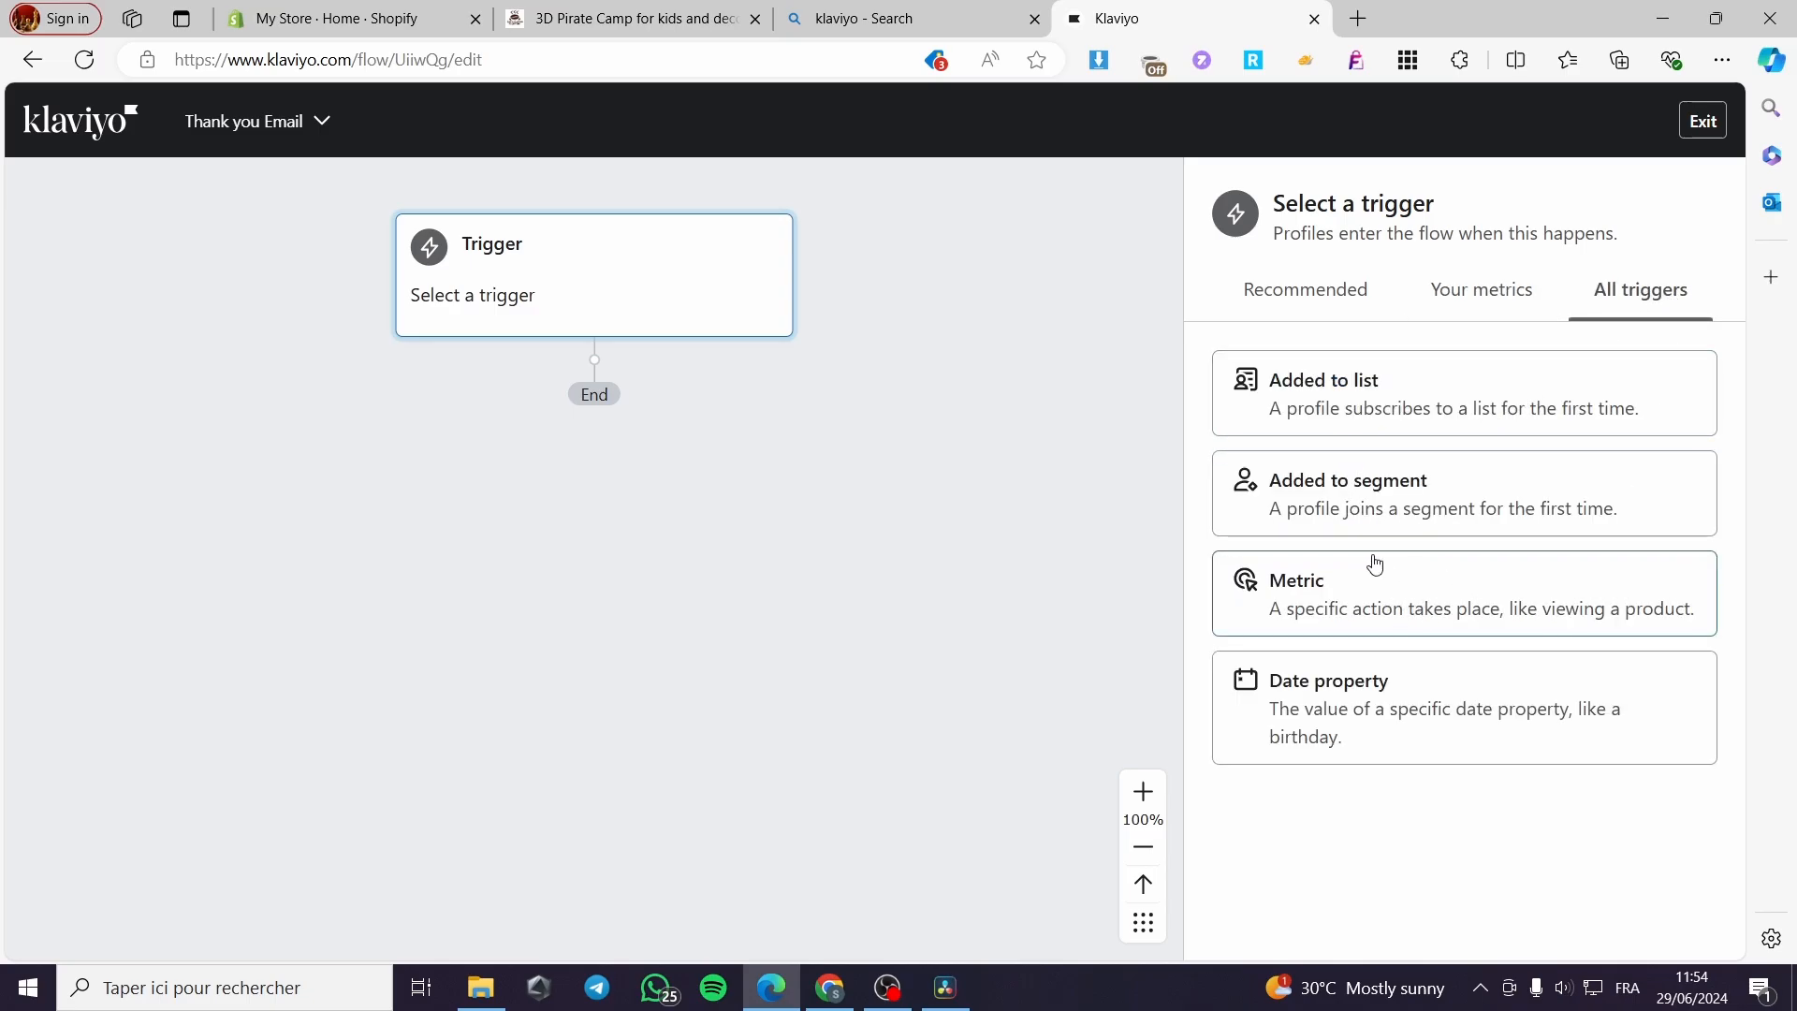
left_click(1371, 413)
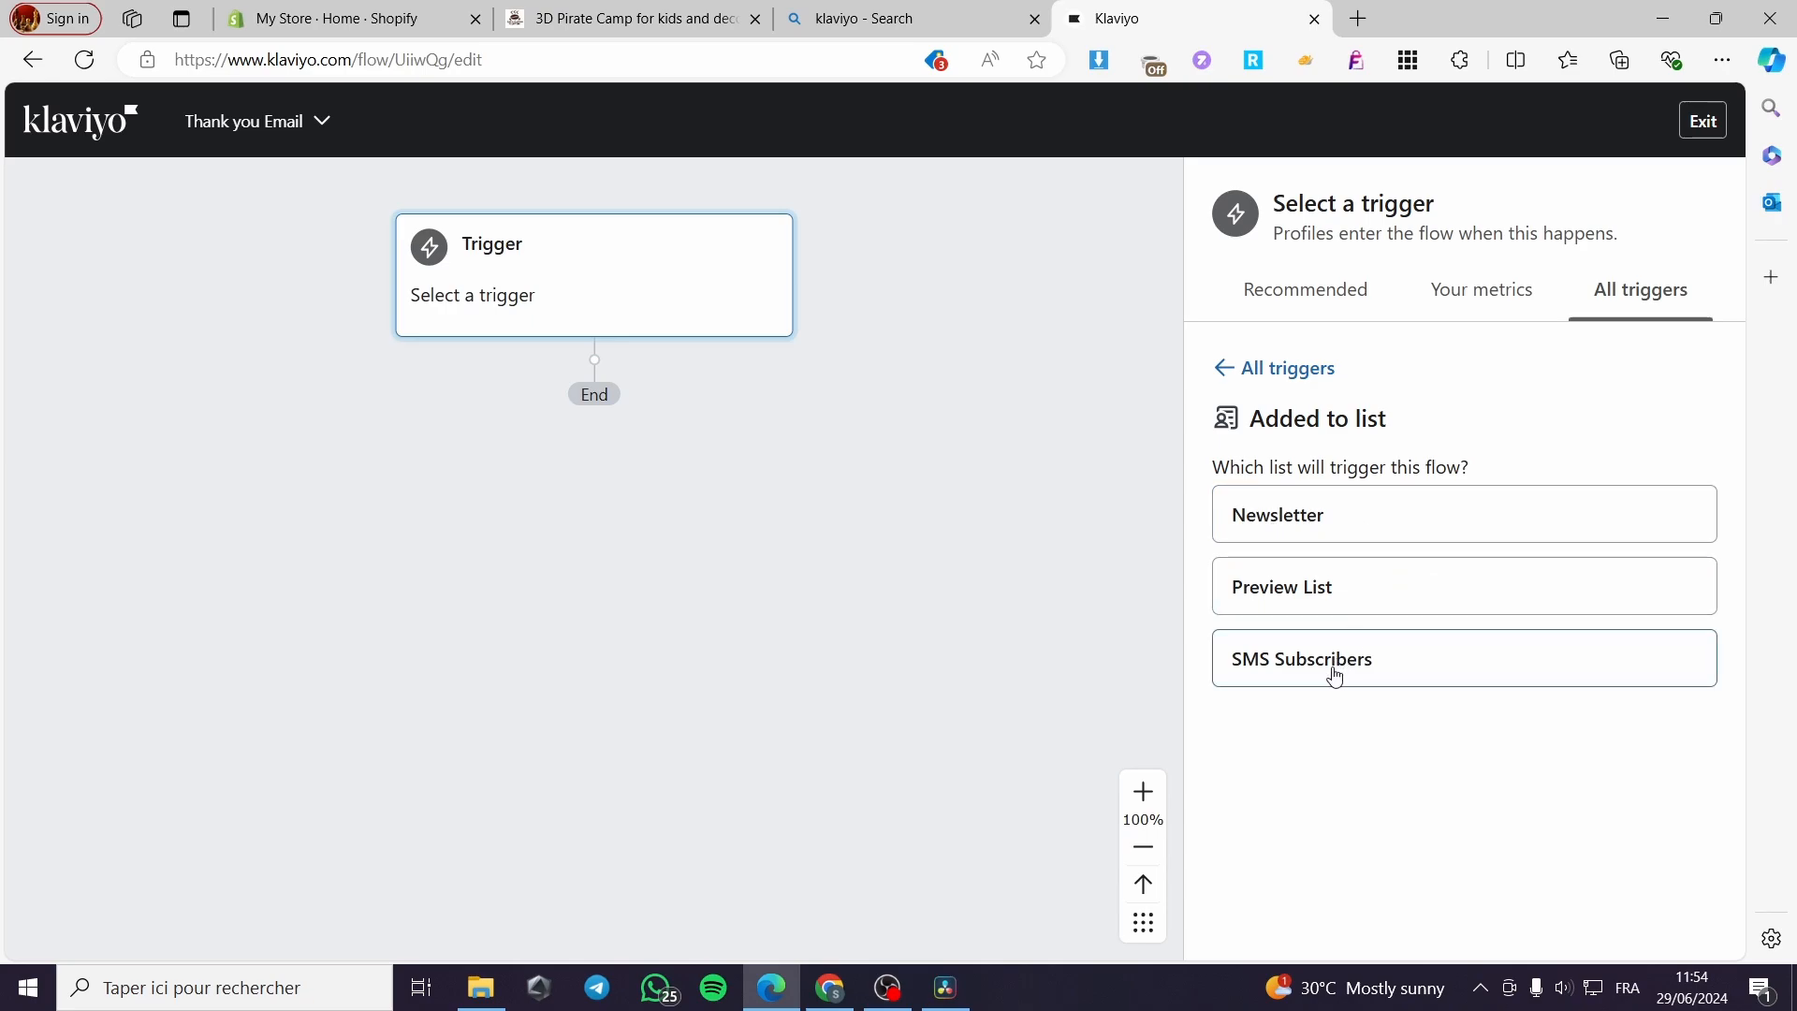
left_click(1428, 529)
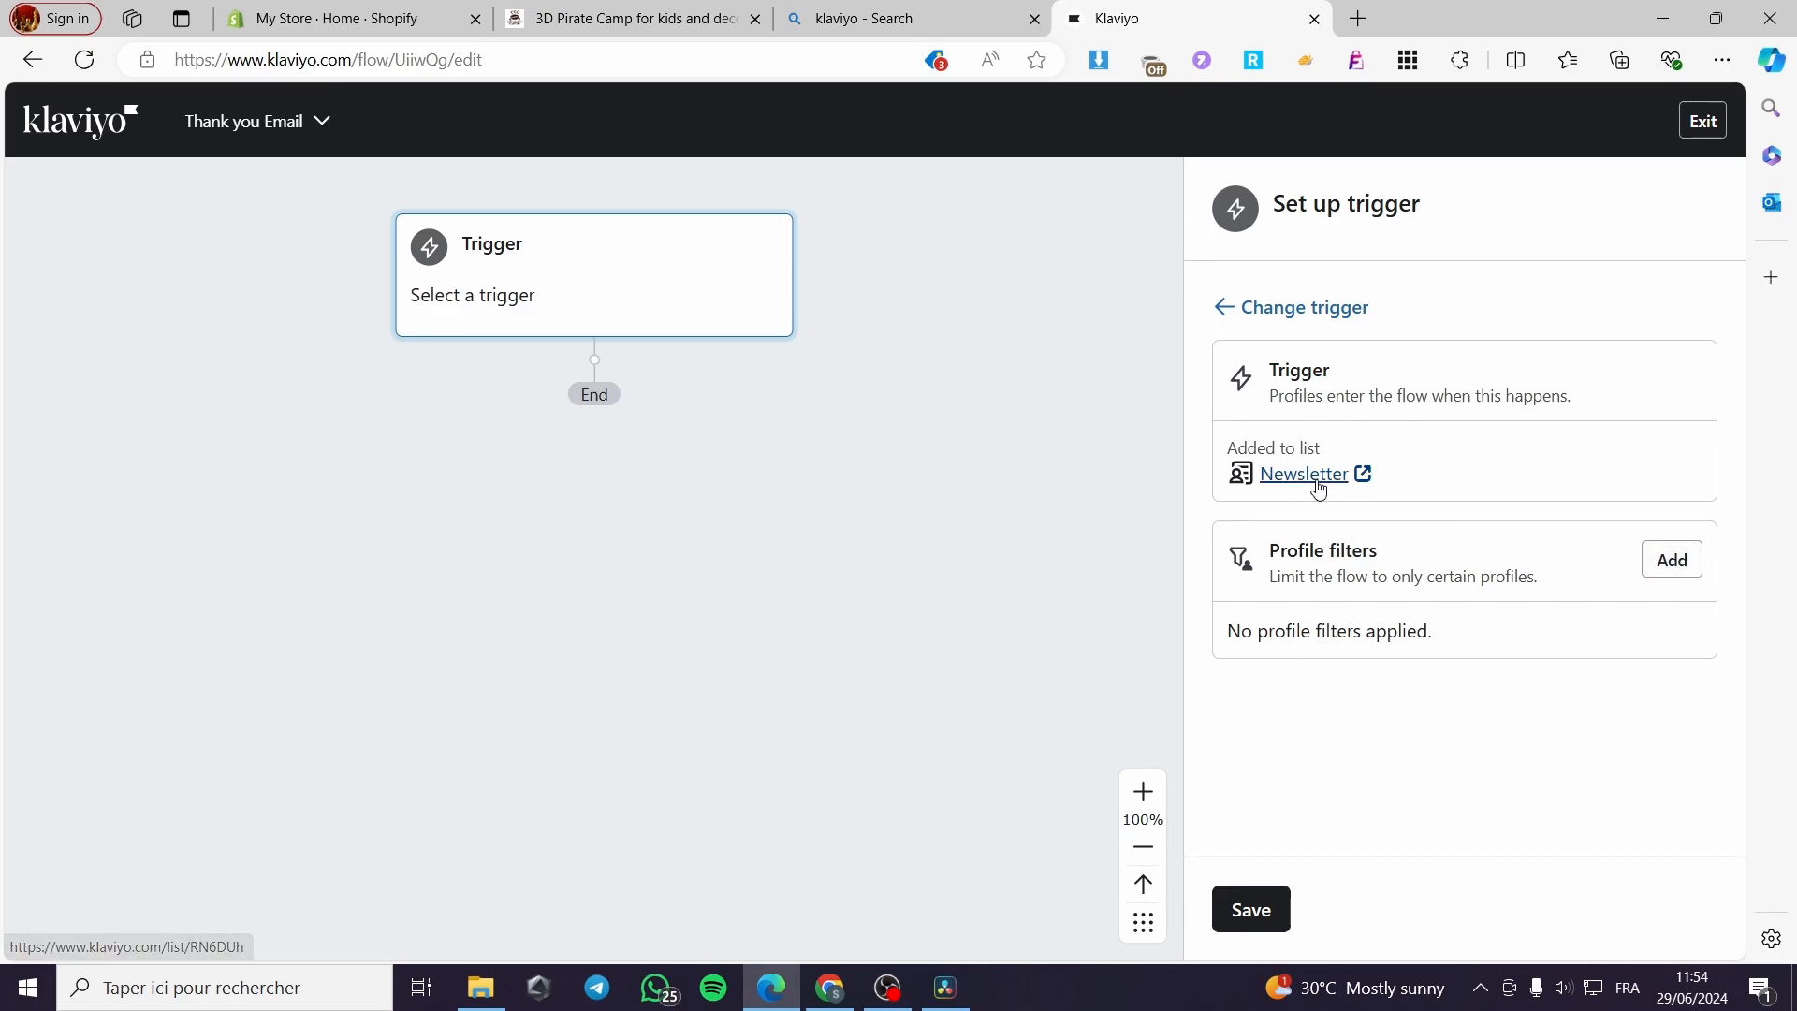
Step: Examine the profile filter conditions and the settings of "What someone has done (or not done)", leaving without saving a filter
left_click(1676, 567)
left_click(1442, 377)
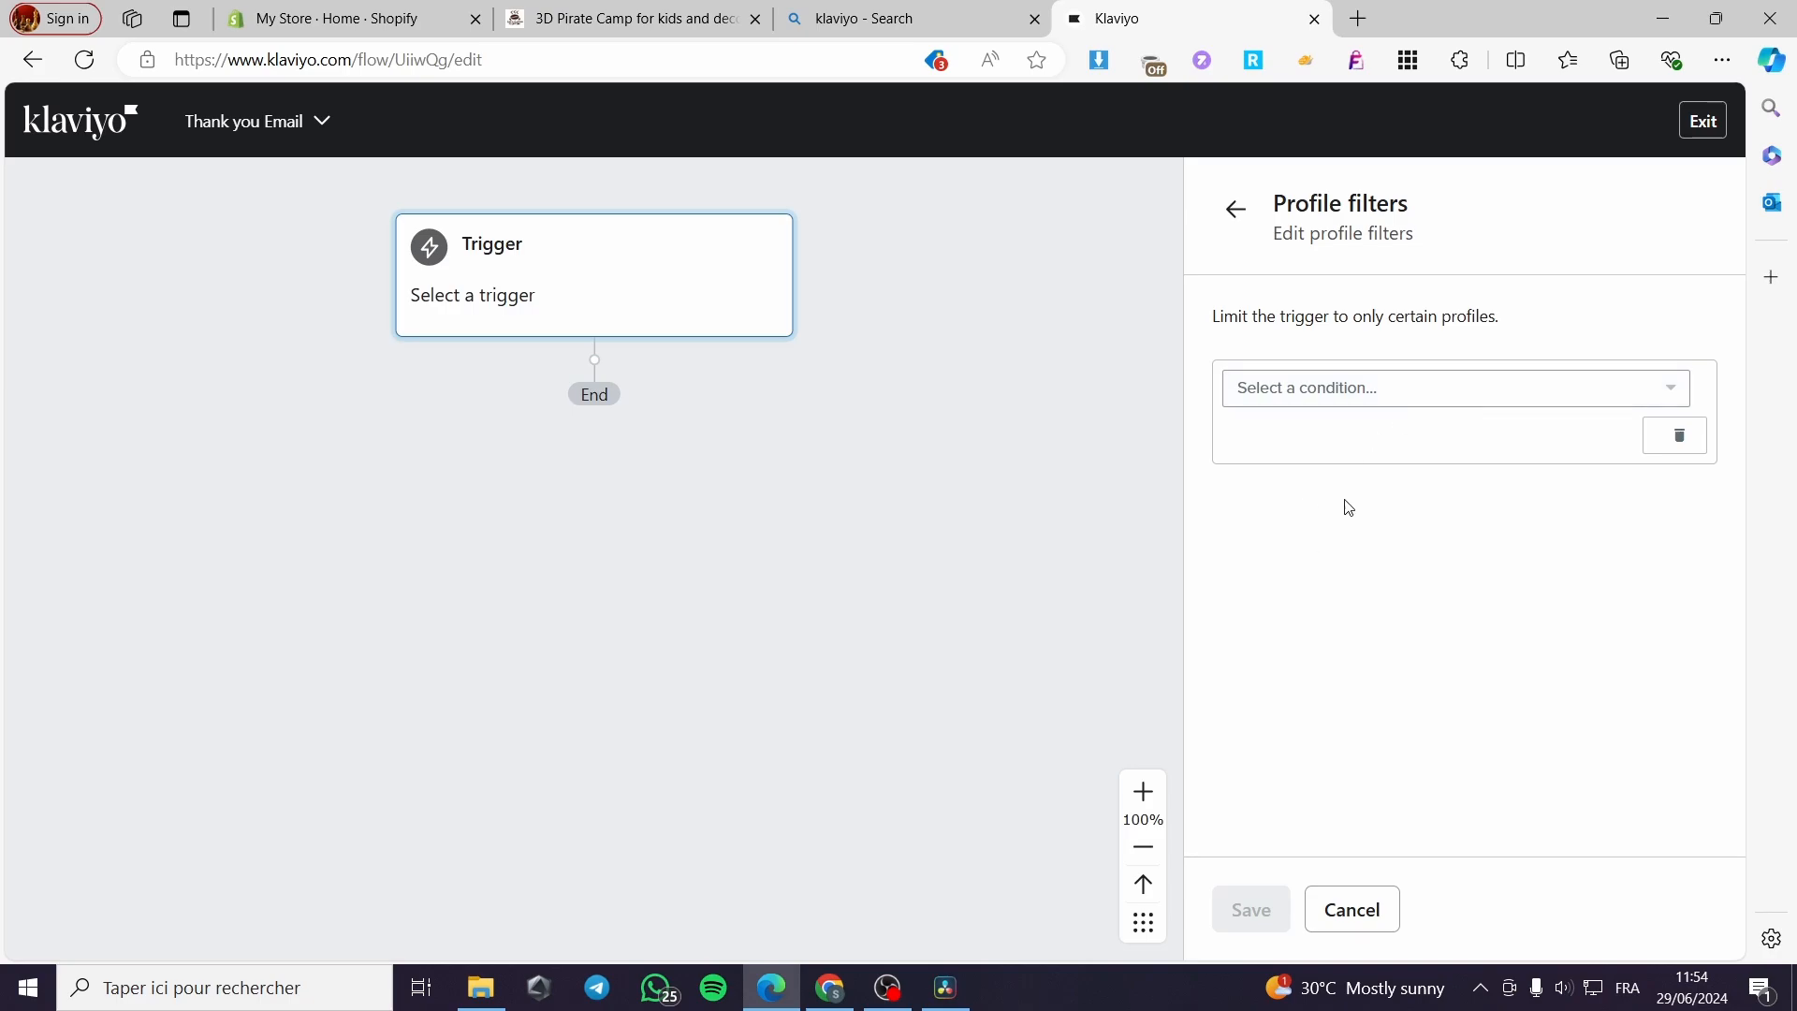
left_click(1396, 391)
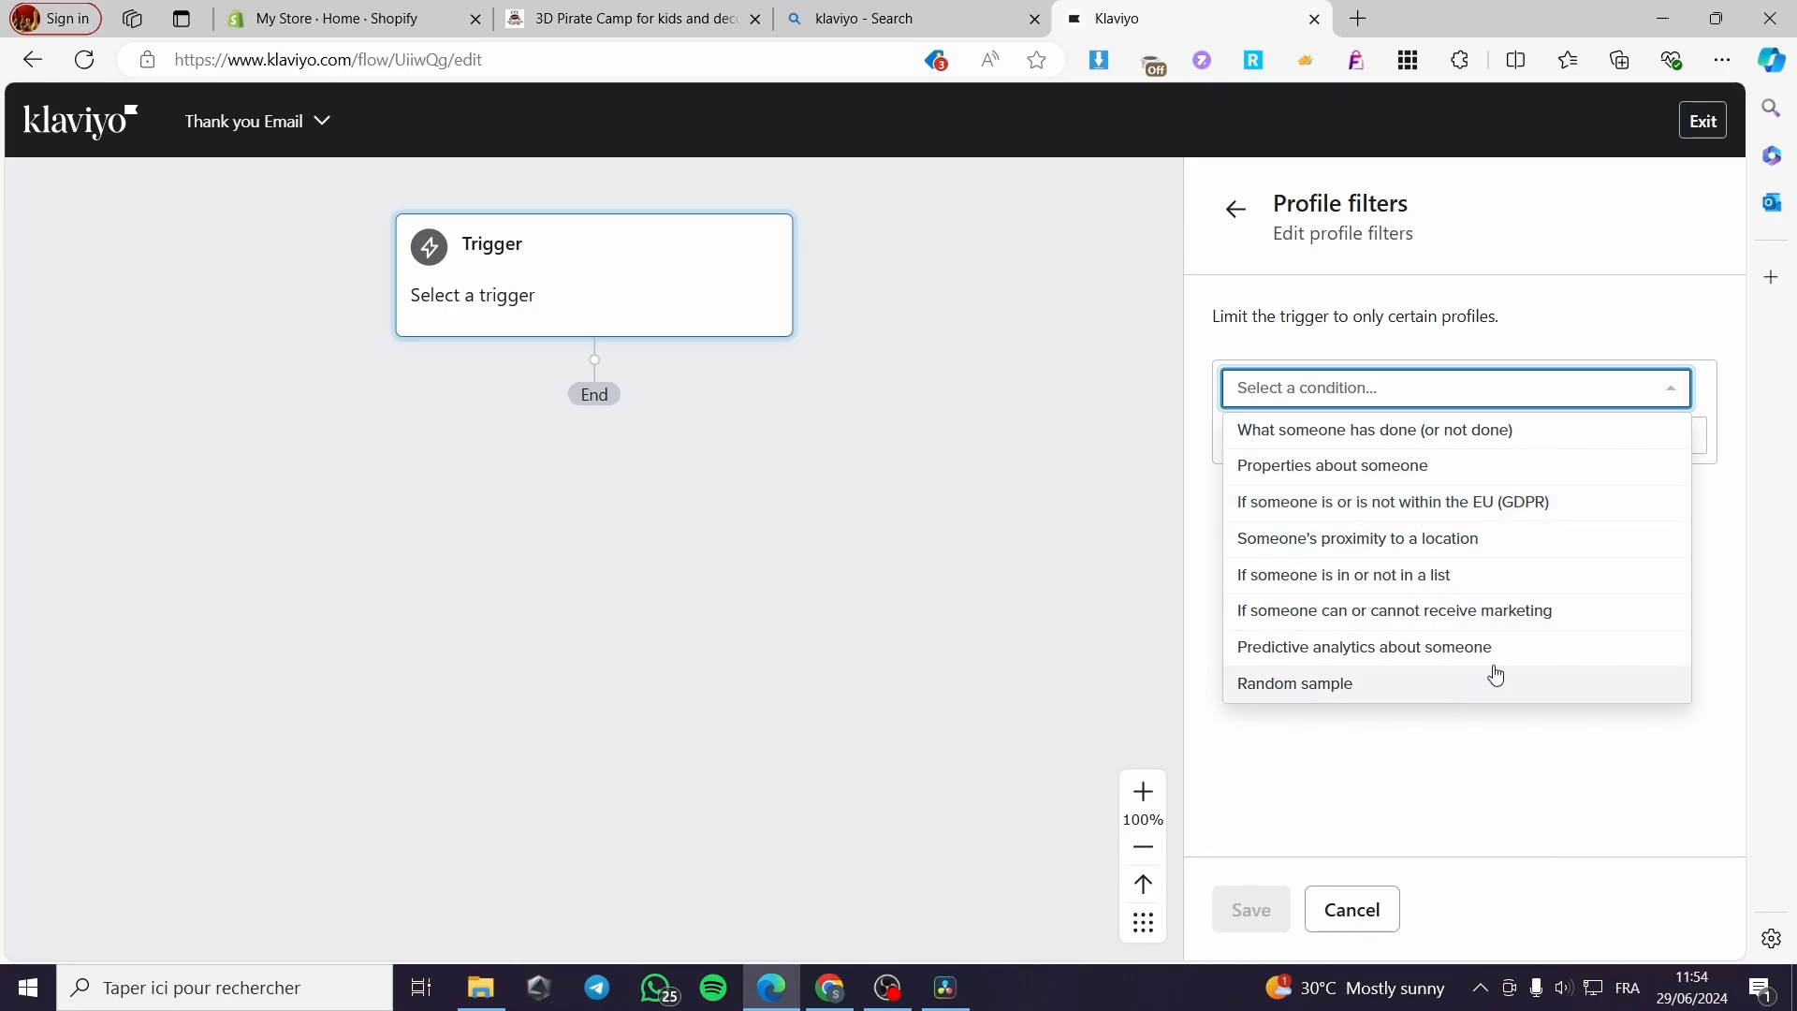
left_click(1306, 440)
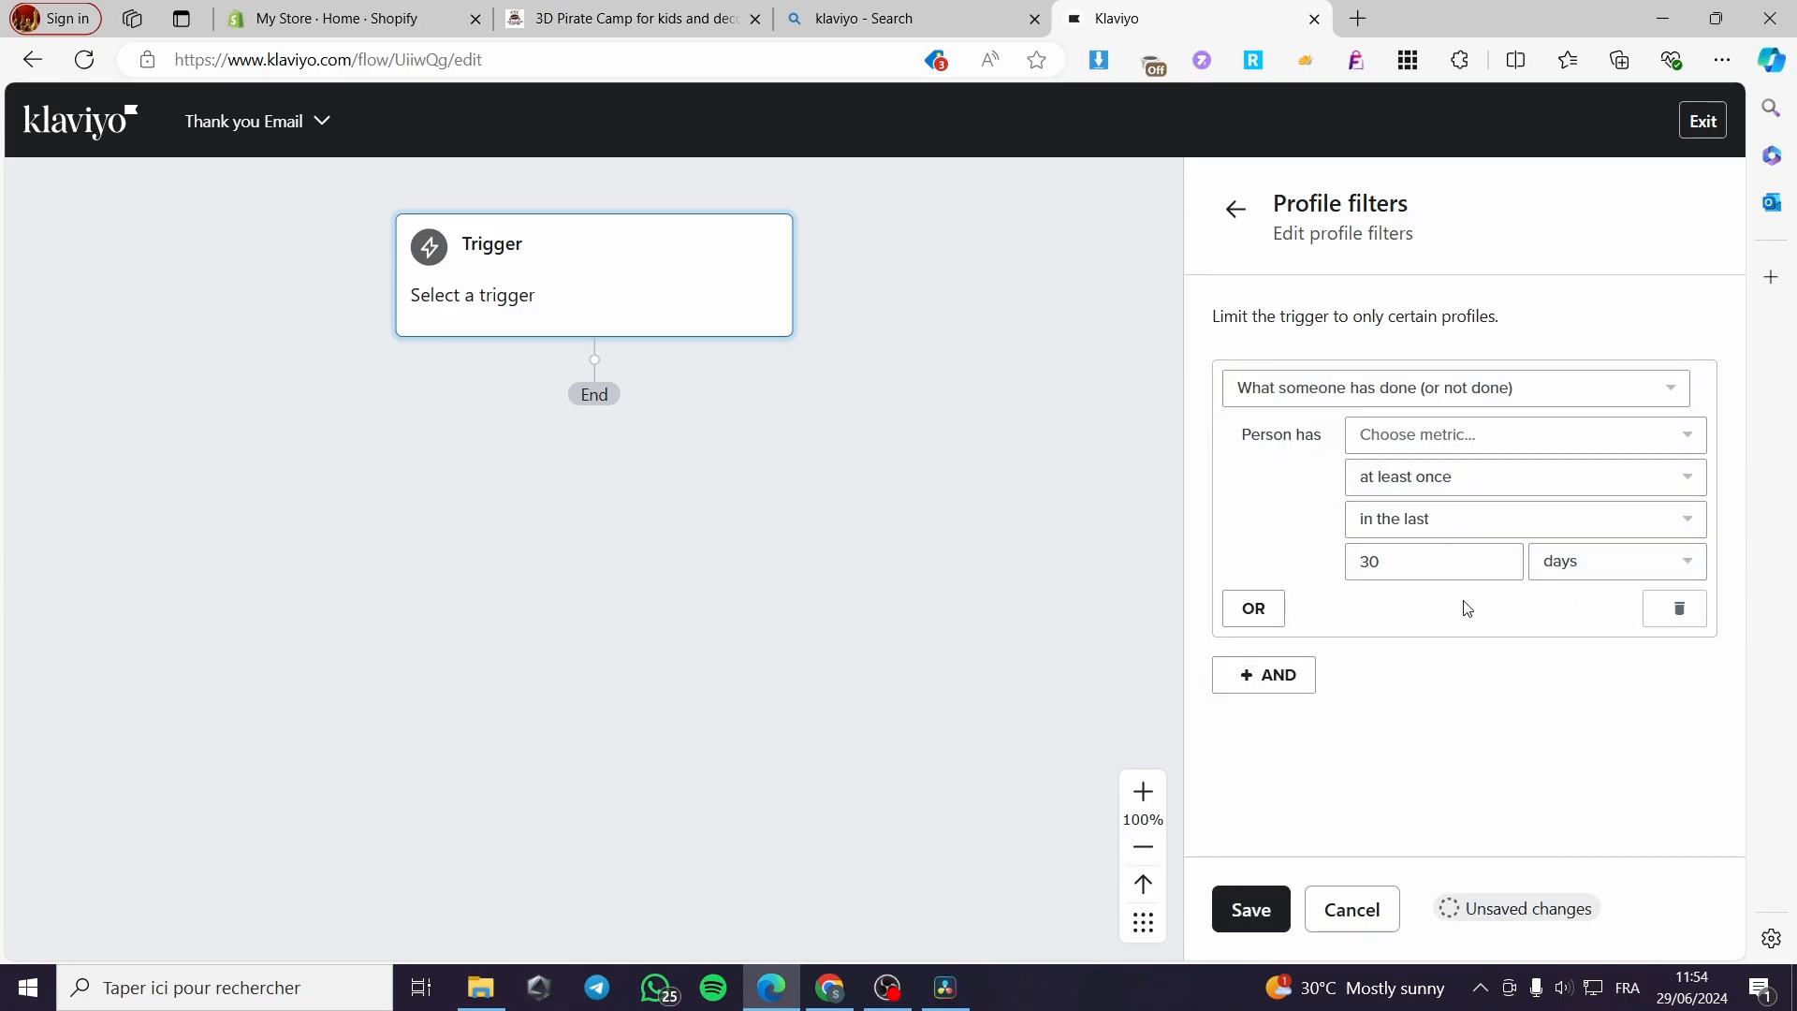
left_click(1236, 209)
Step: Save and confirm the Newsletter trigger, and add an Email action directly below it in the flow
left_click(1251, 909)
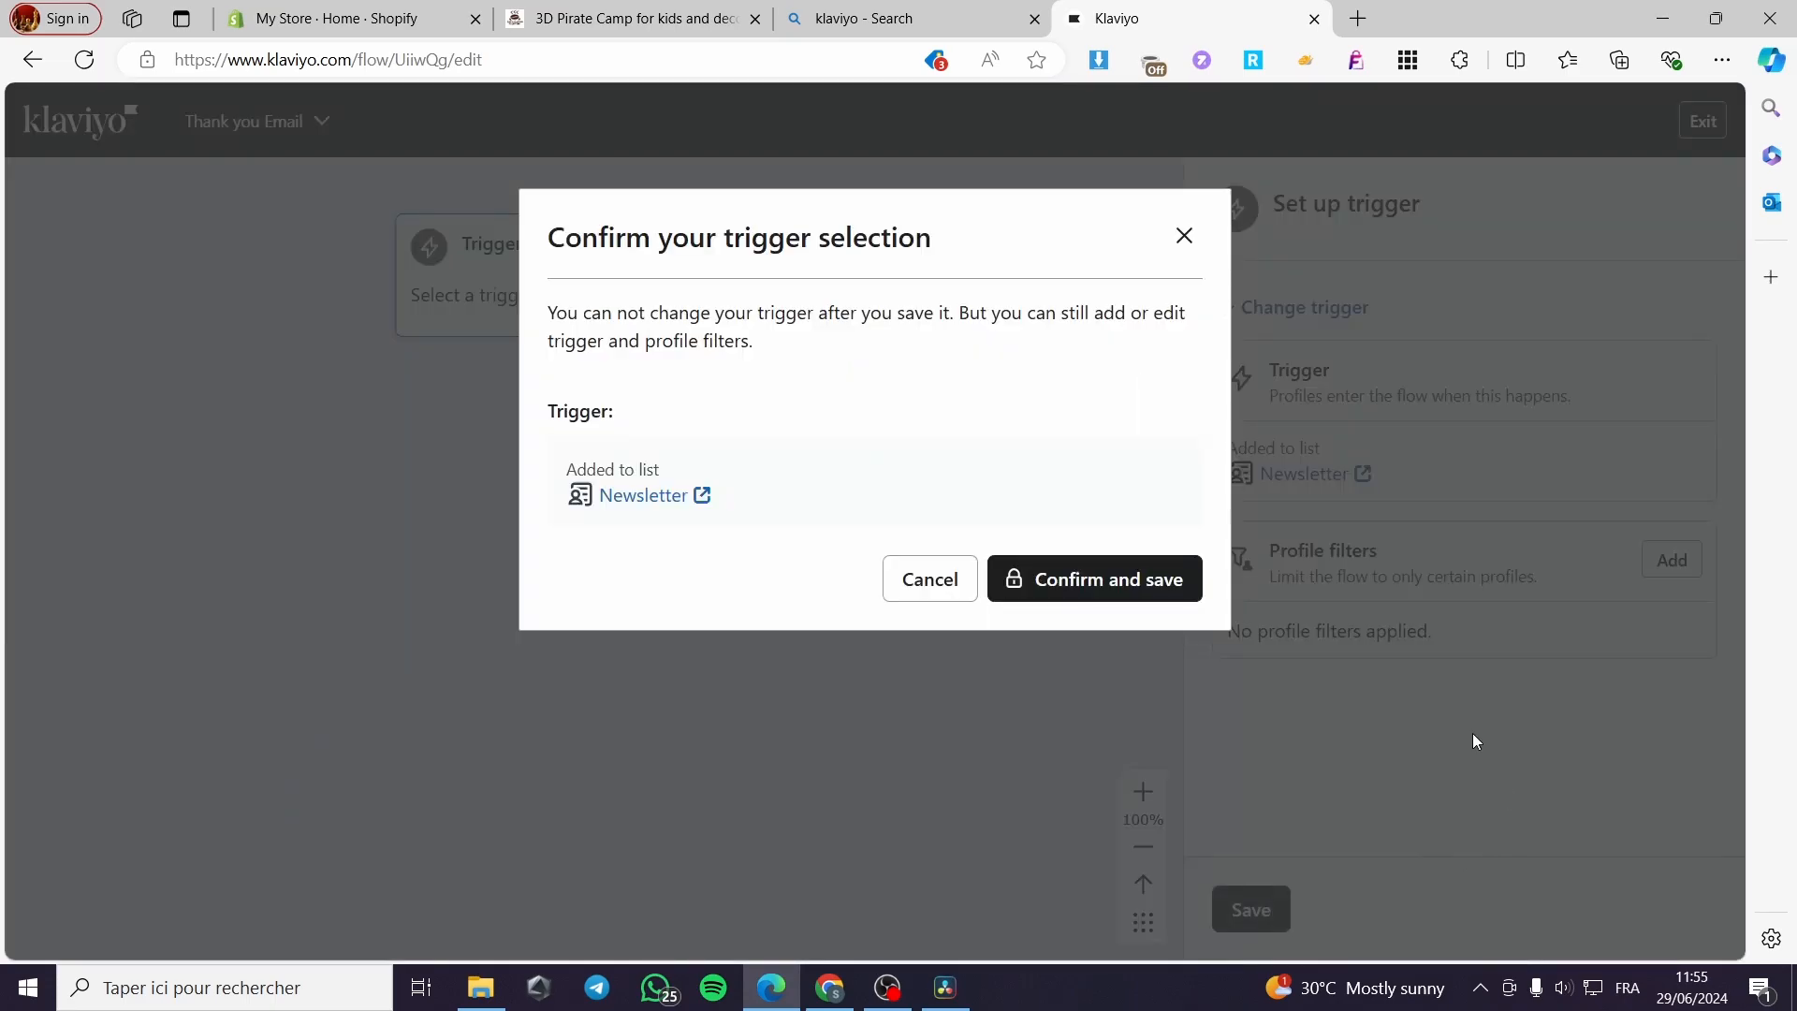
left_click(1100, 581)
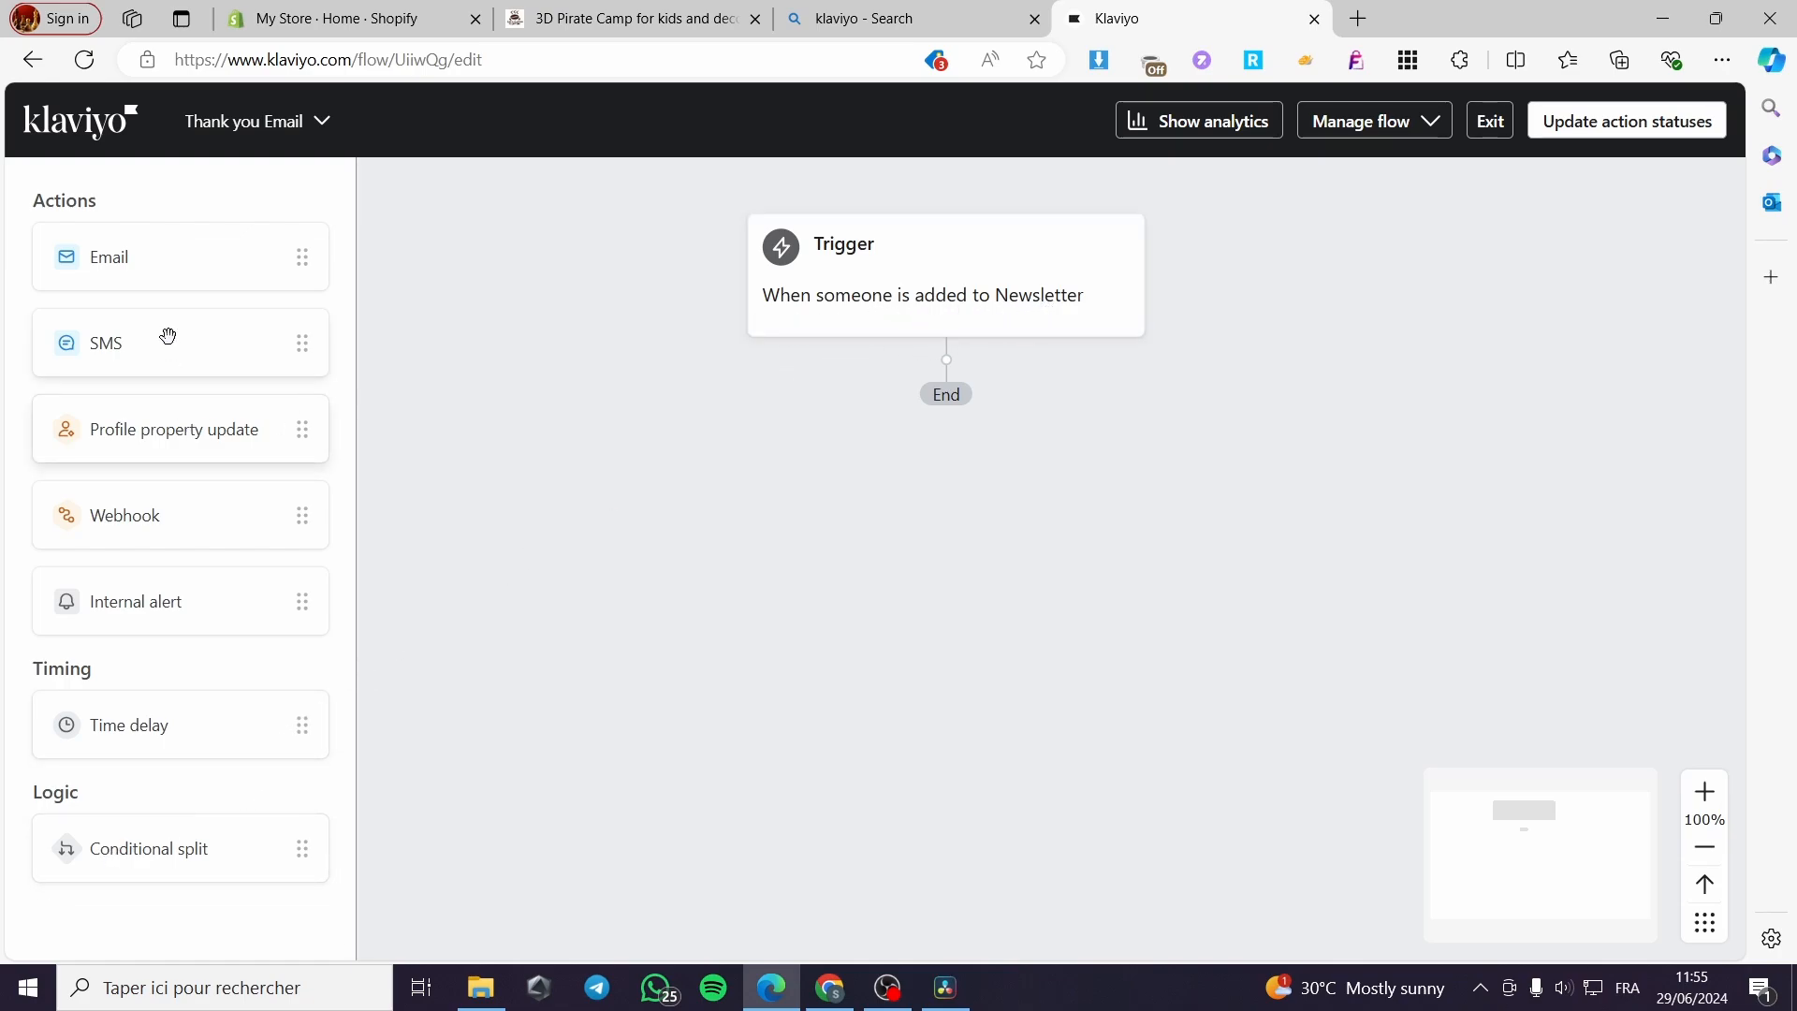
left_click_drag(153, 249, 927, 447)
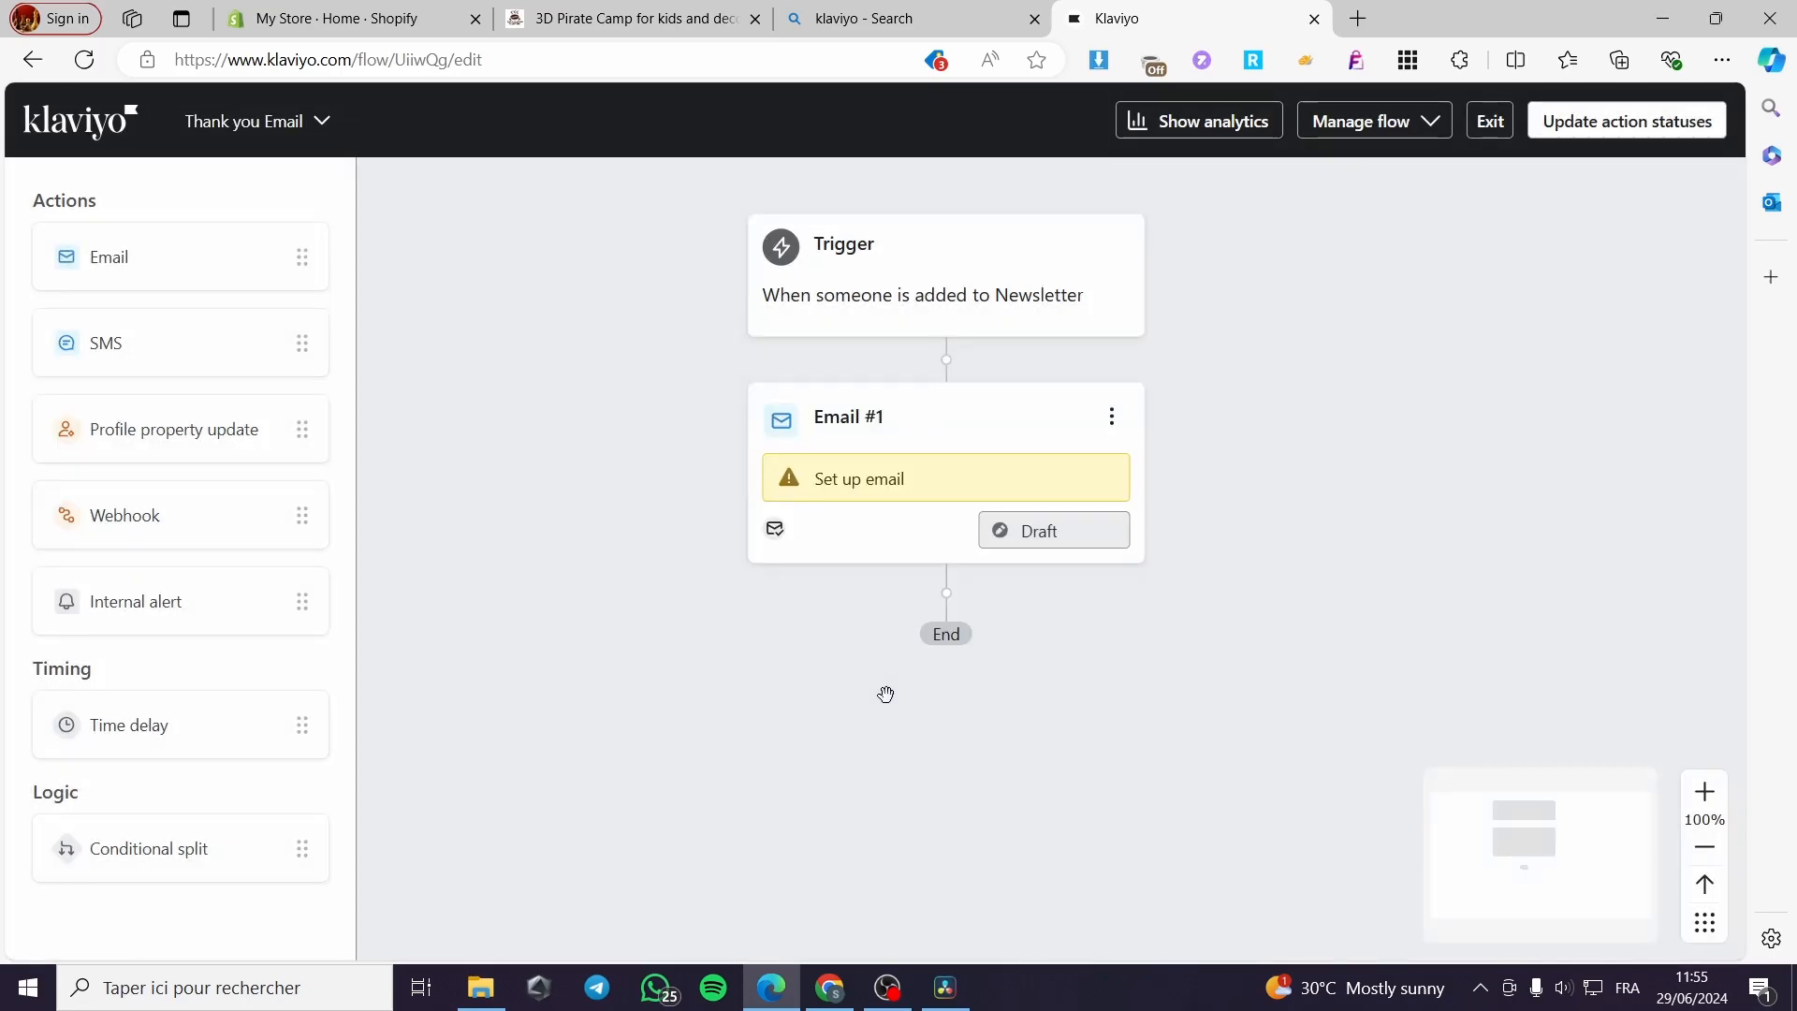
Step: Open the setup details of the new email action and name the email "Welcome email"
left_click(893, 482)
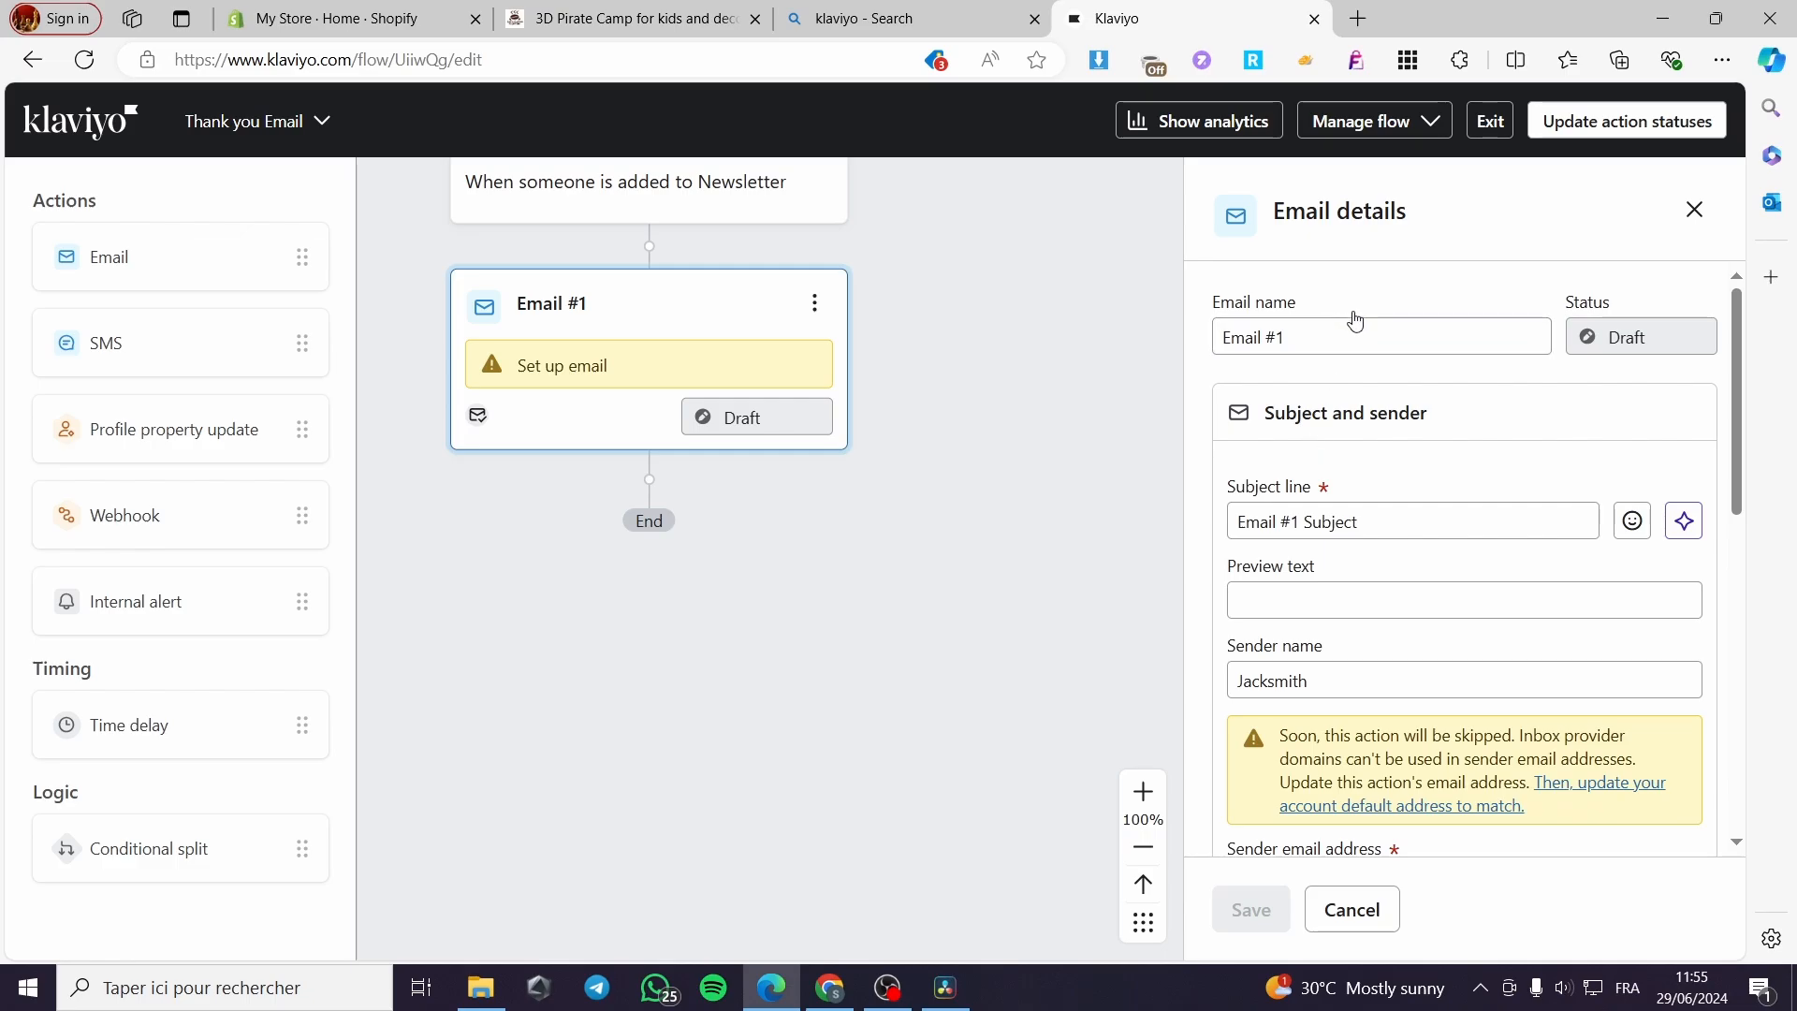
left_click_drag(1284, 337, 1178, 343)
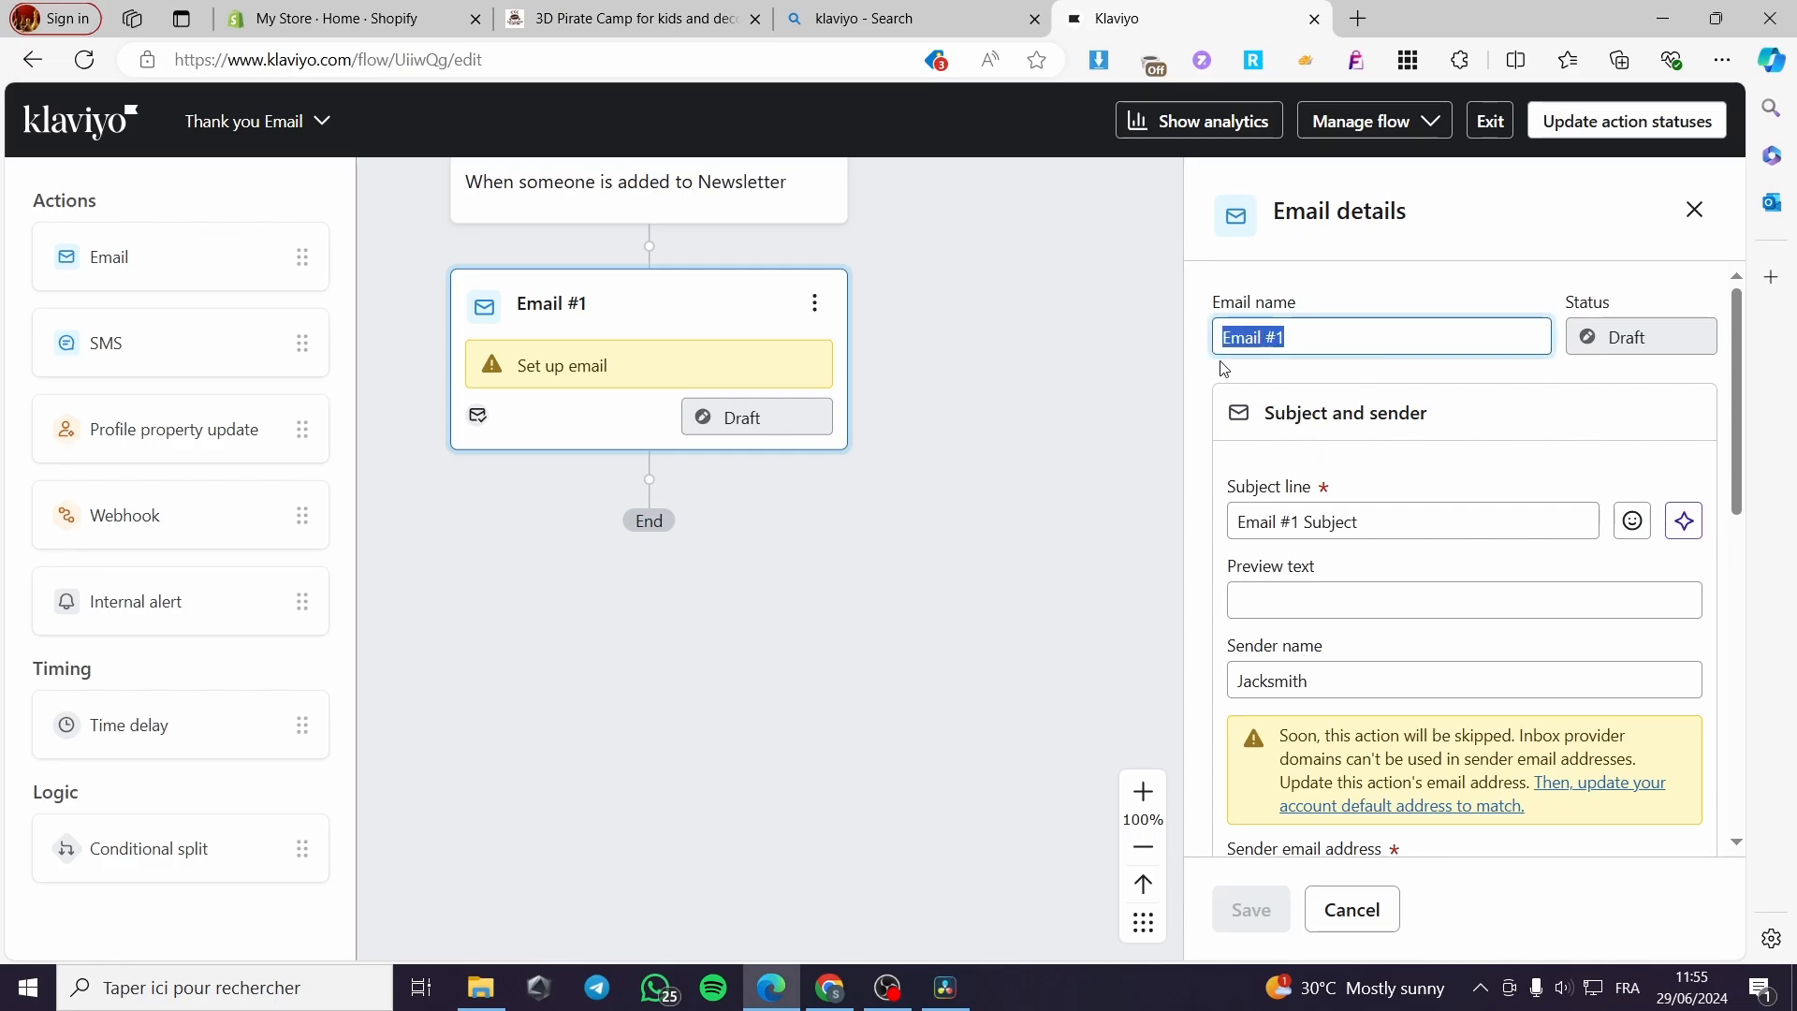
type("We")
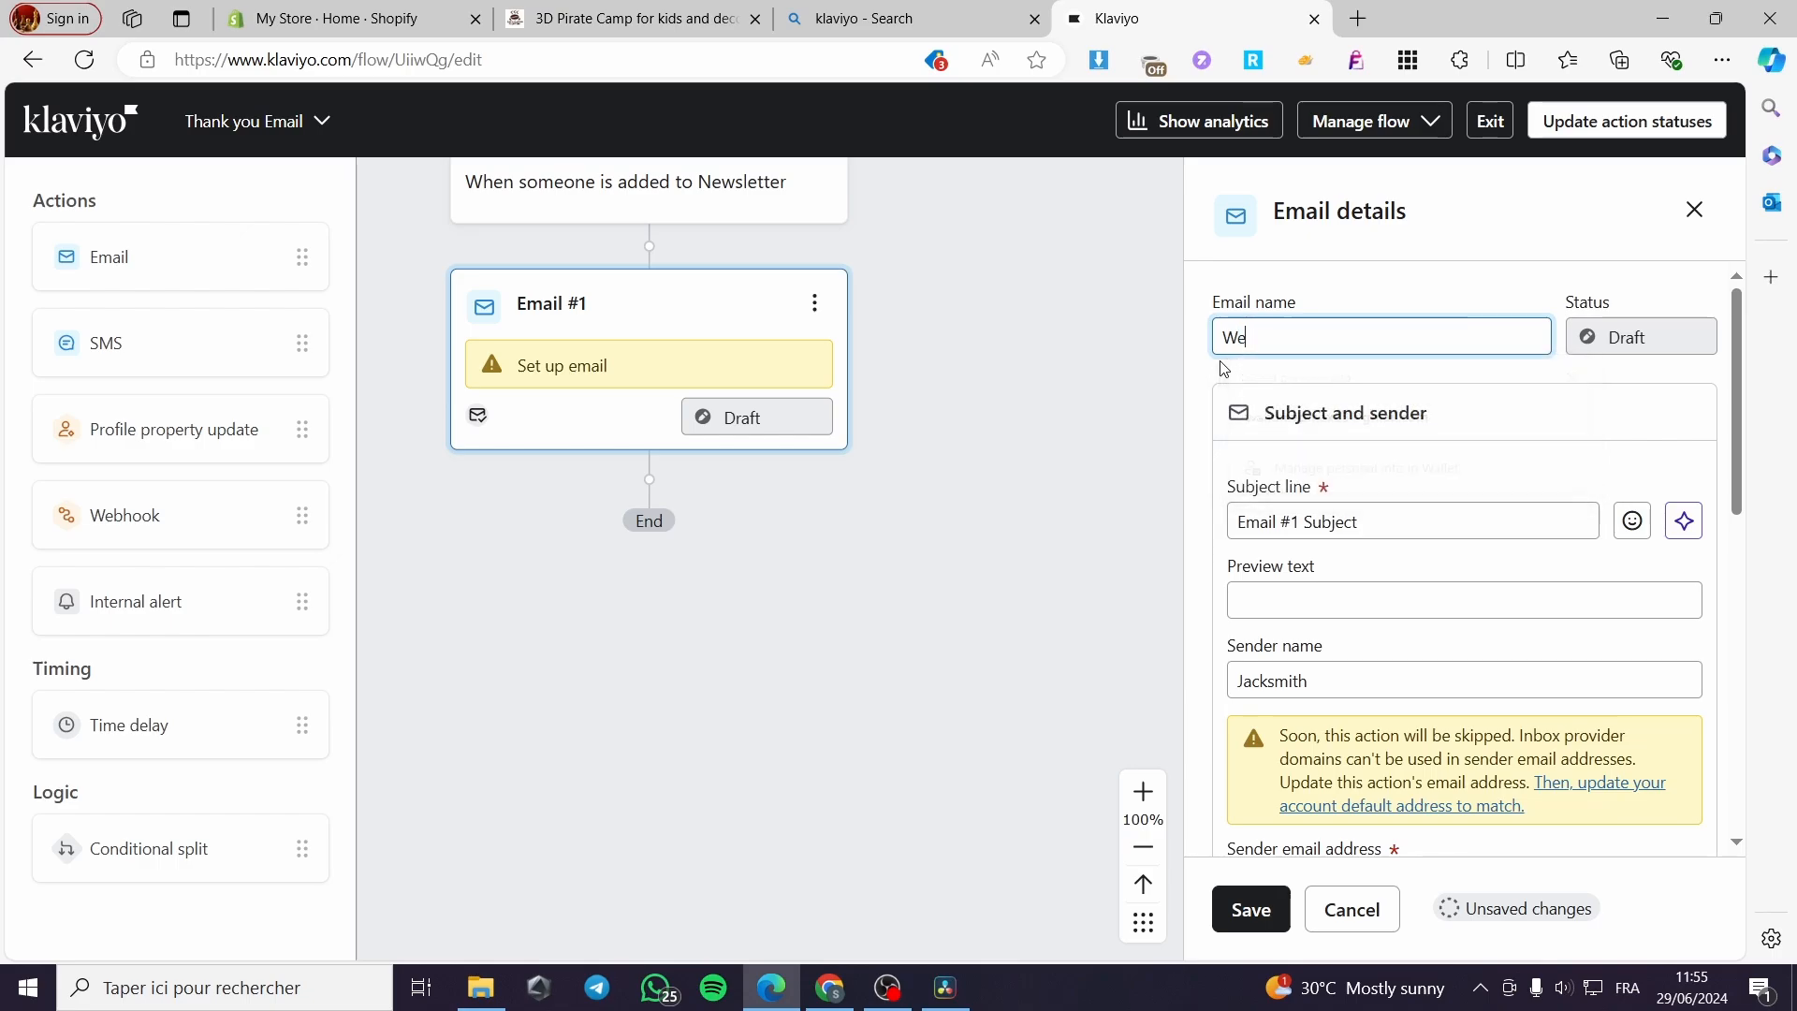
type("lcome email")
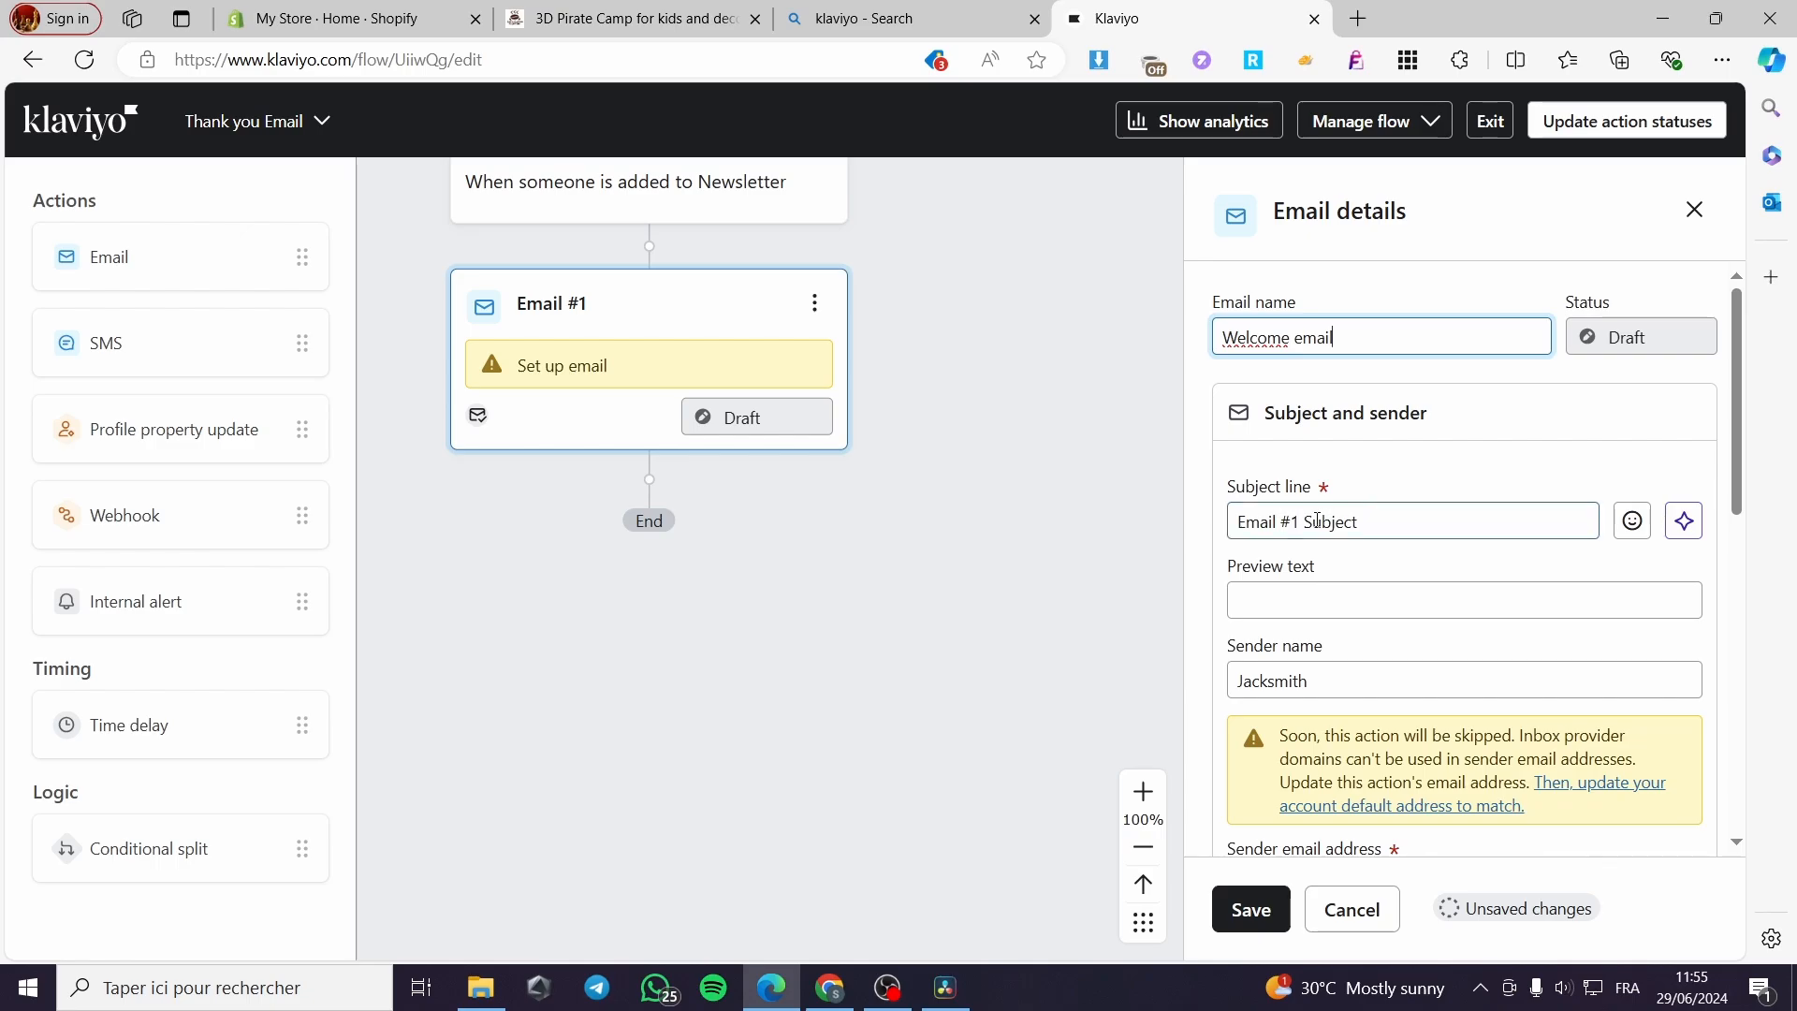
left_click_drag(1448, 533, 1217, 522)
type("We")
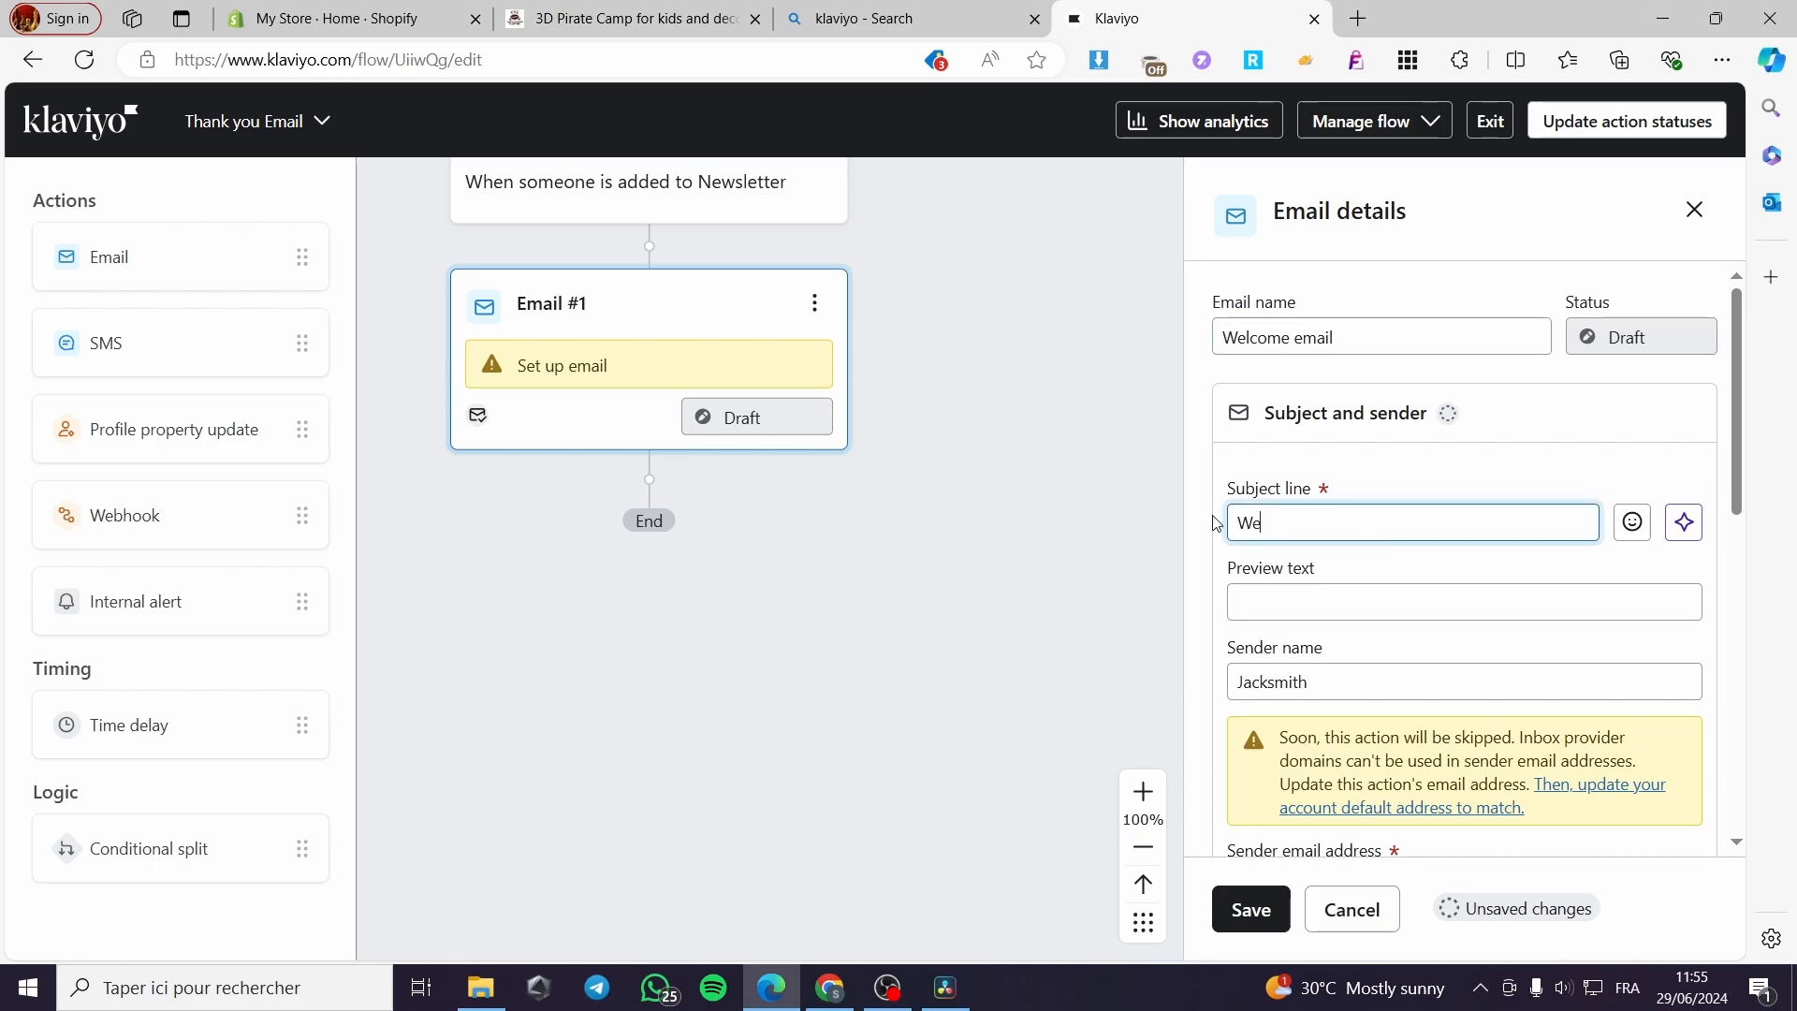
type("lcome to our")
key("BackSpace")
key("BackSpace")
key("BackSpace")
key("BackSpace")
key("BackSpace")
key("BackSpace")
key("BackSpace")
key("BackSpace")
key("BackSpace")
key("BackSpace")
key("BackSpace")
key("BackSpace")
key("BackSpace")
key("BackSpace")
key("BackSpace")
Step: Change the email name to "Thank you email"
double_click(1286, 339)
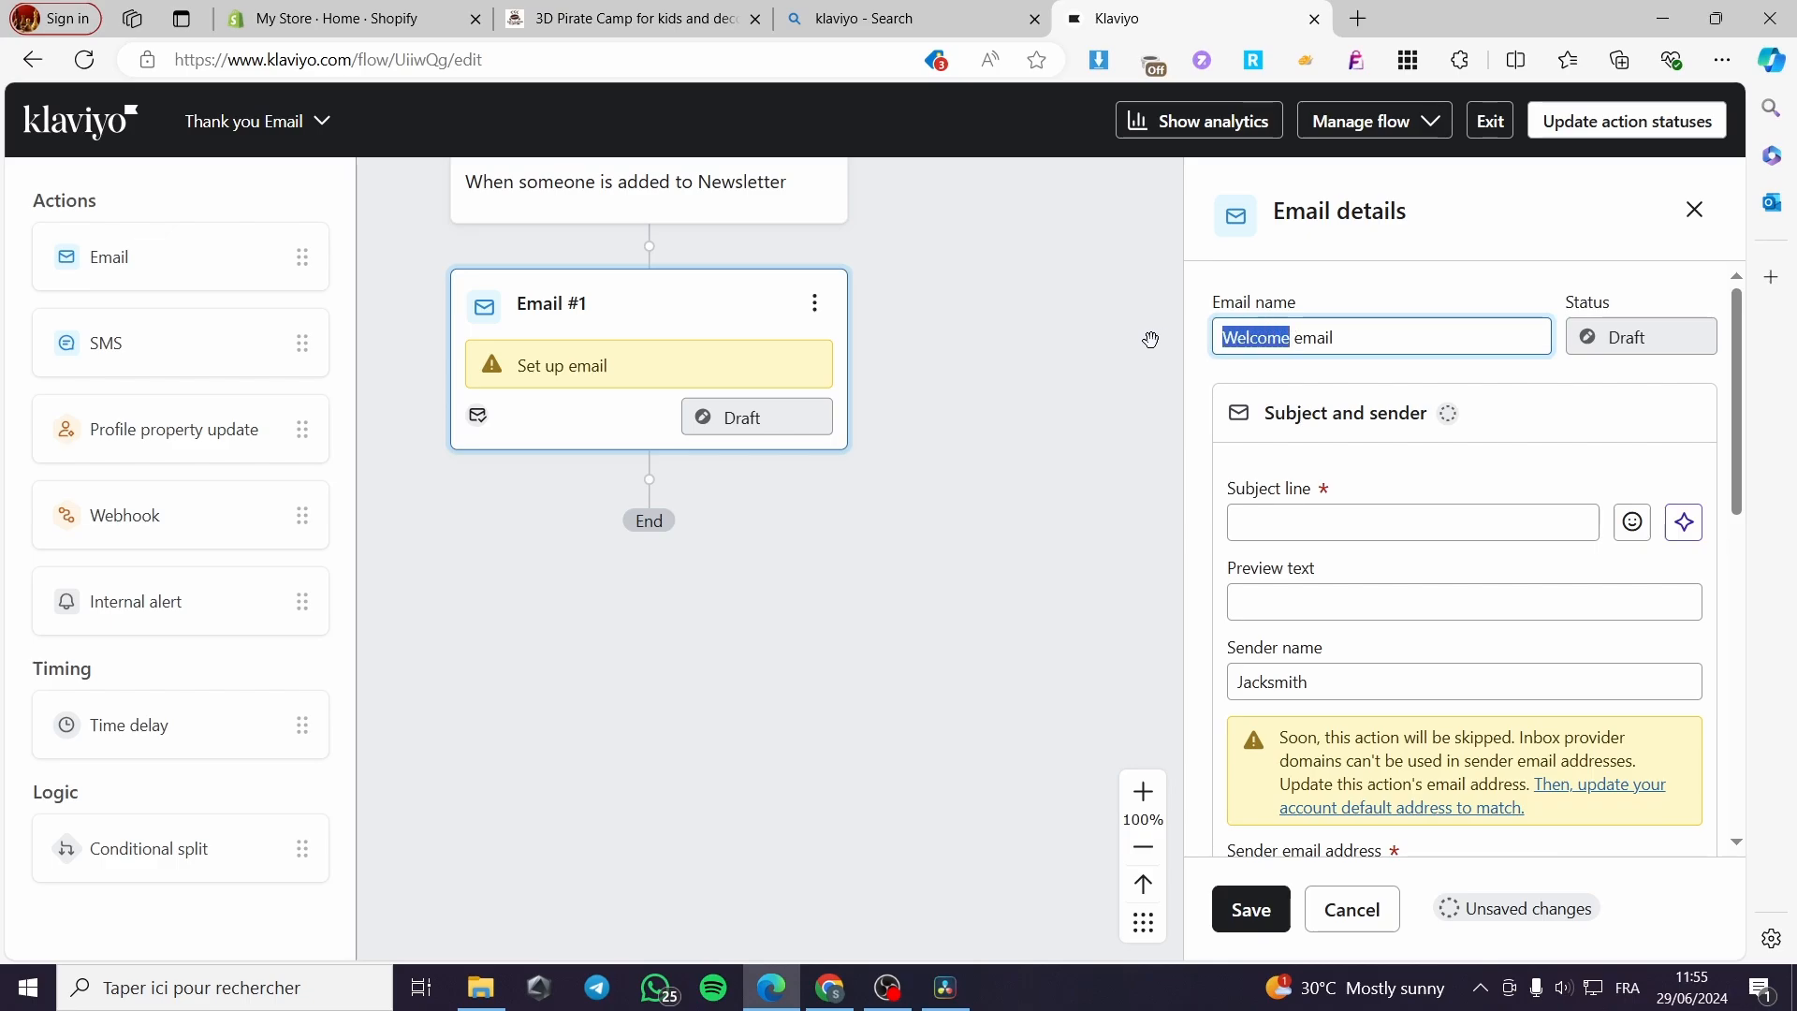
type("Thnk")
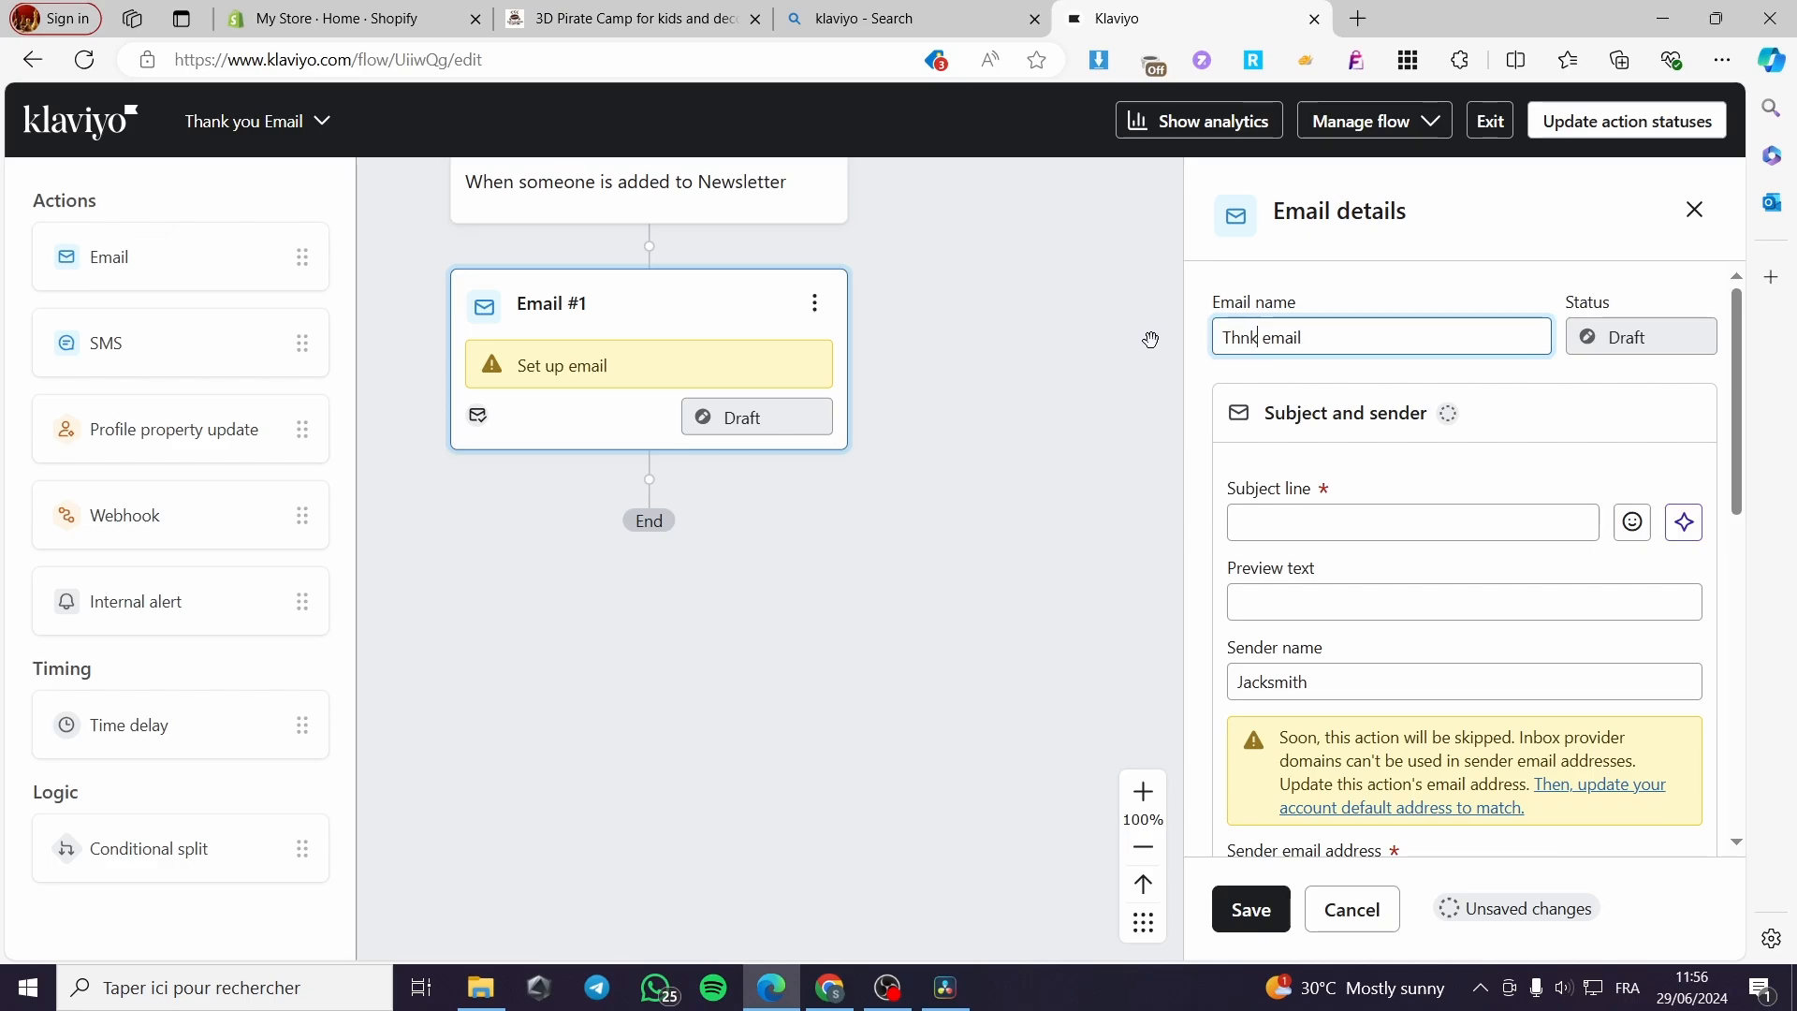
type(" you")
left_click(1245, 337)
type("a")
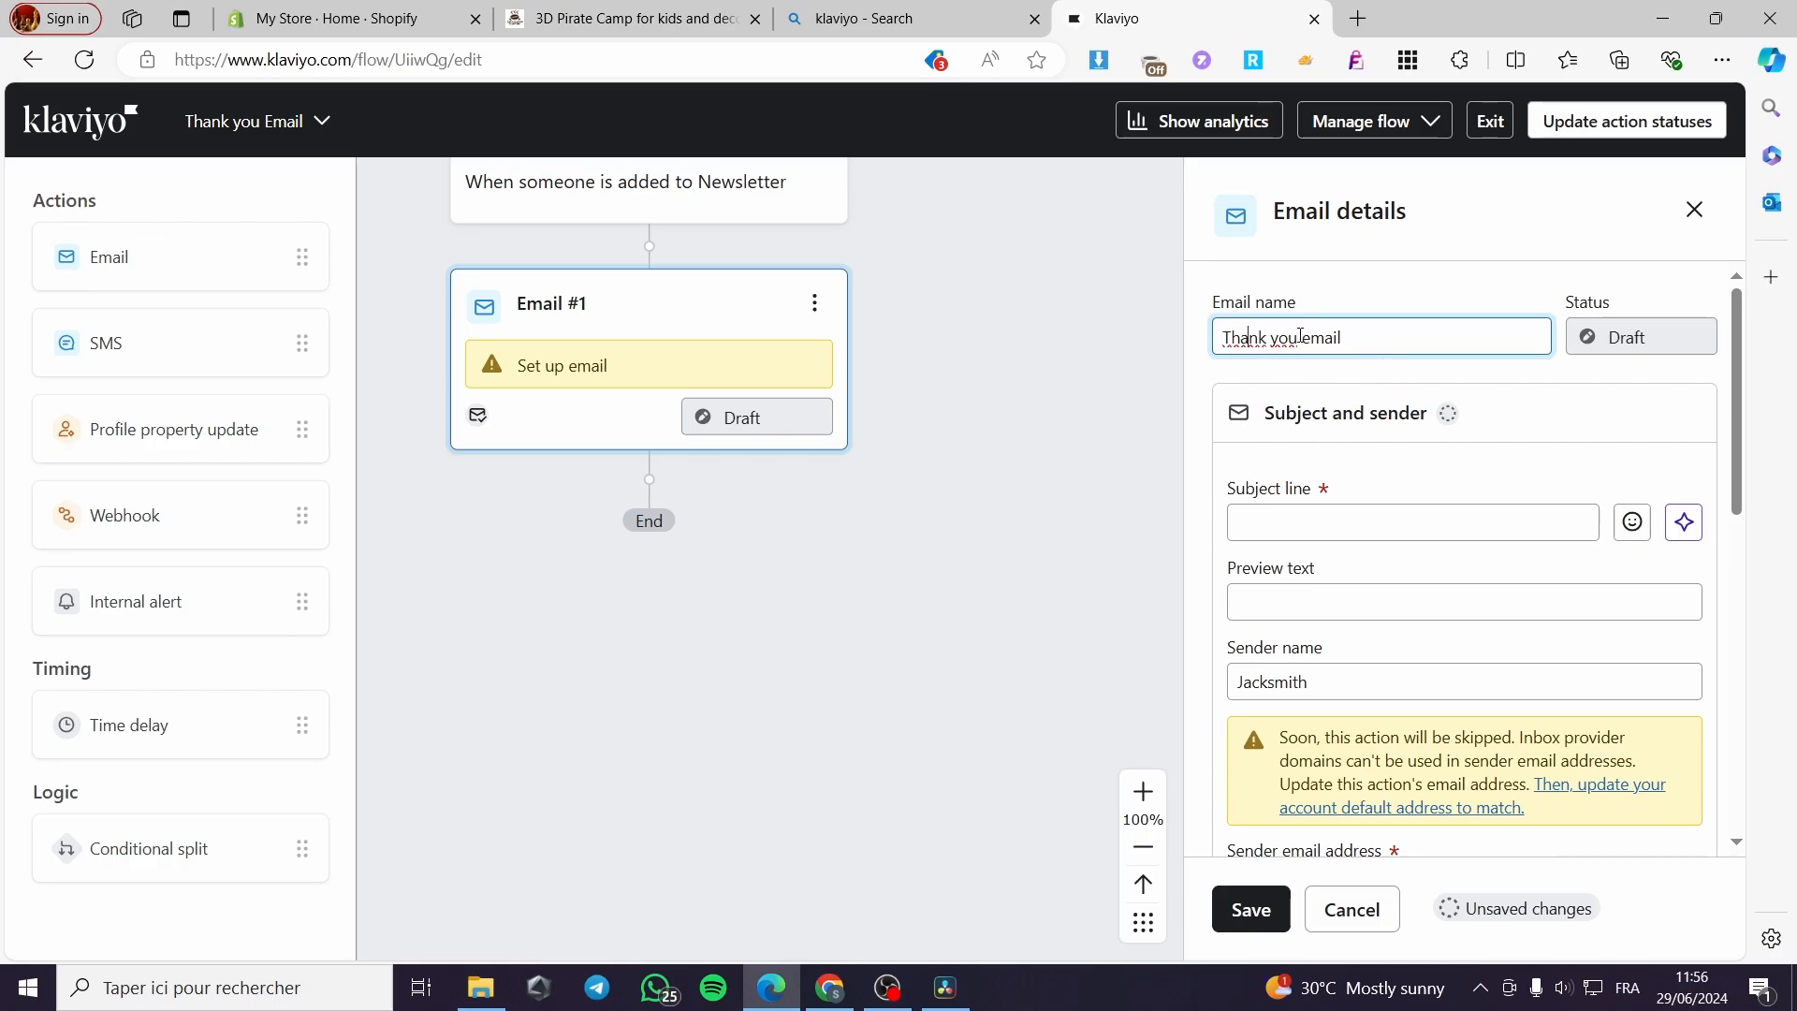
Step: Set the email's subject line to "Thank you for joining our community", reusing the opening words of the email name
left_click_drag(1301, 335, 1207, 331)
key("ctrl+c")
left_click(1336, 519)
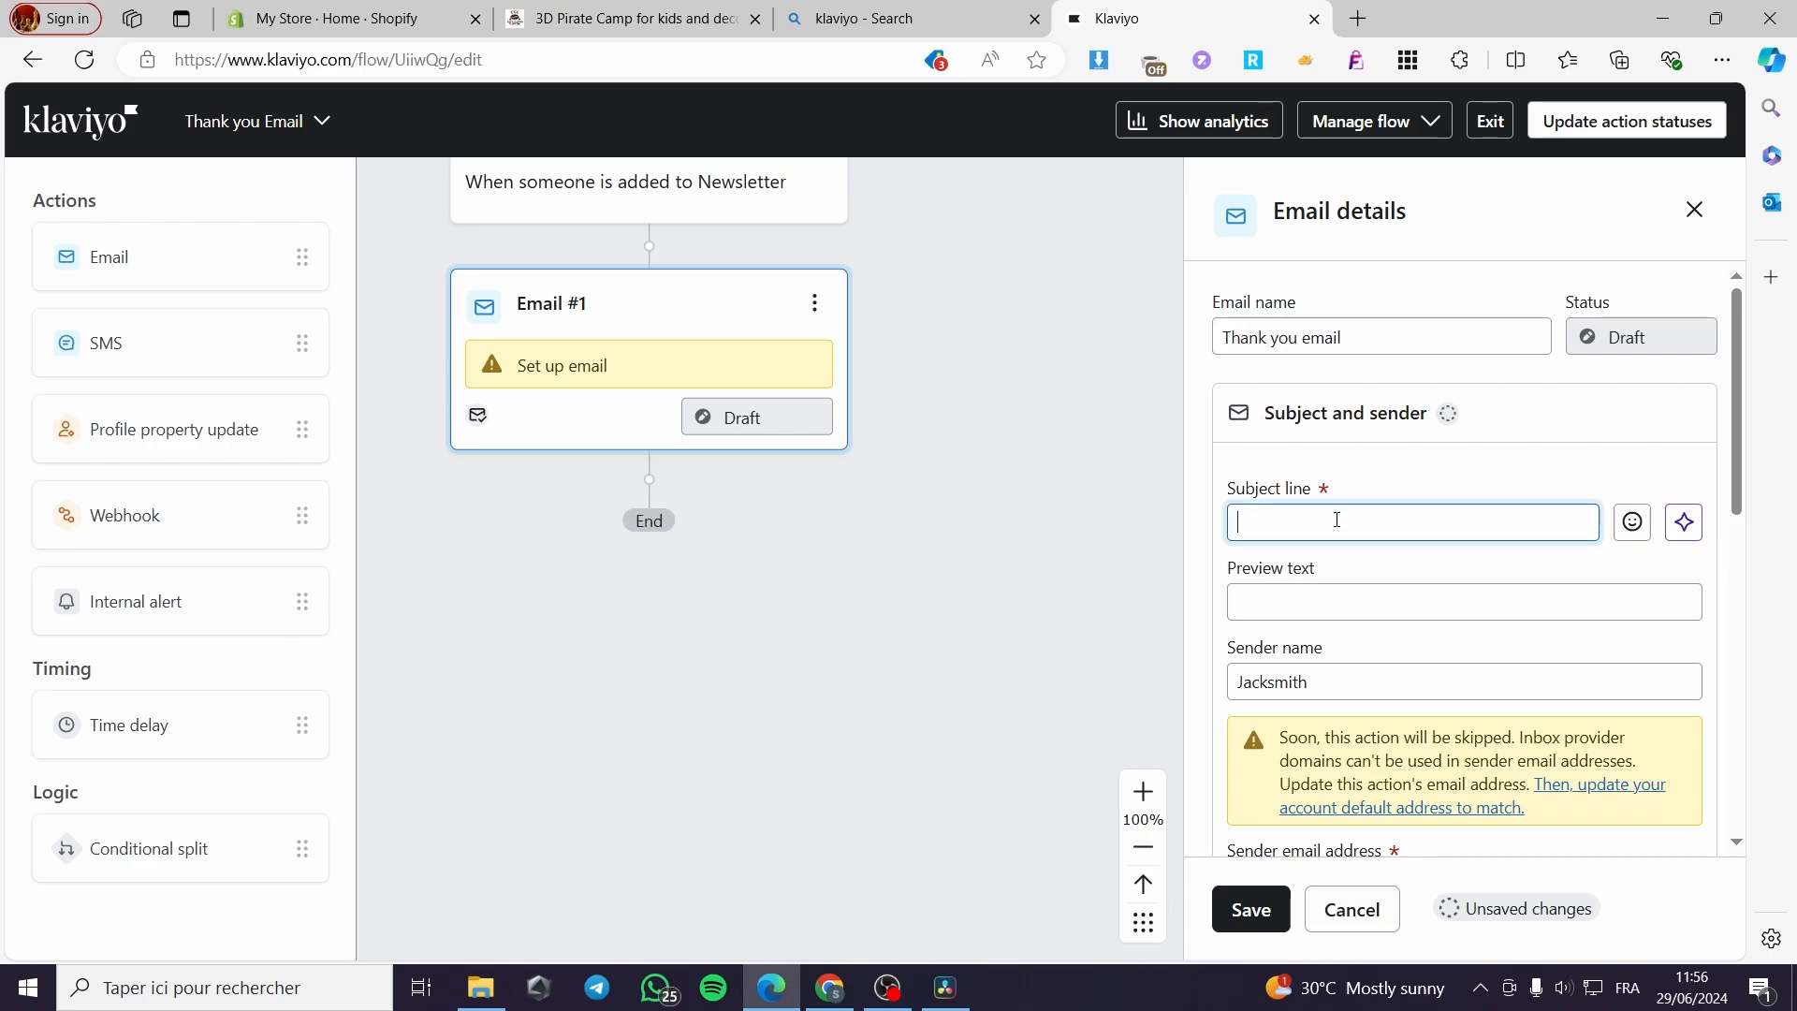
key("ctrl+v")
type("for joining o")
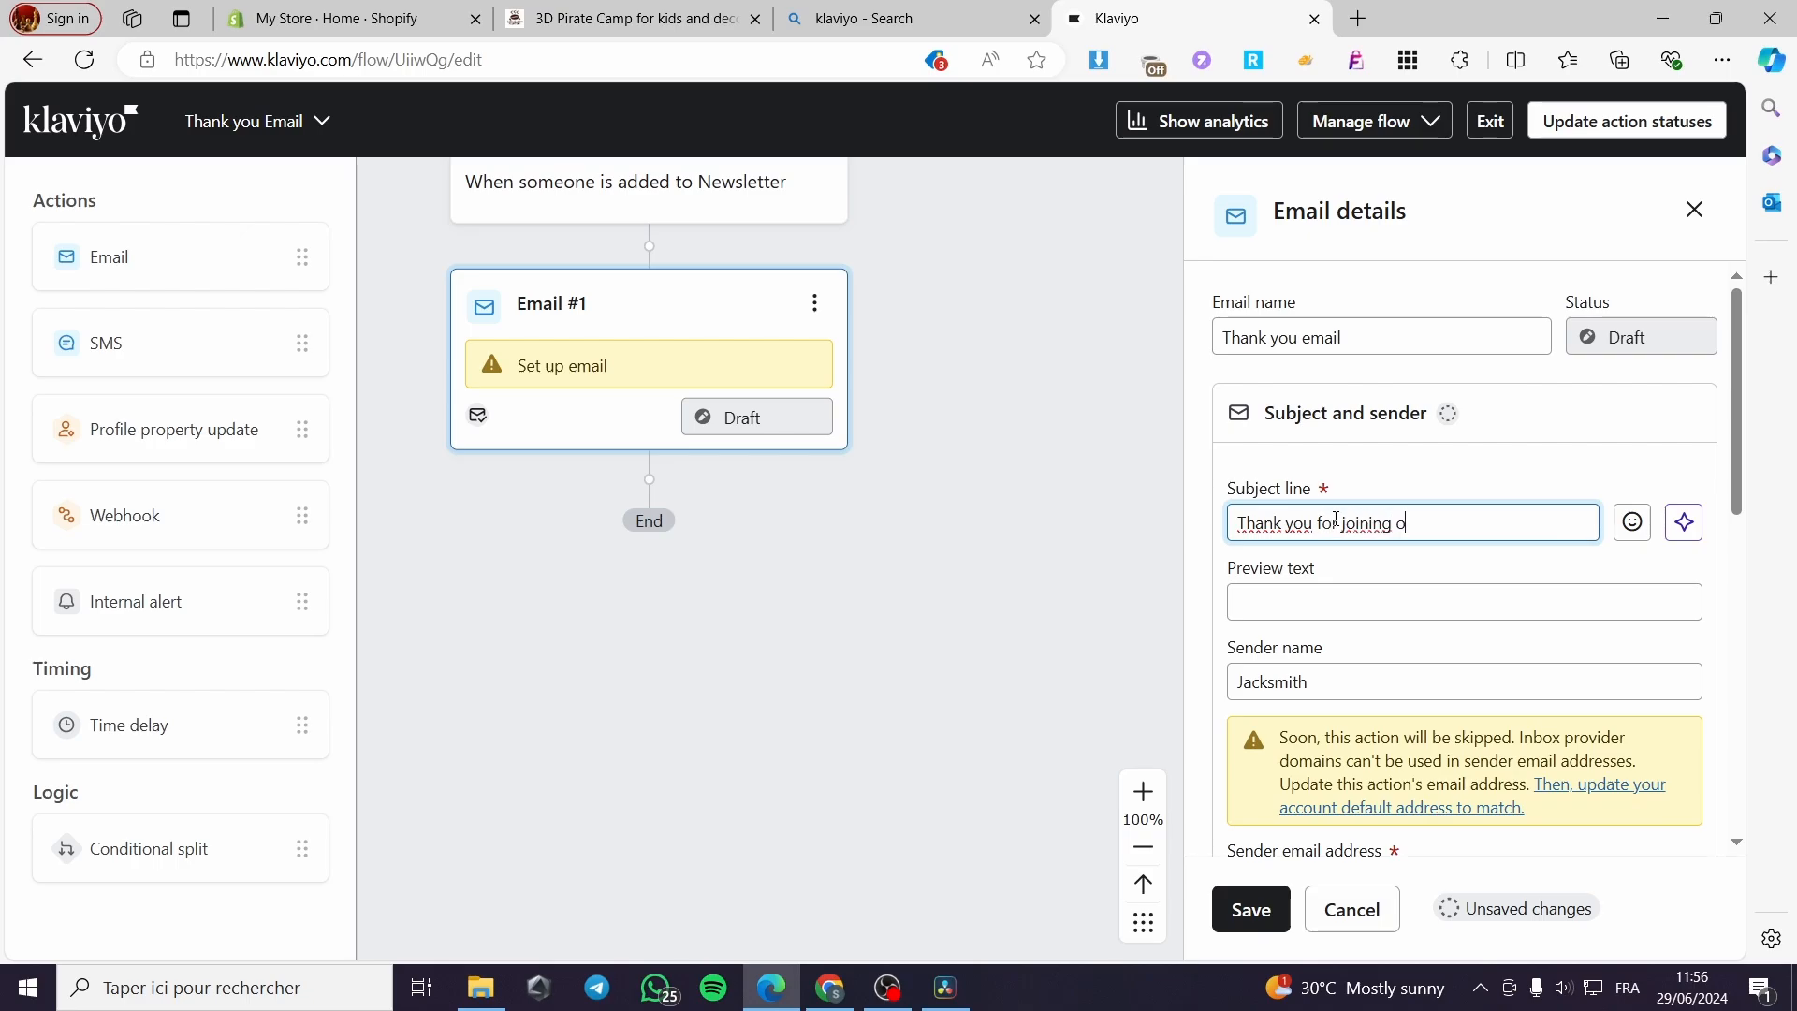
type("ut community")
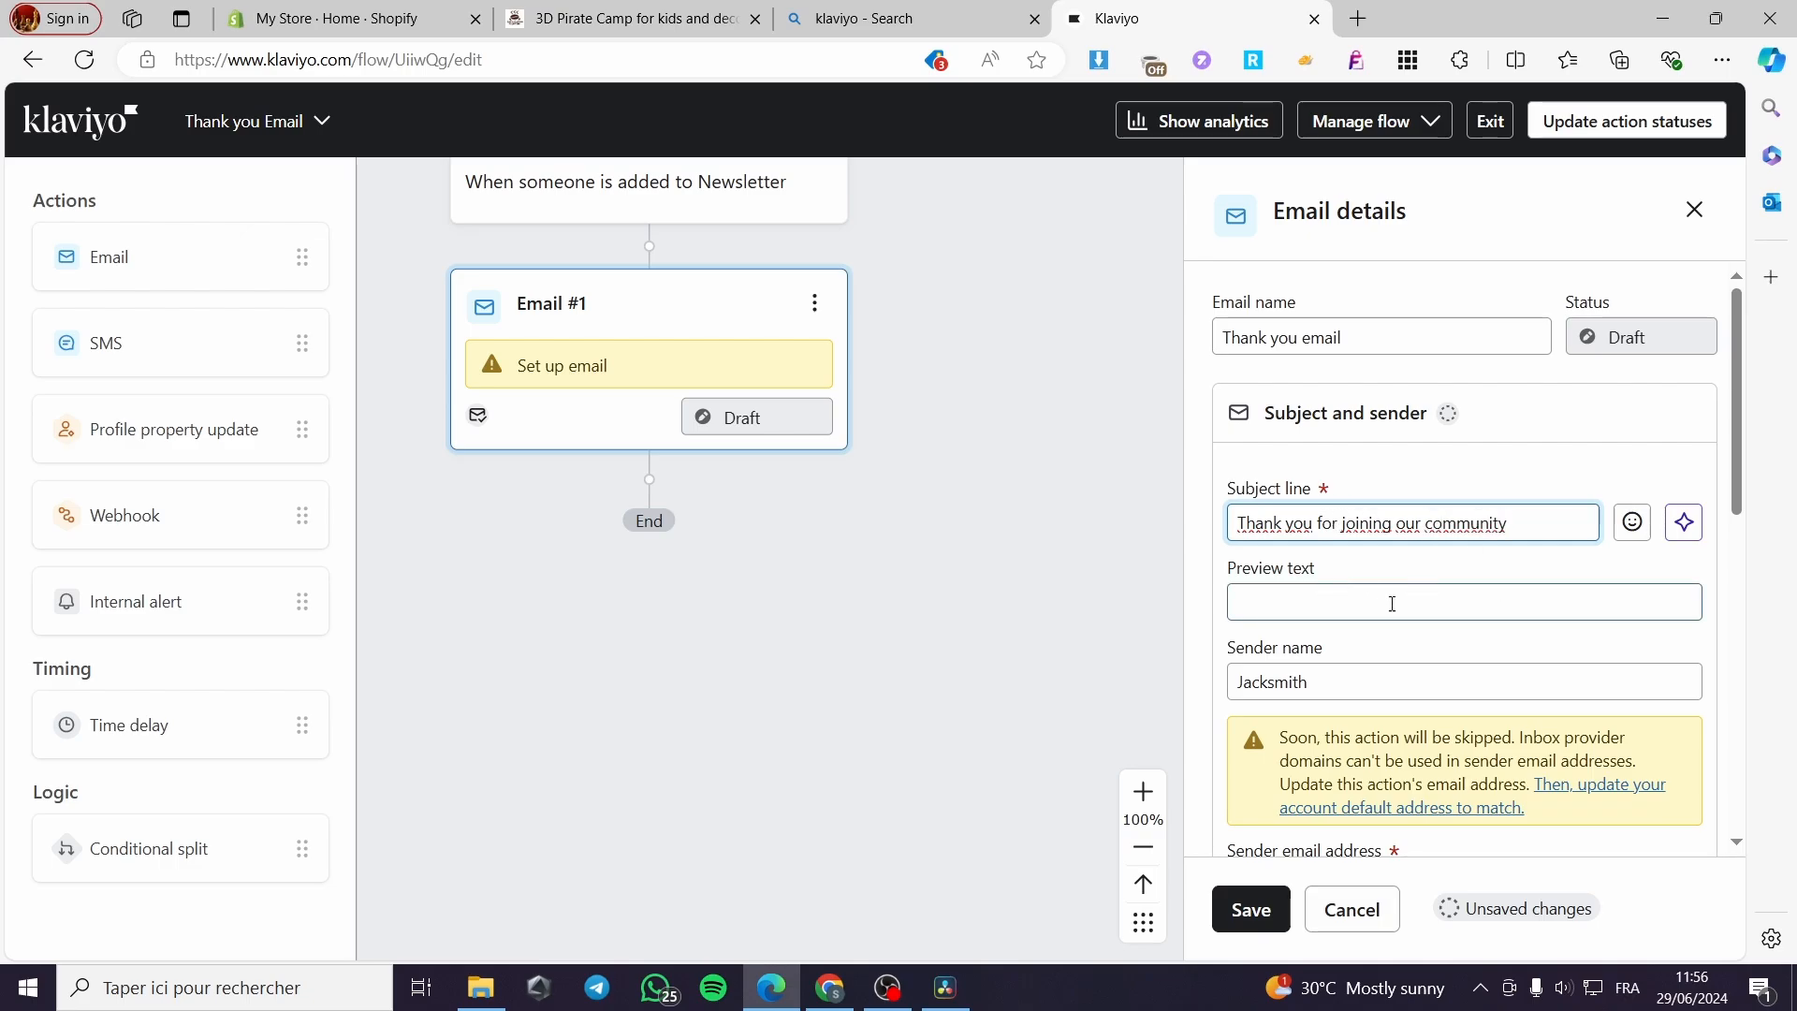
Step: Copy the subject line "Thank you for joining our community" into the preview text
left_click_drag(1524, 521, 1149, 531)
key("ctrl+c")
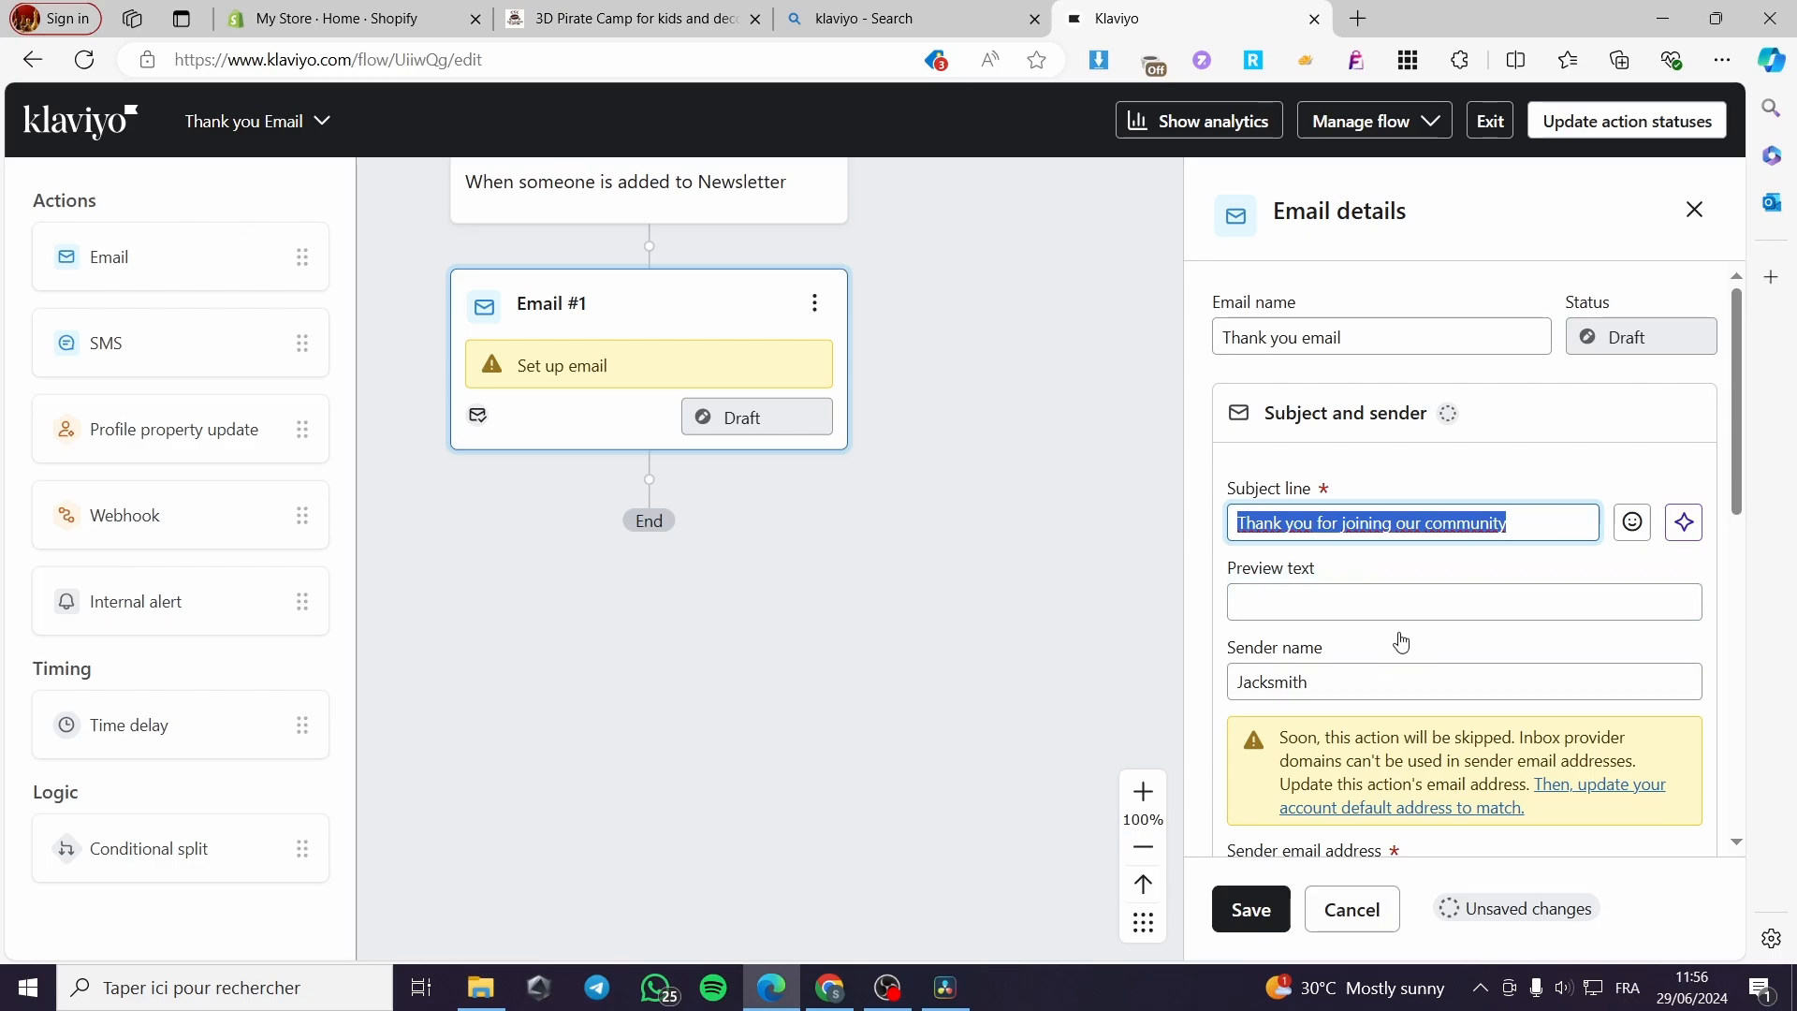
left_click(1404, 613)
key("ctrl+v")
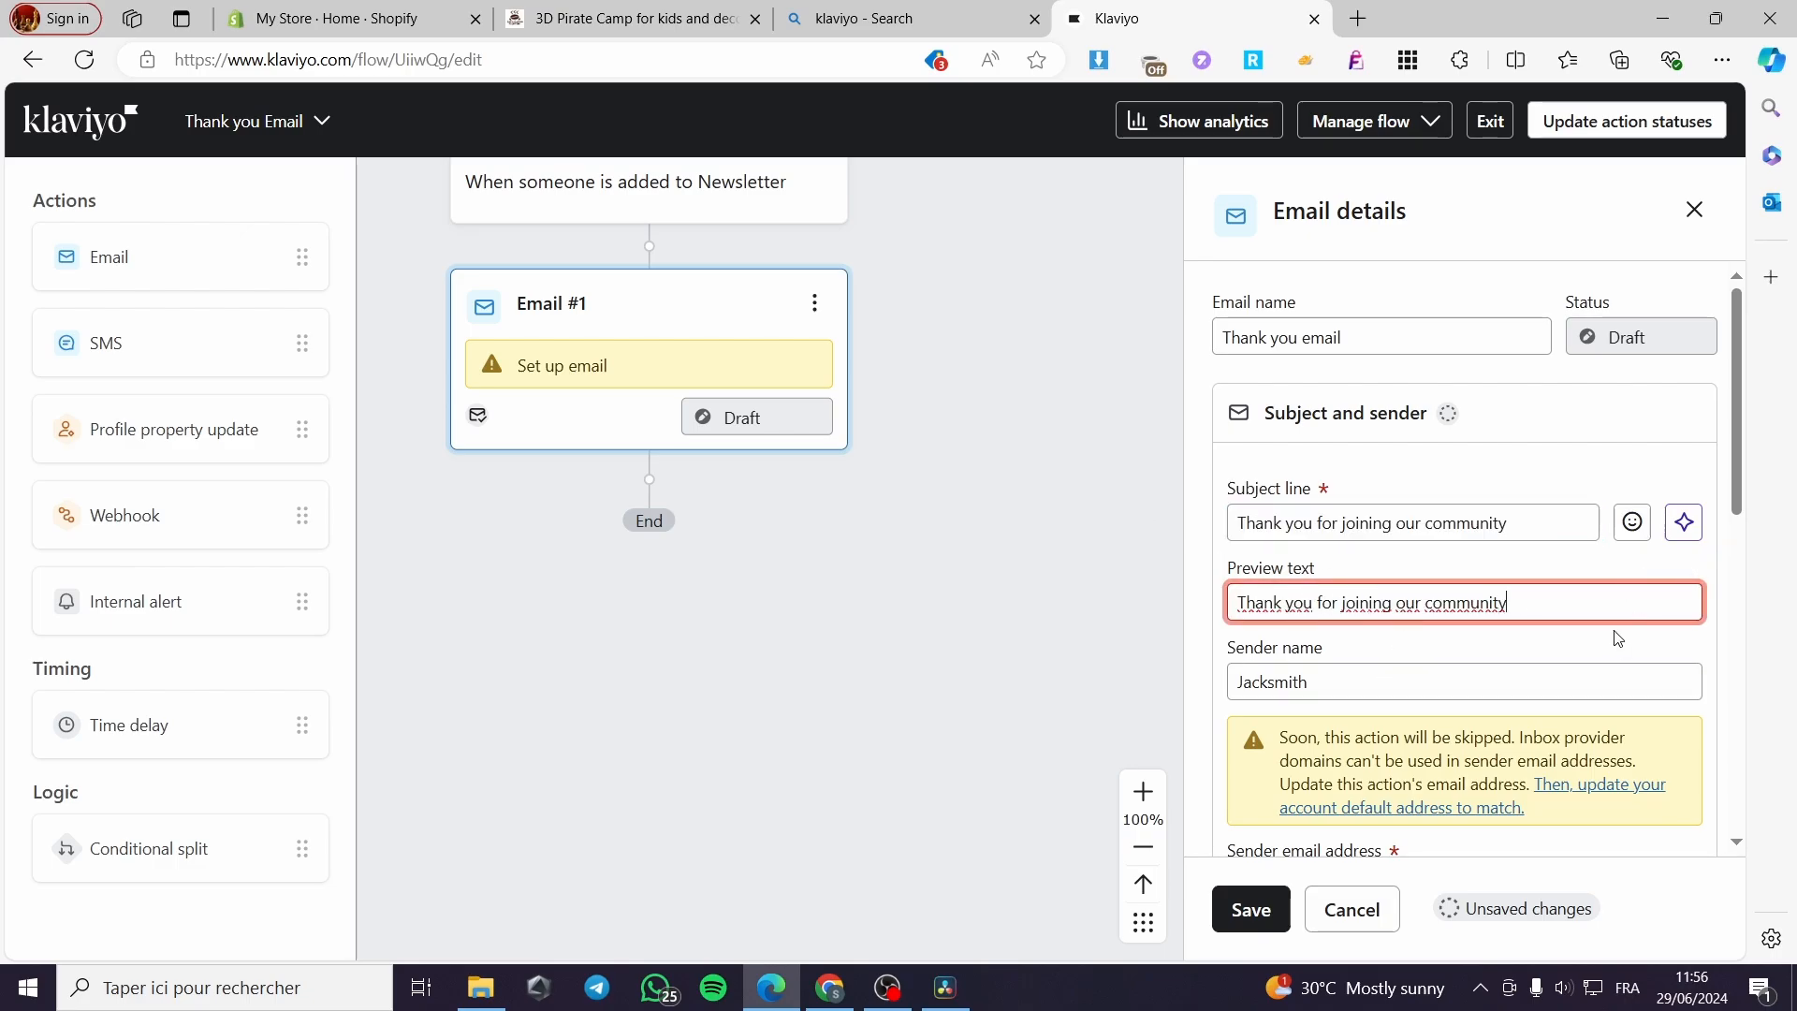
Step: Browse the template library for the email's content and use the "Summer - Newsletter" template
scroll(1617, 634, "down", 3)
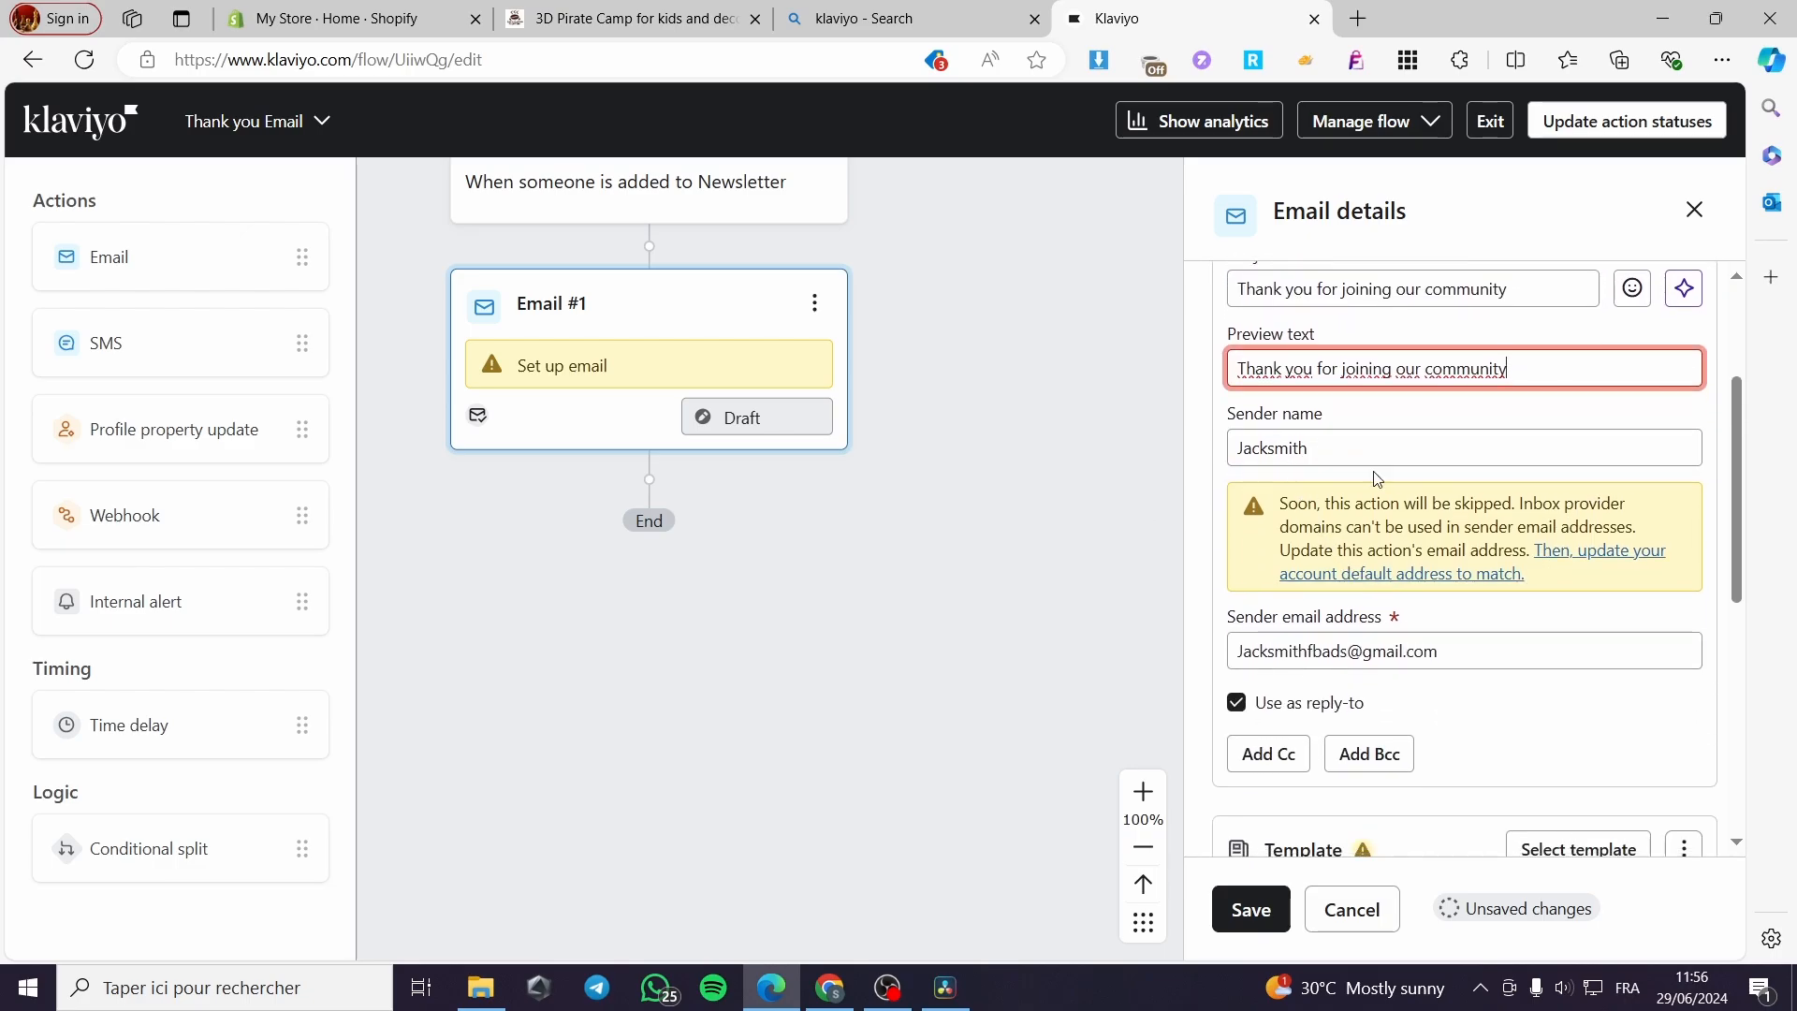
scroll(1524, 443, "down", 3)
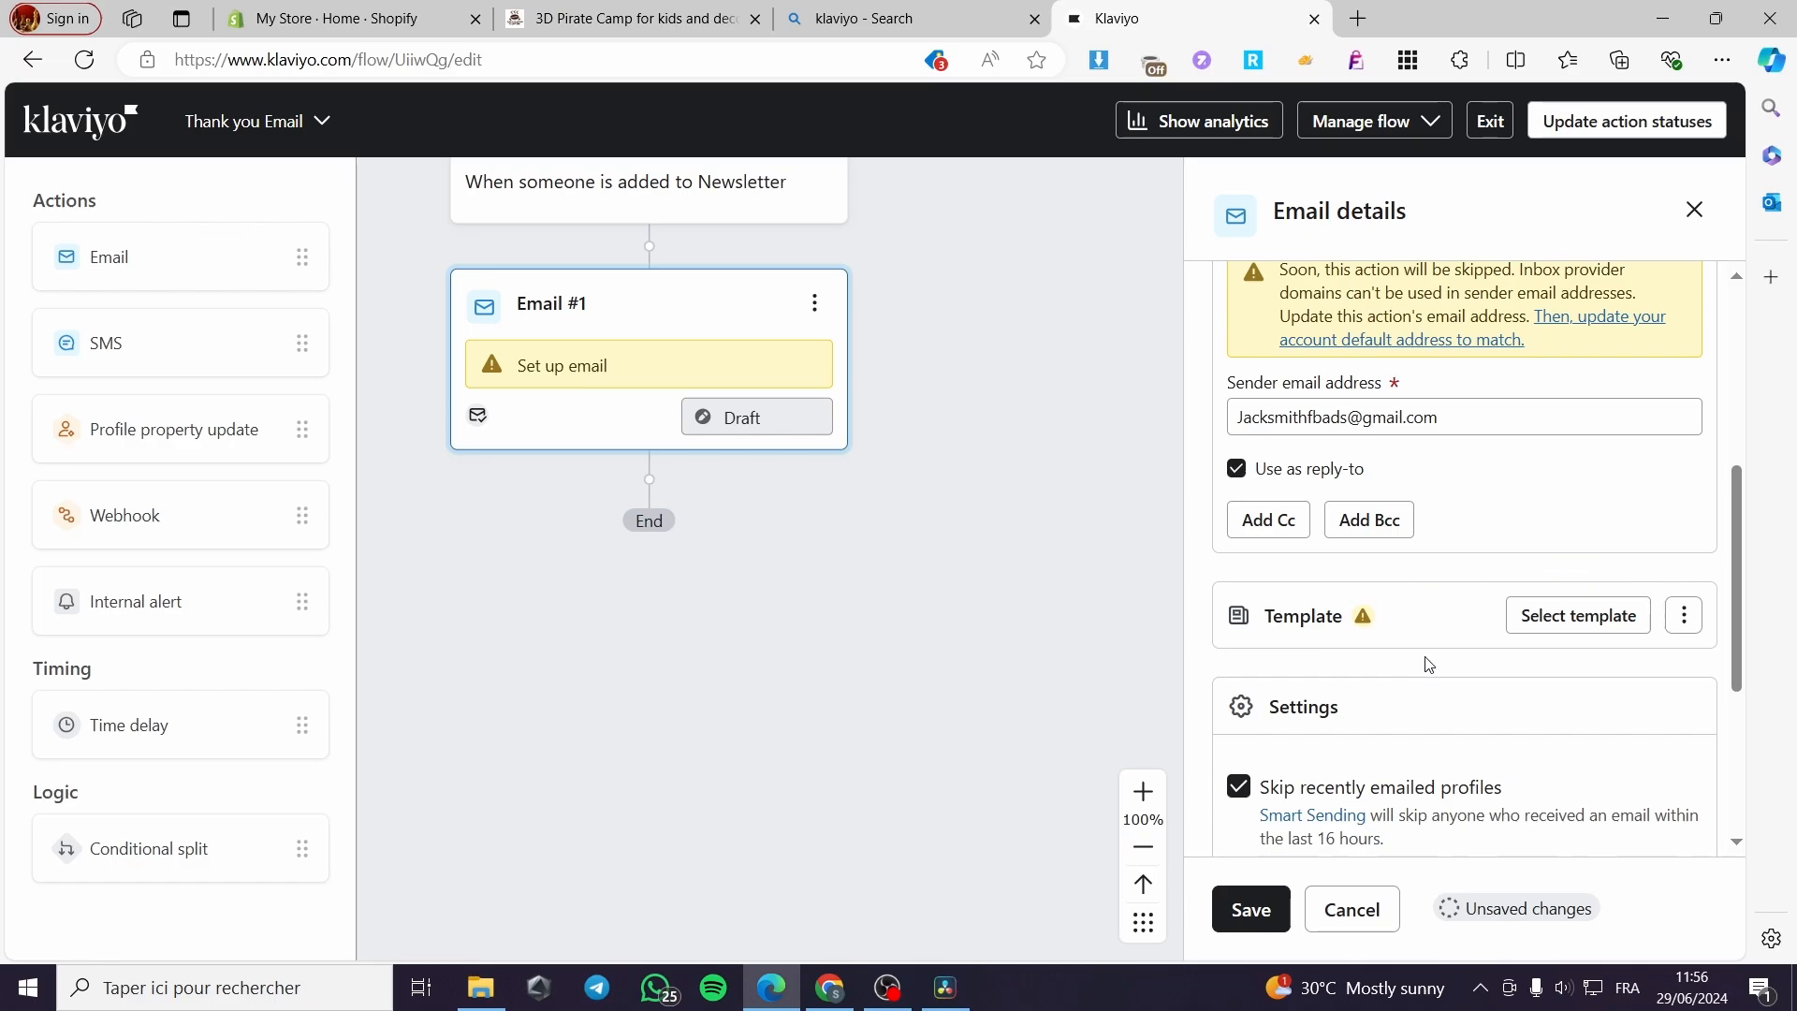
left_click(1581, 616)
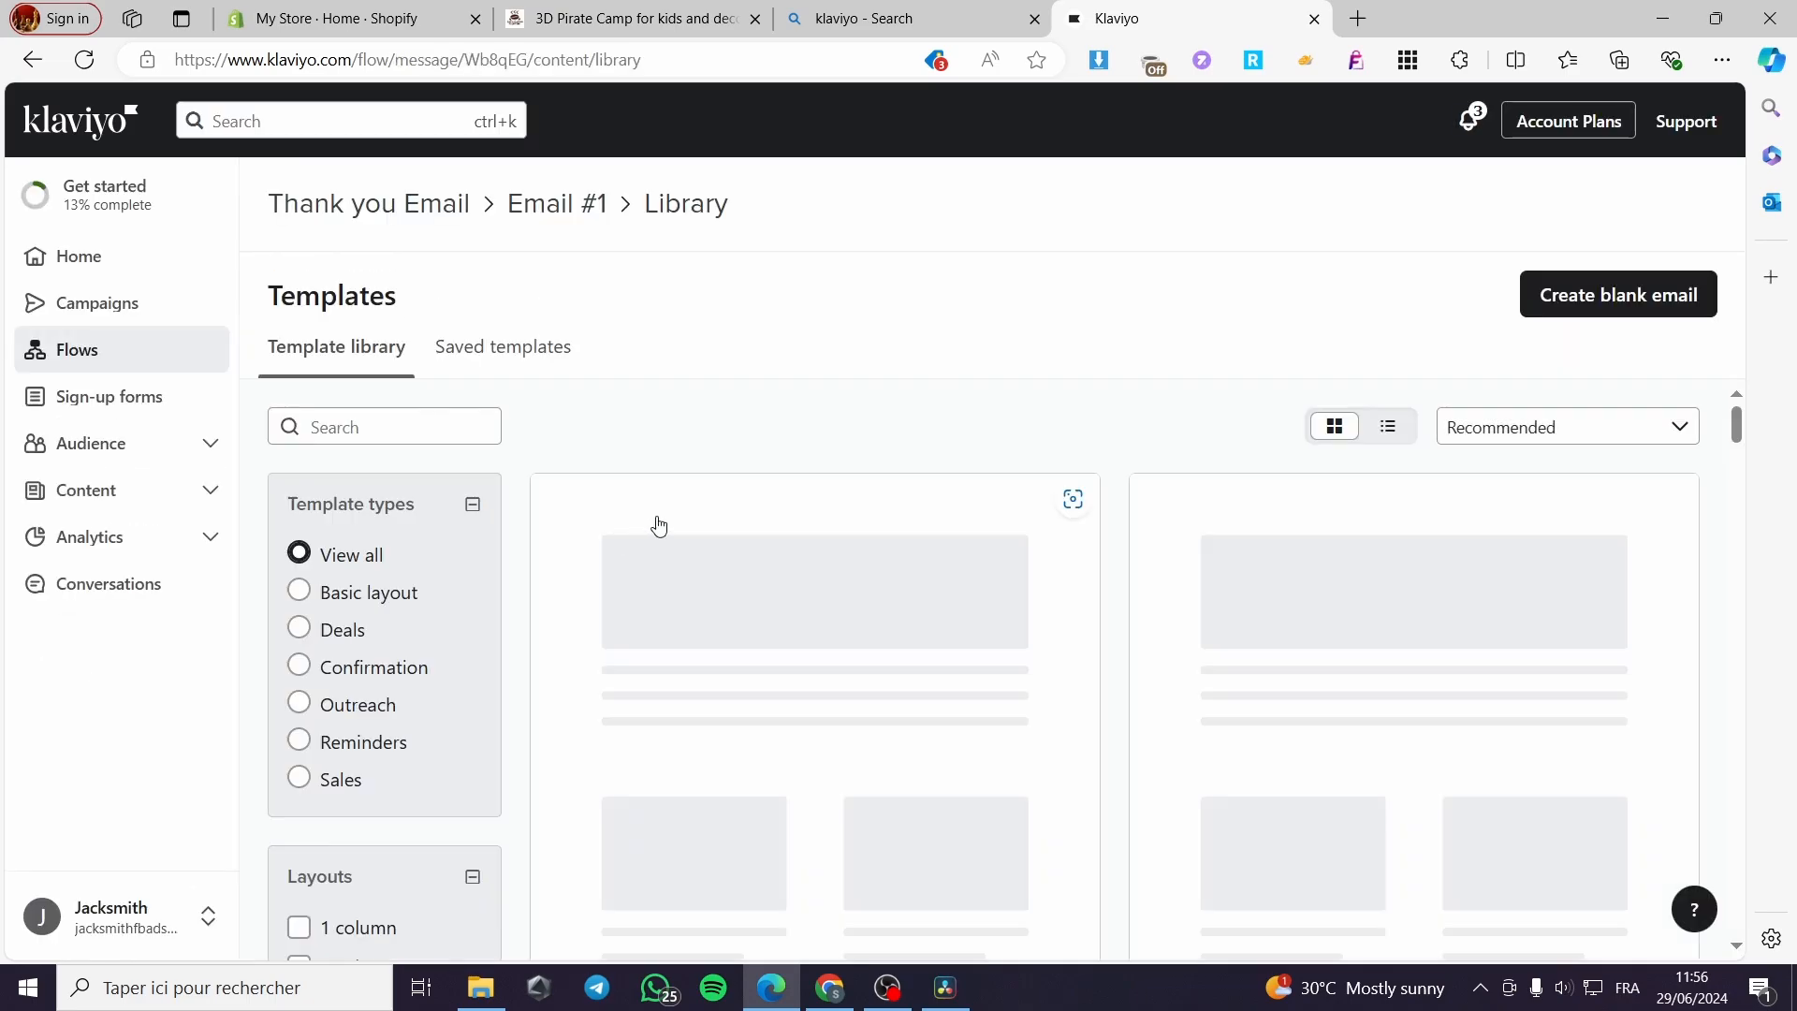
scroll(1074, 462, "down", 3)
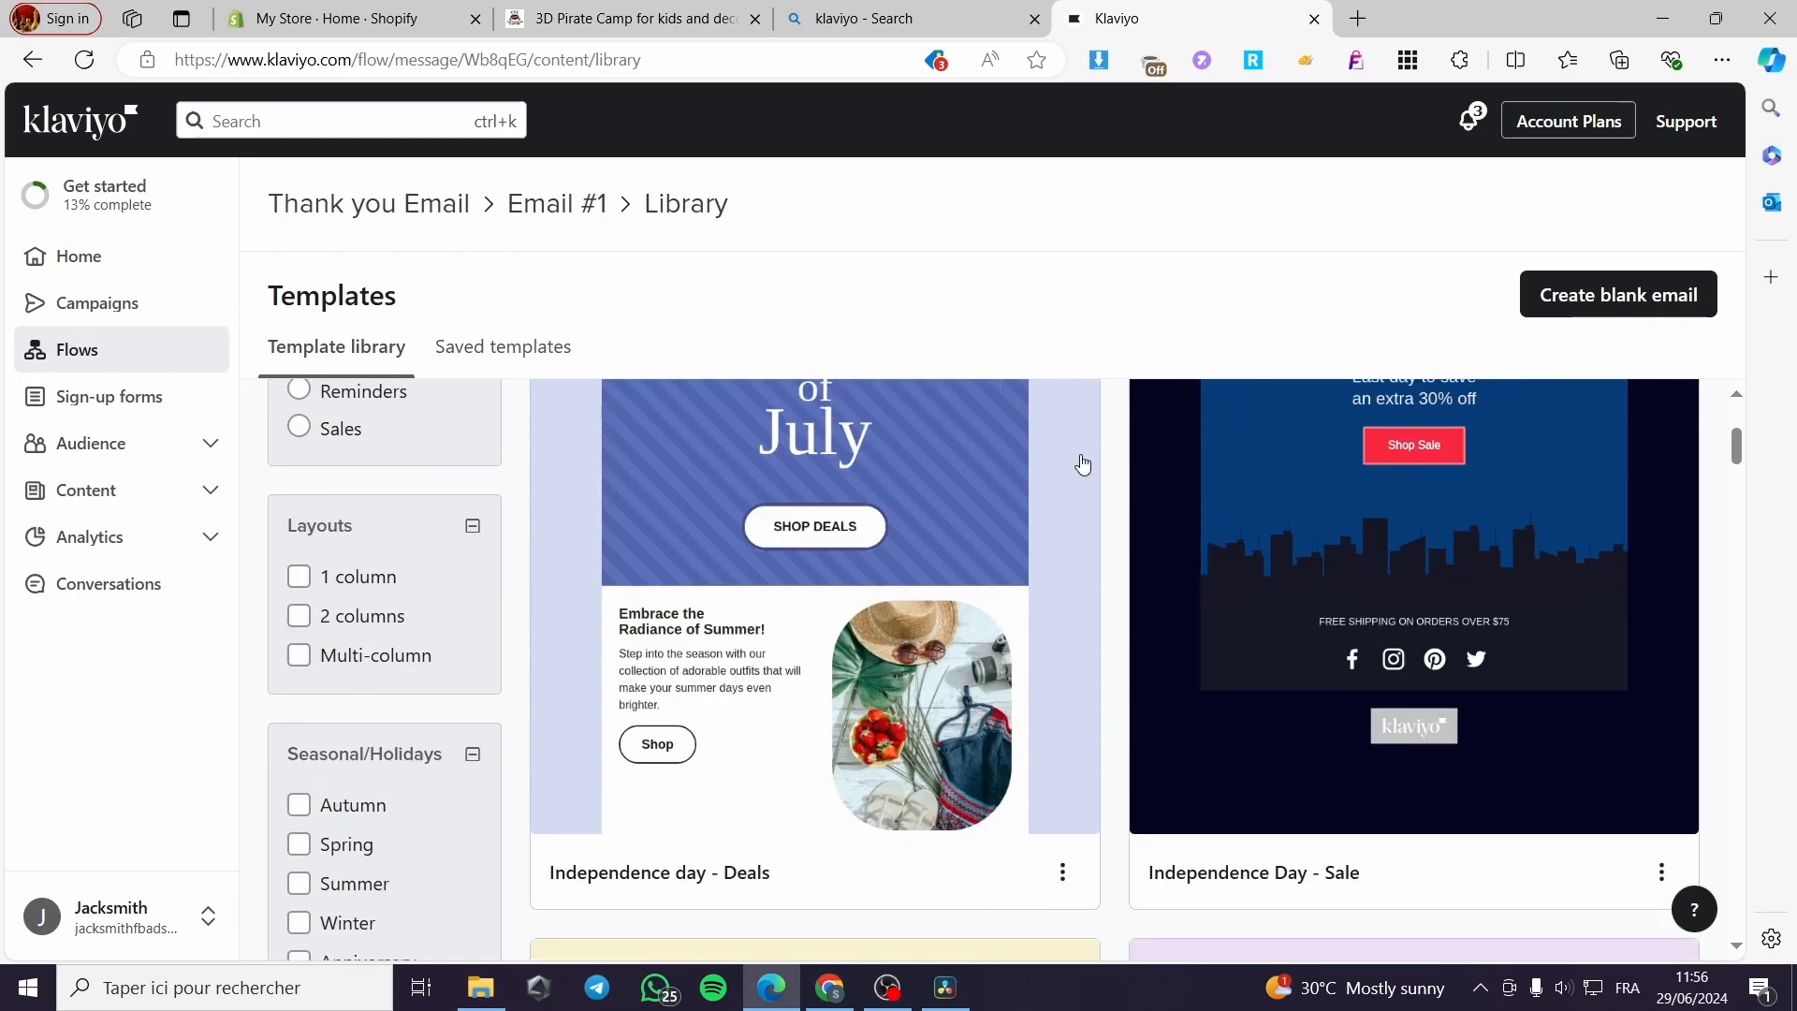
scroll(1075, 522, "down", 5)
scroll(1074, 522, "down", 1)
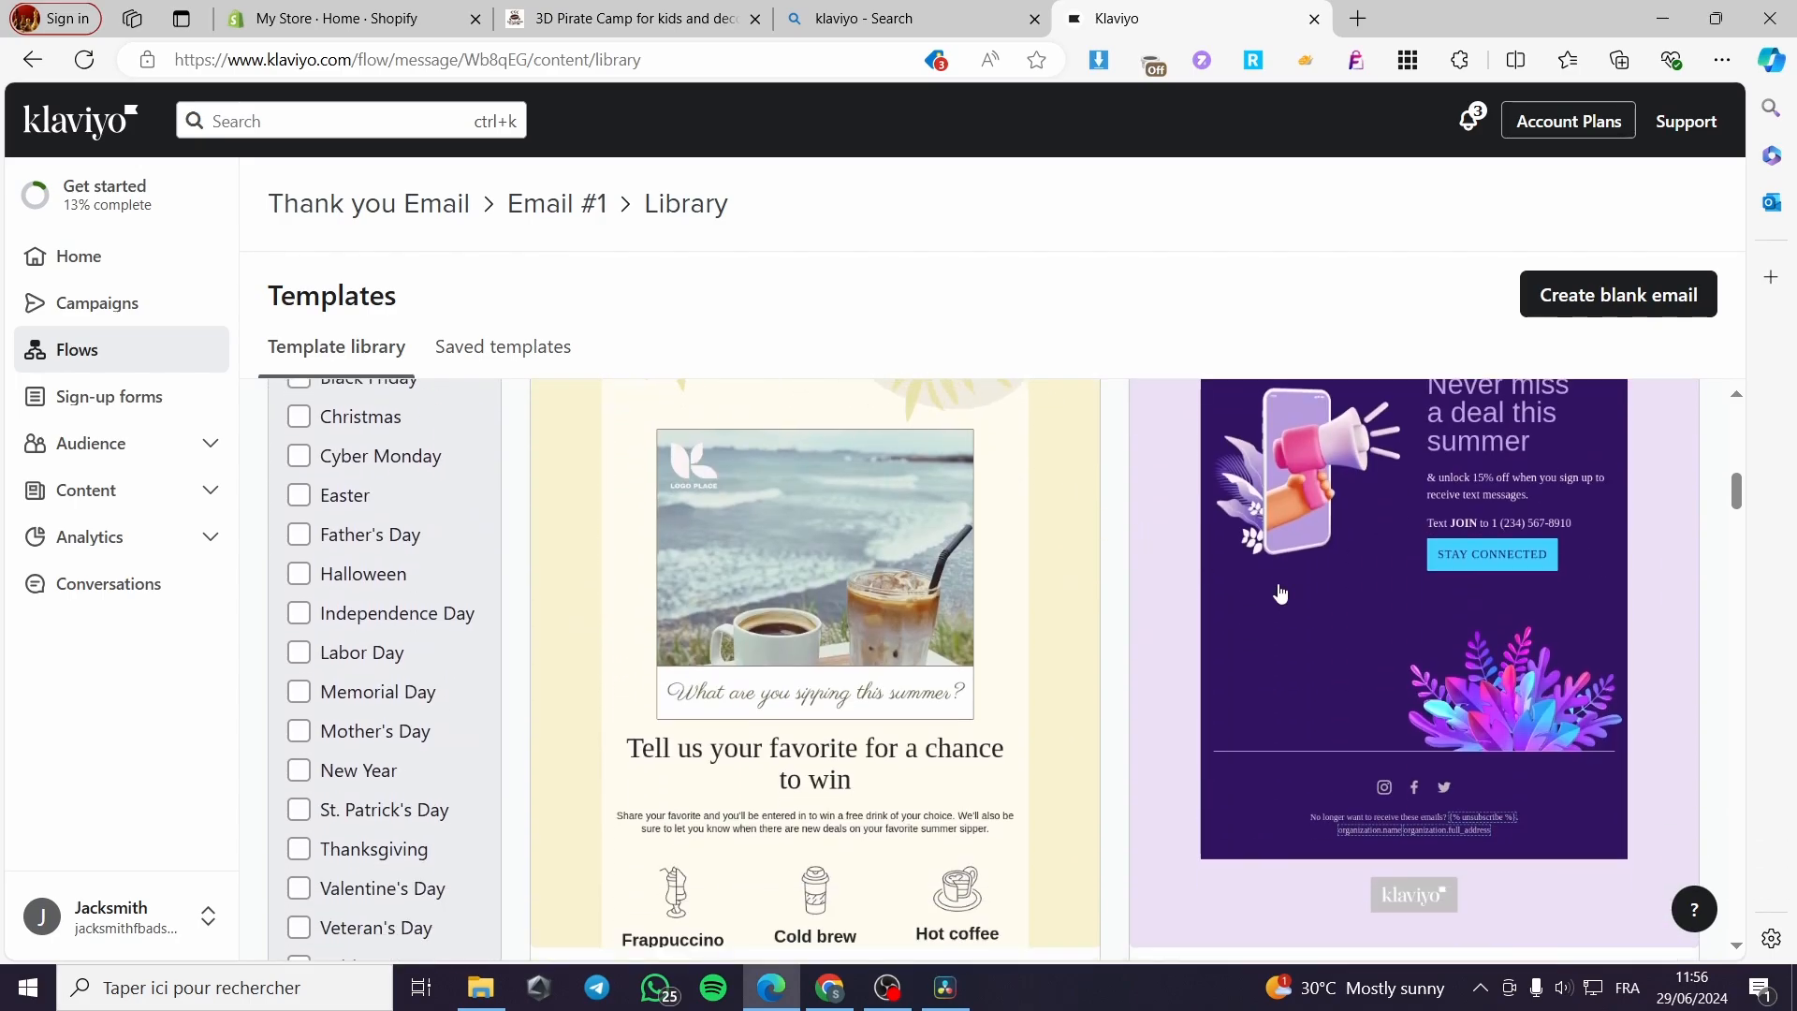
scroll(1280, 593, "down", 6)
scroll(1048, 561, "down", 5)
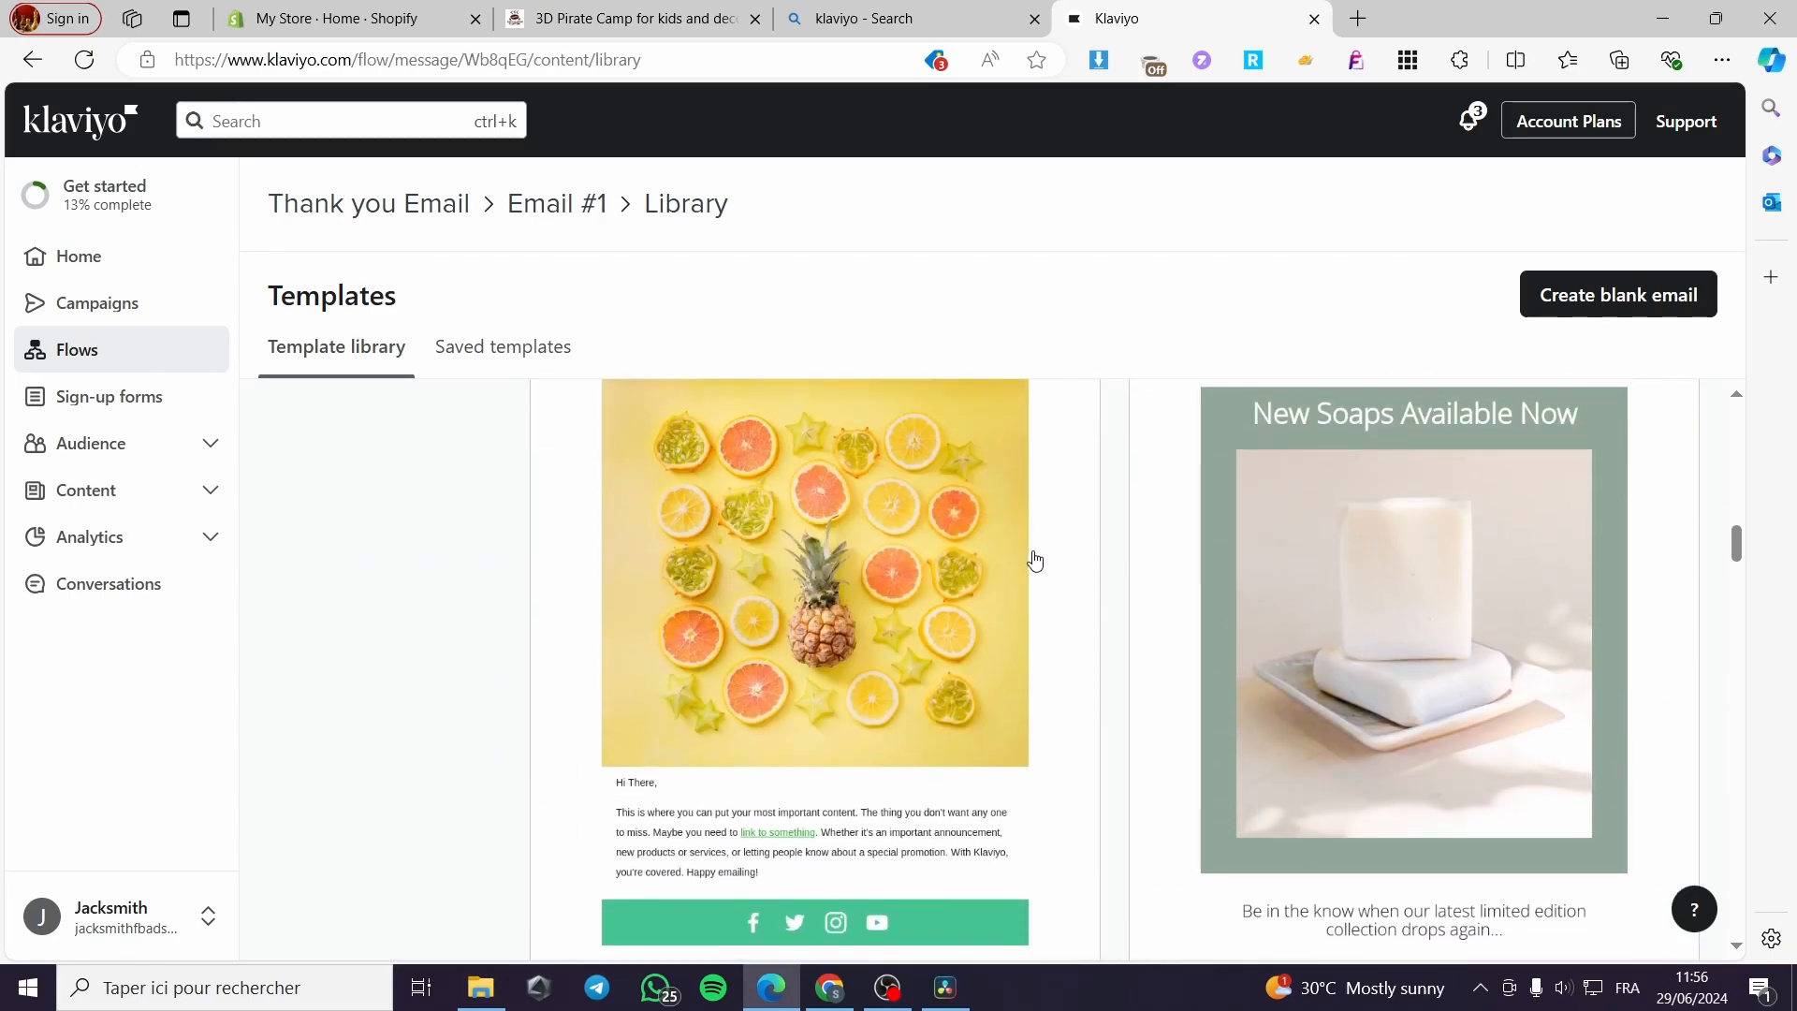
scroll(1096, 622, "down", 6)
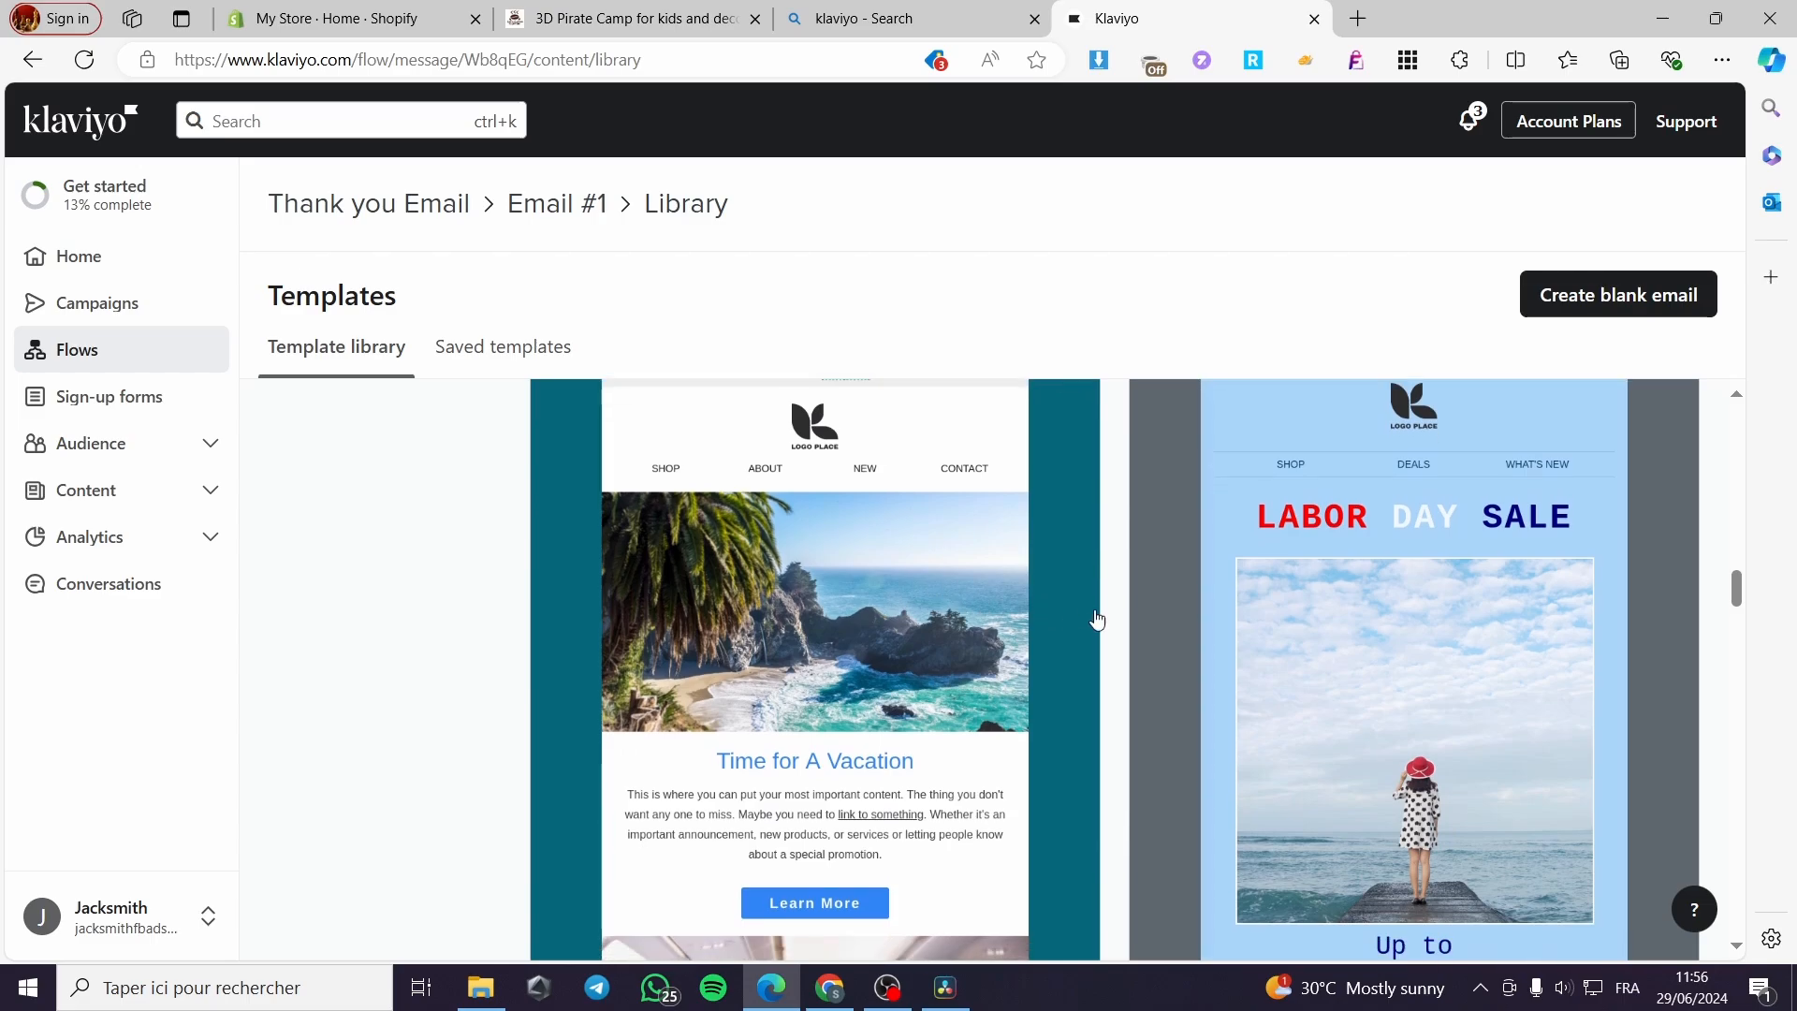
scroll(1044, 634, "up", 5)
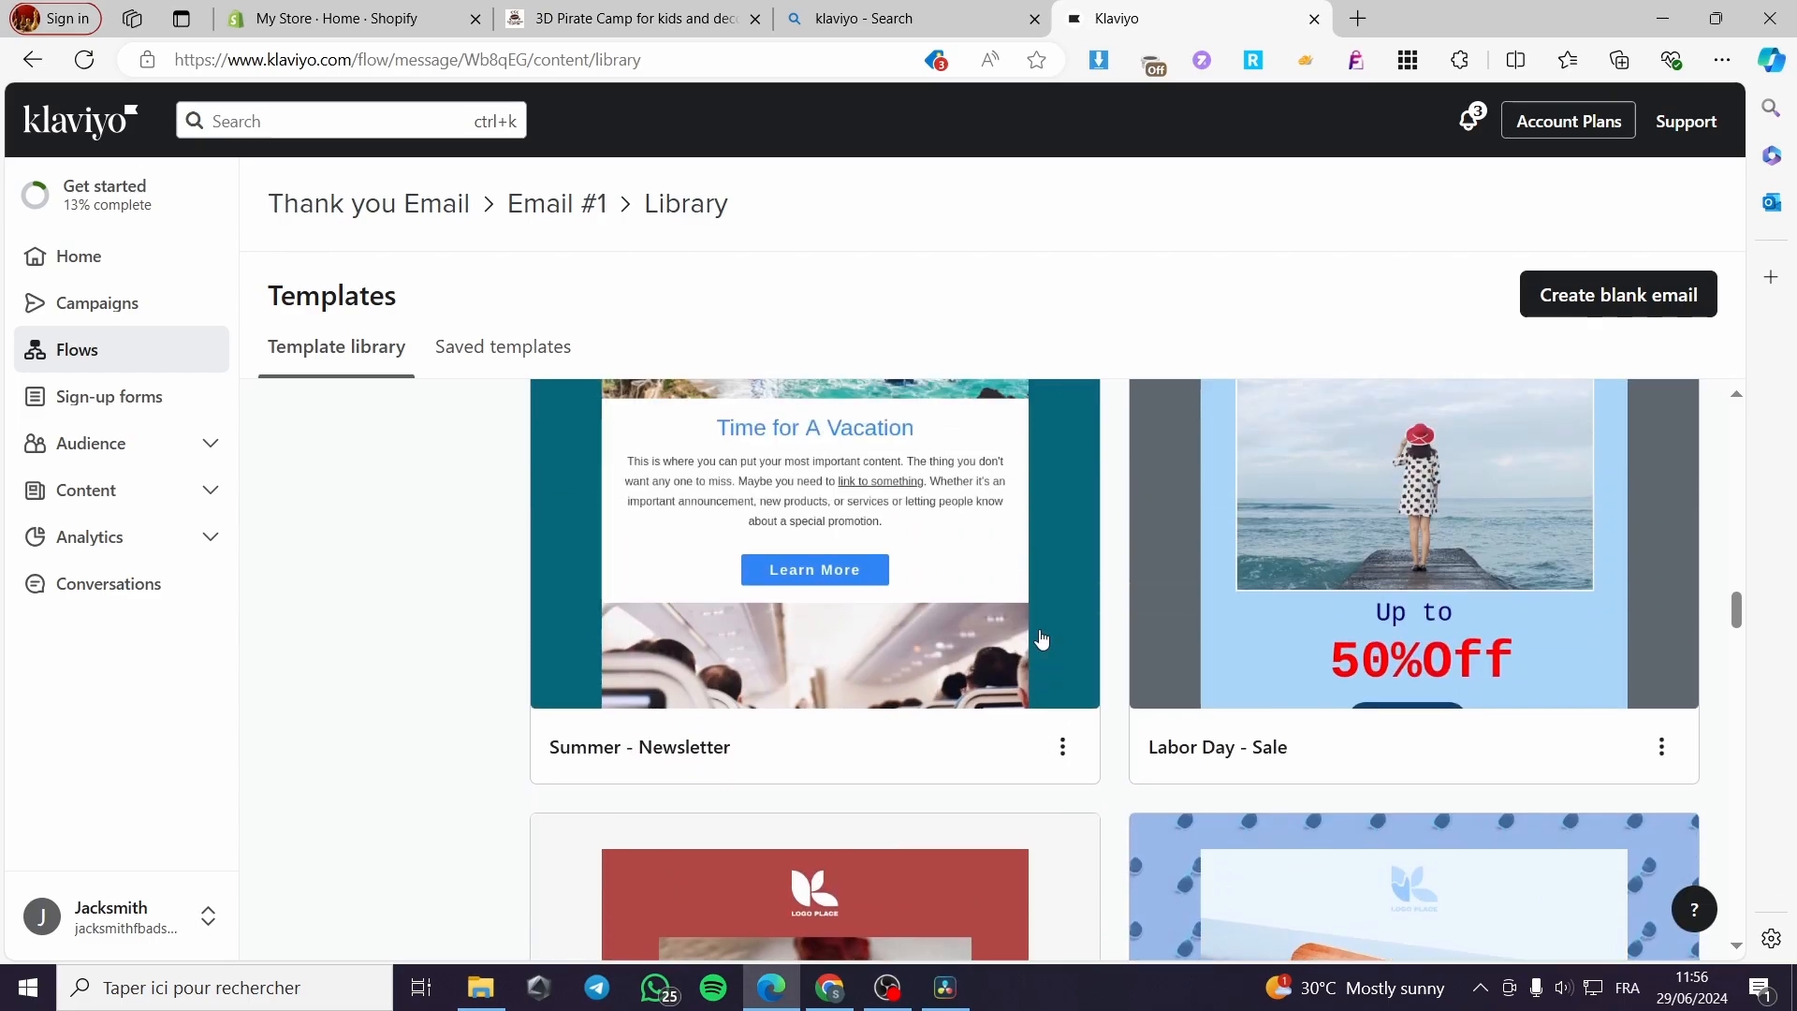
left_click(822, 558)
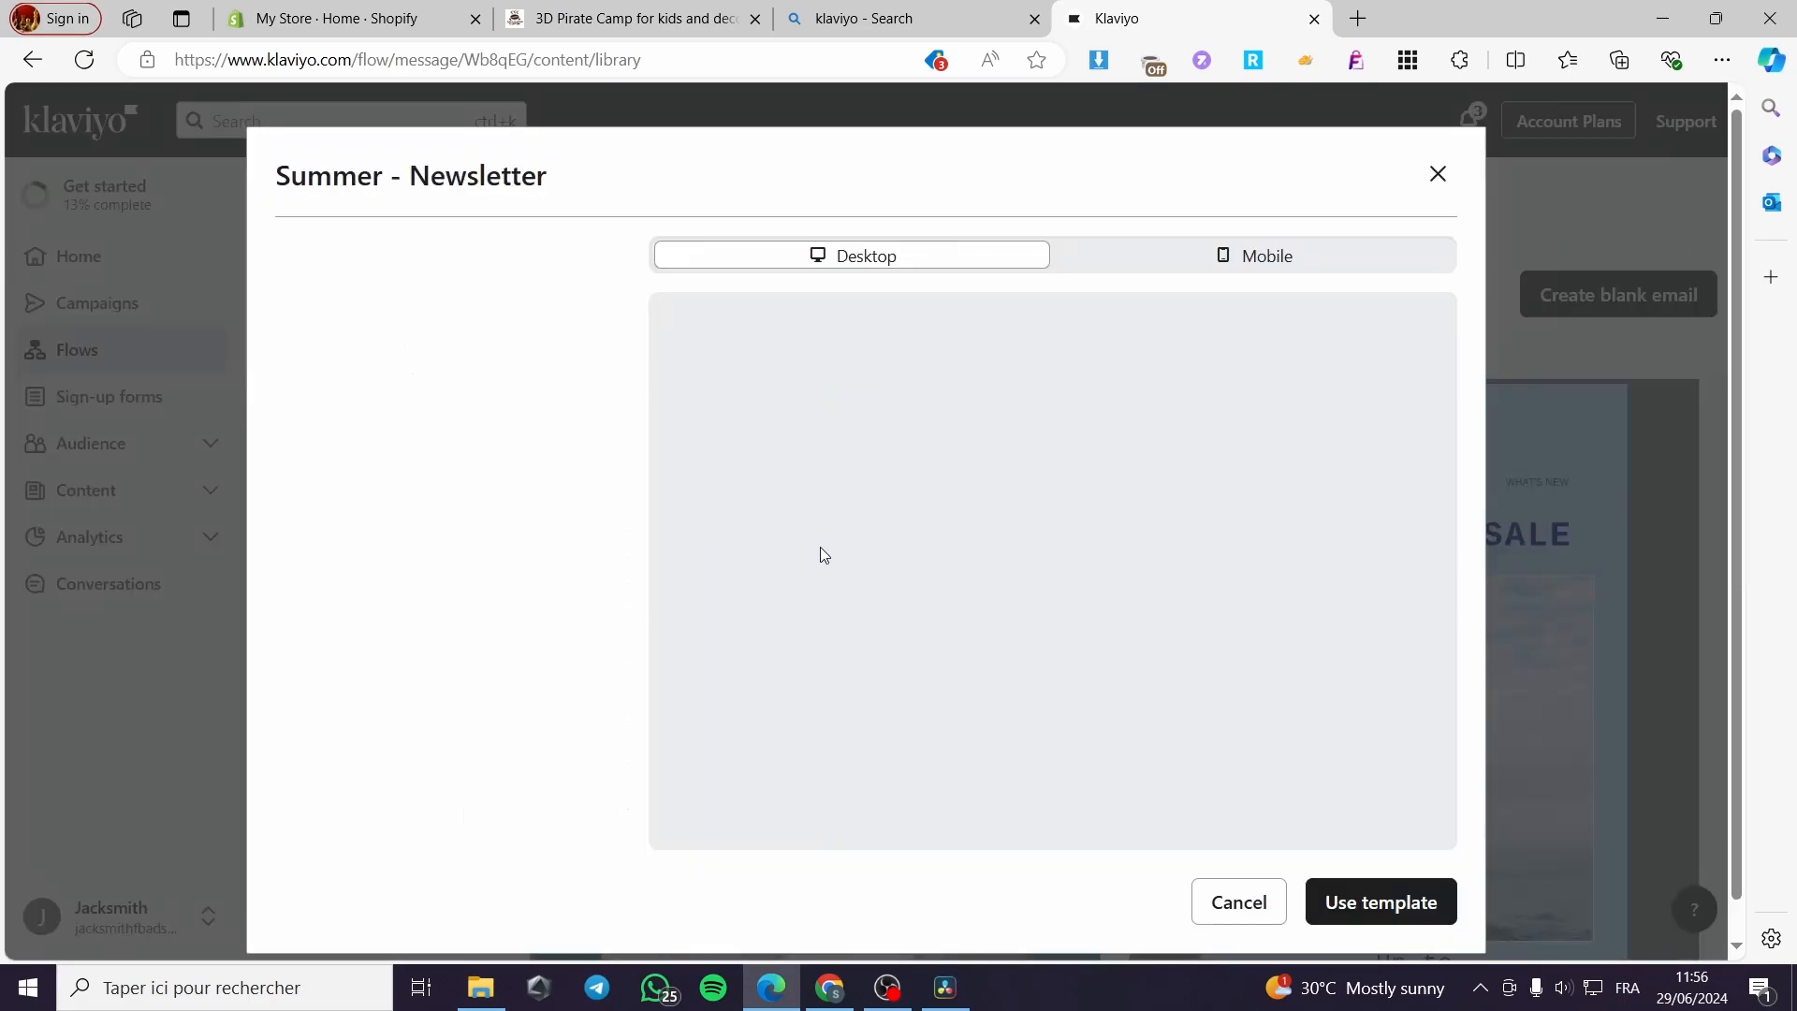
left_click(1385, 915)
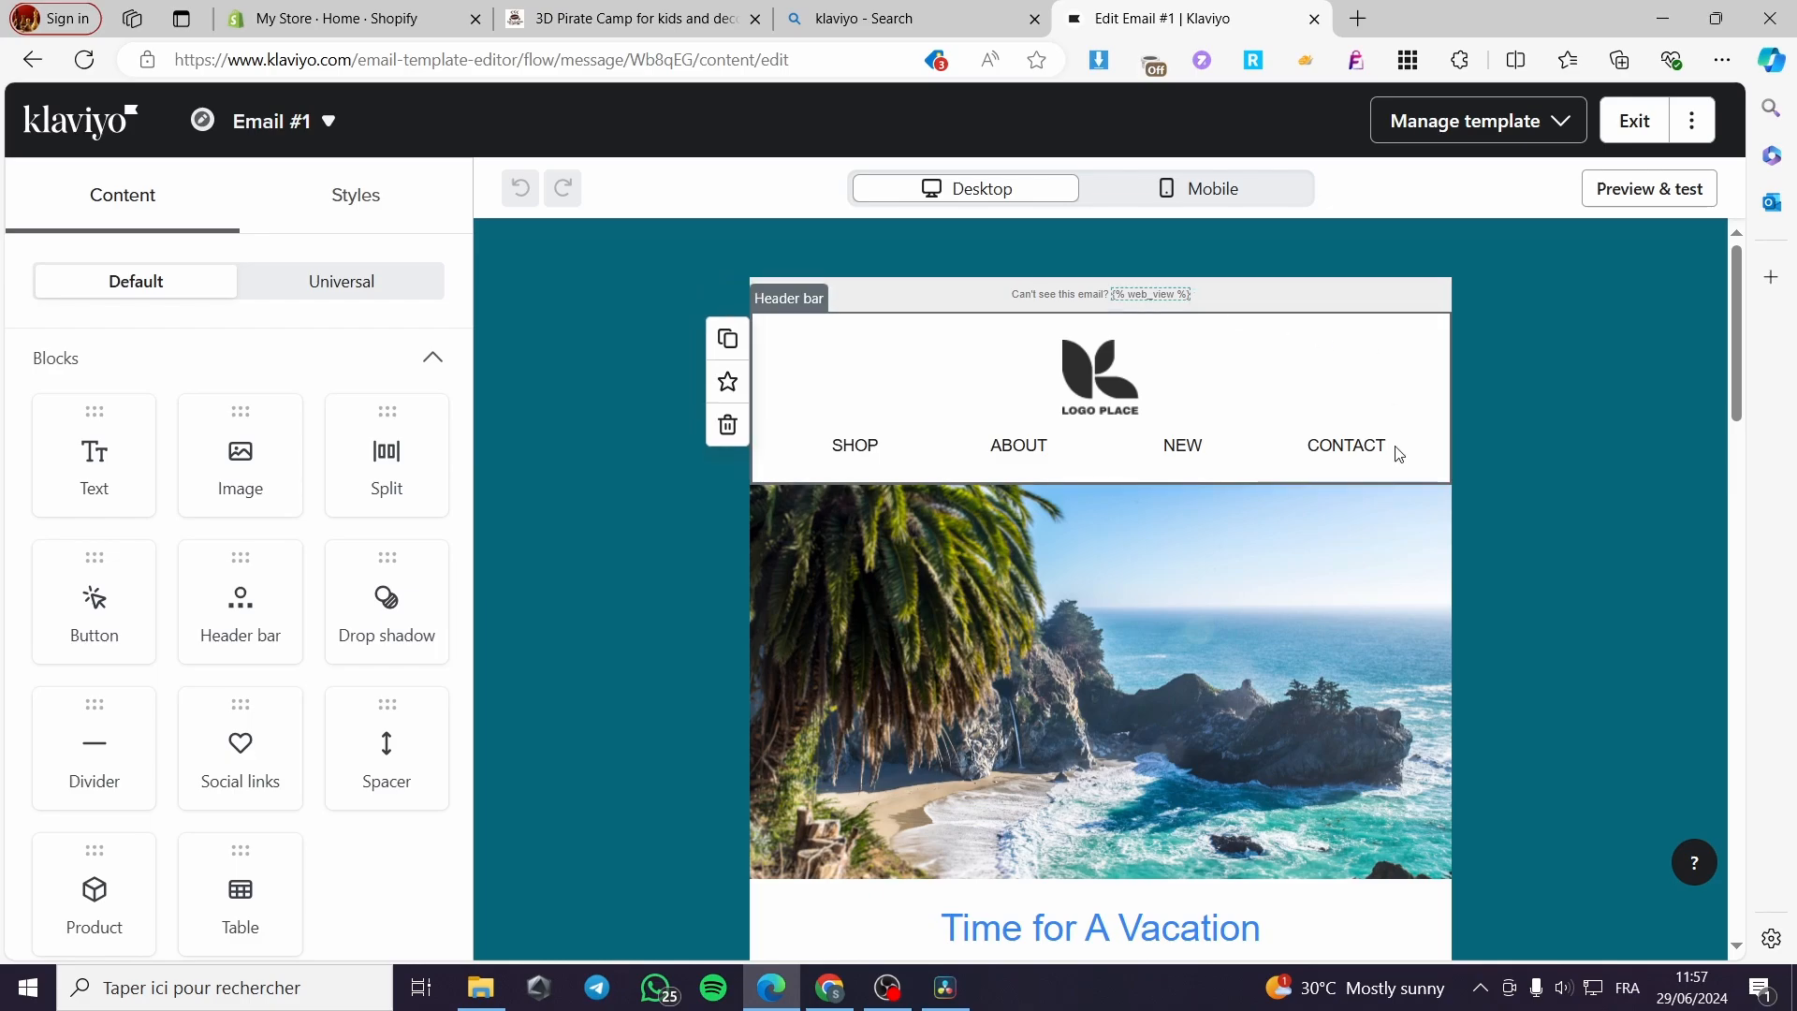
Step: Try adding an Image block between the header bar and the beach photo, and delete that block again
scroll(1395, 450, "down", 8)
scroll(1394, 444, "up", 10)
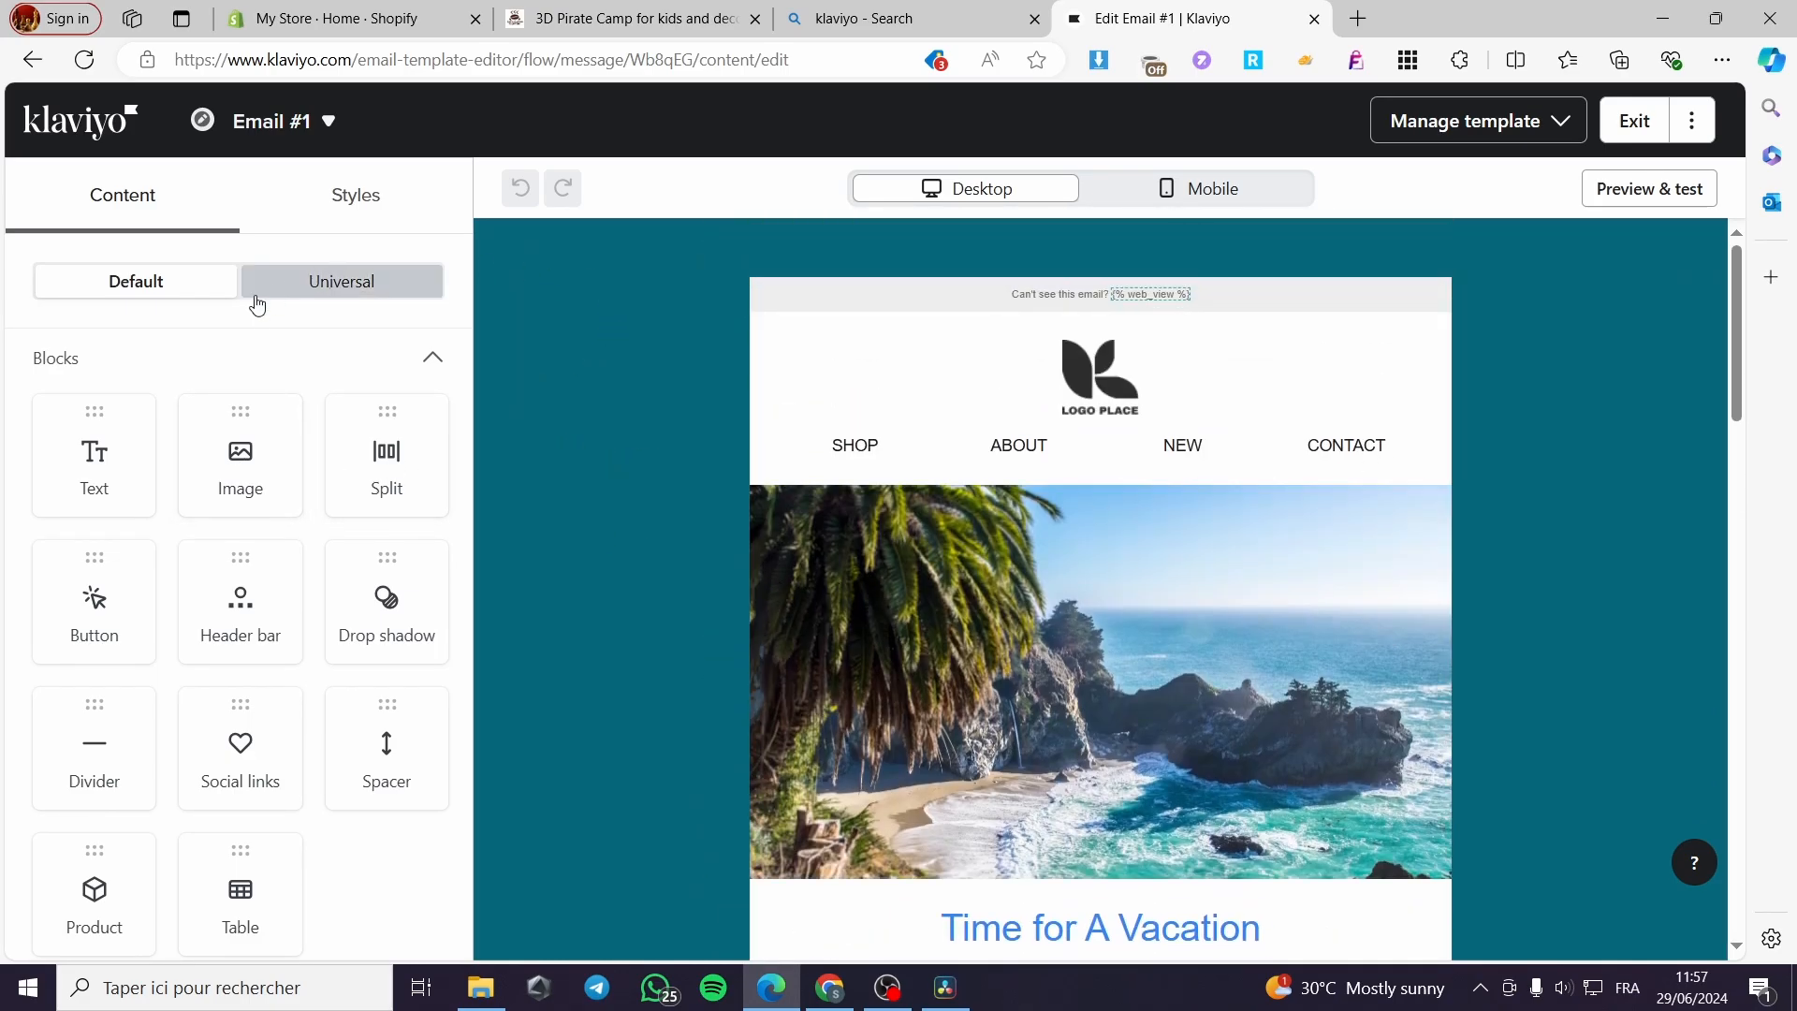
left_click_drag(388, 447, 241, 481)
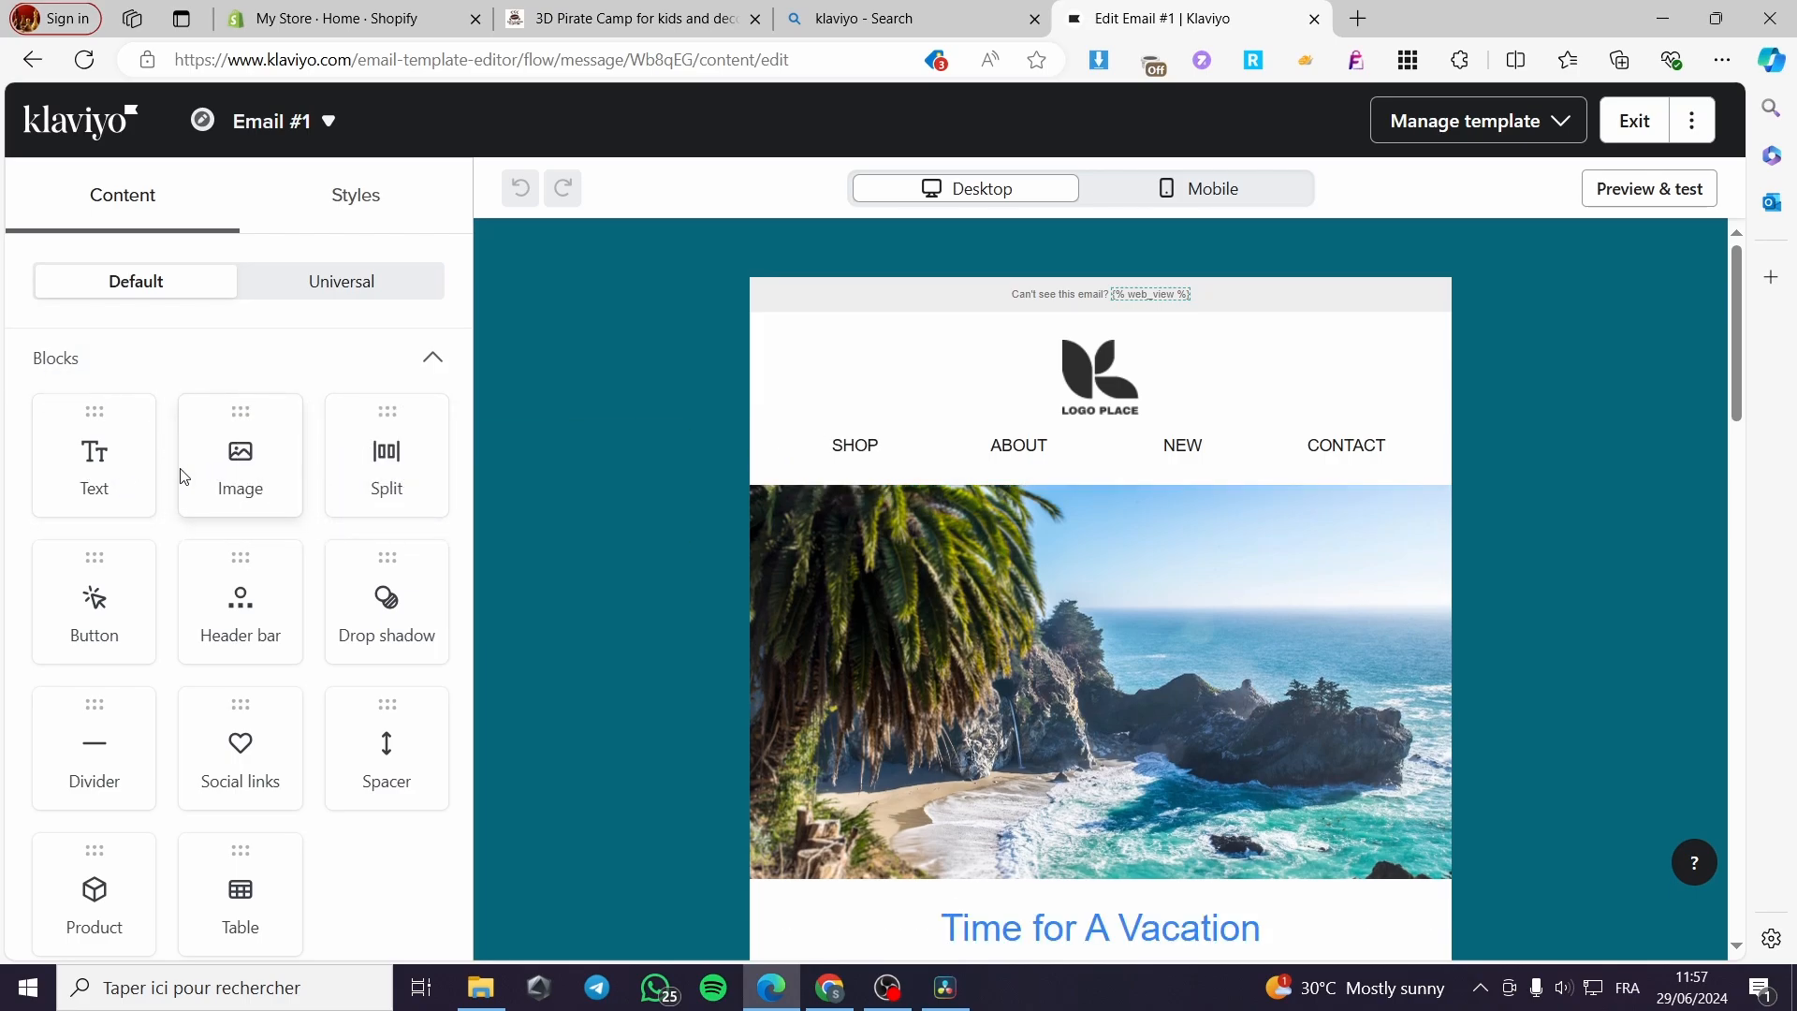
left_click_drag(224, 456, 1043, 476)
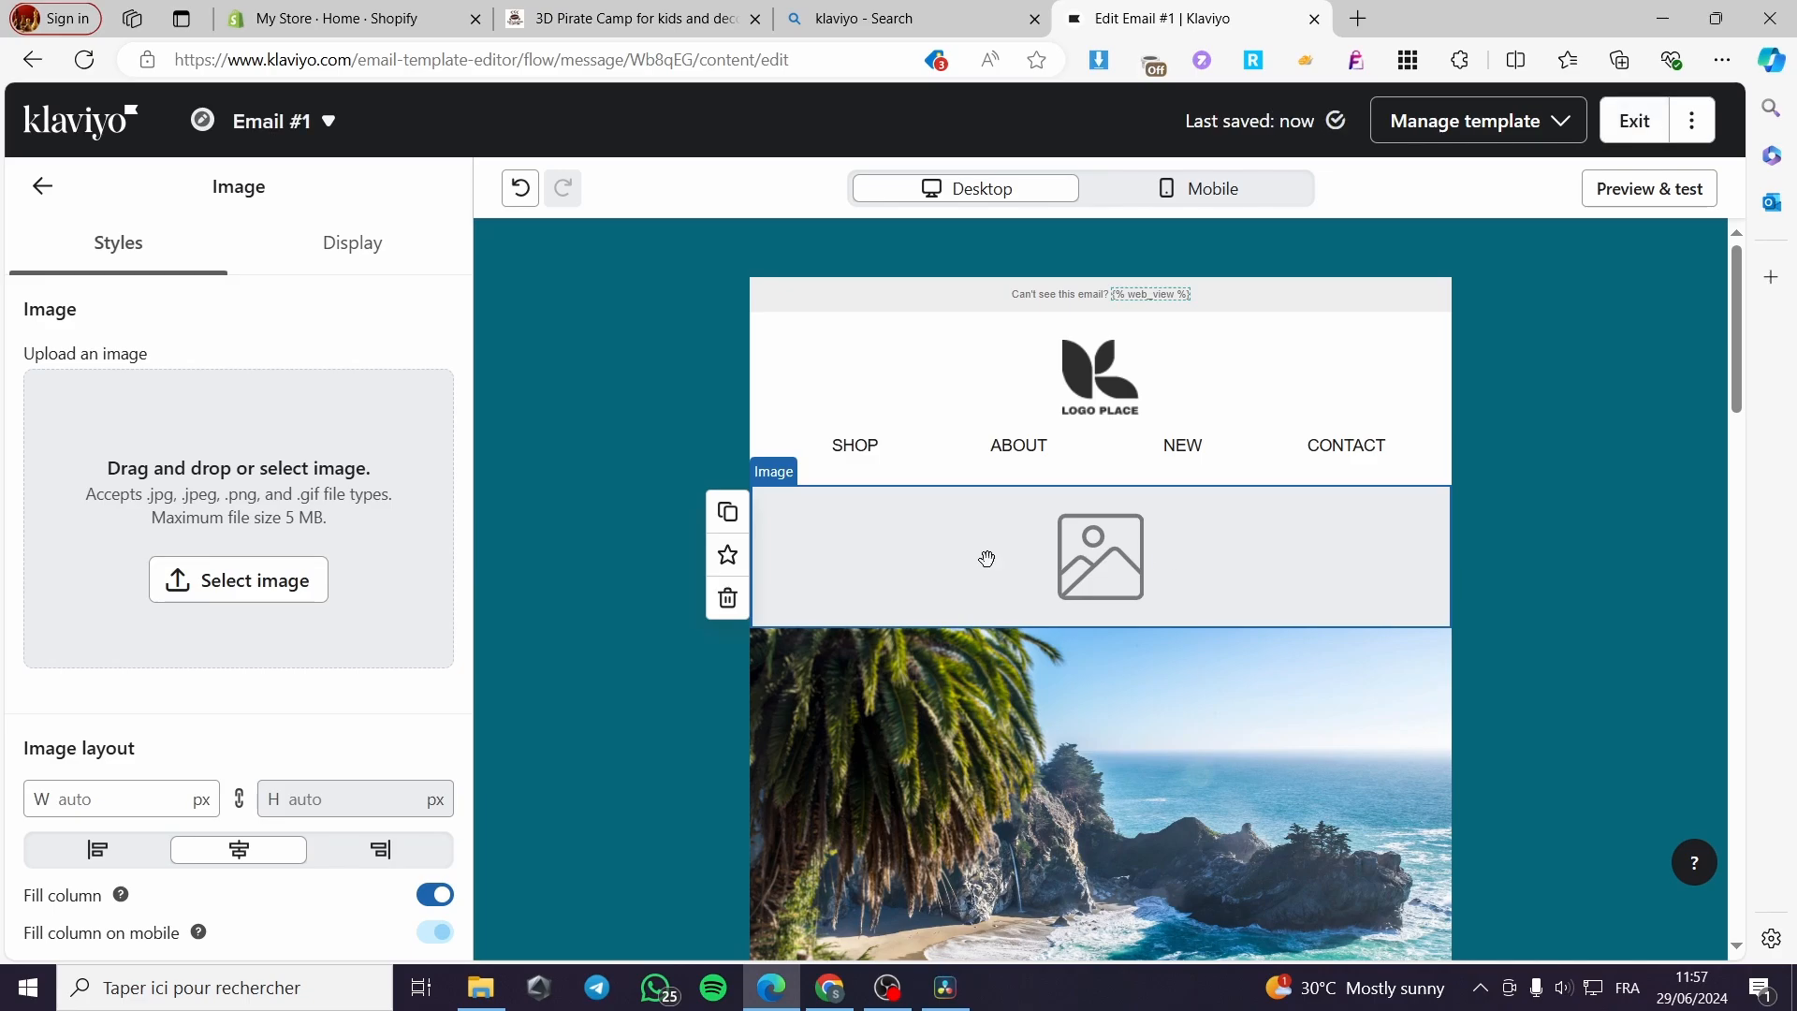
left_click(728, 599)
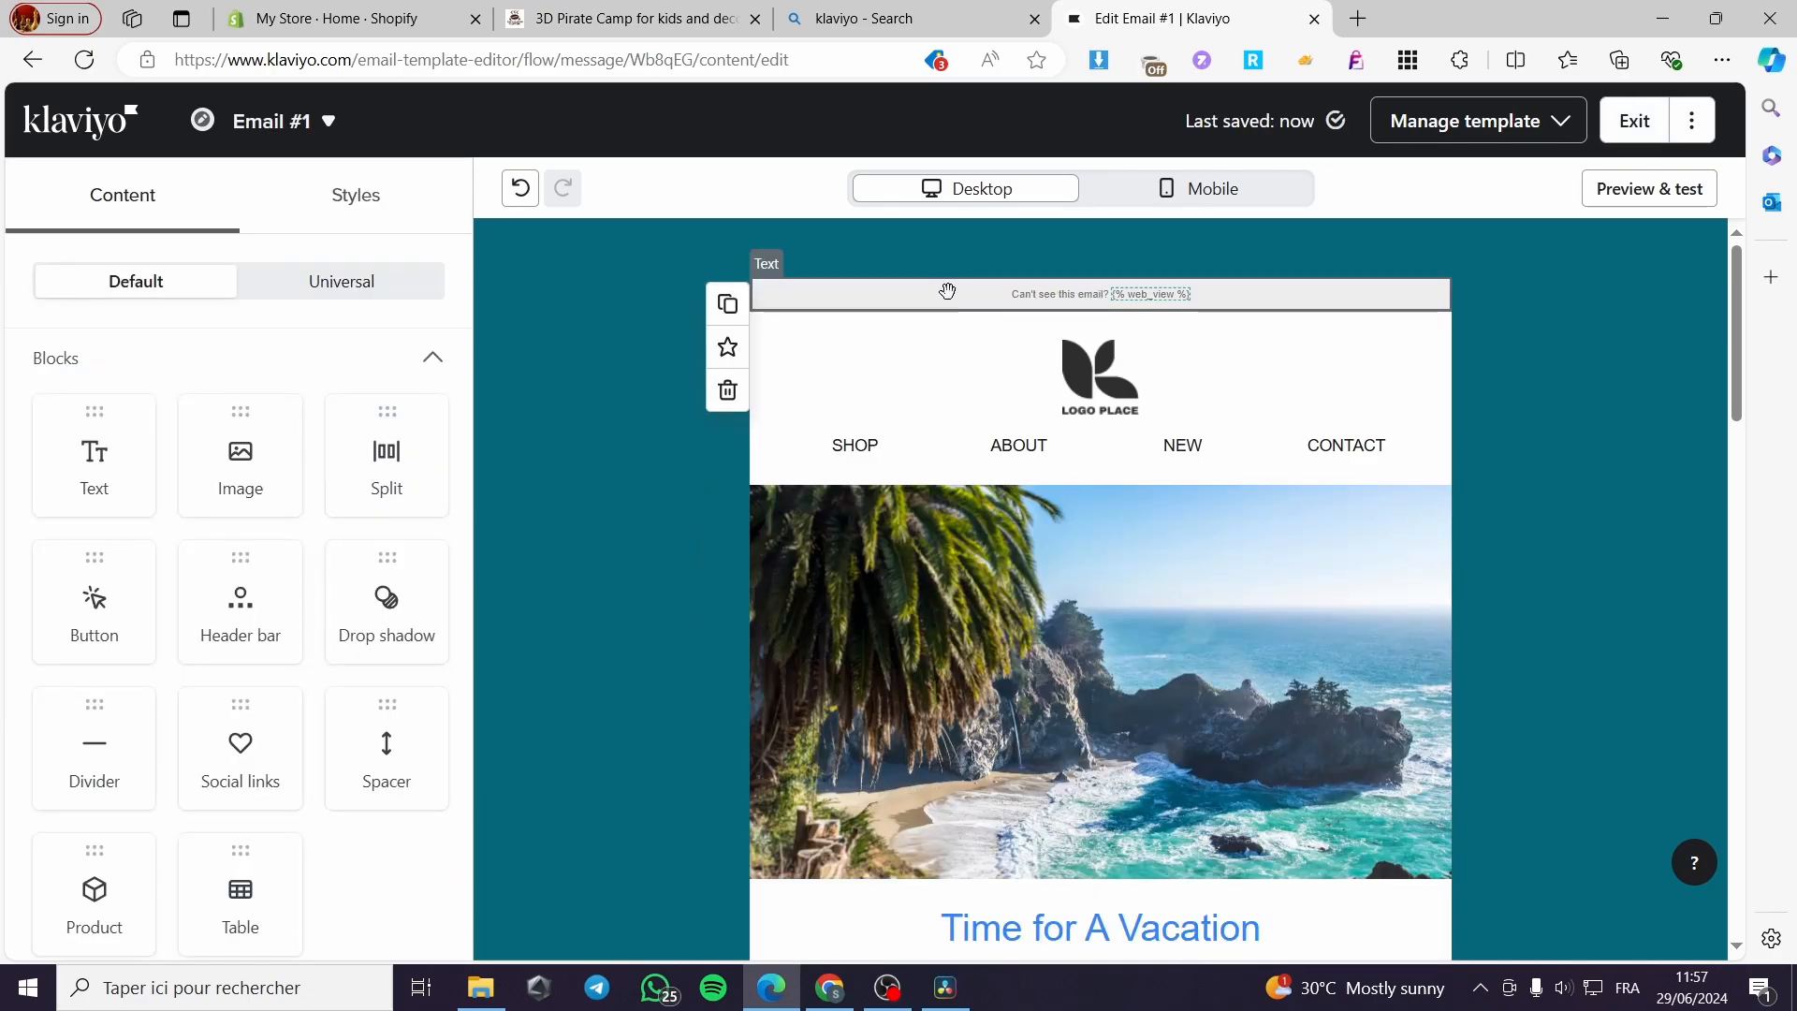
Step: Replace the placeholder logo in the header bar with the "Black Illustrated Coffee" image from the image library
left_click(1120, 374)
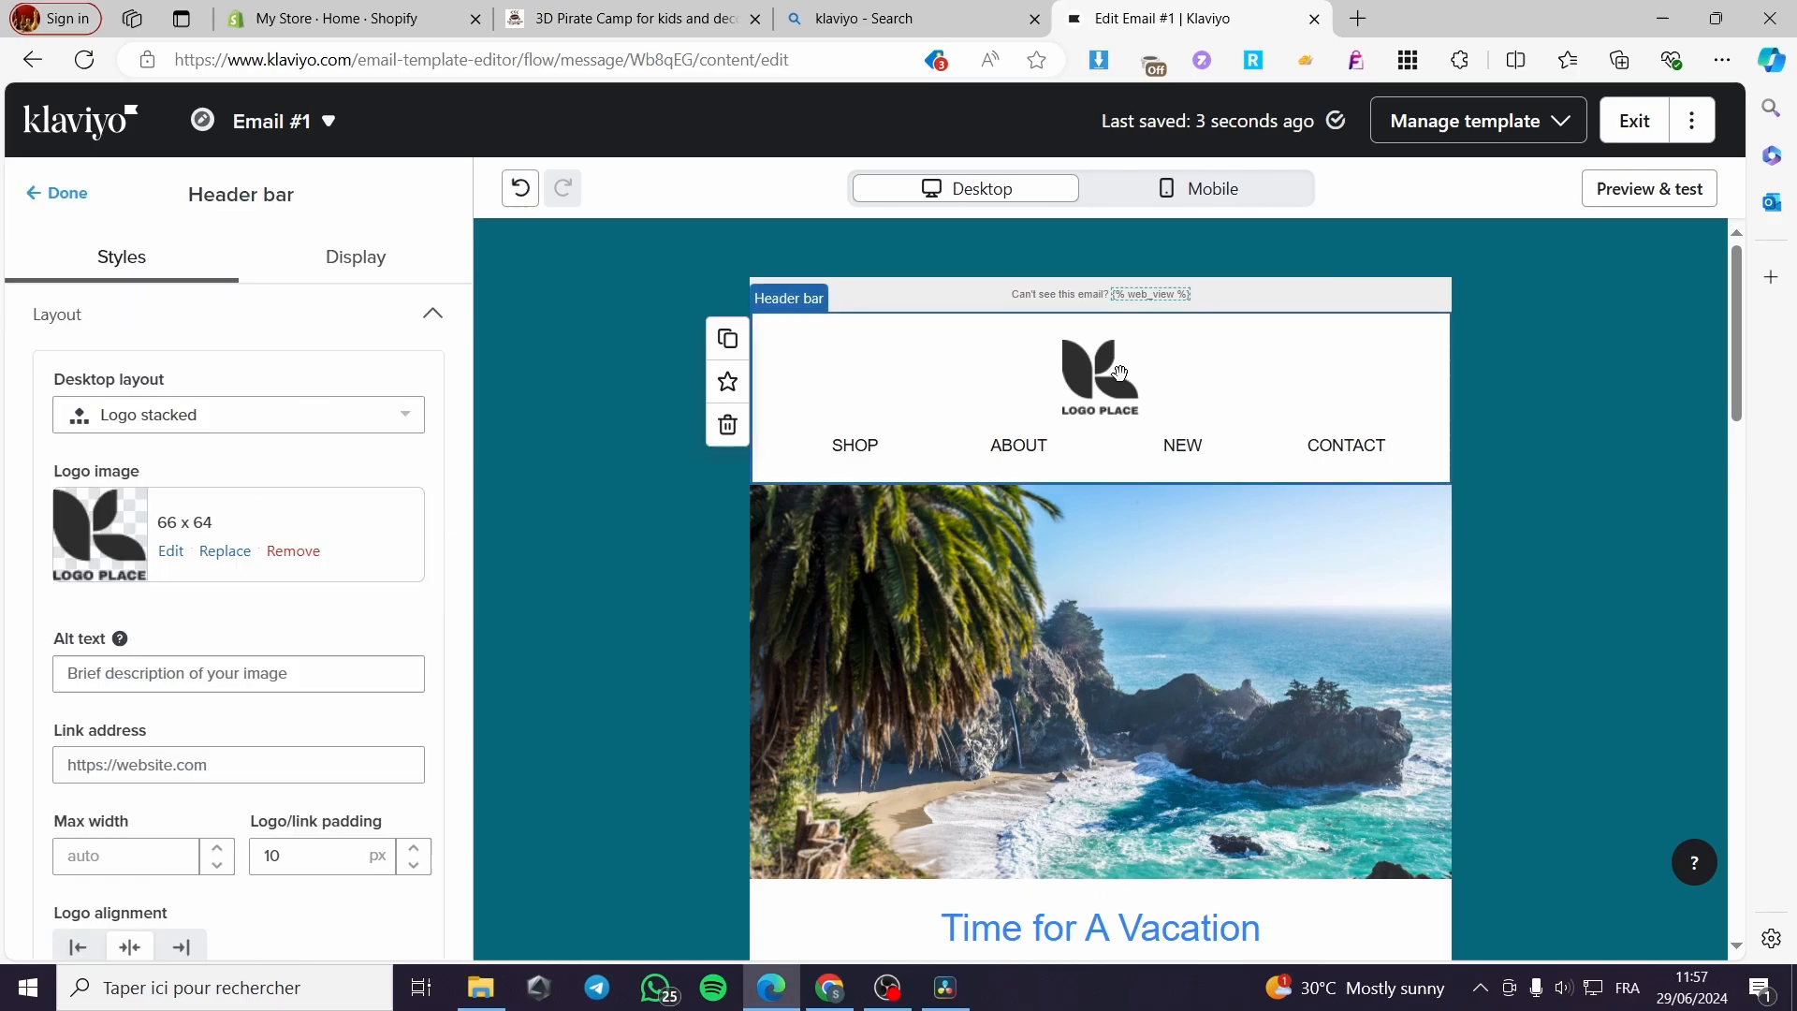
left_click(281, 552)
left_click(238, 726)
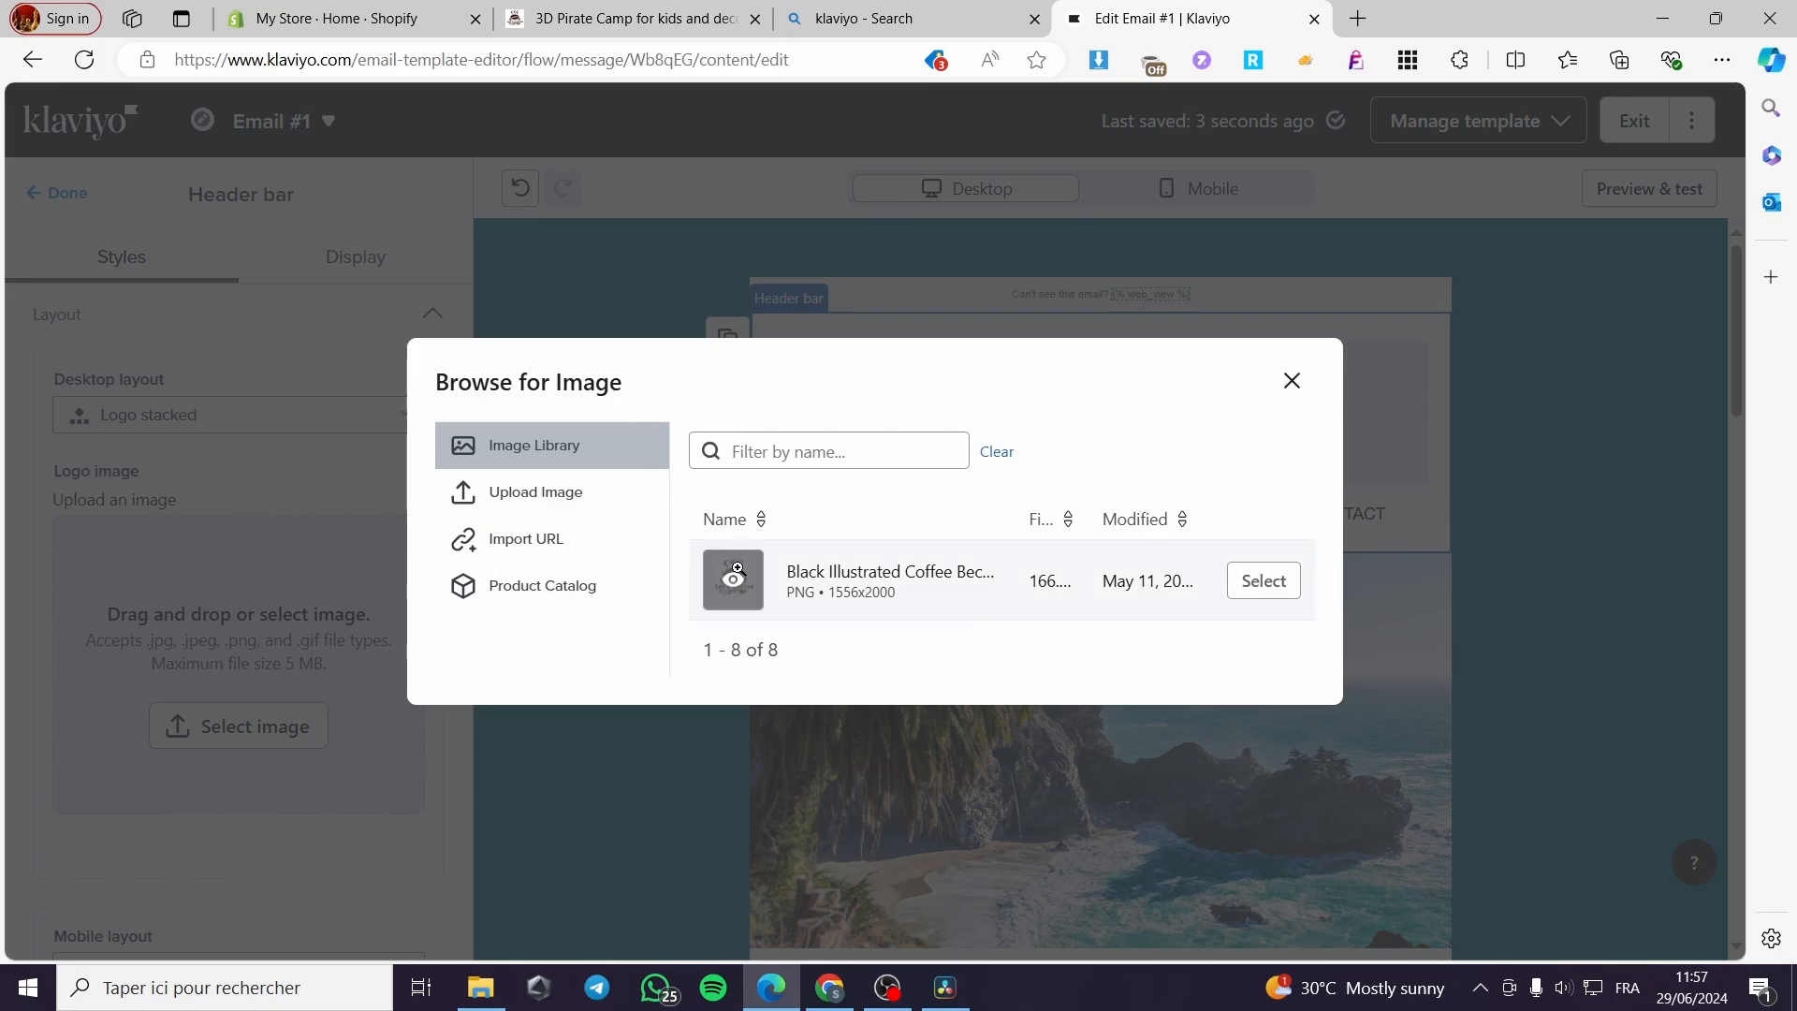
left_click(1292, 587)
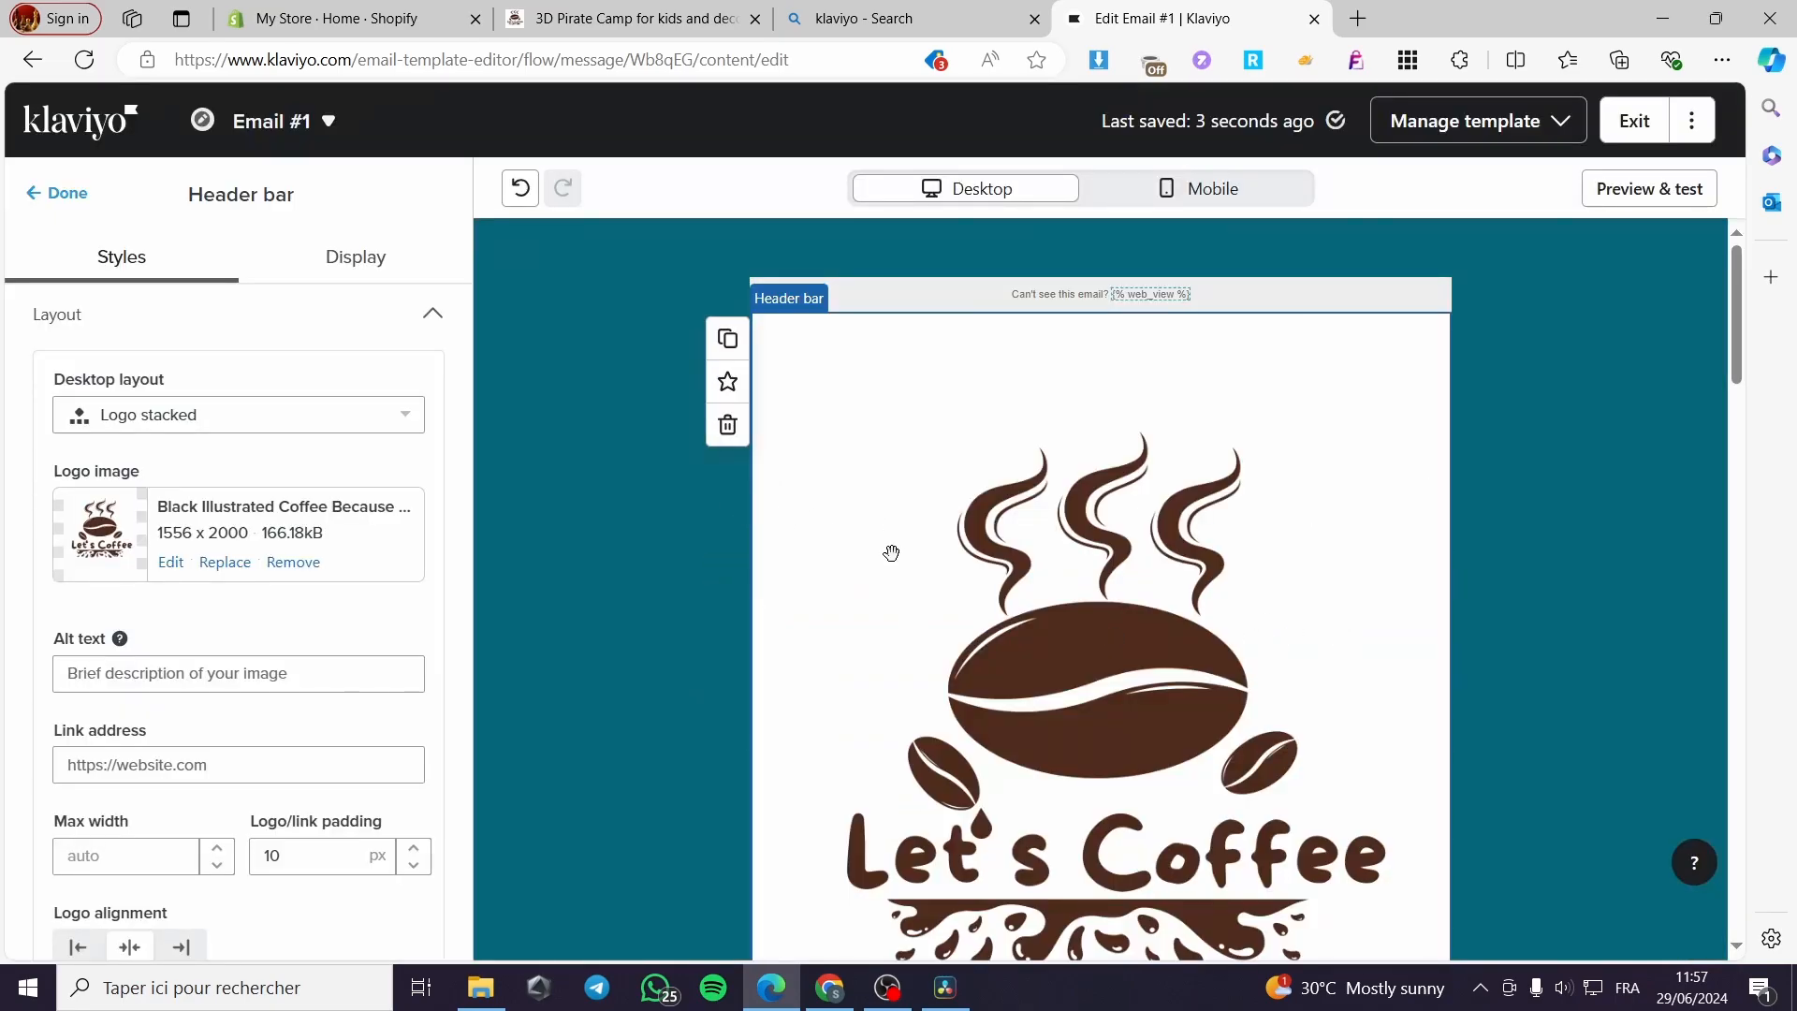
Step: Try resizing the coffee logo to a width of 300 in the image editor, and close the editor without saving
scroll(365, 531, "down", 1)
scroll(795, 621, "down", 2)
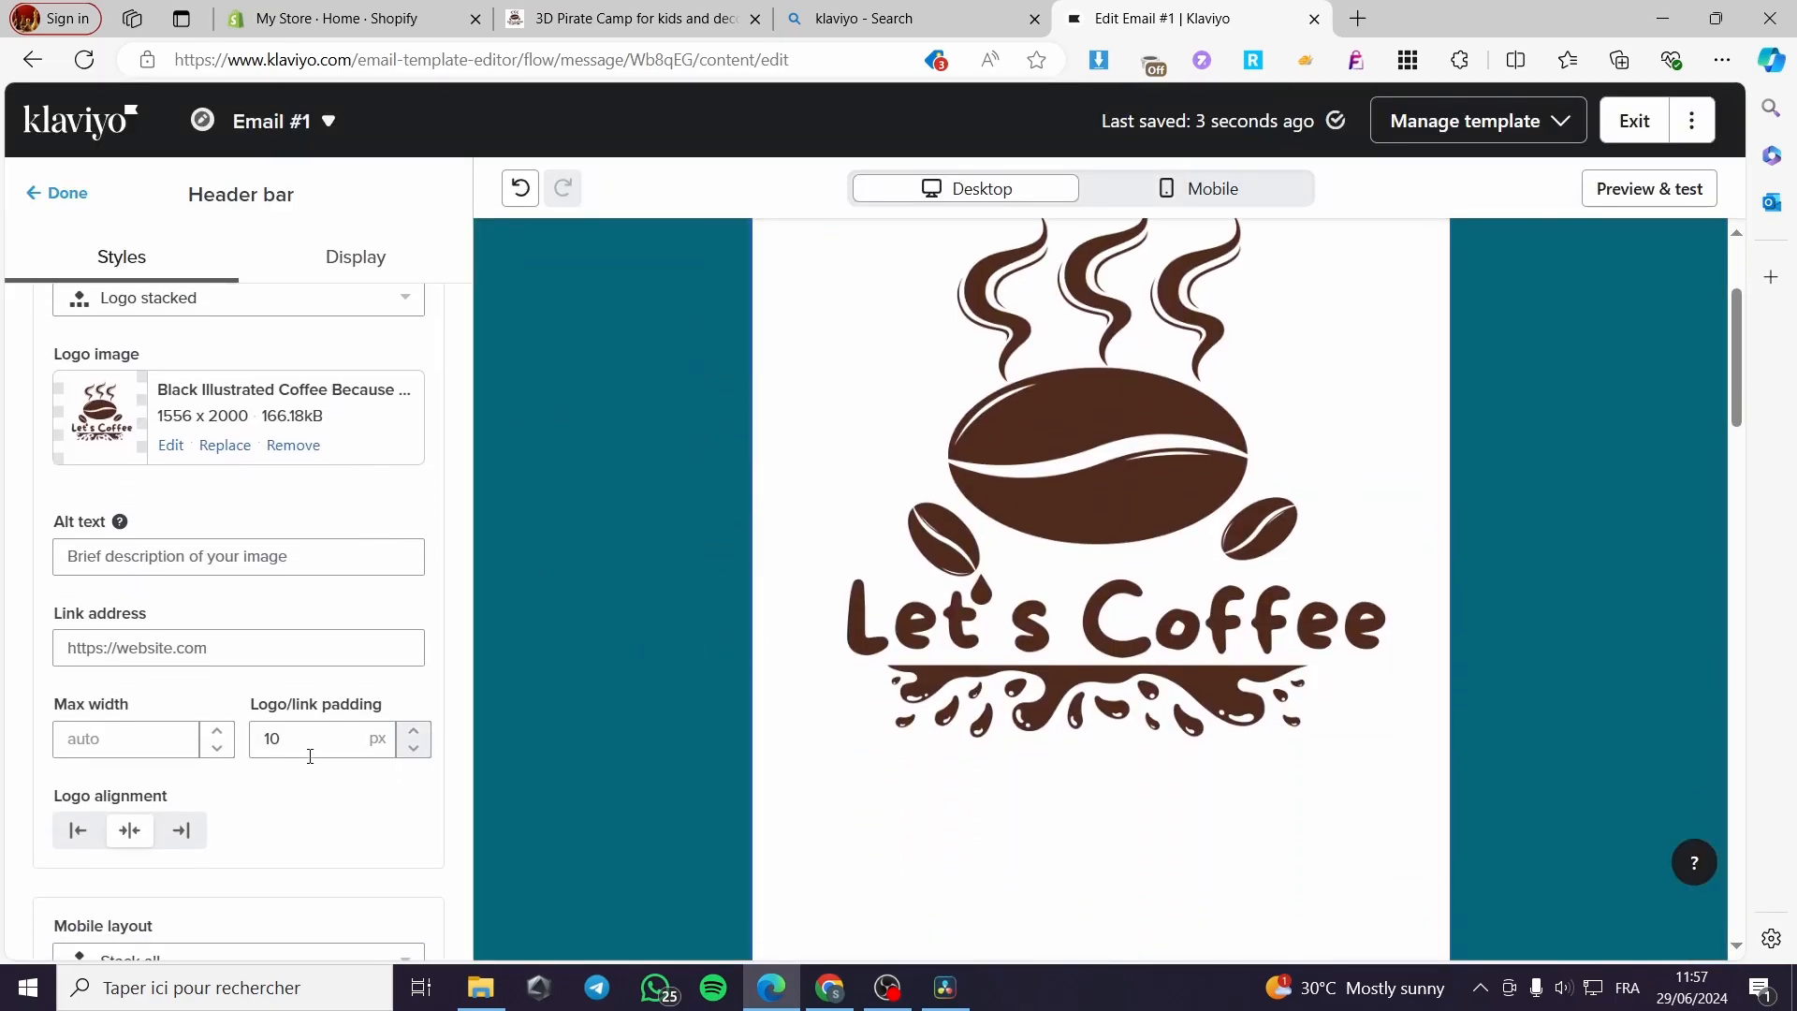
scroll(889, 674, "down", 4)
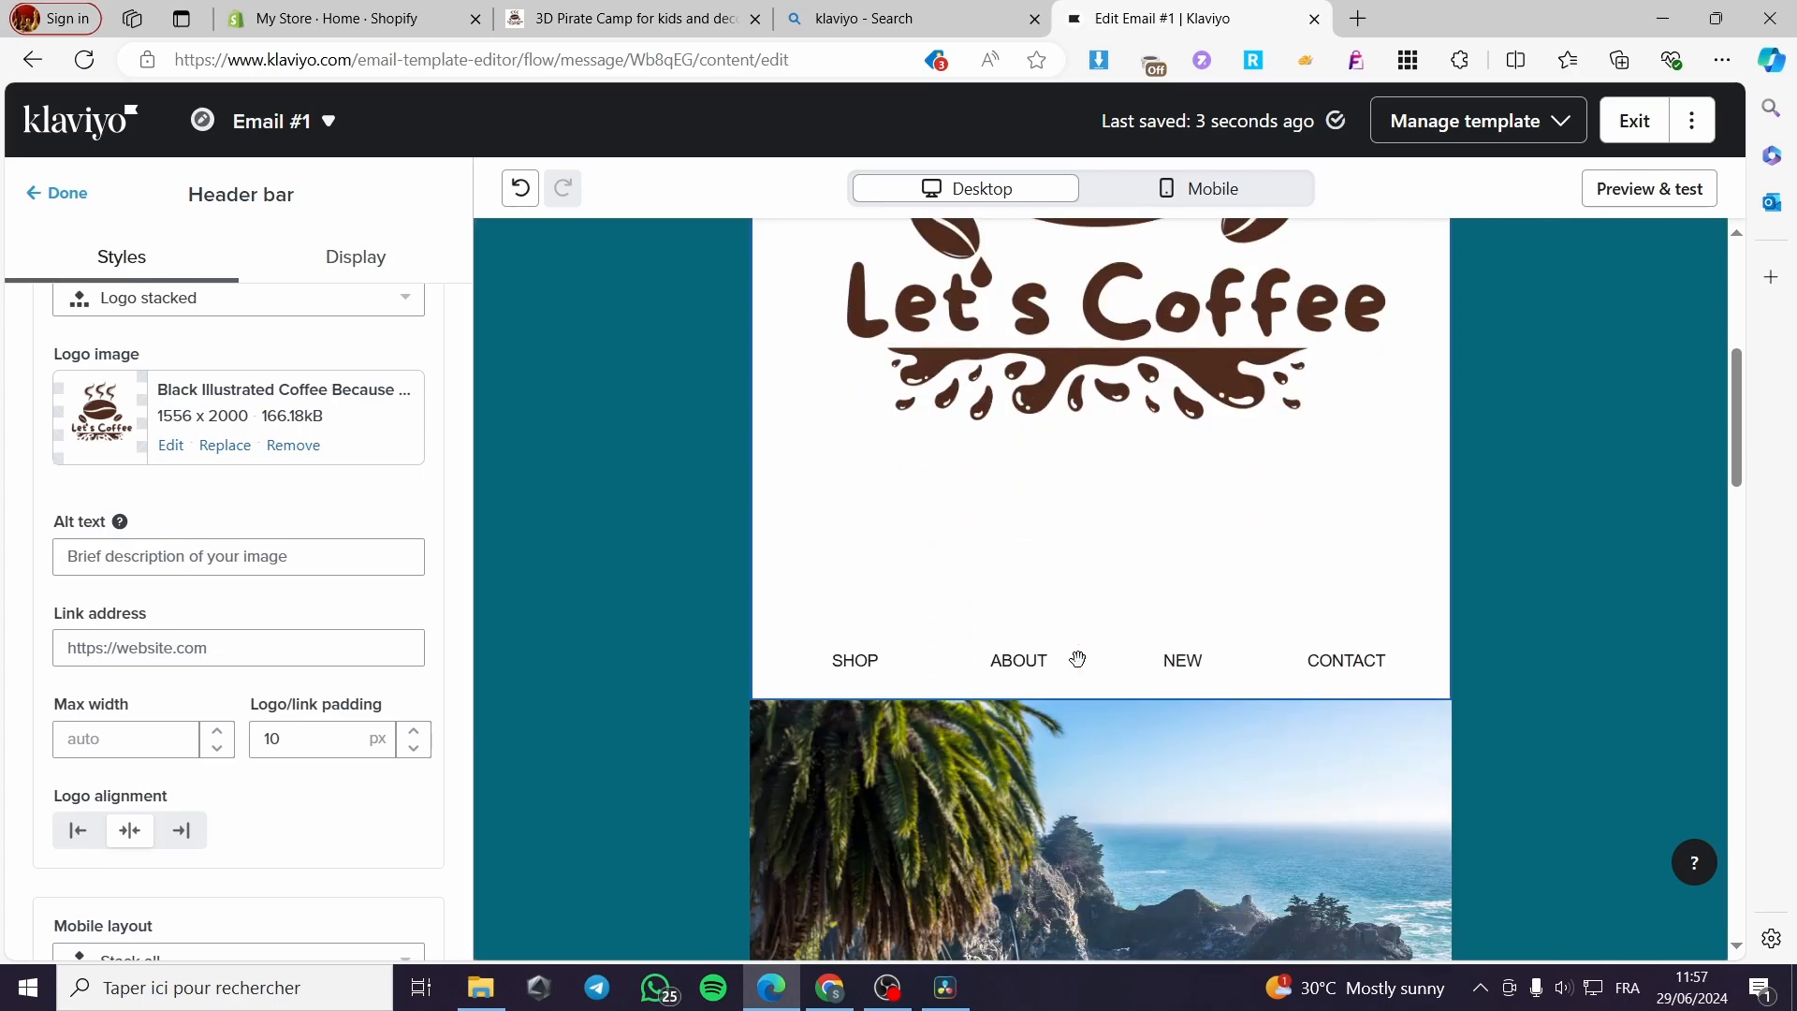
scroll(1058, 646, "up", 4)
scroll(134, 521, "up", 1)
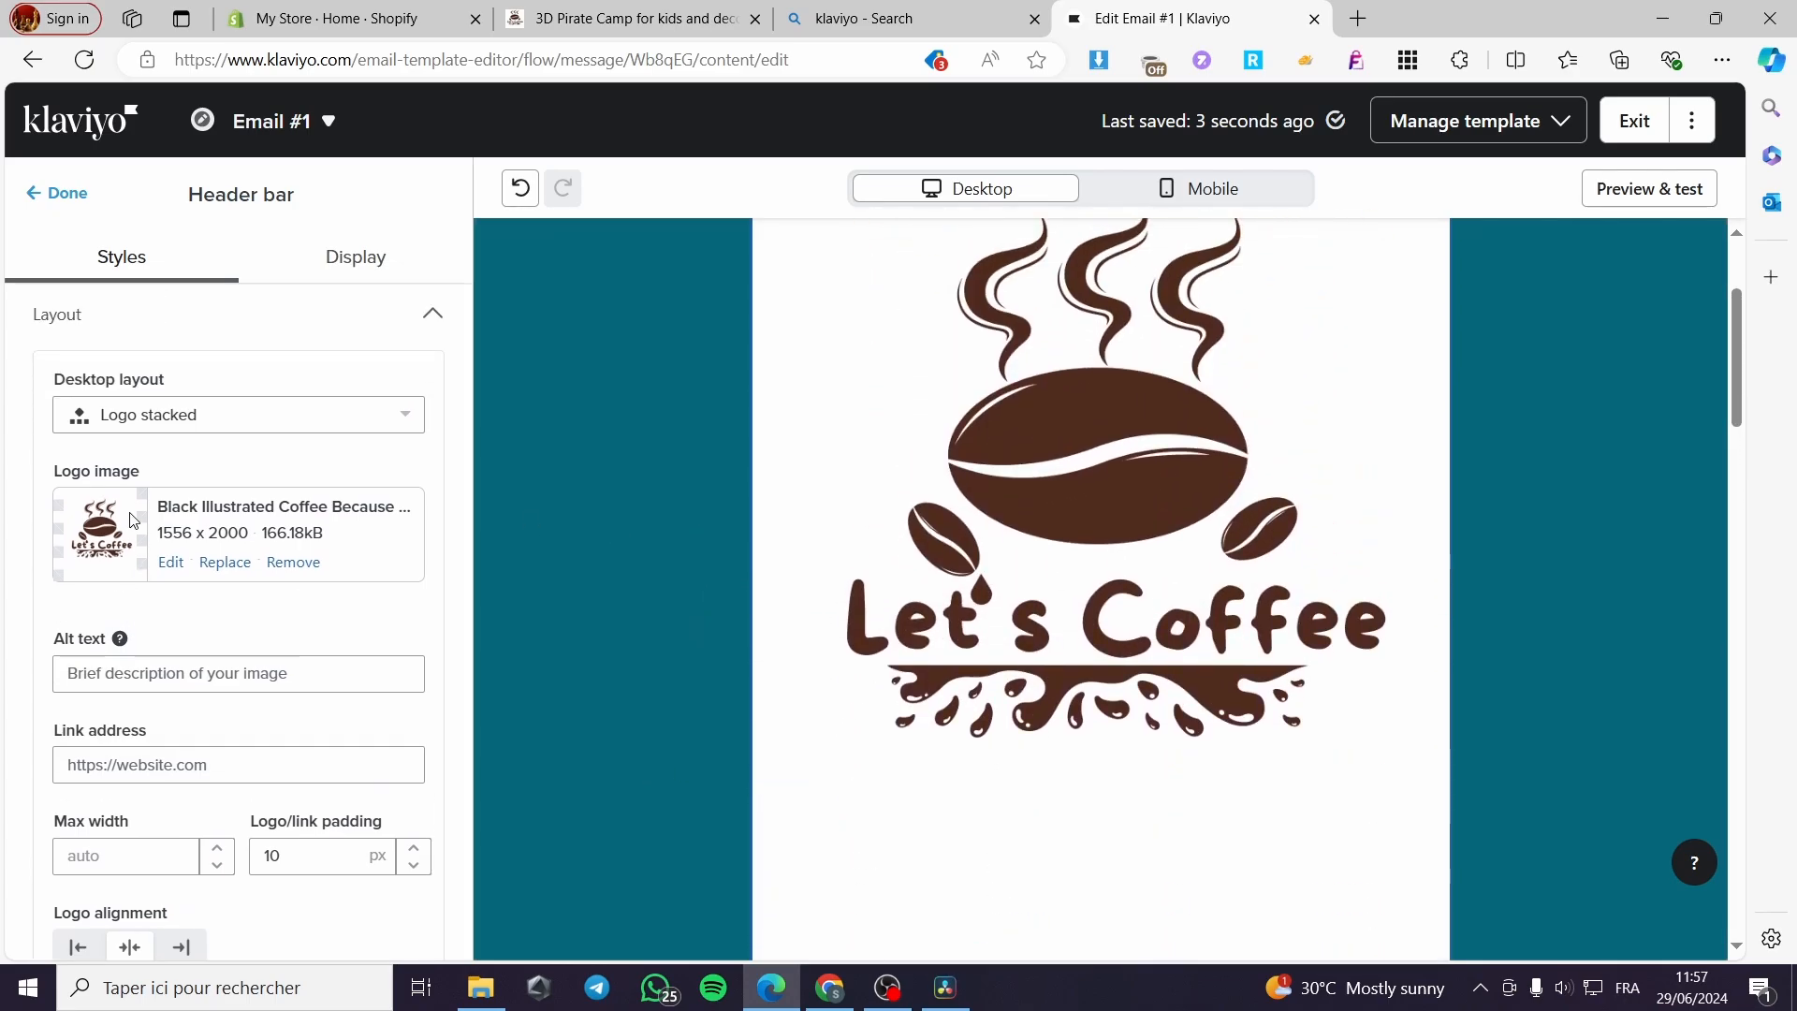
left_click(167, 562)
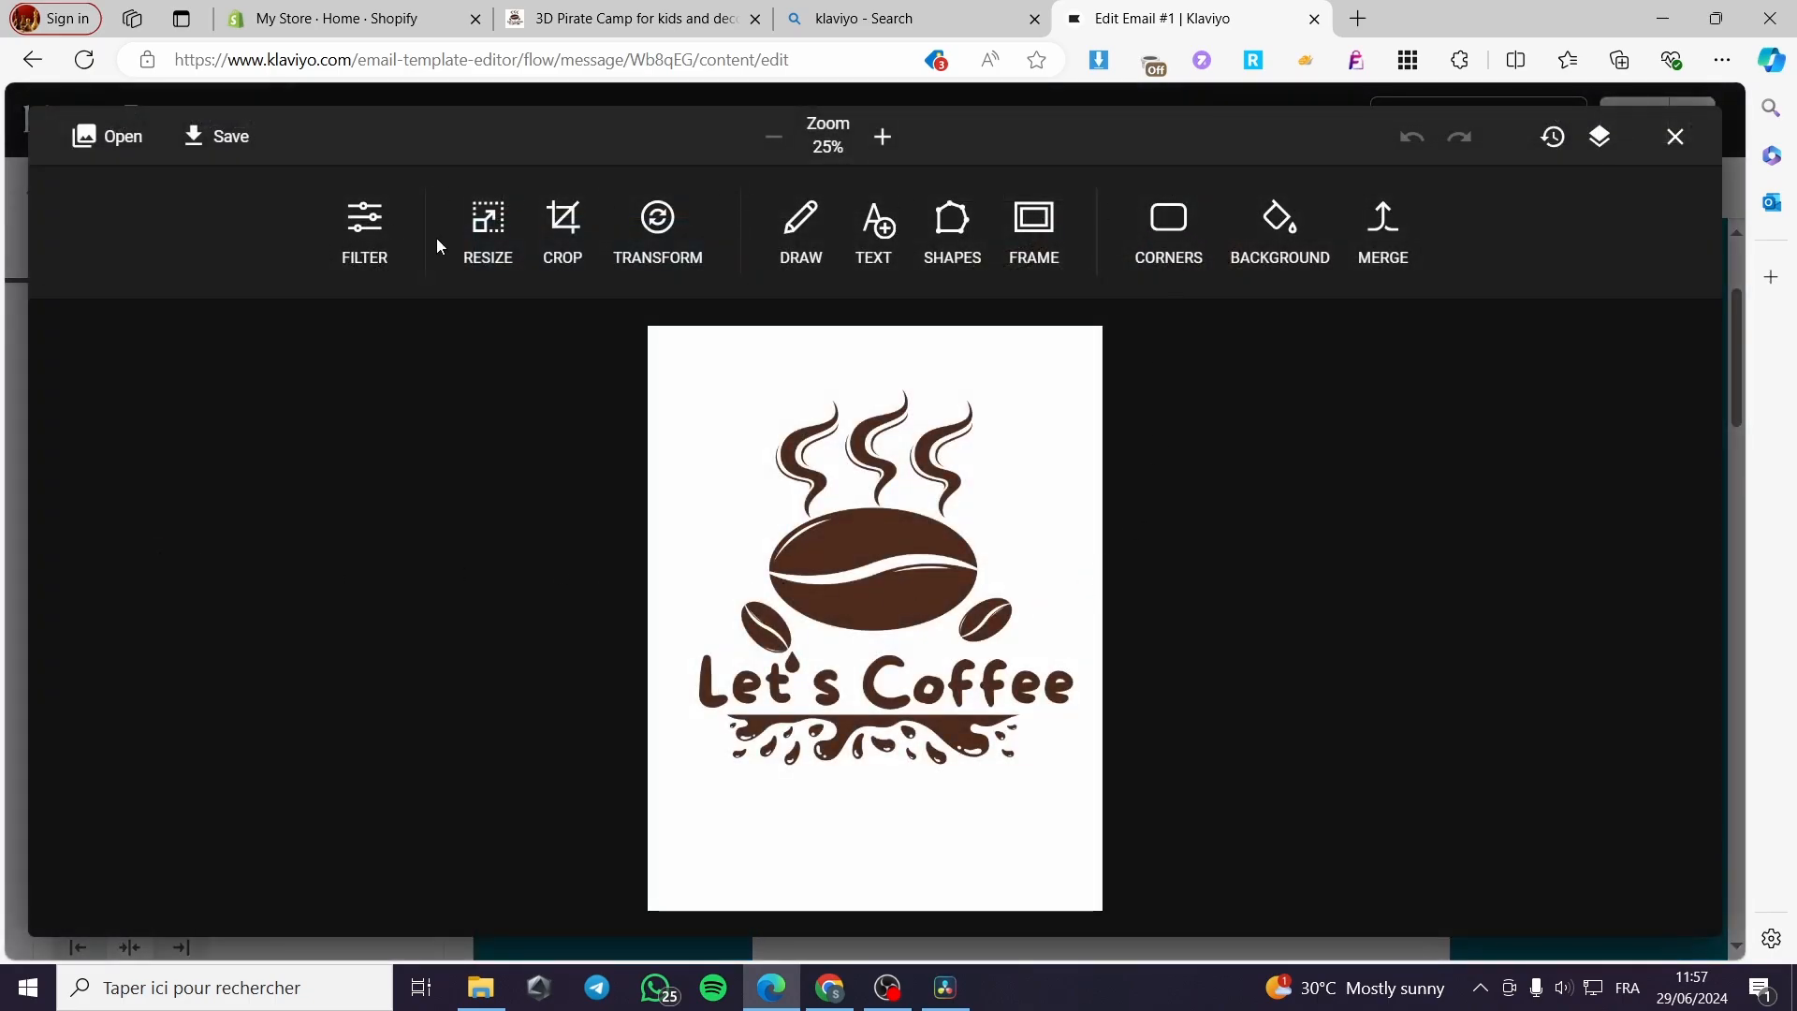
left_click(487, 225)
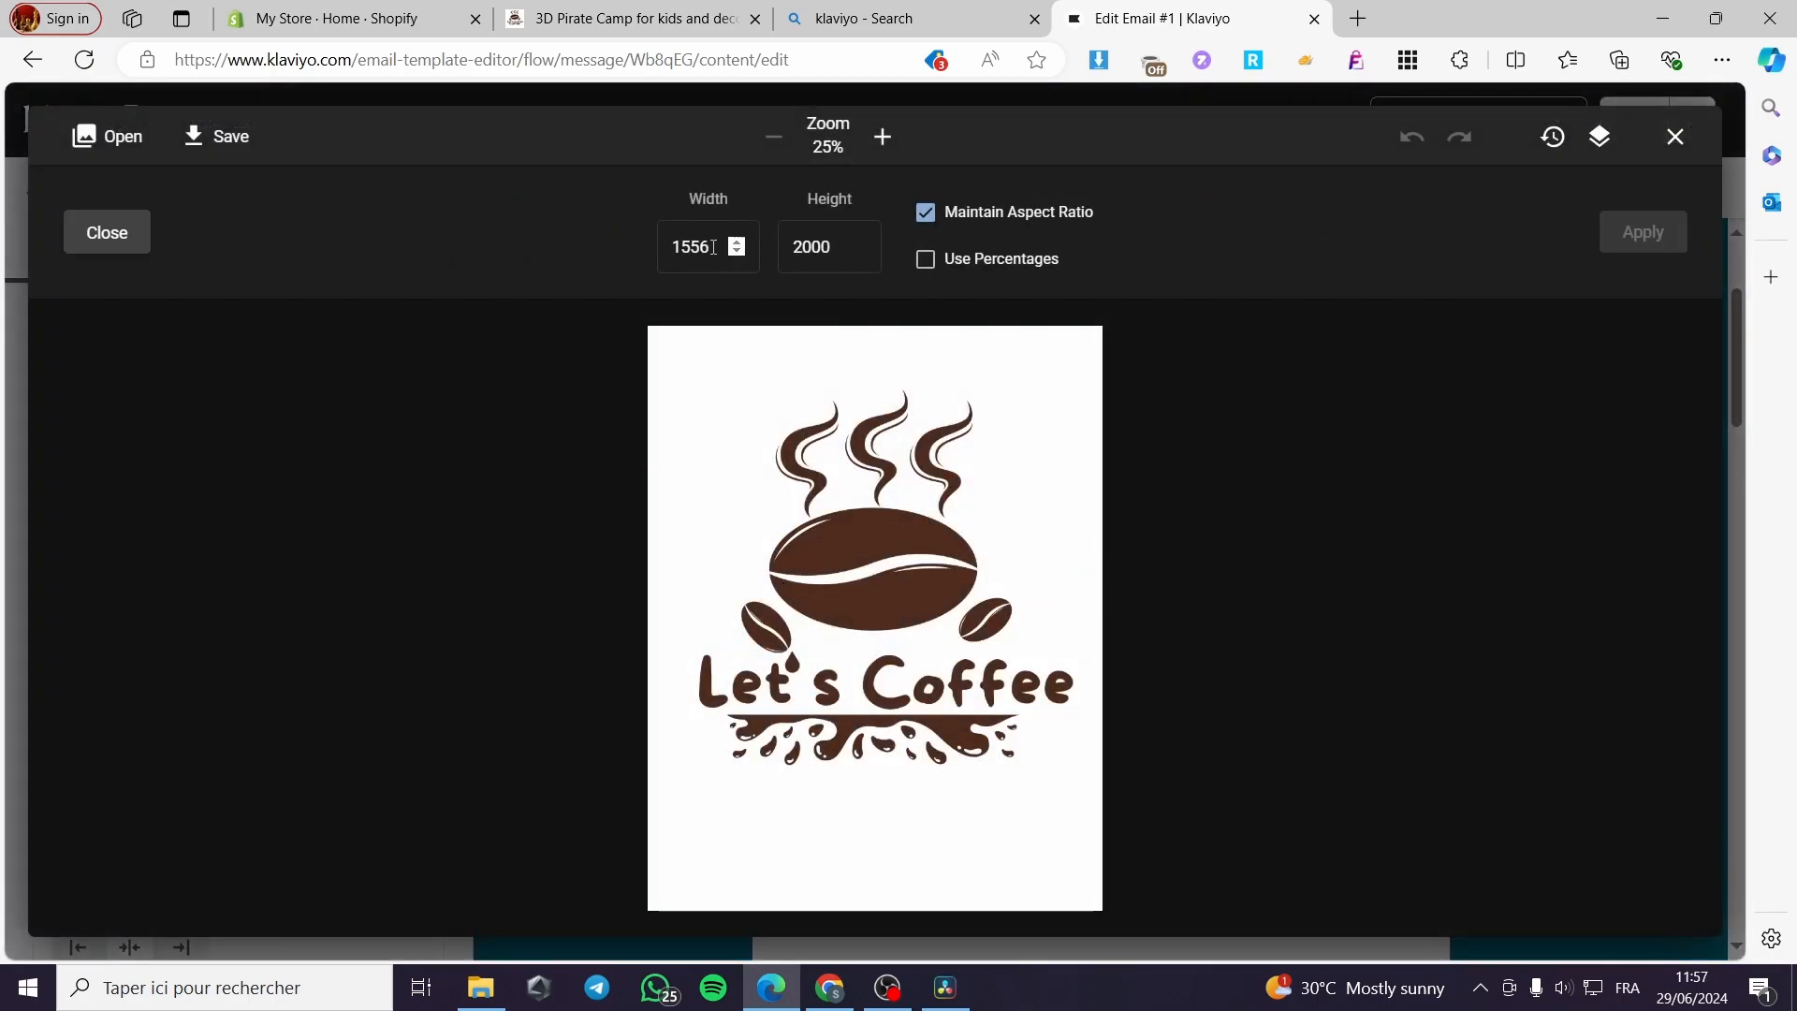
left_click_drag(732, 246, 657, 247)
key("BackSpace")
type("300")
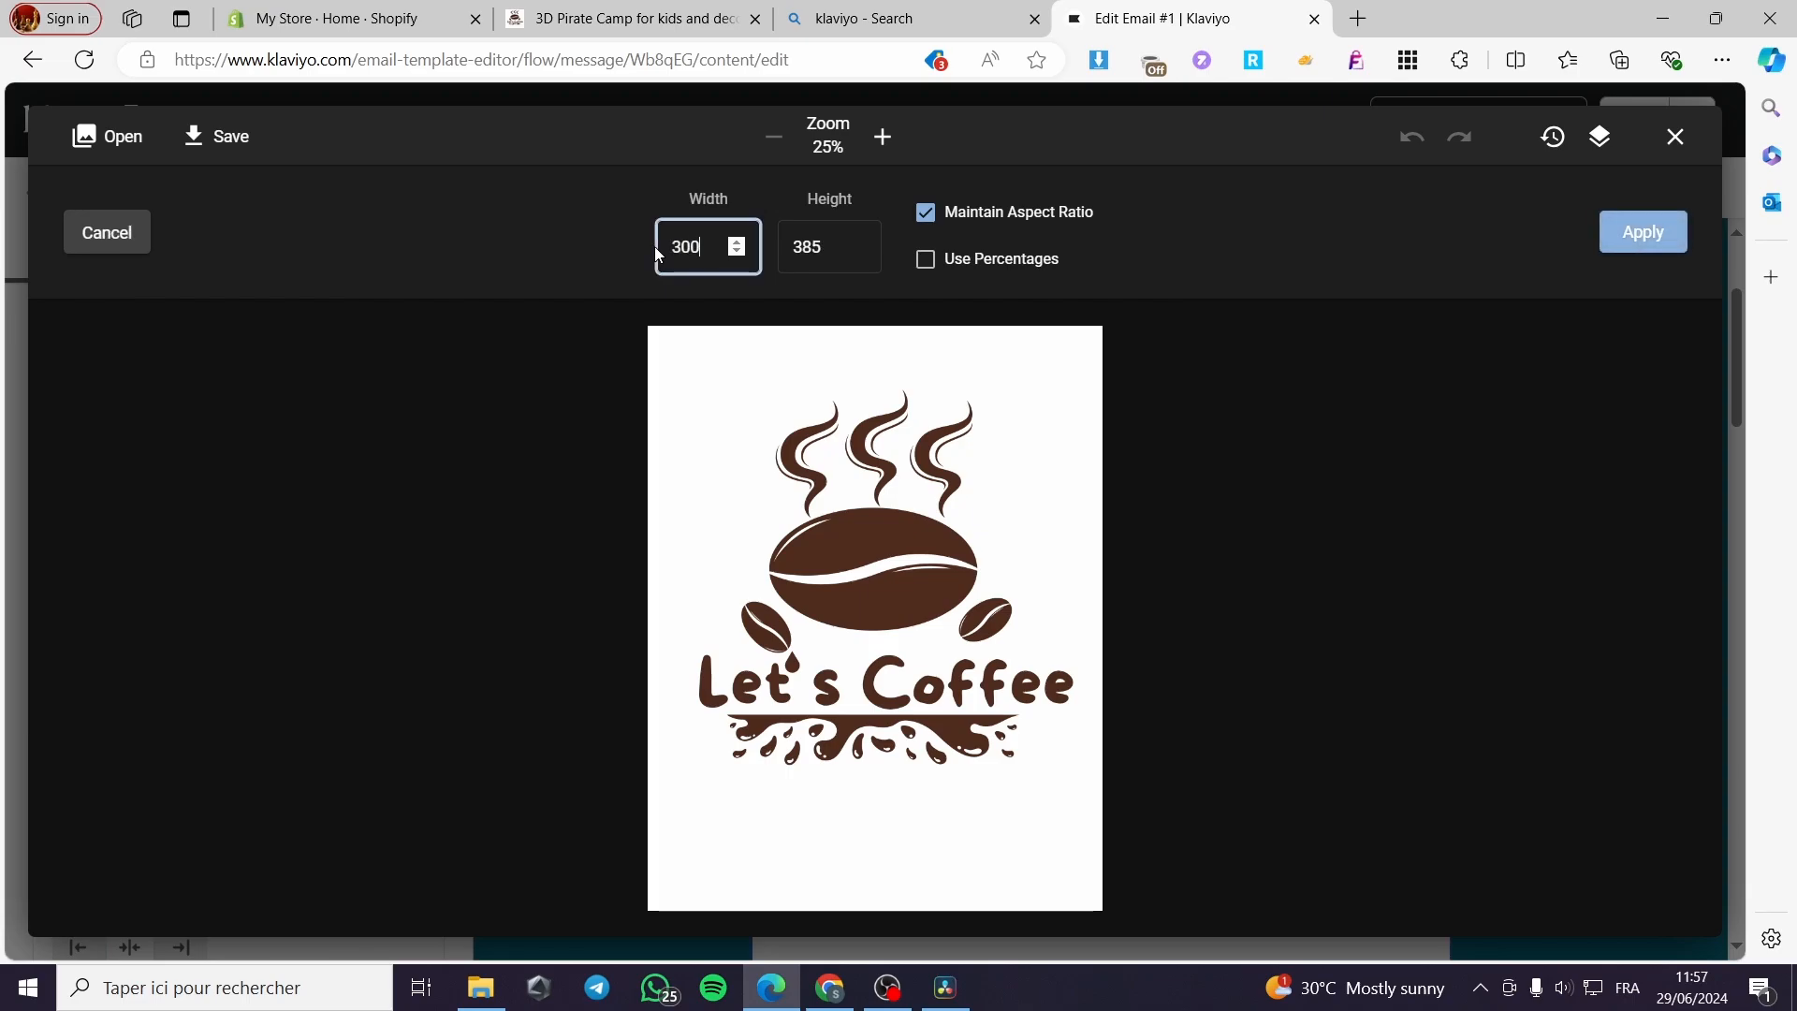
left_click(1643, 231)
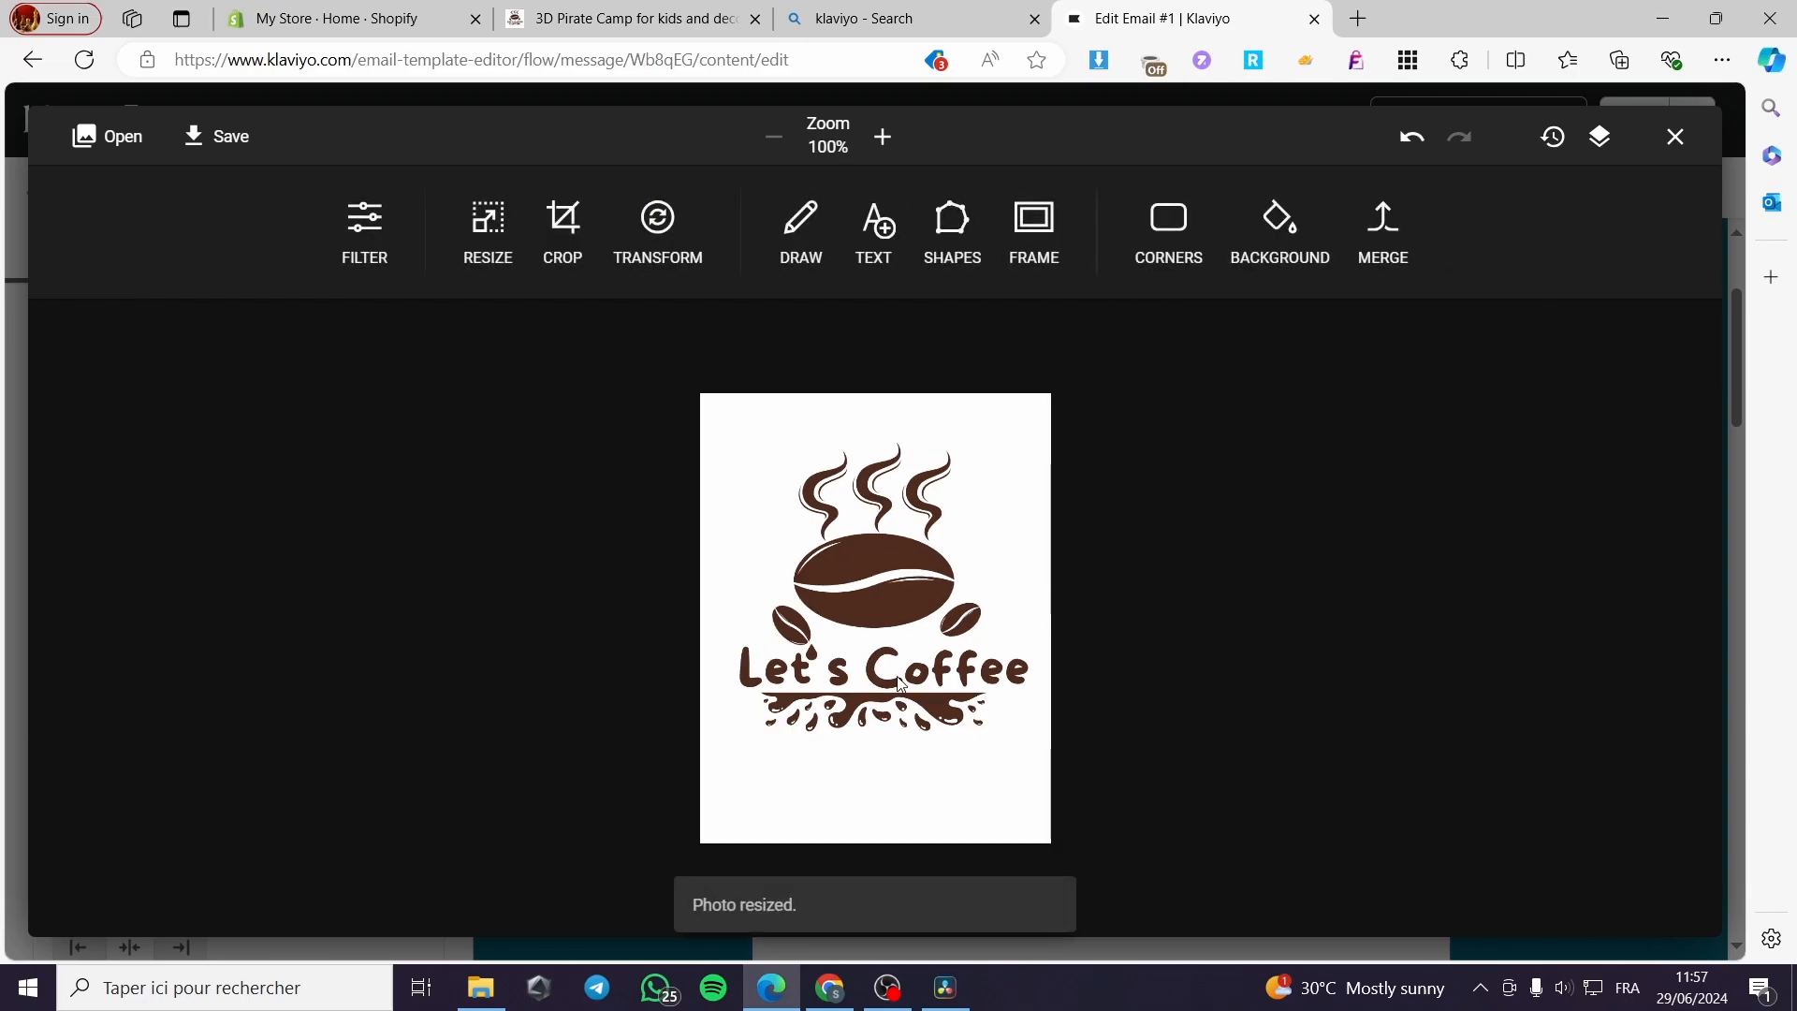
left_click(1675, 145)
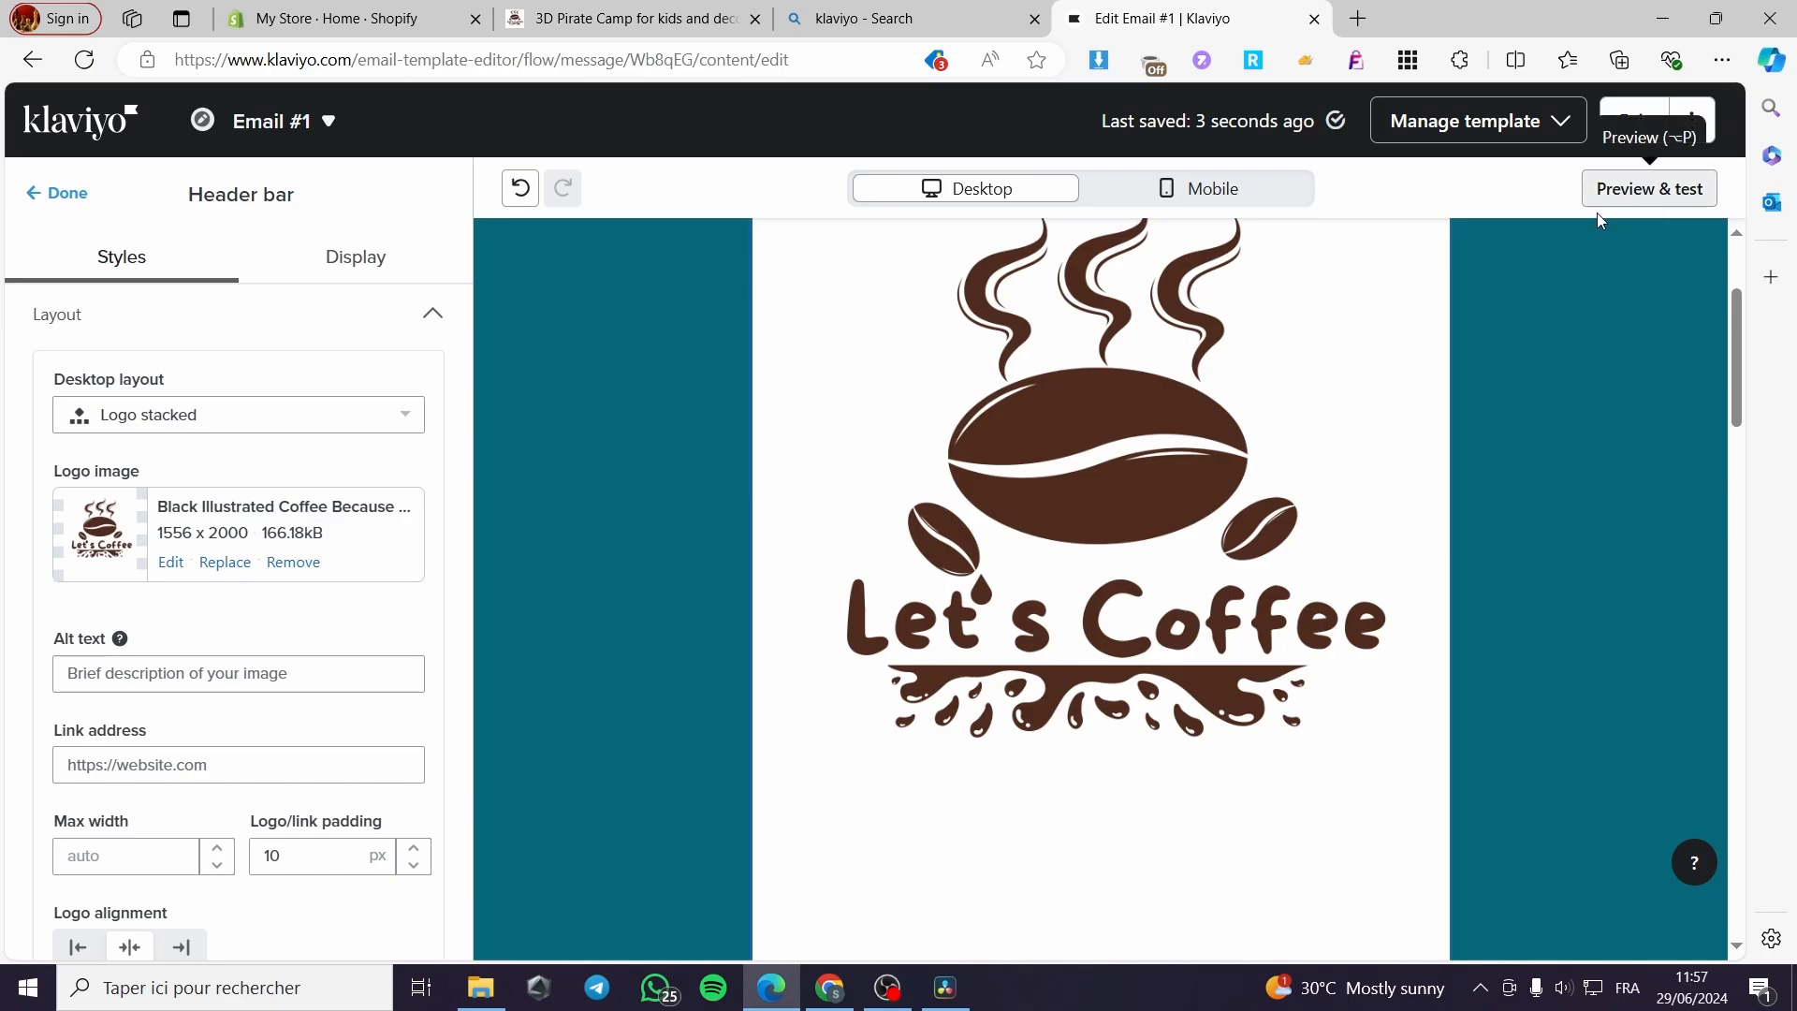
Step: Remove the coffee logo from the header bar and finish editing that block
scroll(1015, 454, "down", 5)
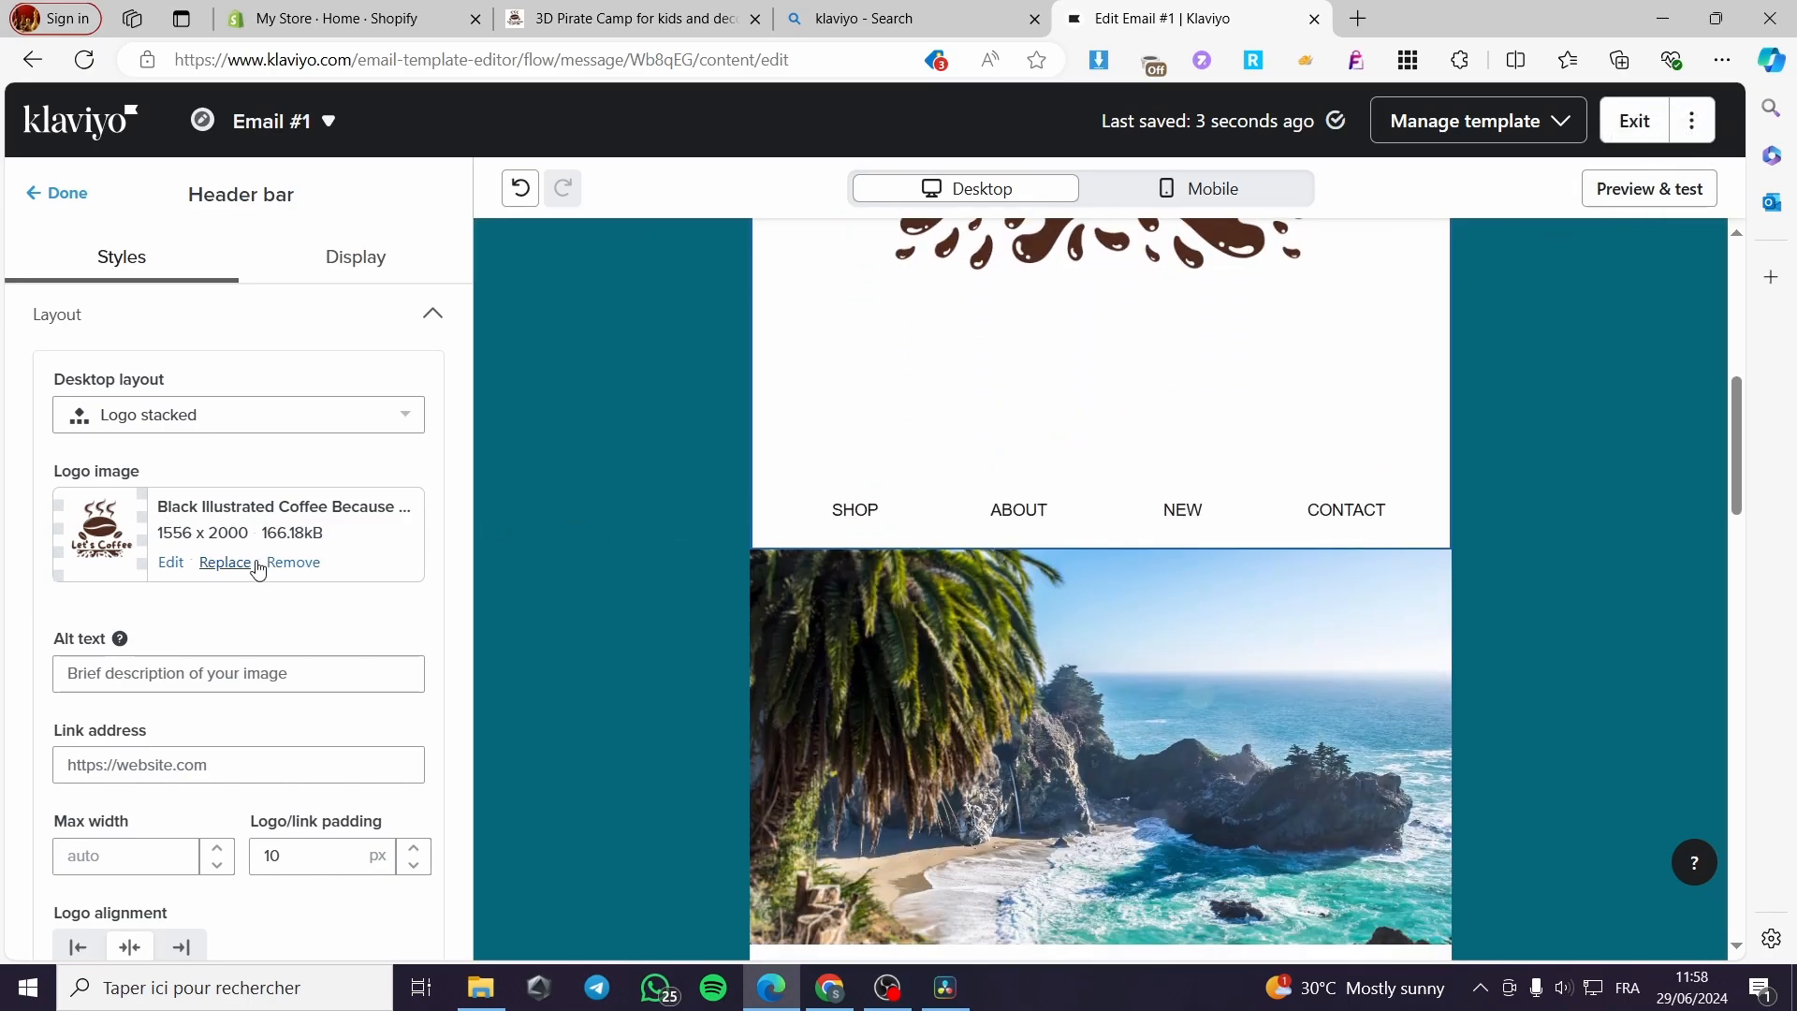
left_click(293, 561)
scroll(990, 643, "up", 6)
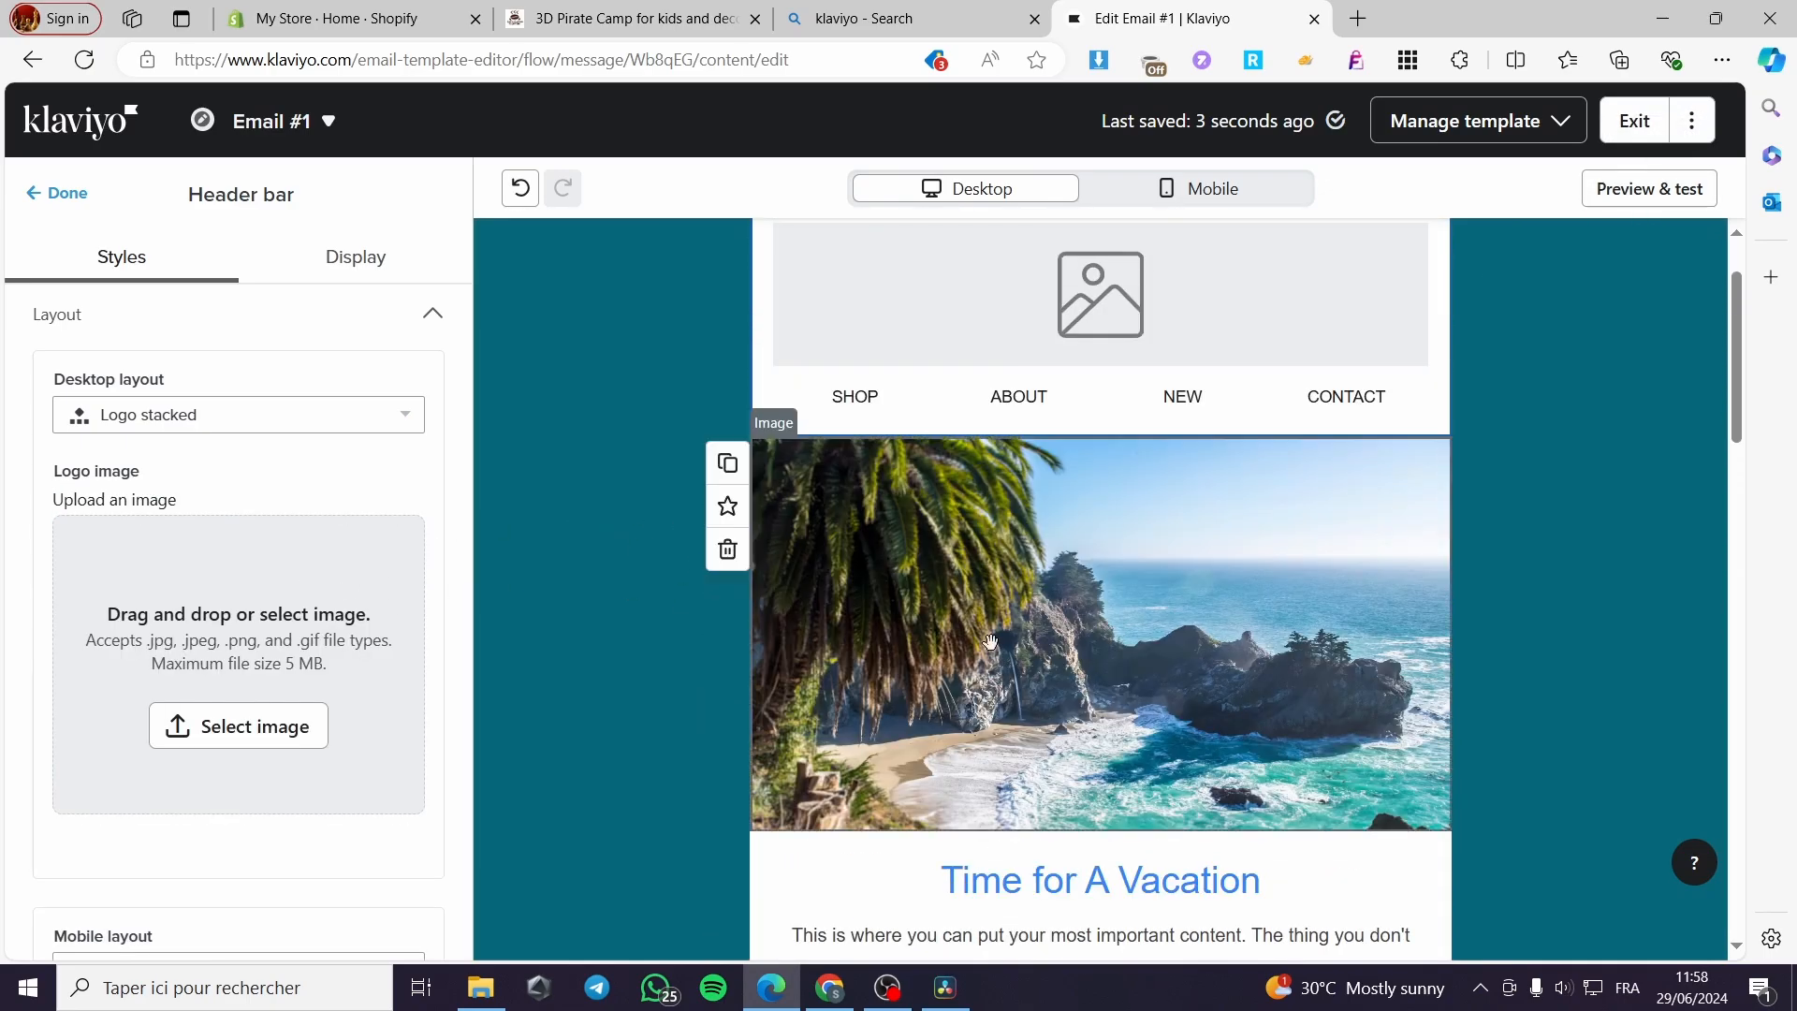
left_click(59, 197)
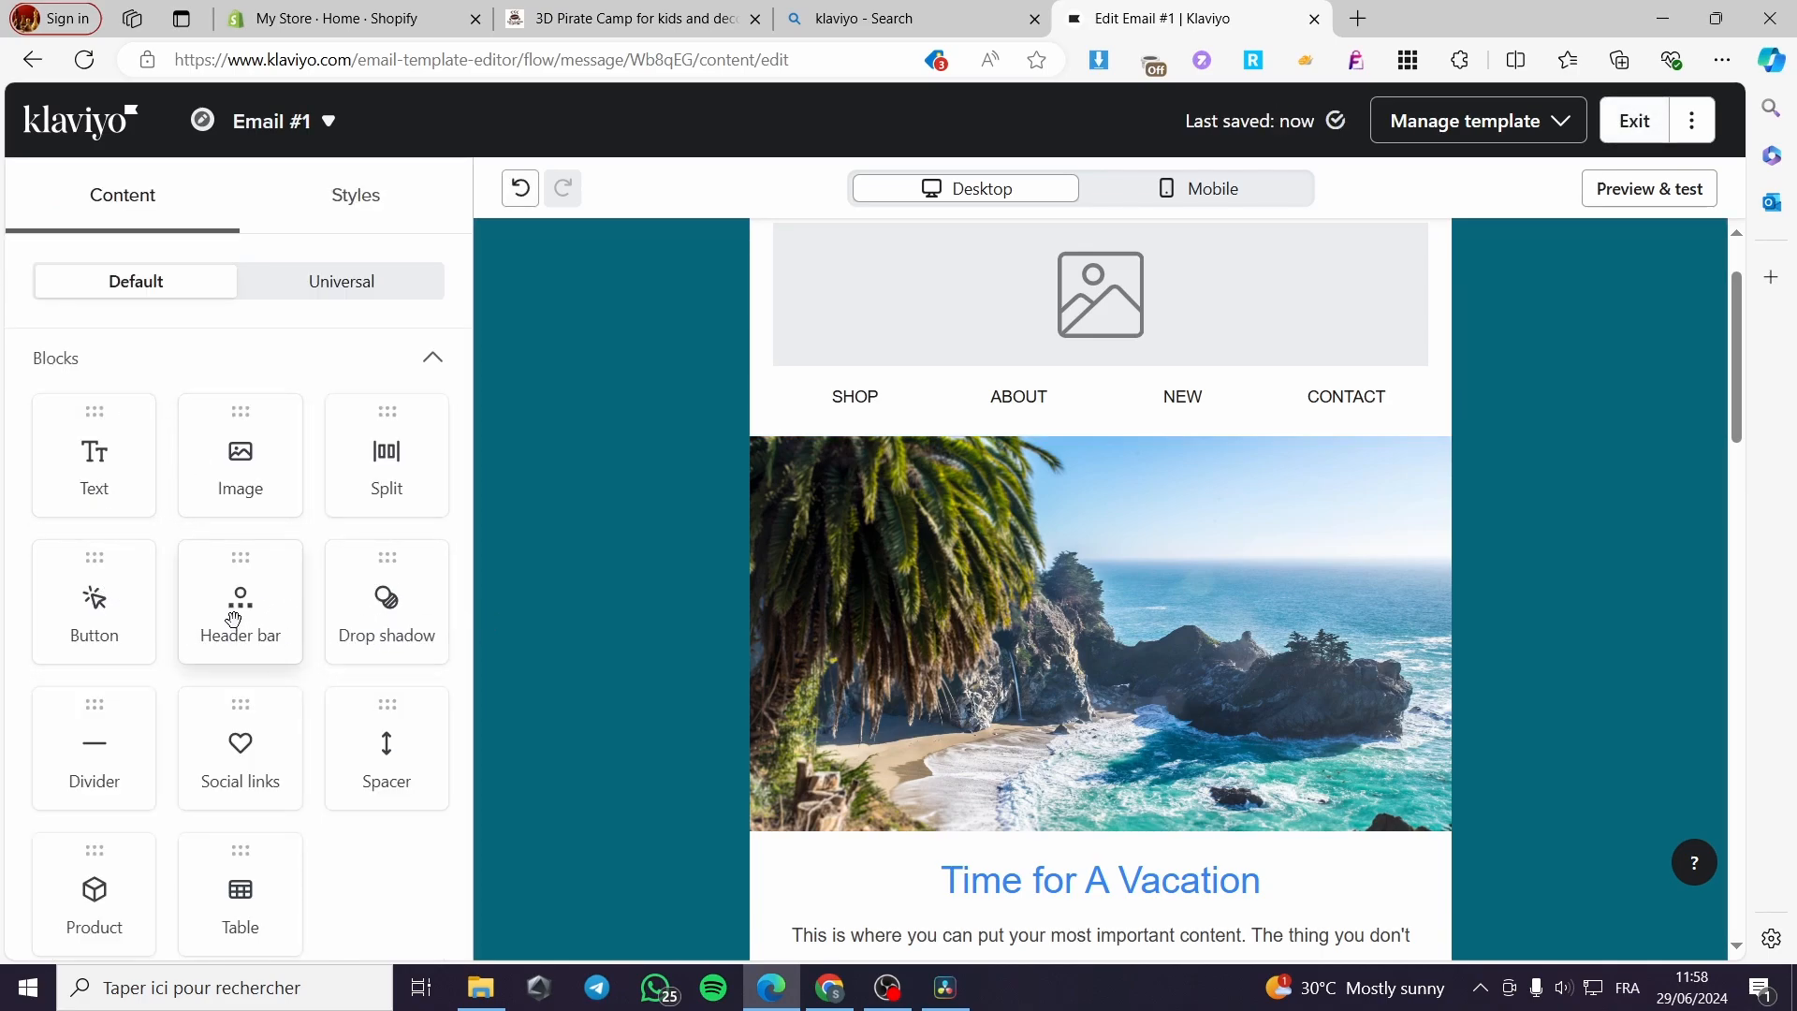
scroll(1217, 730, "down", 10)
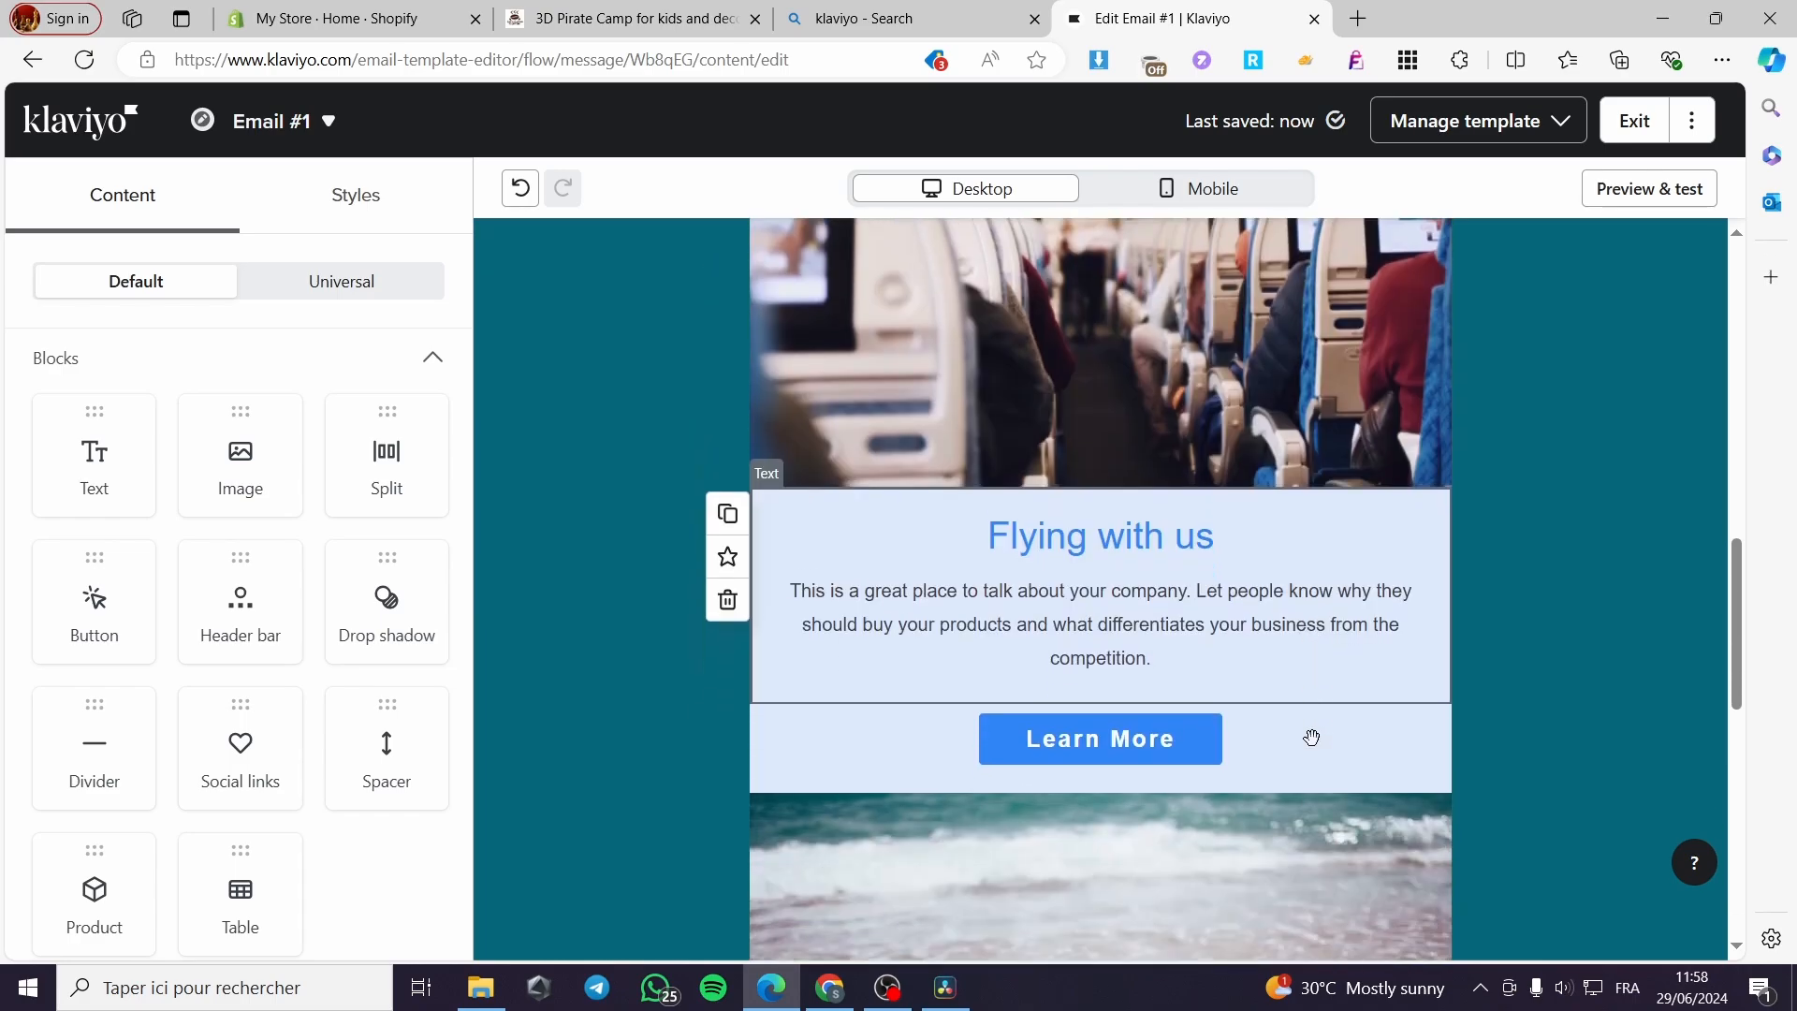
scroll(1208, 739, "down", 7)
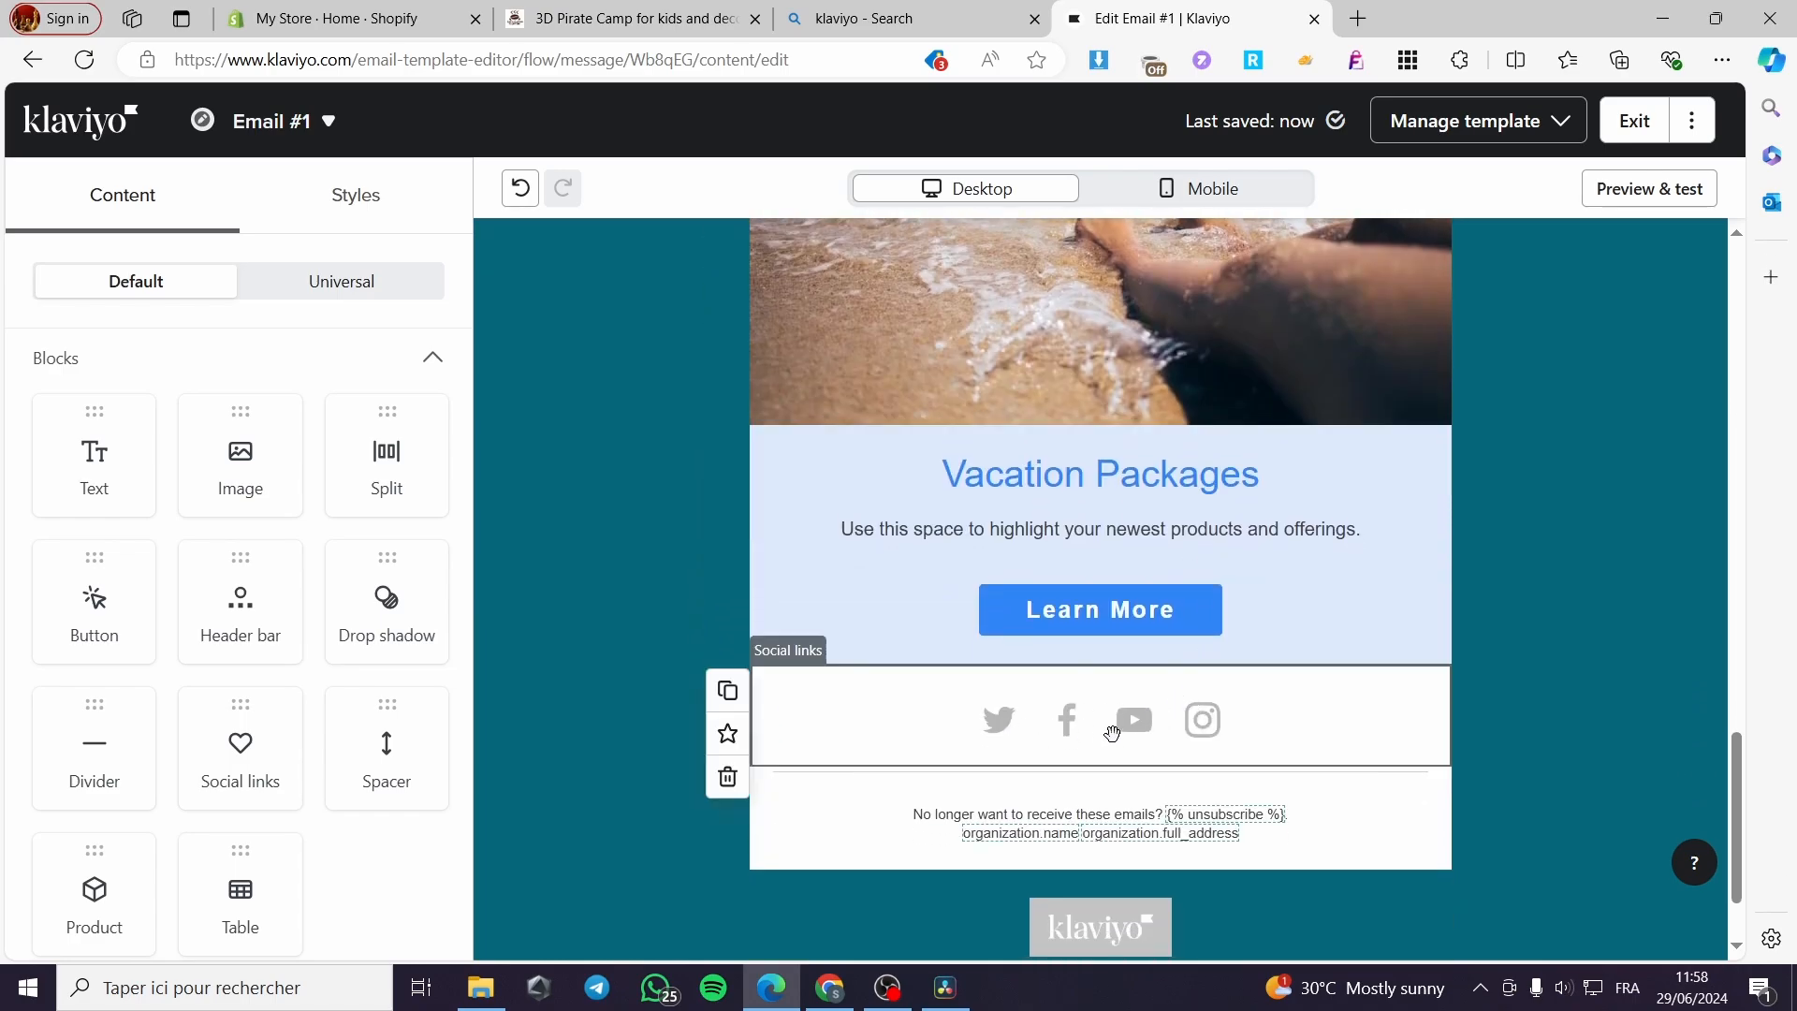
Step: Add a Product block between the header bar and the beach photo, finish editing it, and exit the email template editor
scroll(240, 749, "down", 3)
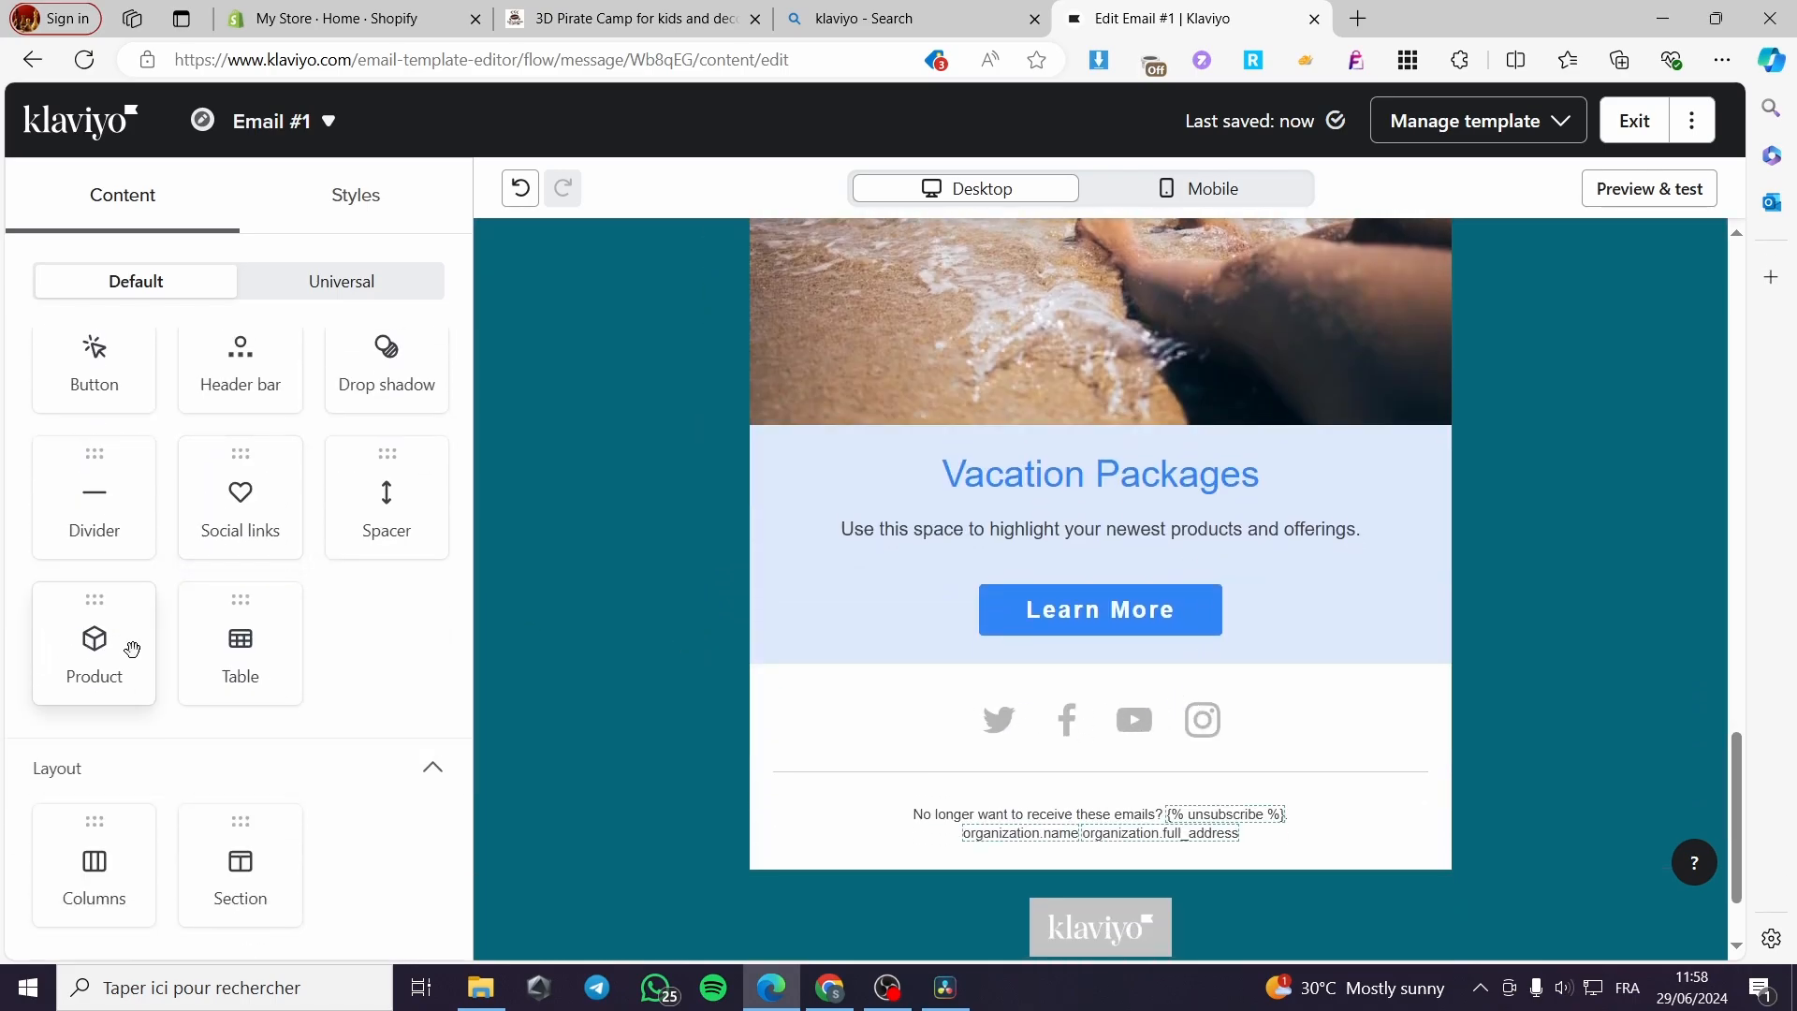
scroll(91, 648, "up", 2)
scroll(1039, 768, "up", 10)
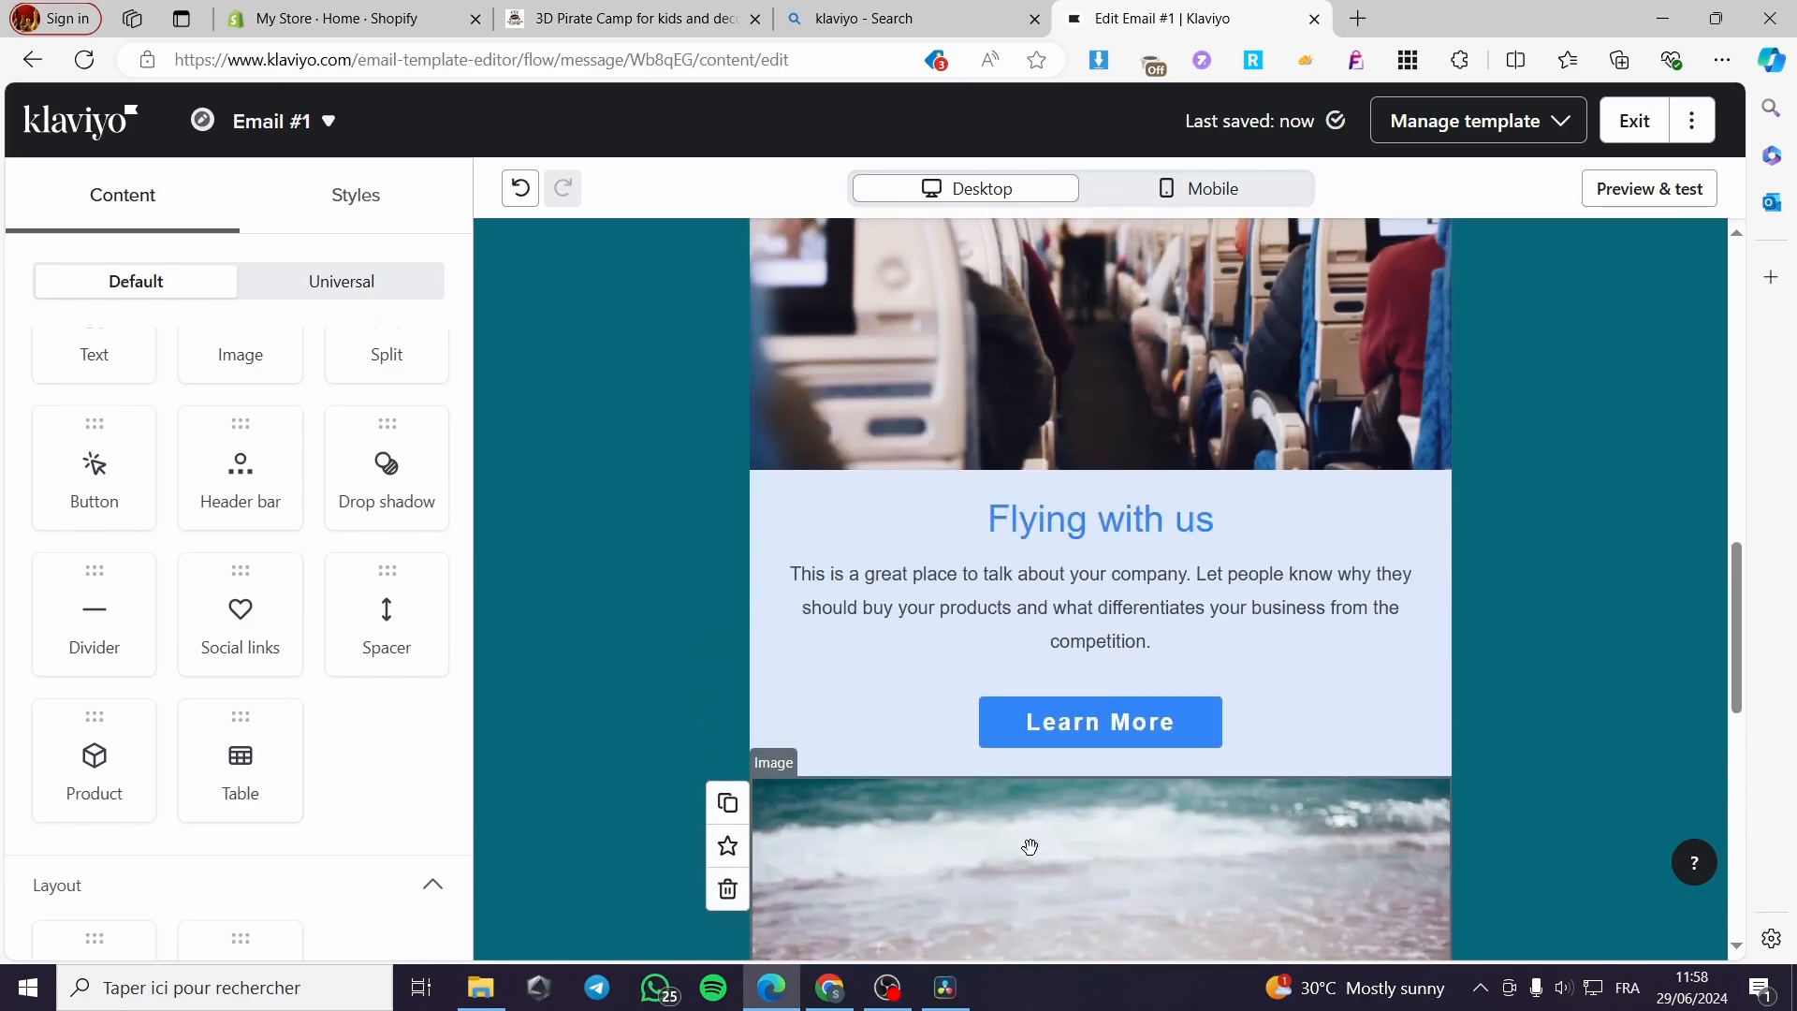
scroll(1027, 847, "up", 5)
left_click_drag(112, 763, 1037, 656)
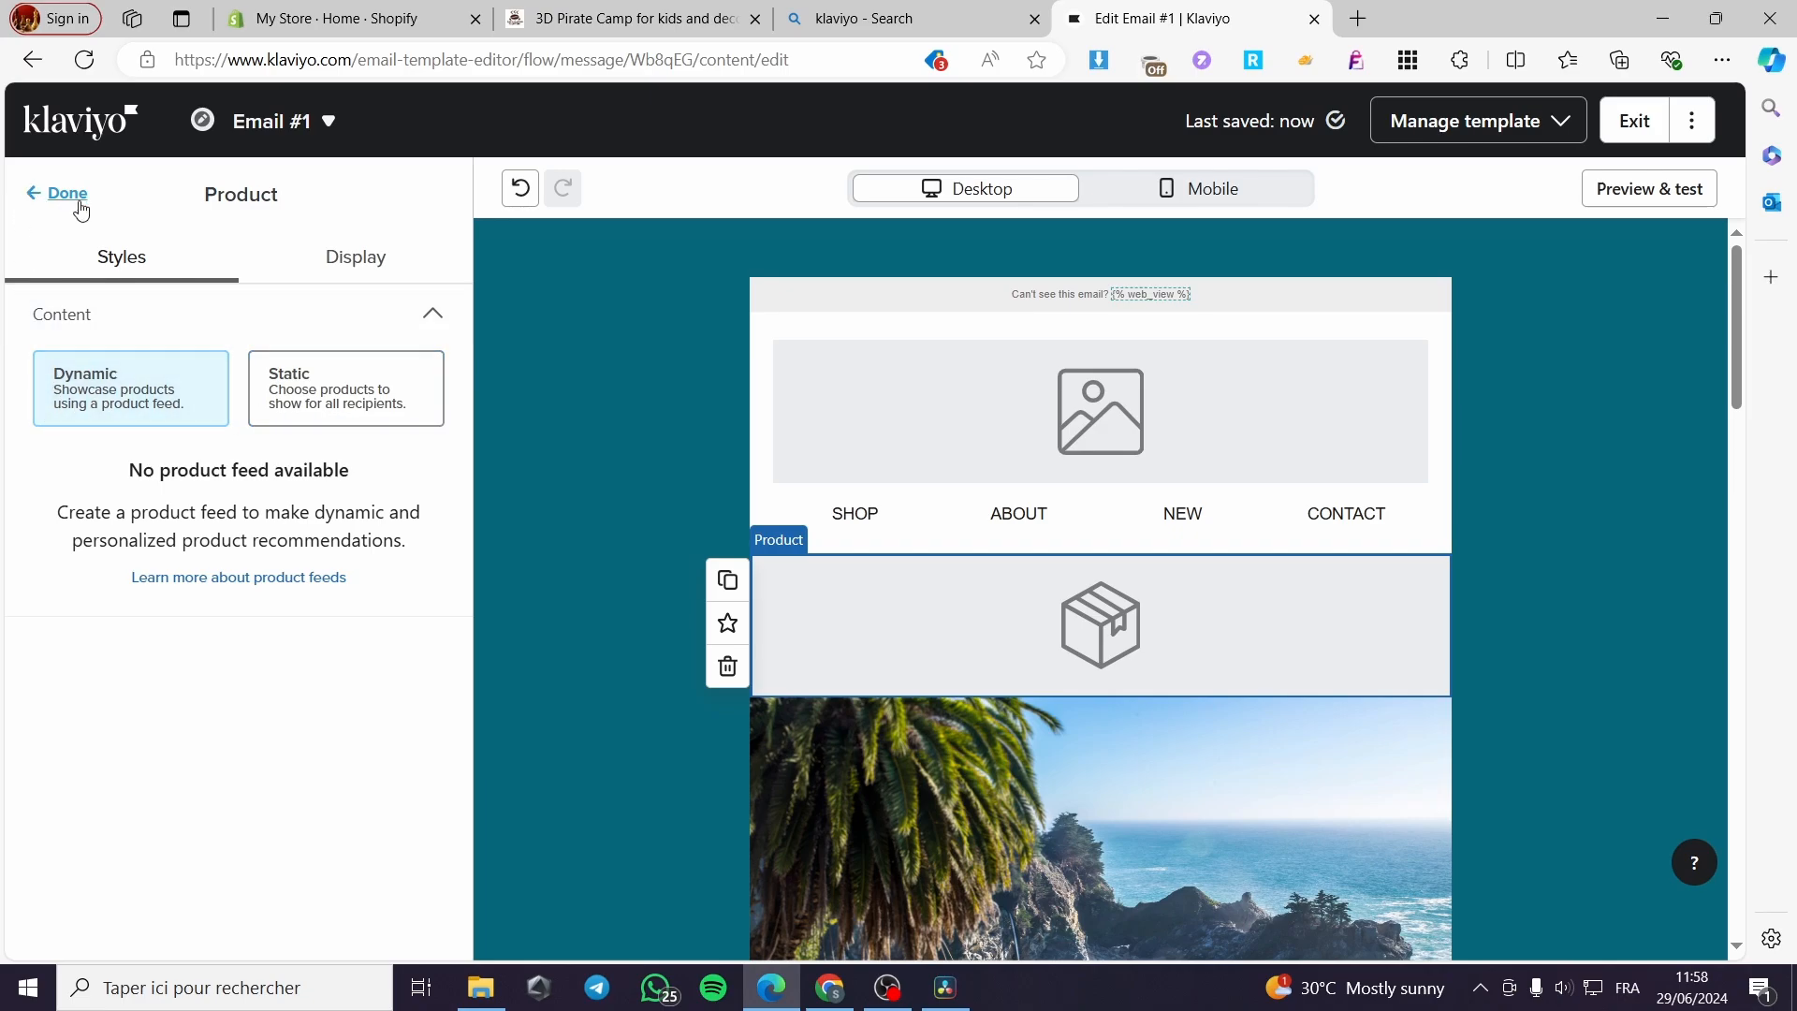
left_click(350, 262)
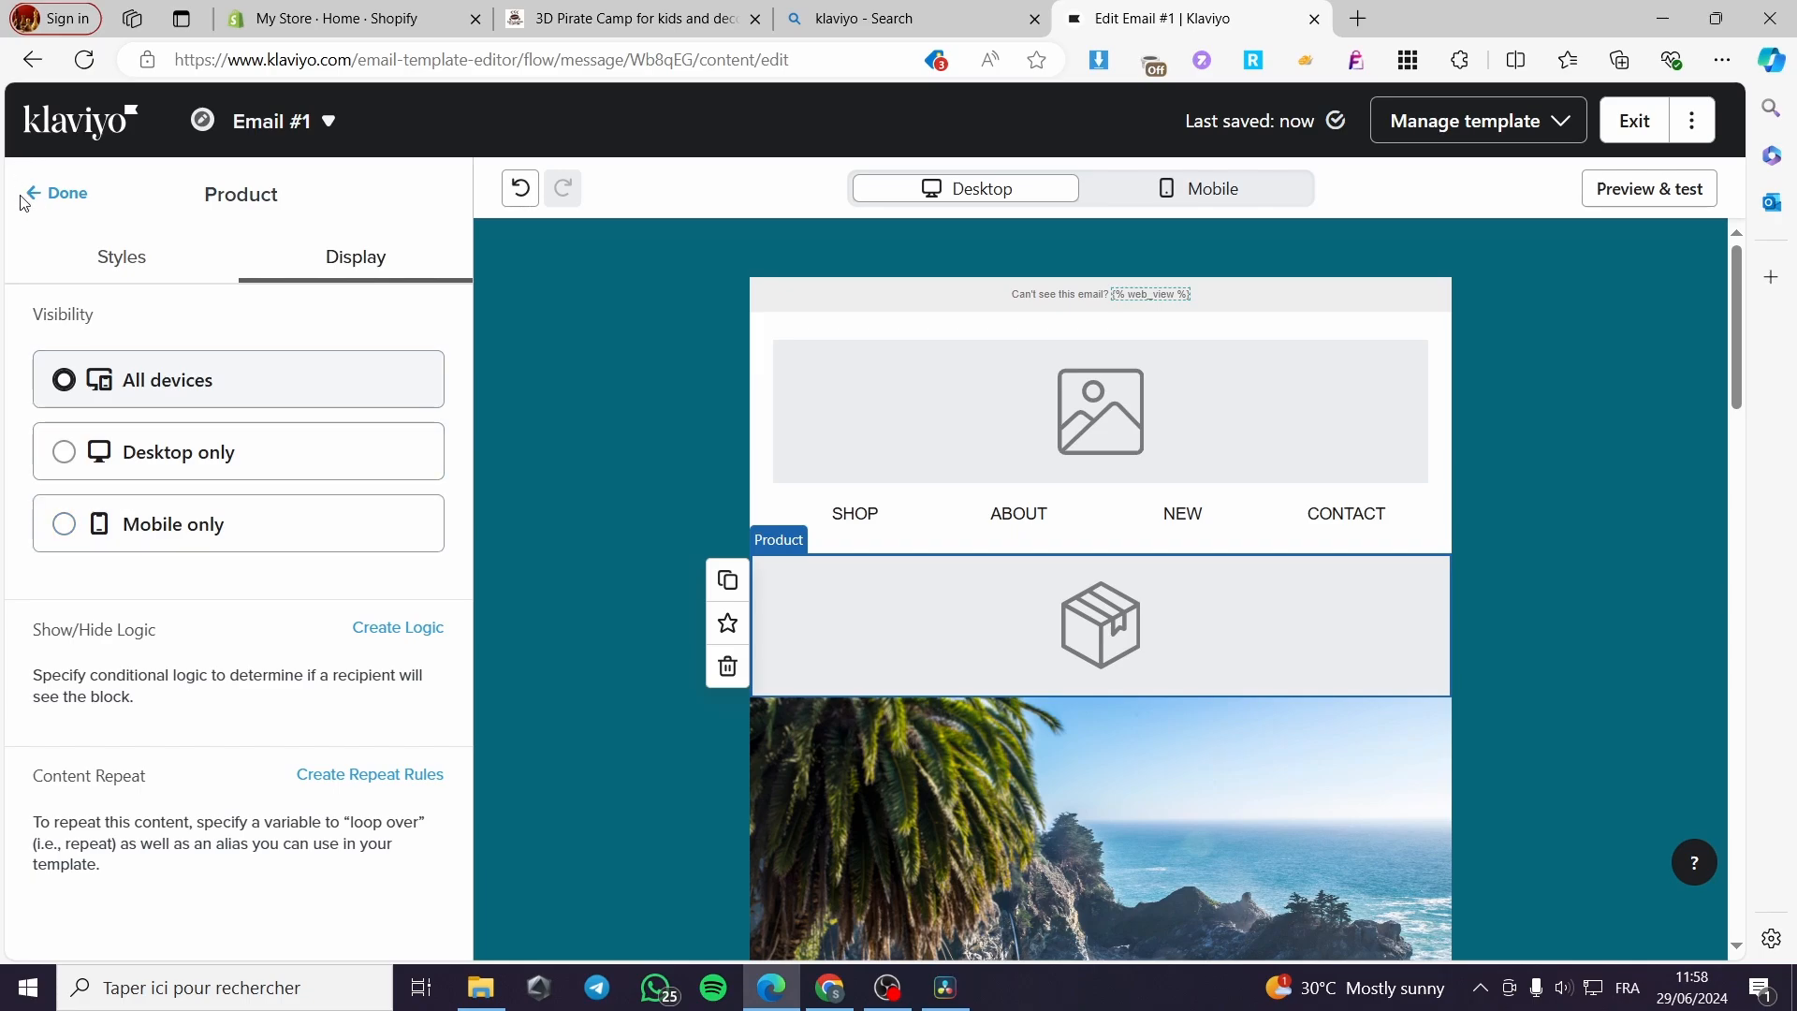
left_click(60, 194)
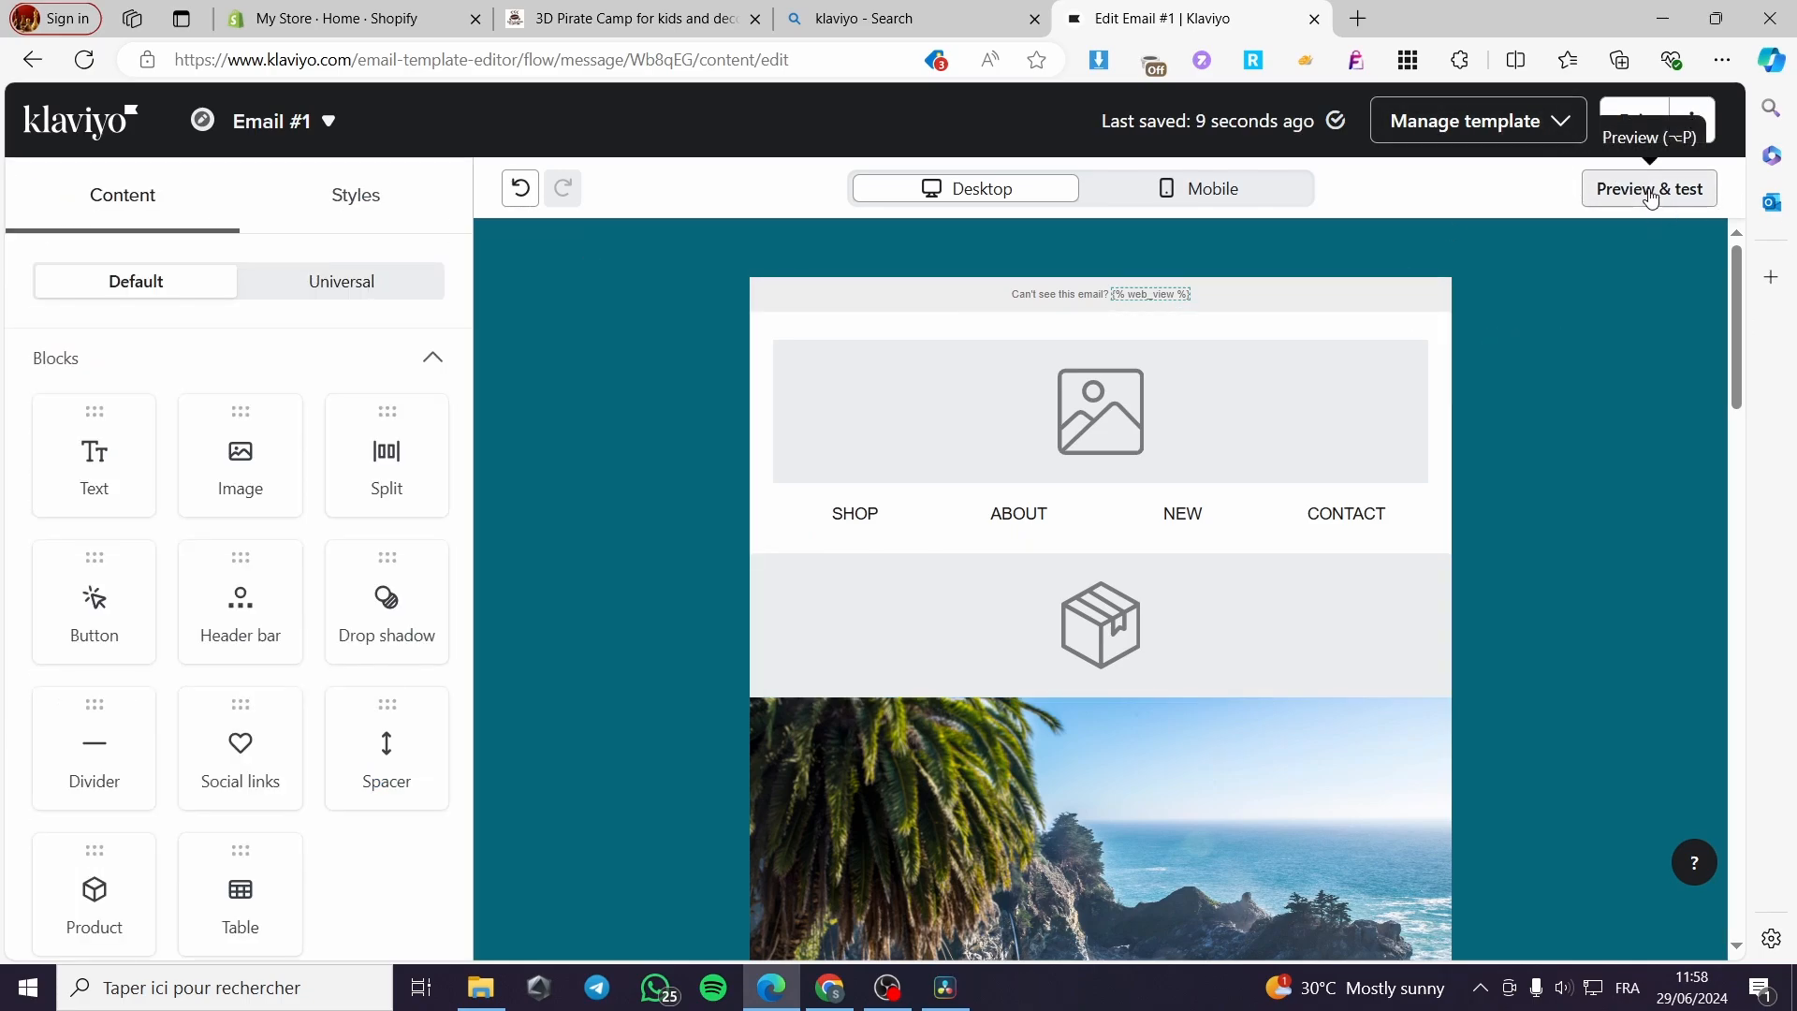
left_click(1710, 131)
left_click(1629, 178)
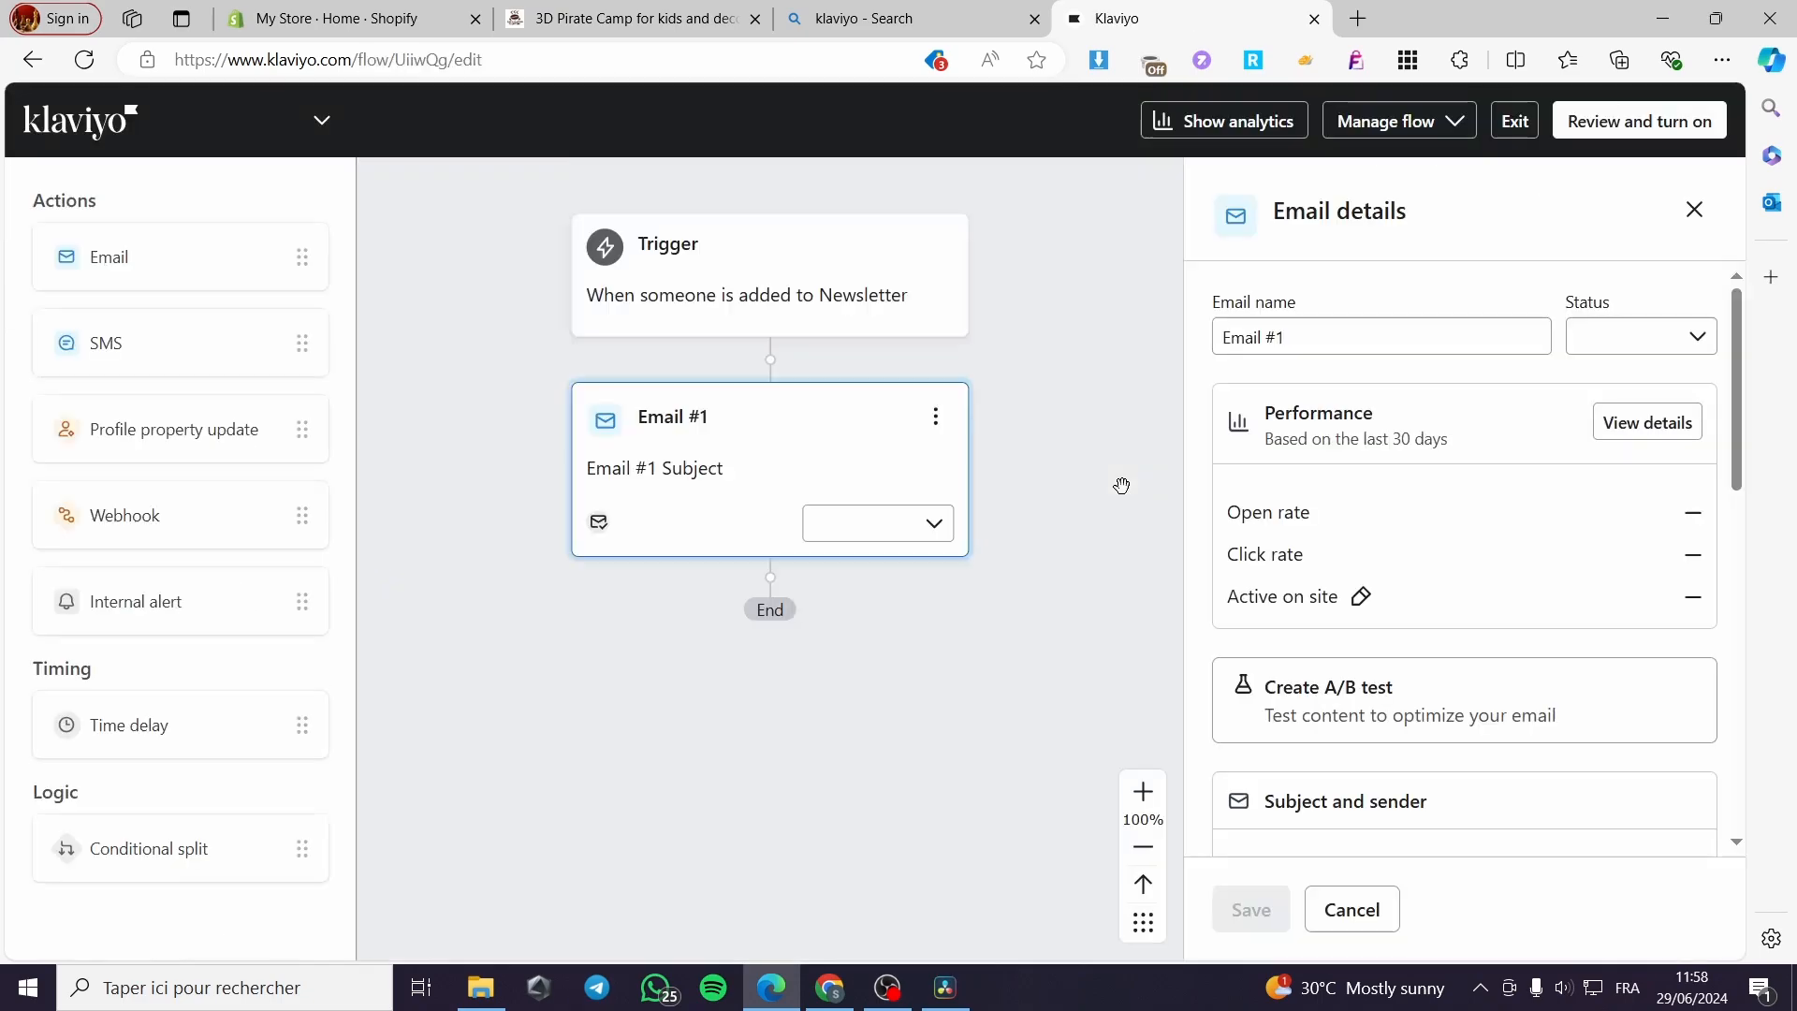
Step: Review the Email #1 details in the flow, including the subject and sender, template preview, sending settings and additional filters
scroll(1432, 689, "down", 10)
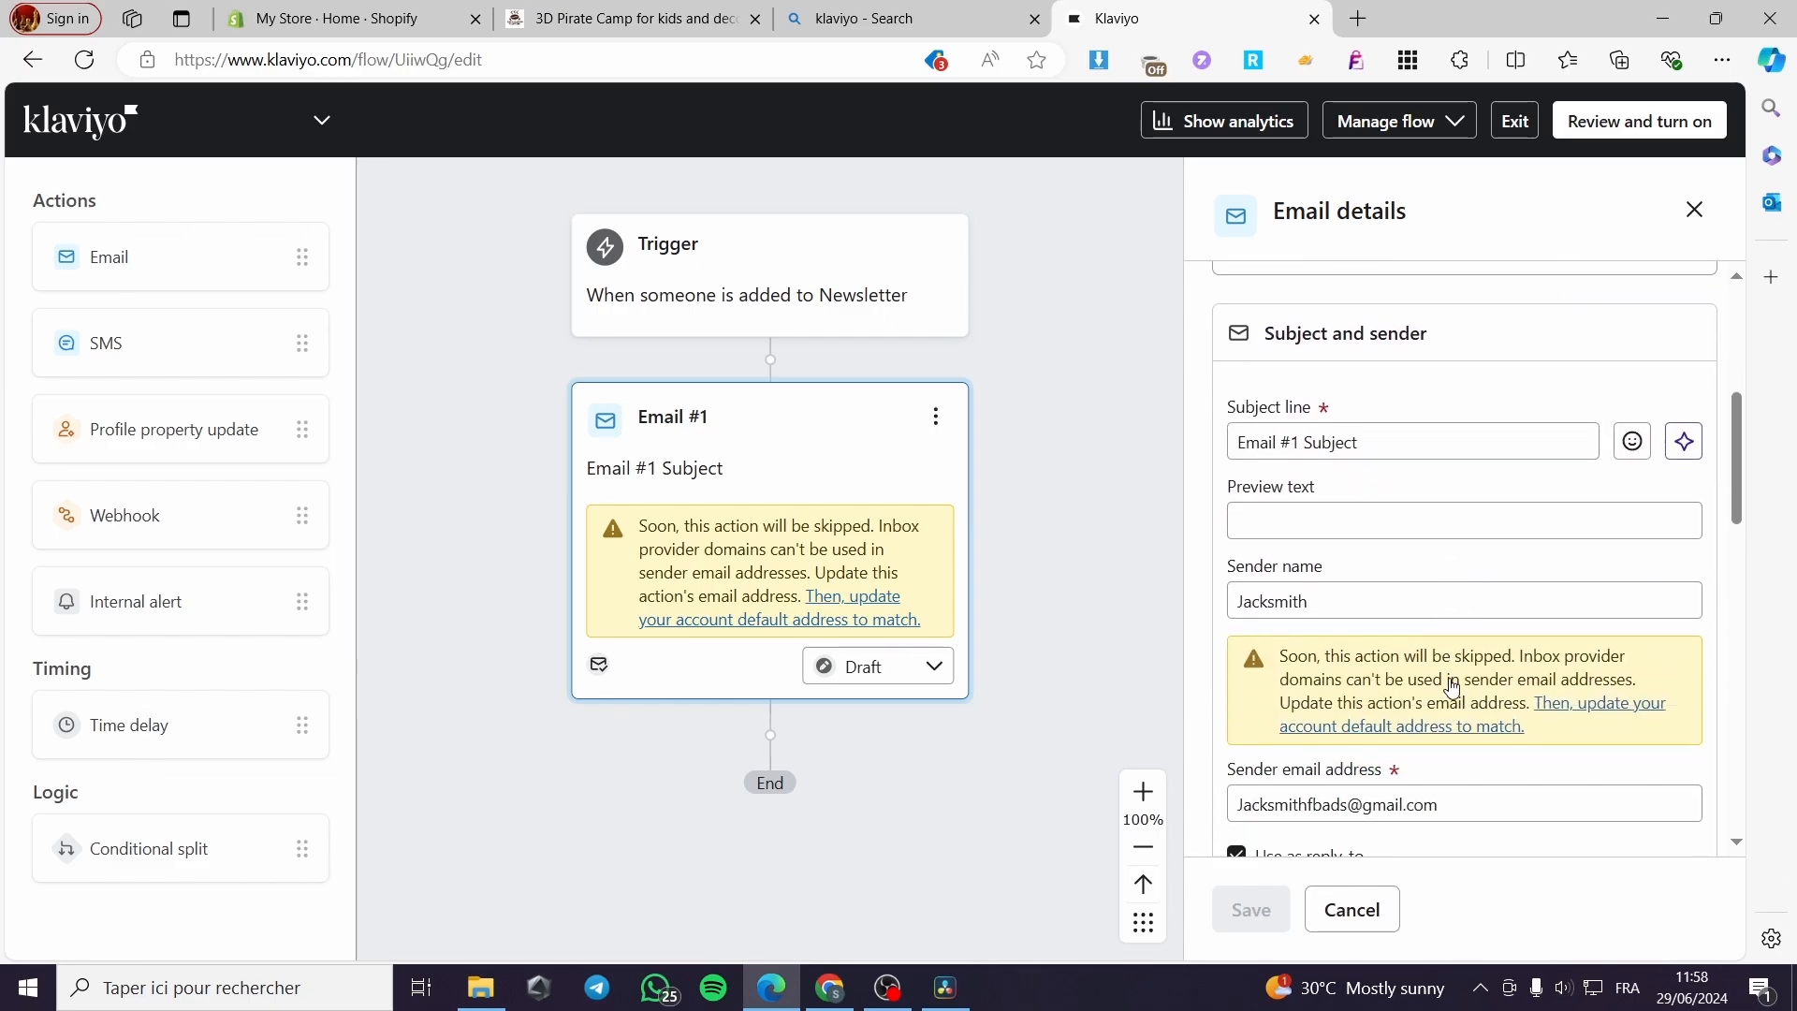
scroll(1374, 688, "down", 2)
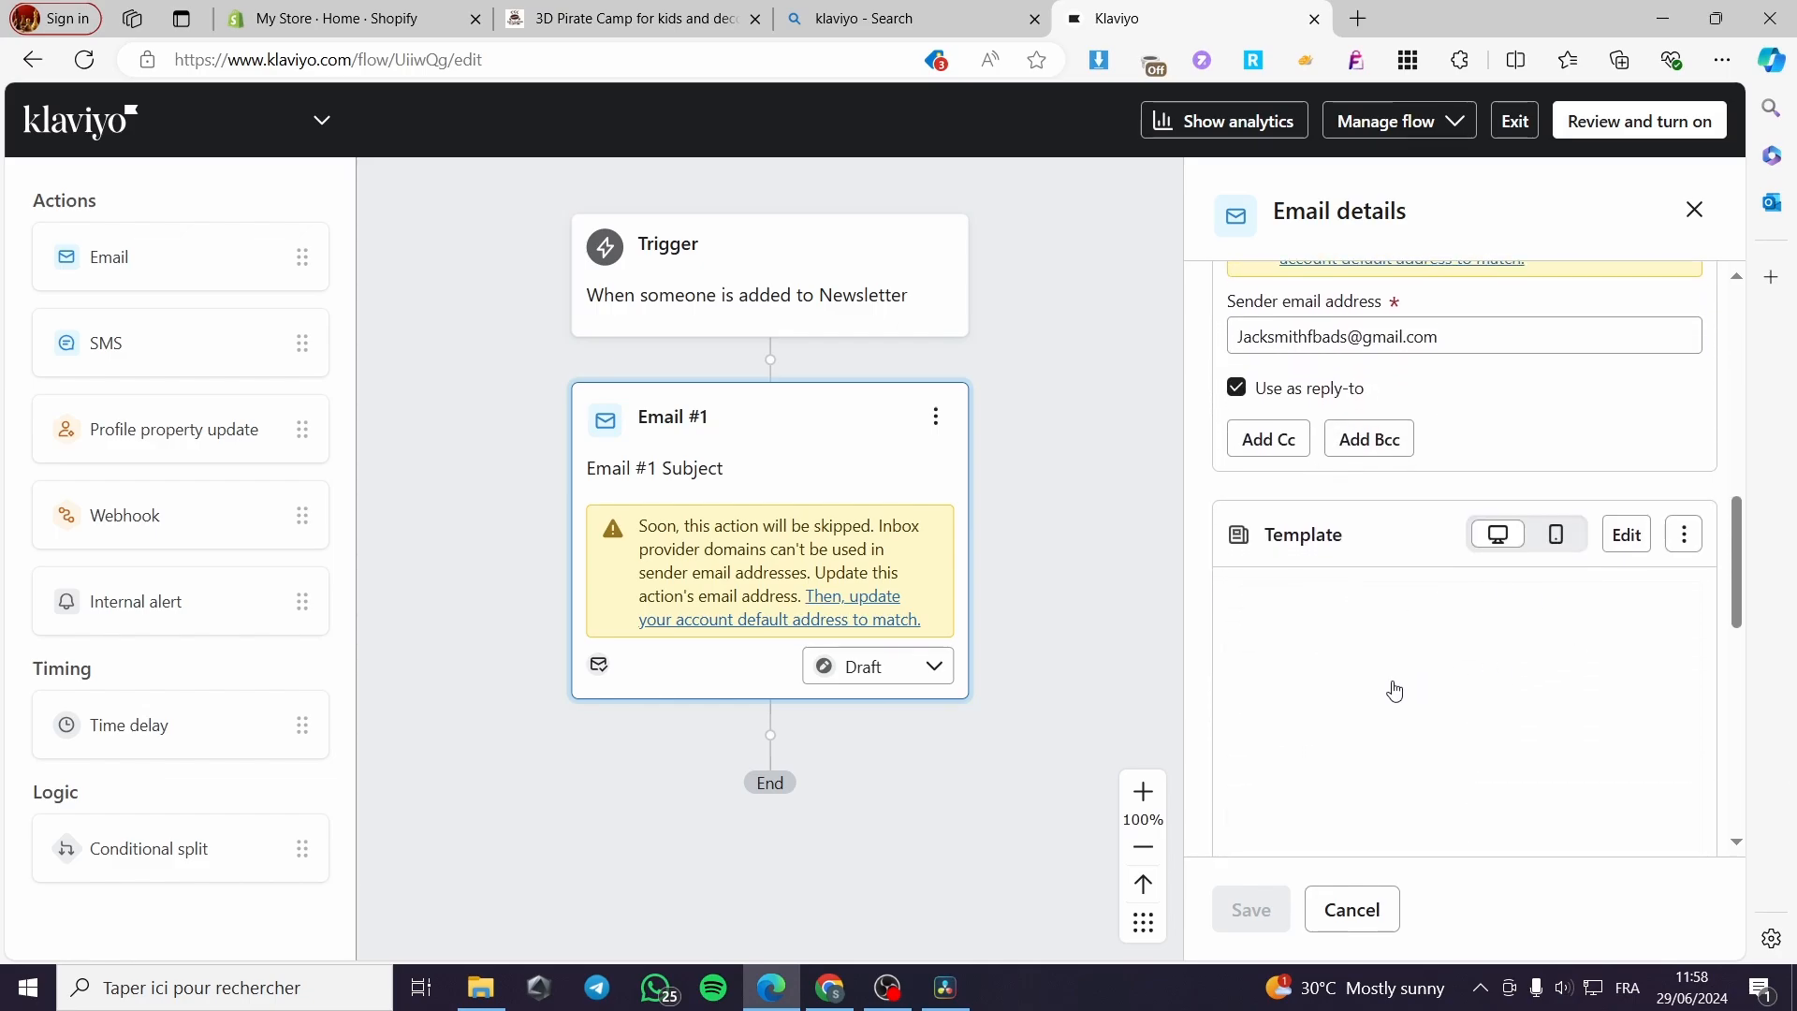
scroll(1497, 682, "down", 5)
scroll(1610, 685, "down", 5)
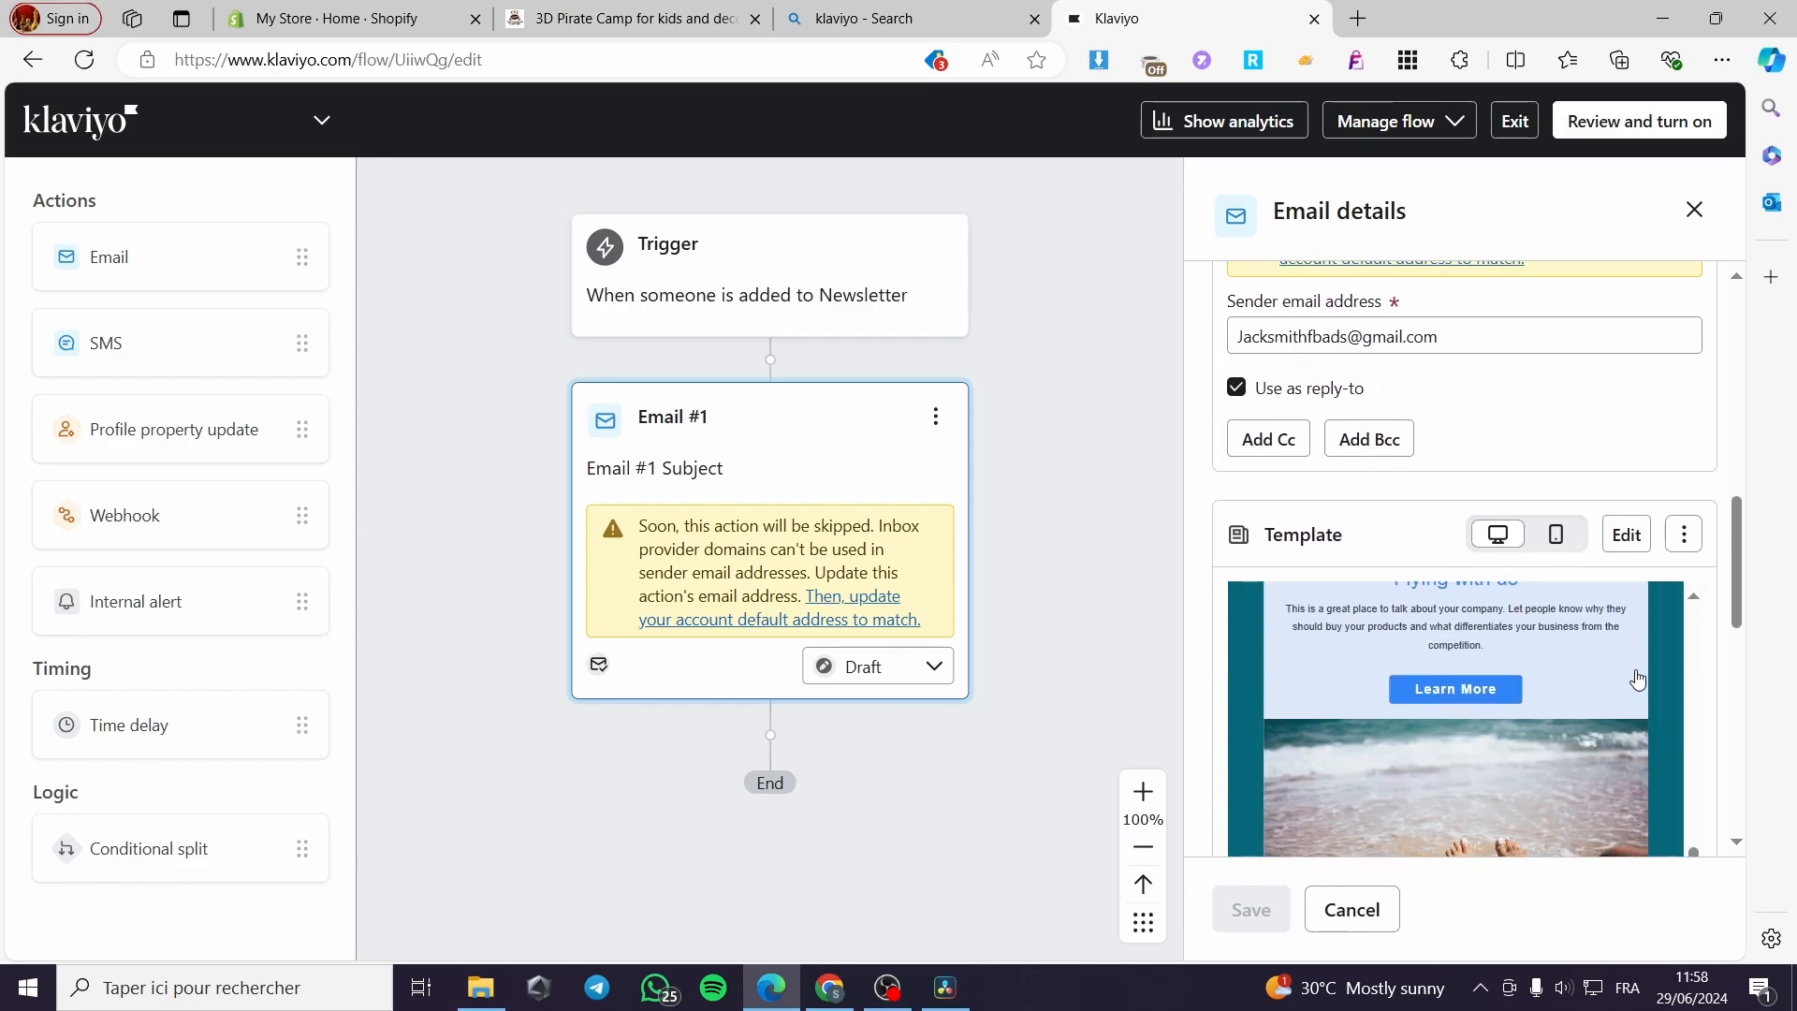
scroll(1727, 676, "down", 4)
scroll(1676, 674, "down", 3)
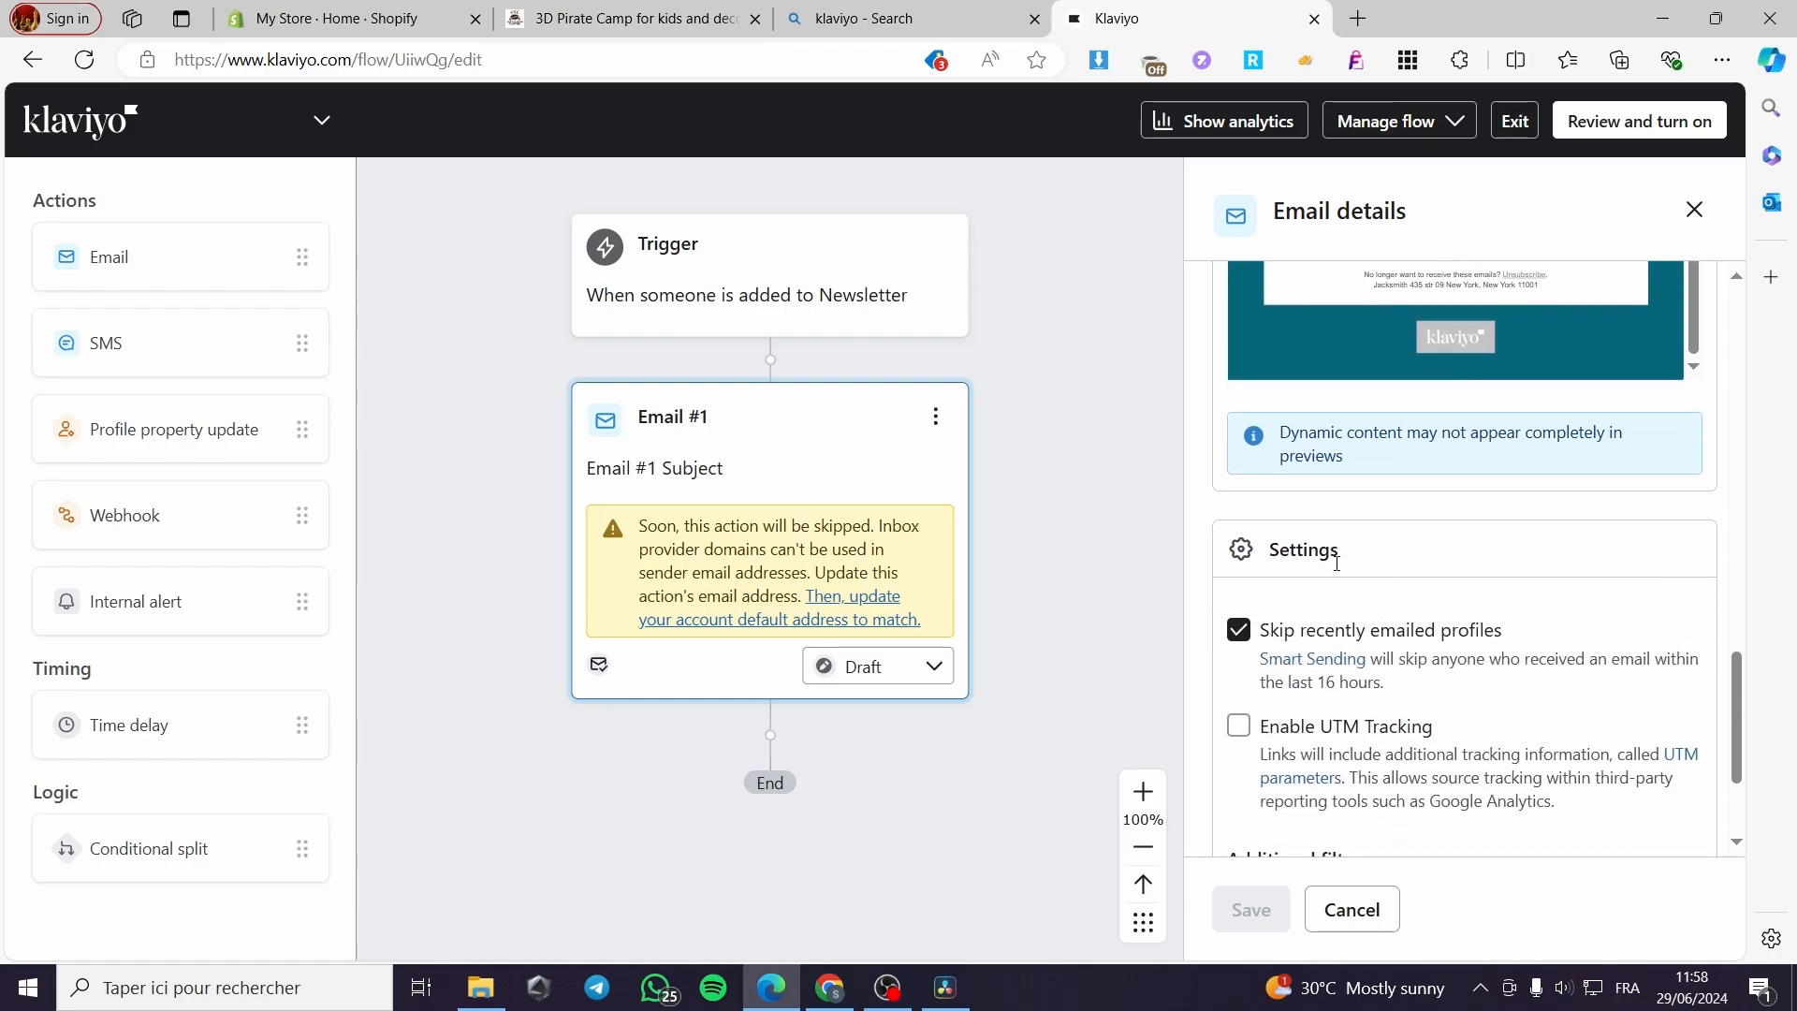
scroll(1330, 657, "down", 2)
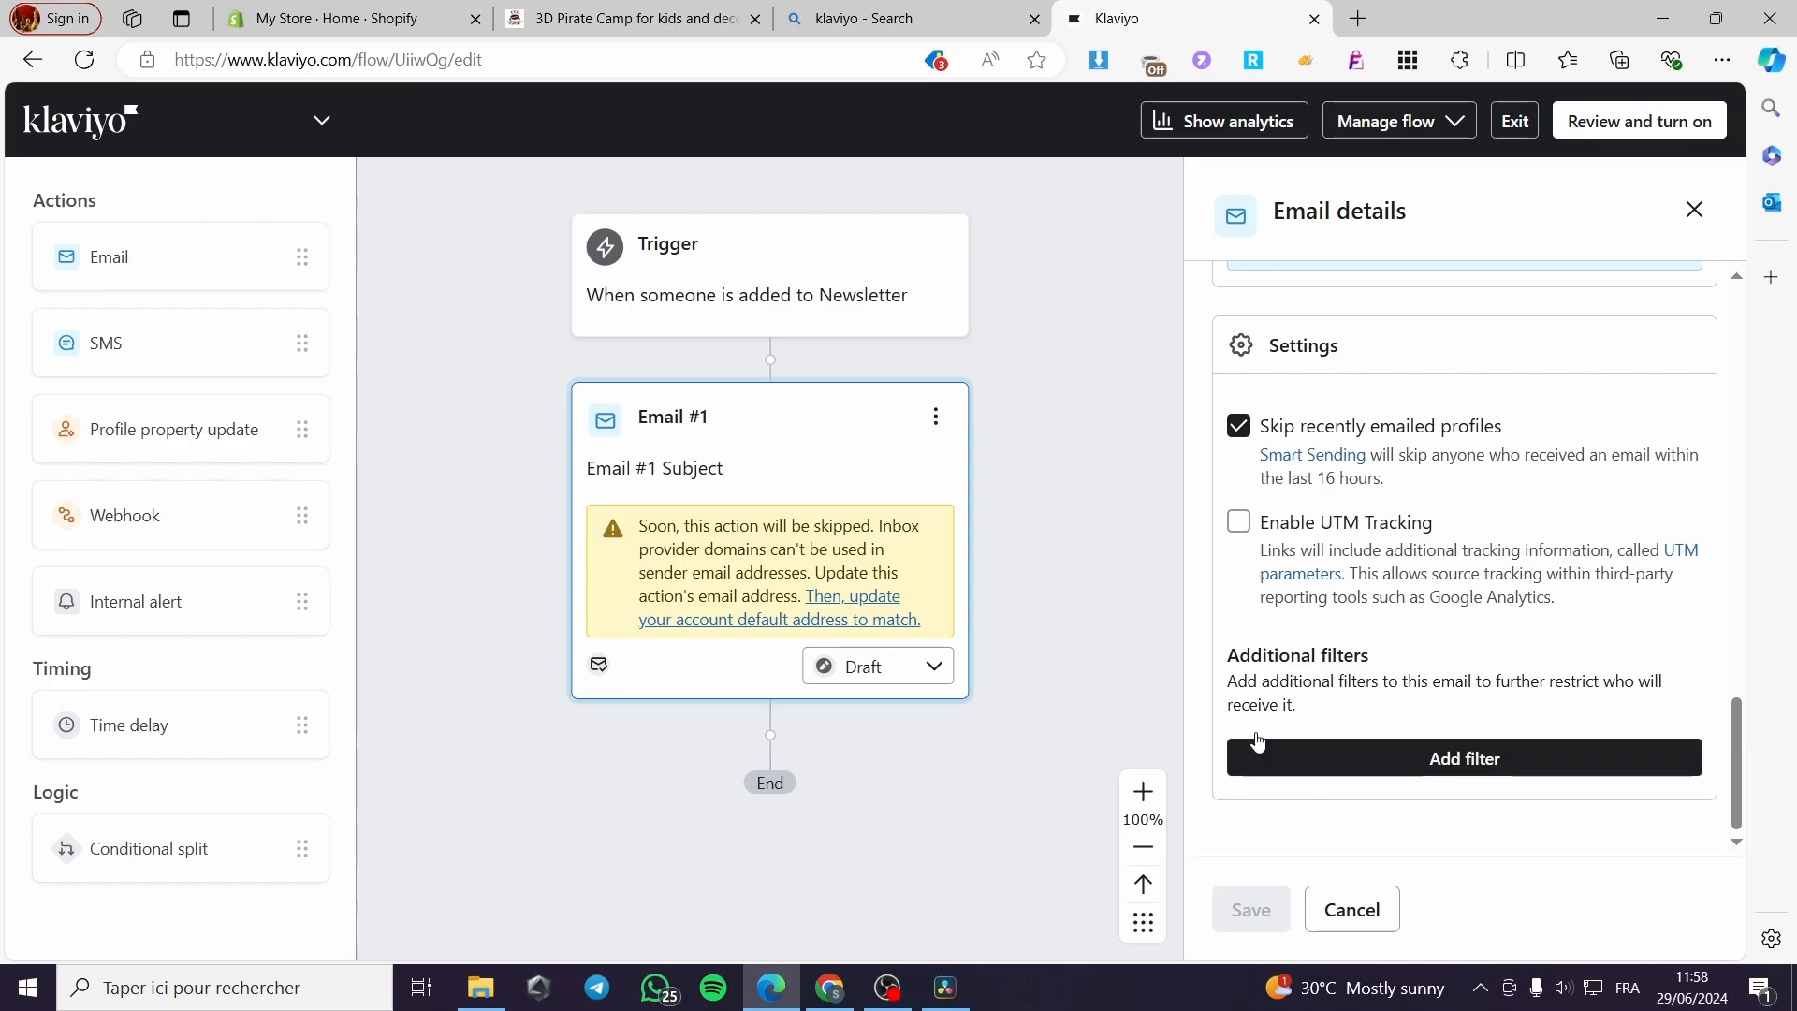
scroll(1450, 731, "up", 1)
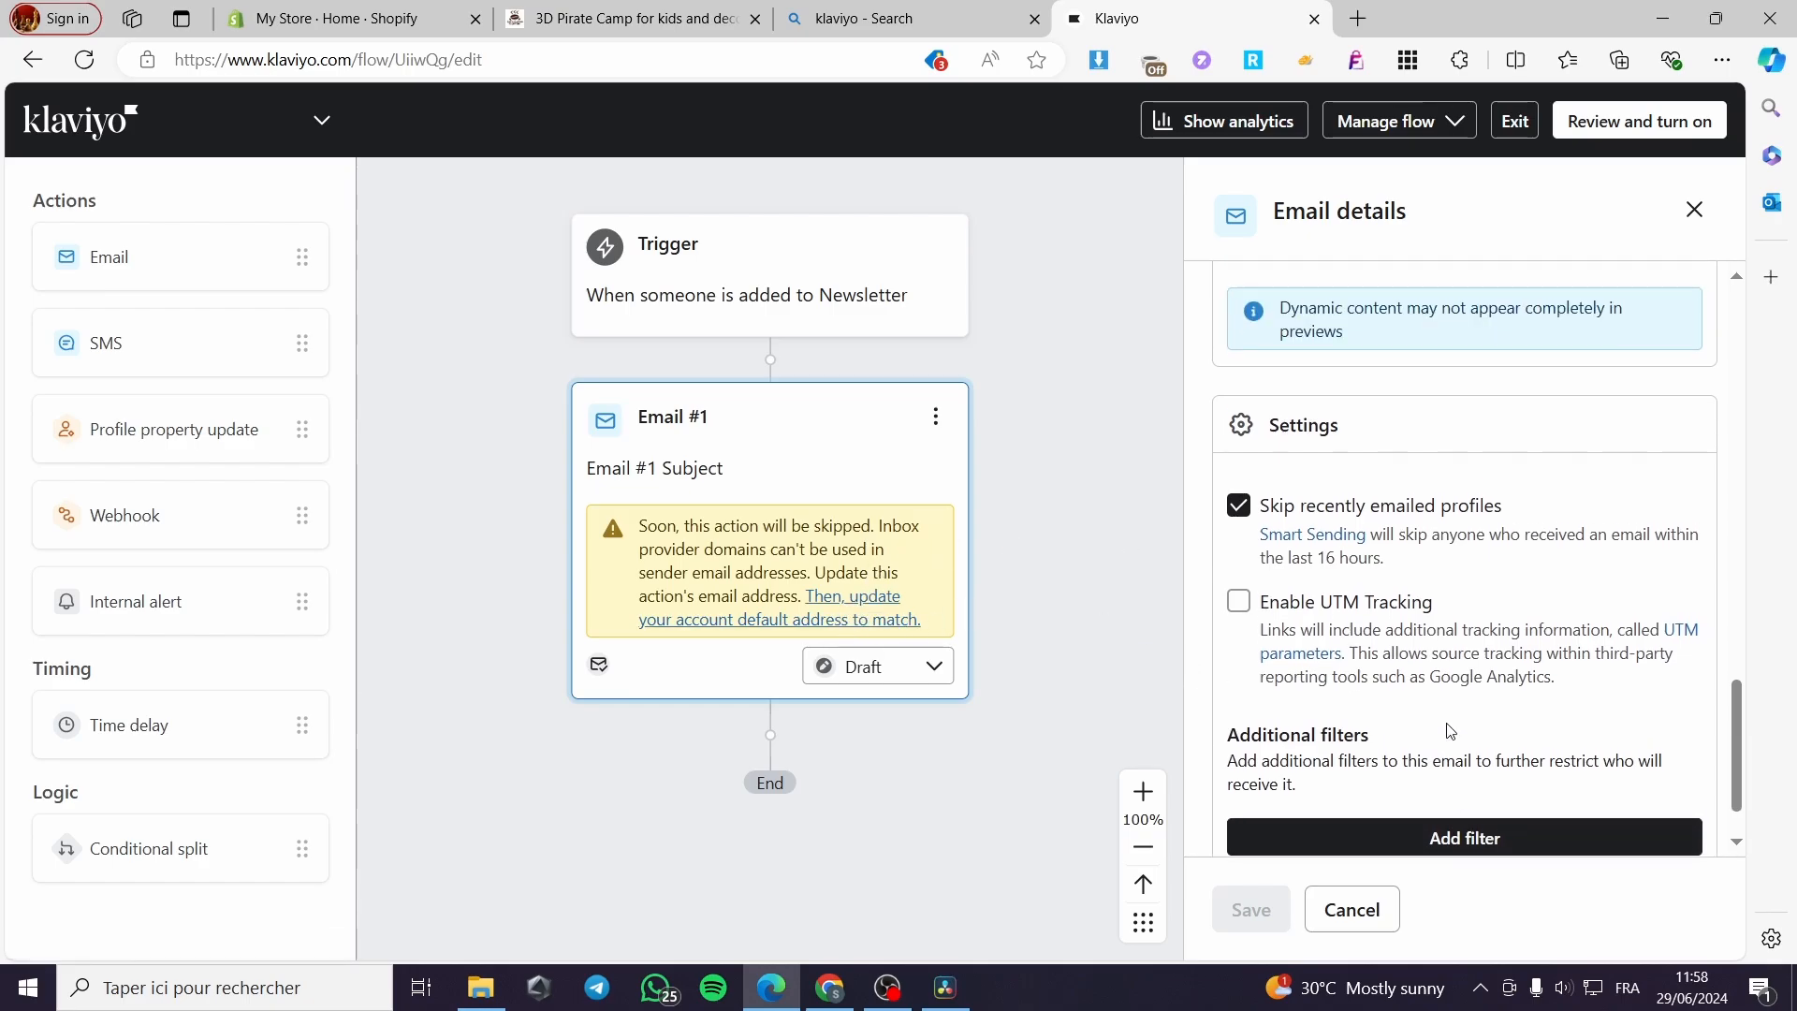
scroll(1442, 721, "up", 2)
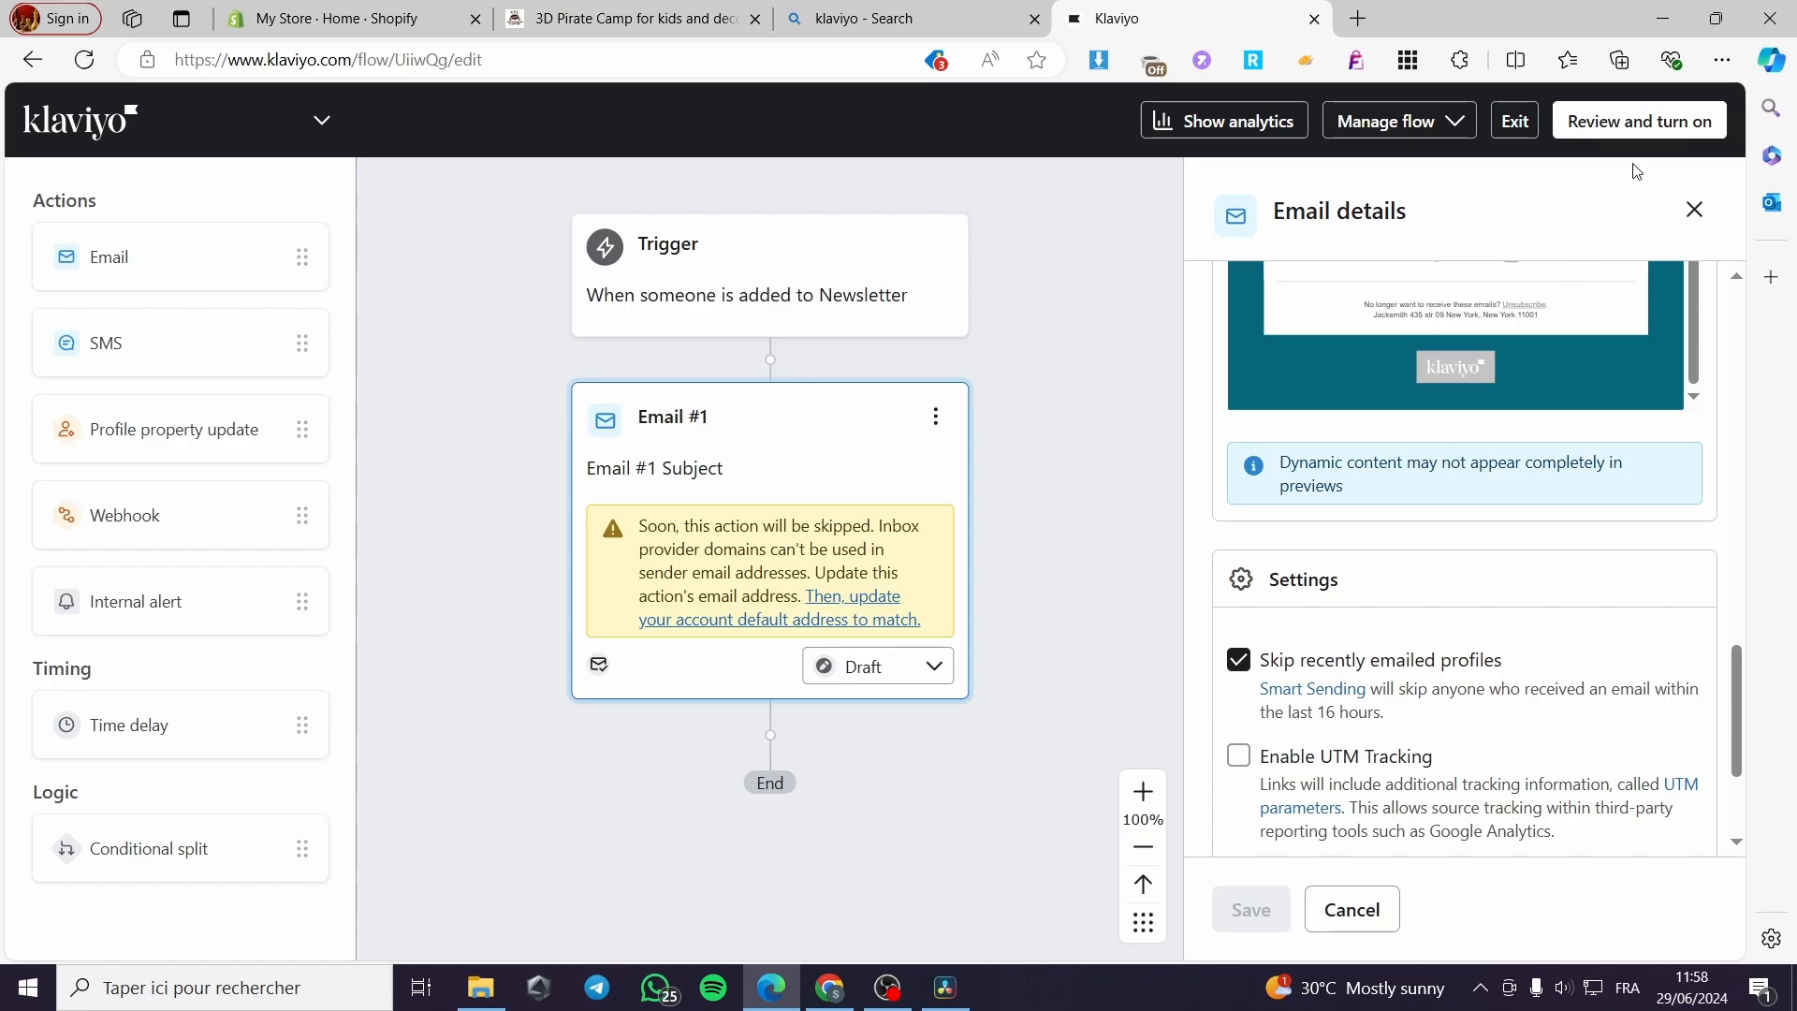
Step: Turn on the flow with the action status set to Live, dismiss the congratulations dialog, and exit to the Flows page
left_click(1620, 131)
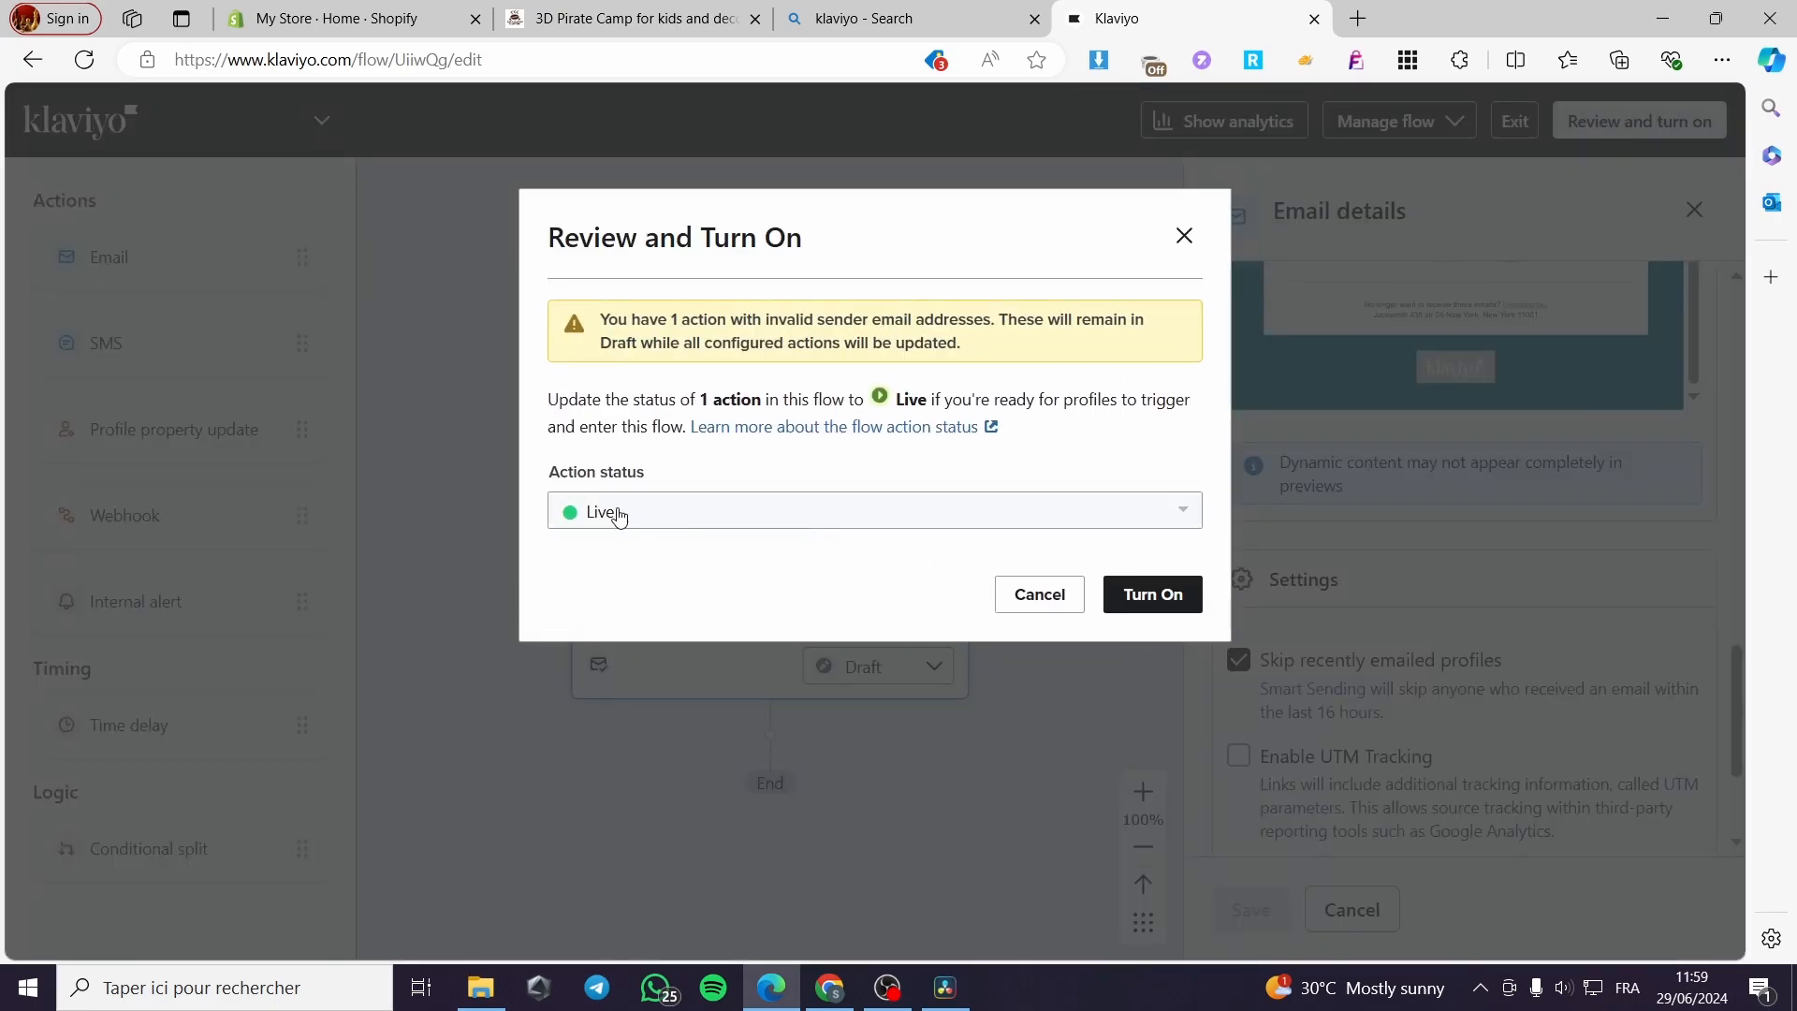
left_click(1157, 595)
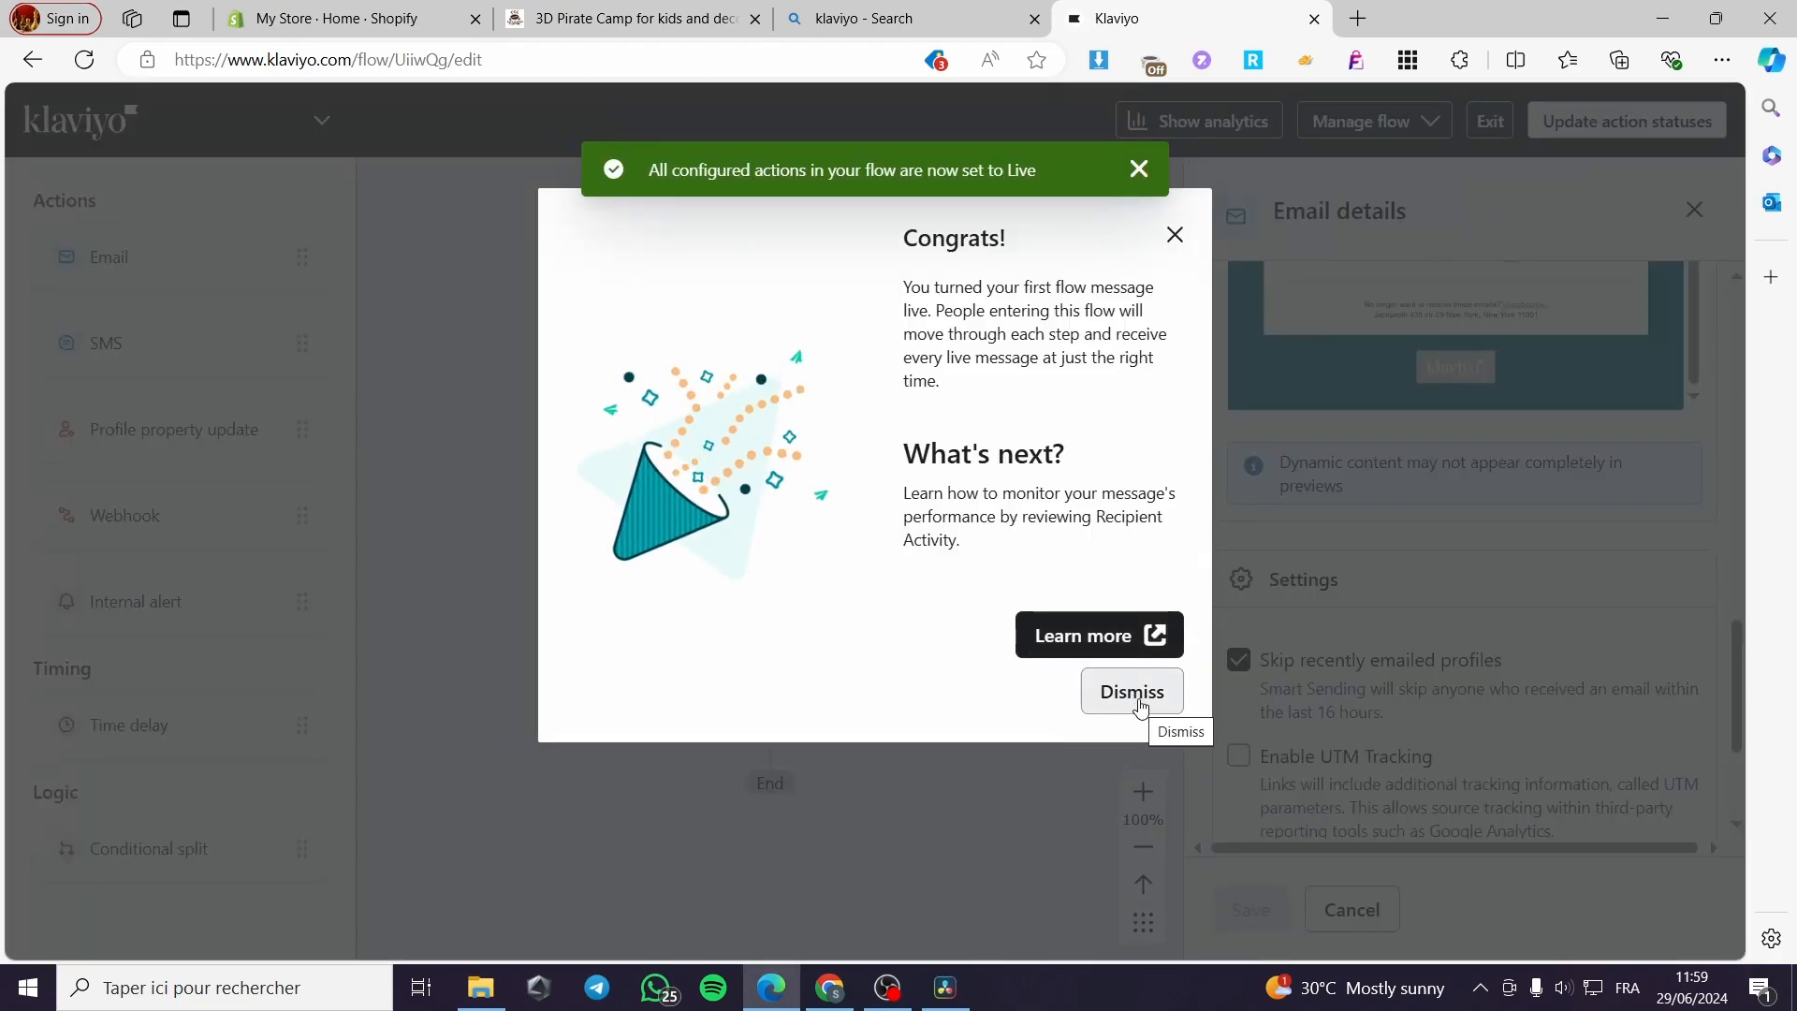
left_click(1135, 695)
scroll(772, 642, "up", 5)
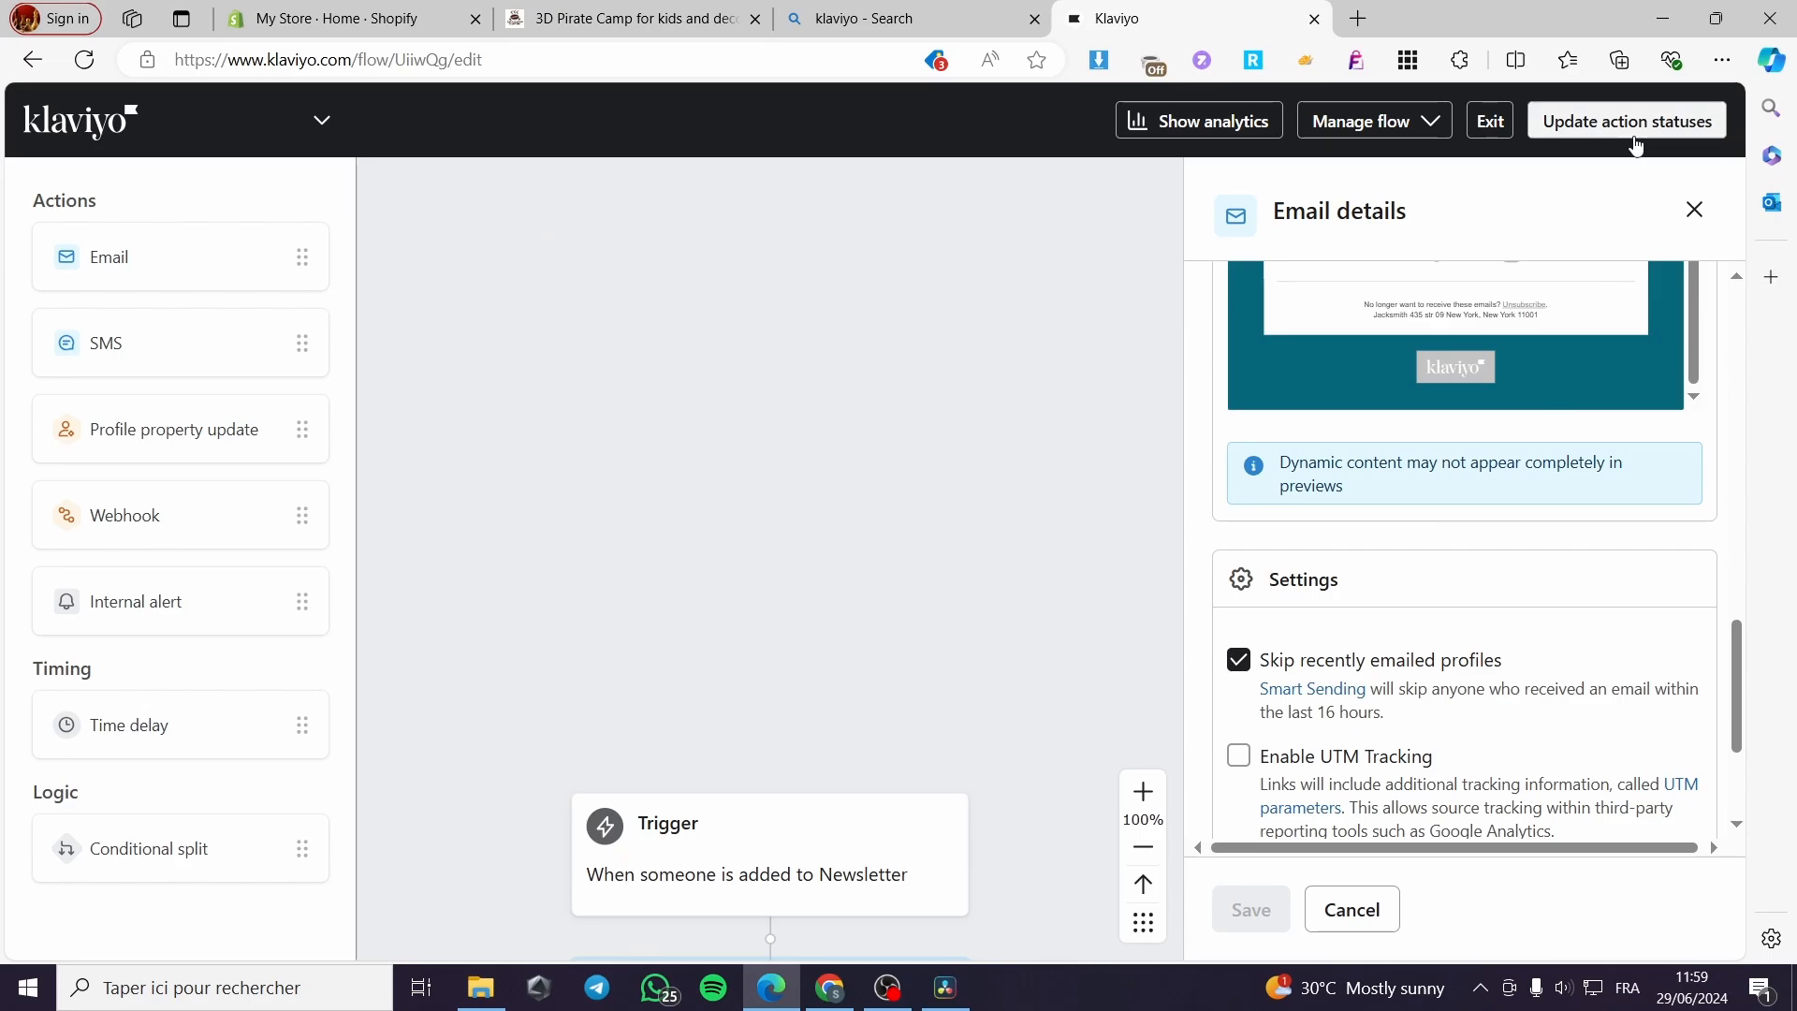
left_click(1490, 121)
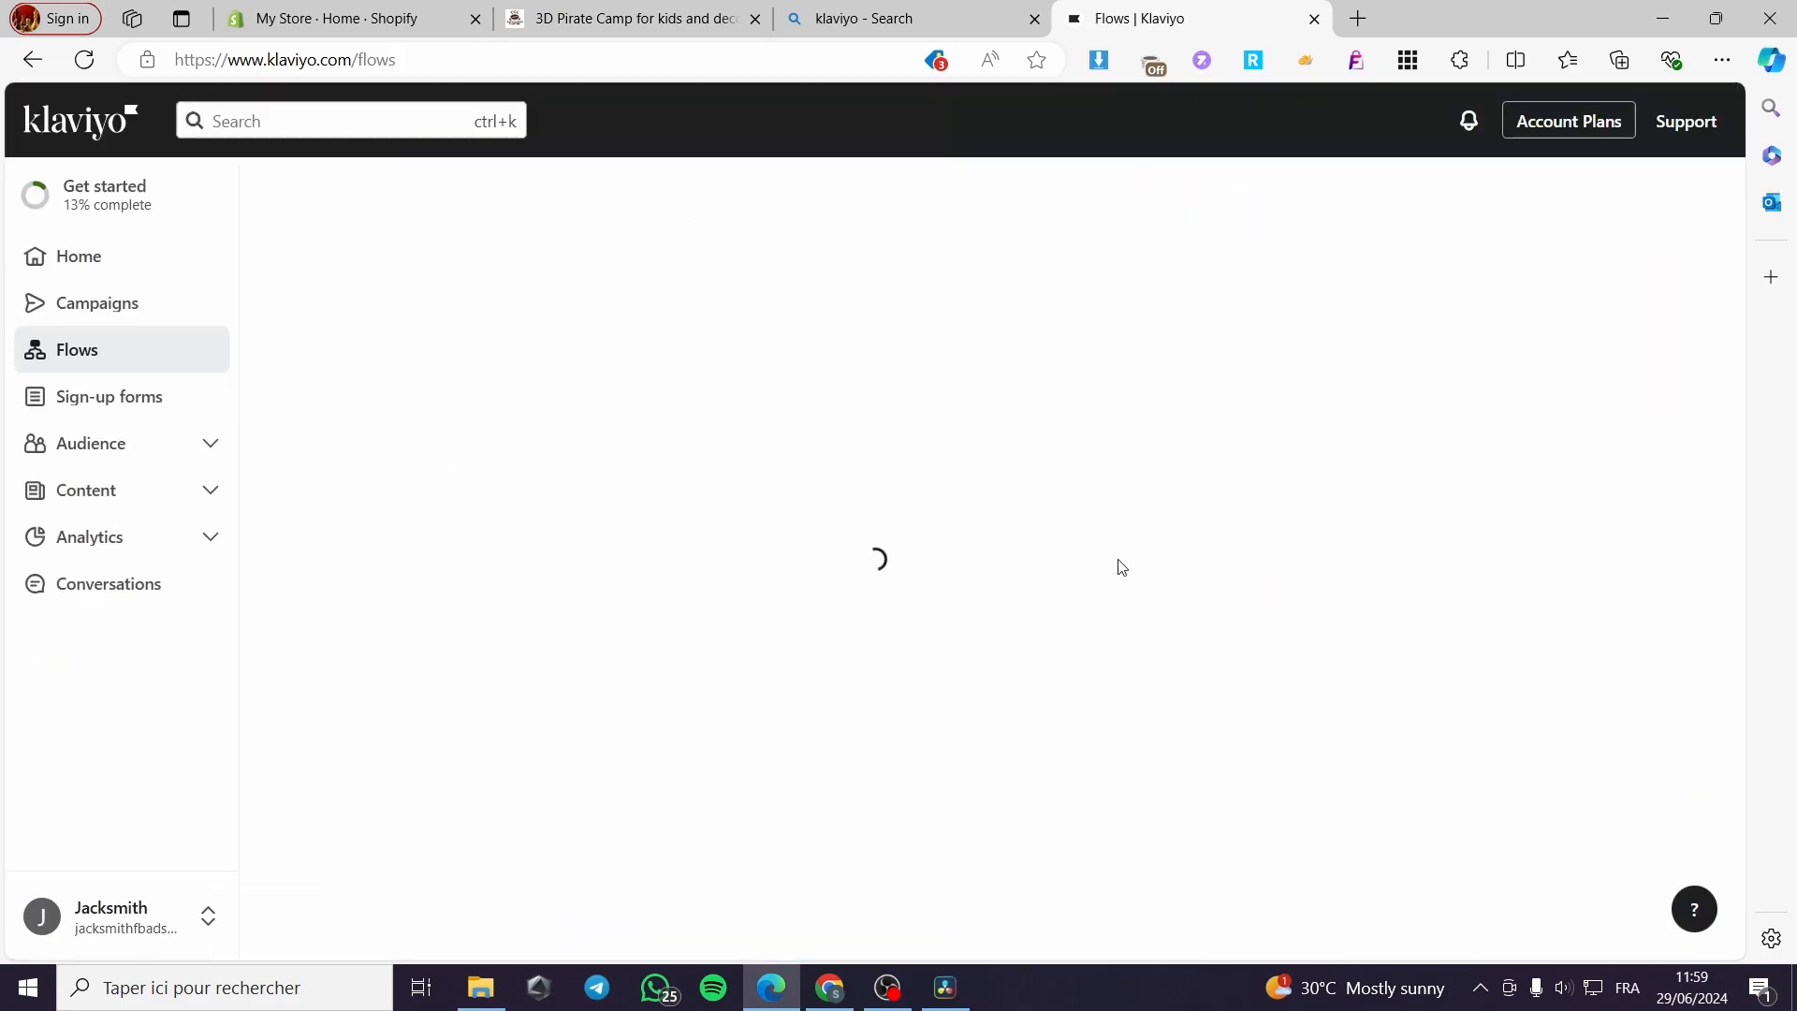